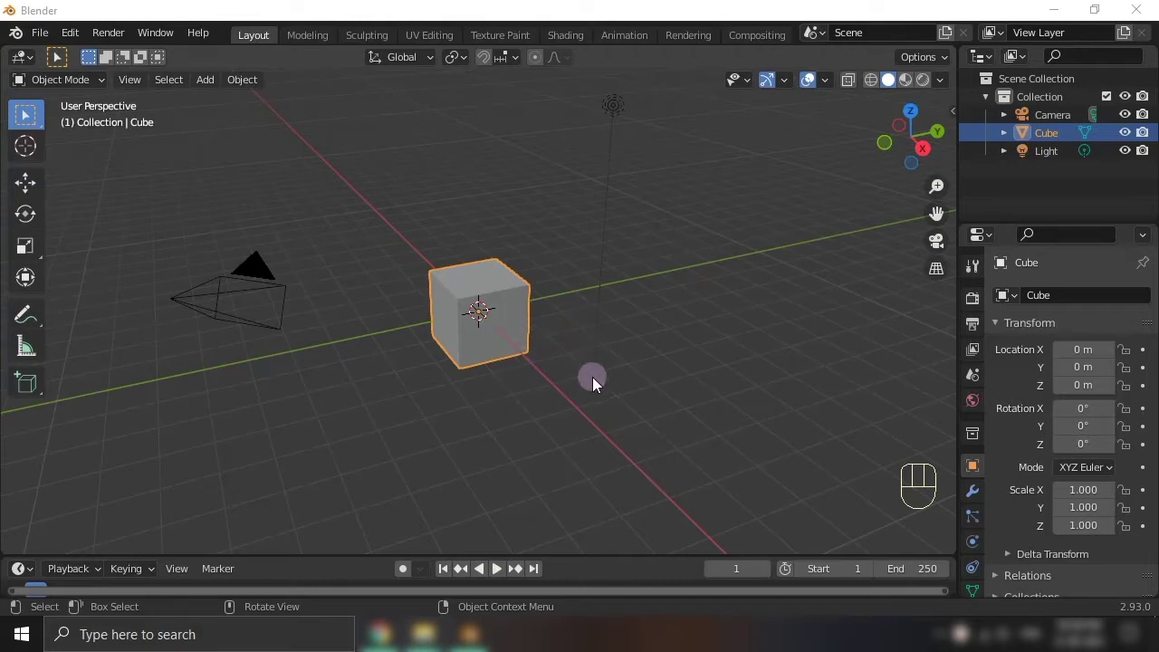
Delete the default camera, cube and light from the scene
left_click(601, 355)
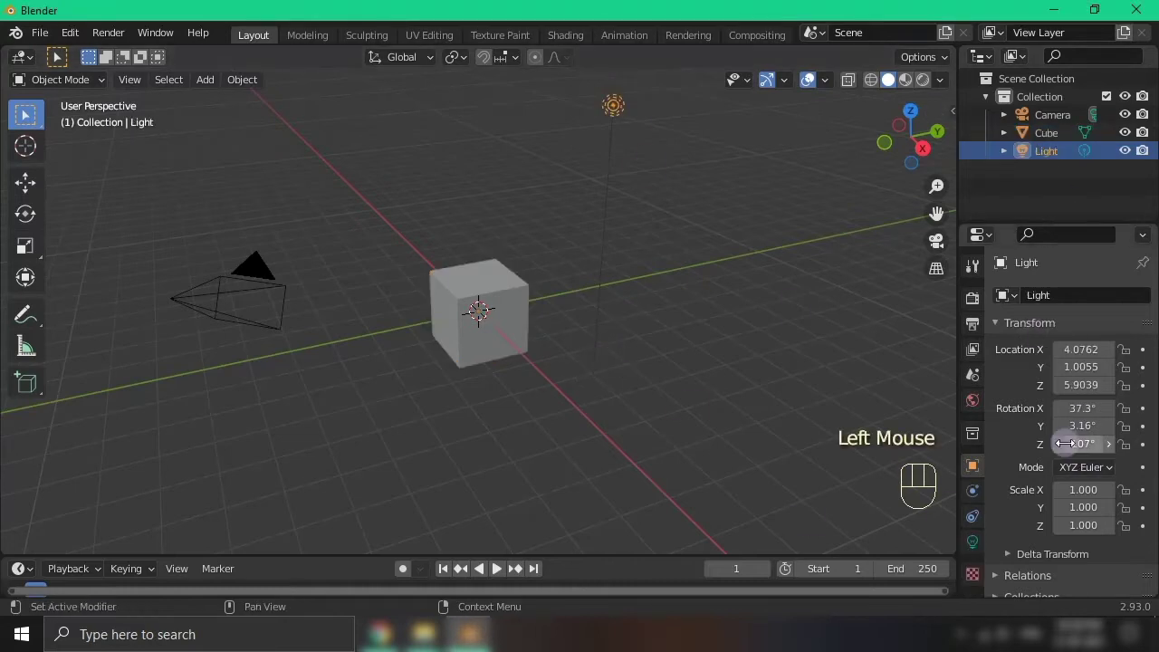
scroll(982, 524, "down", 3)
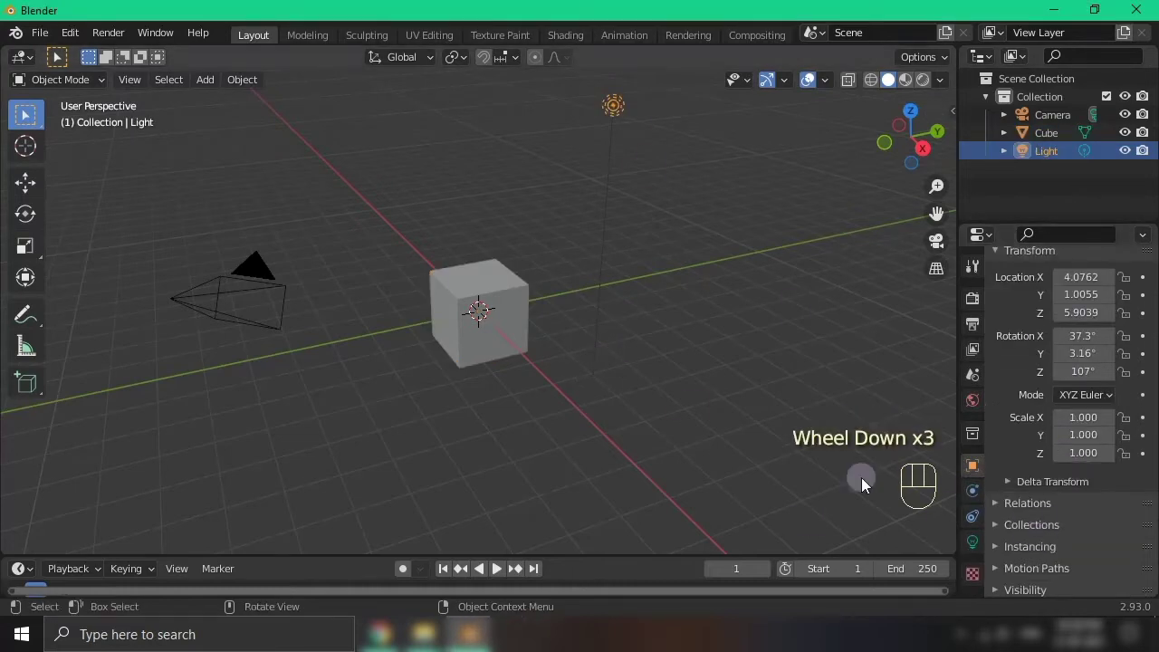
left_click(377, 437)
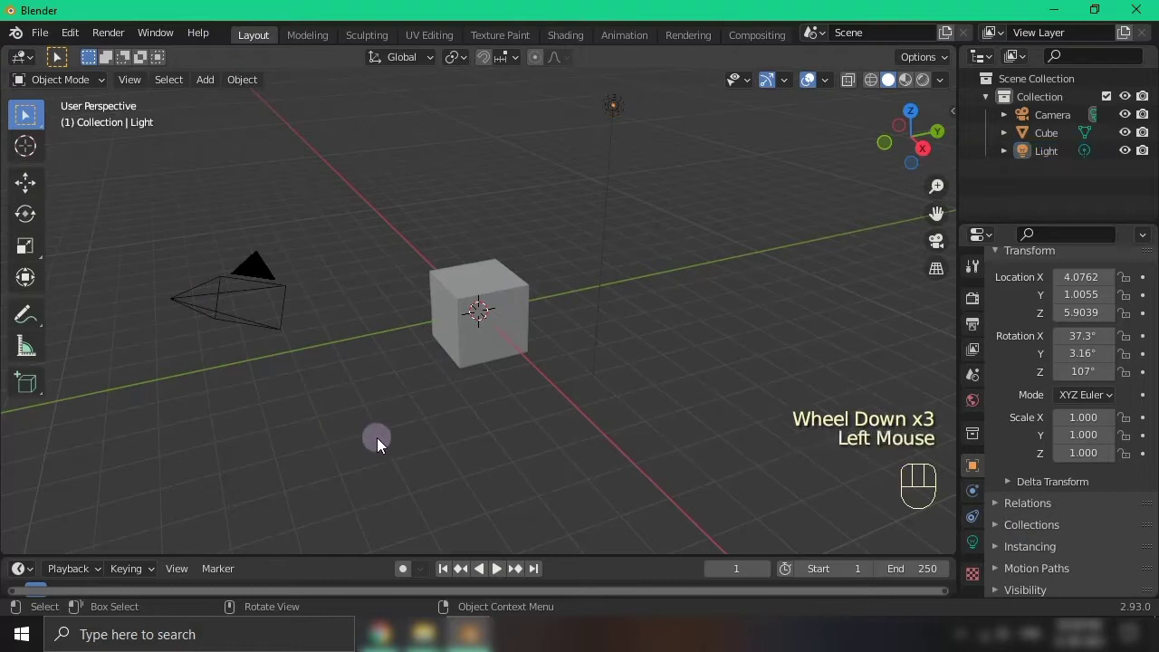
key("a")
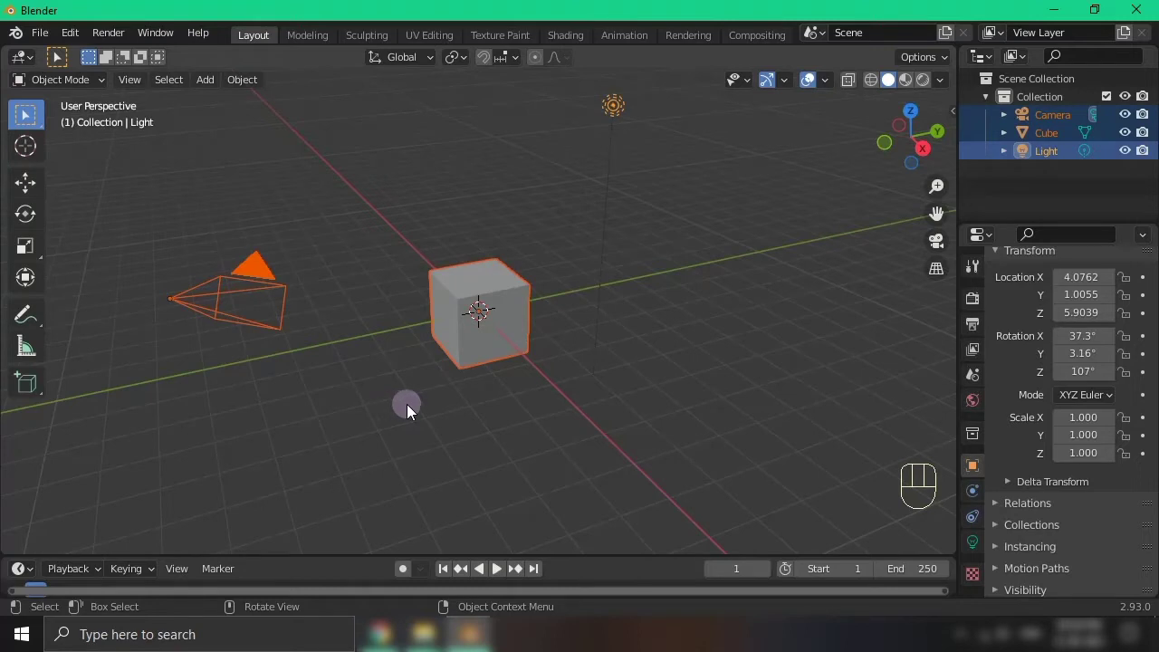
key("x")
left_click(452, 364)
scroll(510, 340, "up", 3)
scroll(546, 303, "down", 2)
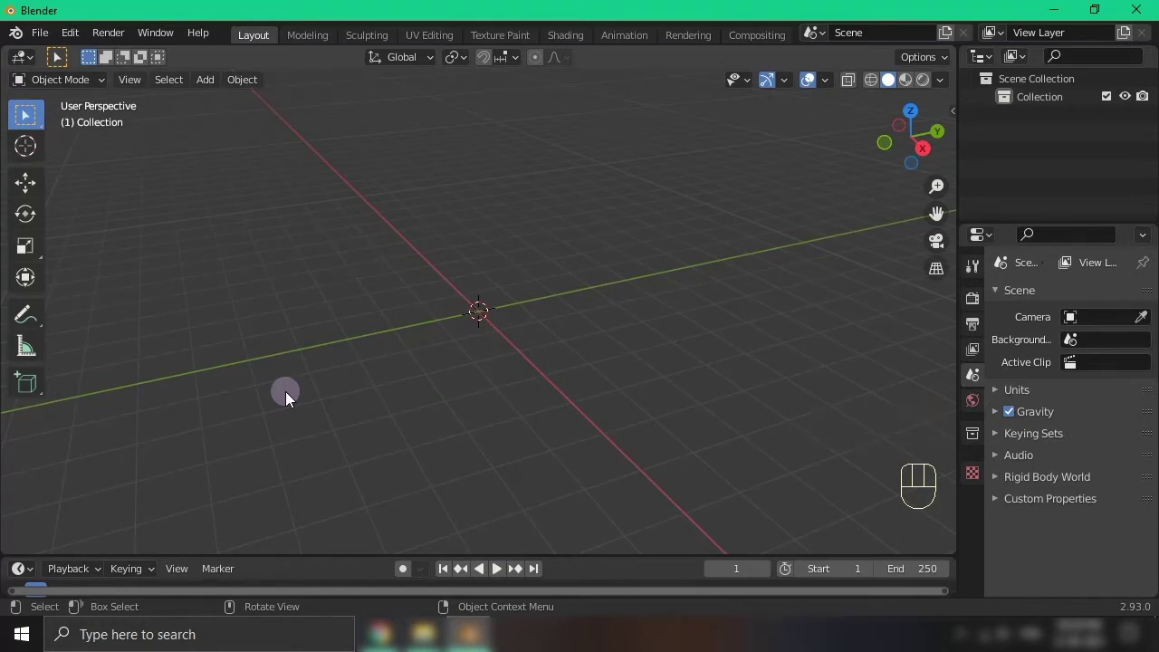
Add a mesh cylinder at the world origin, working in the front orthographic view
key("KP_1")
scroll(458, 238, "up", 1)
scroll(458, 238, "down", 4)
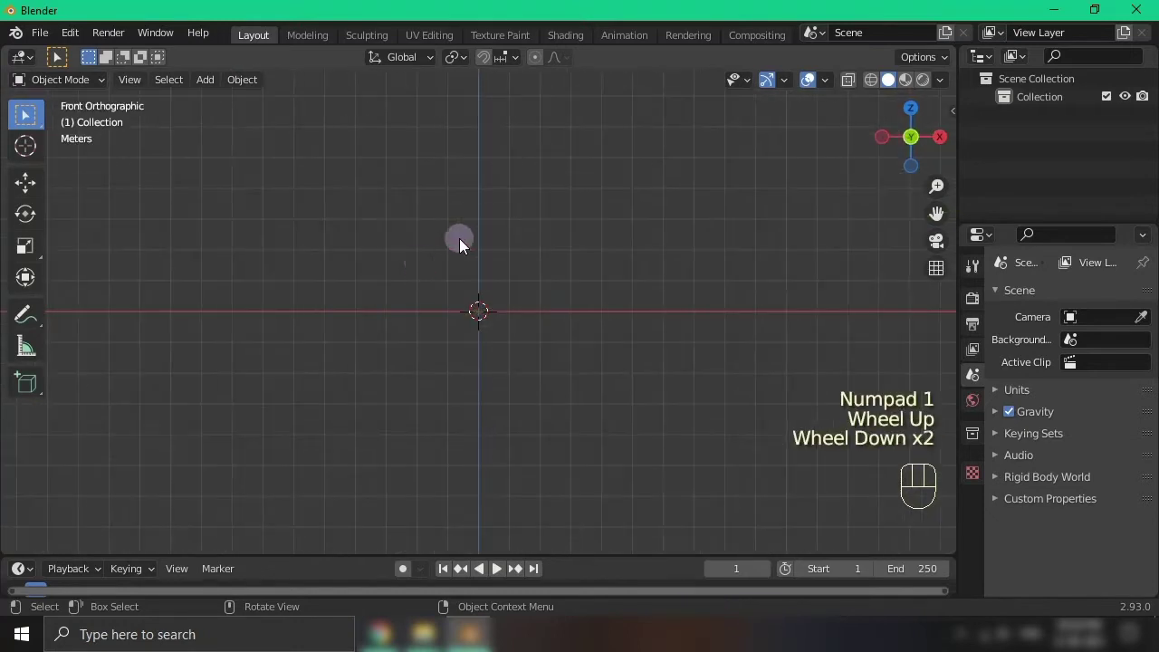
key("shift+a")
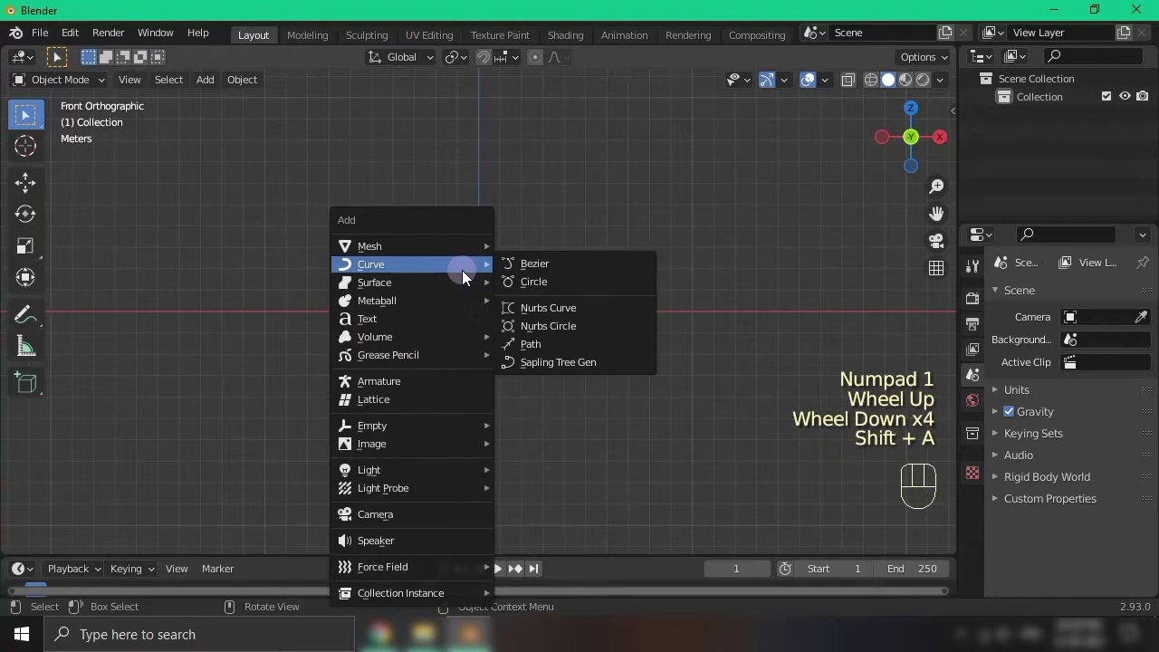
mouse_move(452, 247)
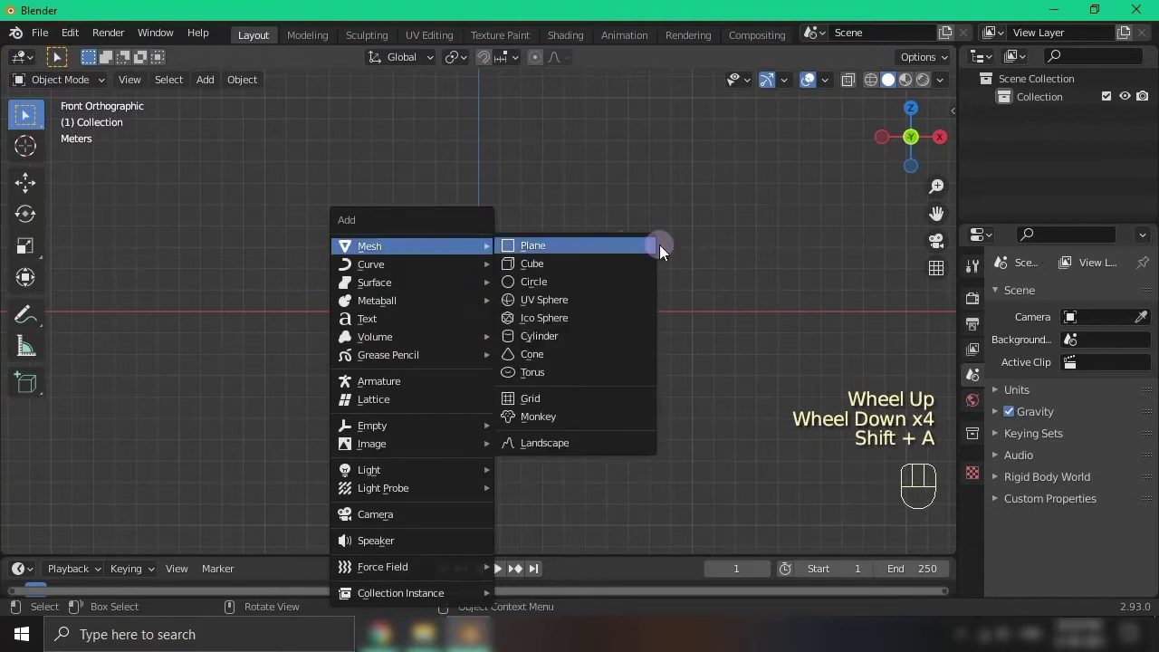
left_click(564, 332)
scroll(557, 302, "down", 1)
scroll(558, 302, "up", 4)
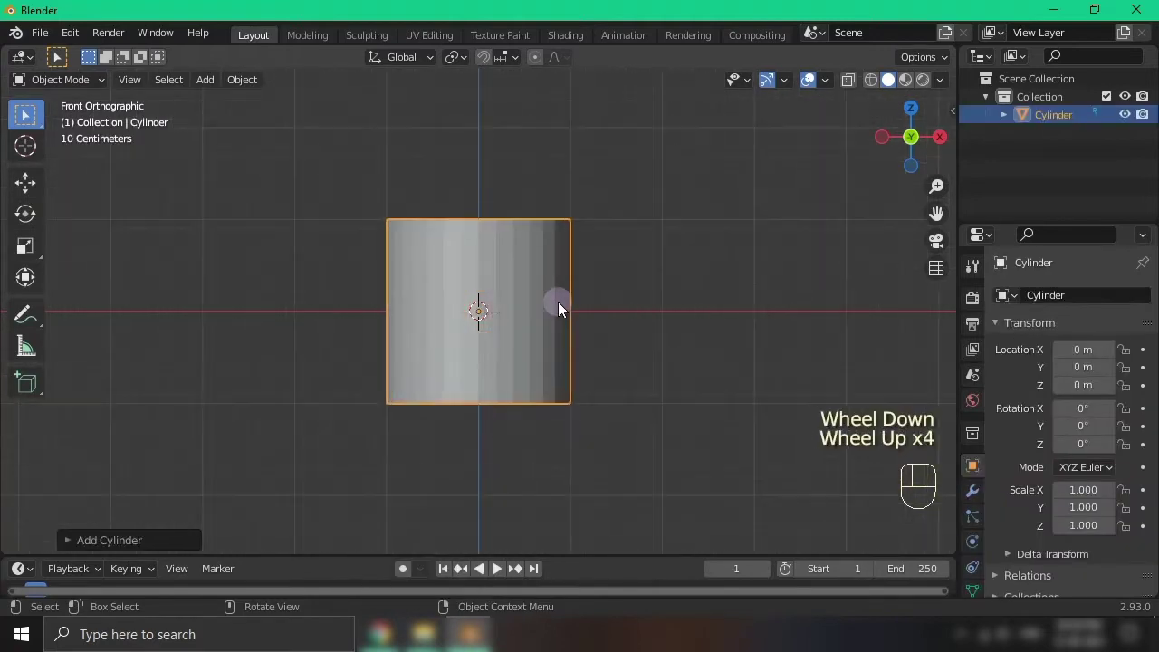
middle_click_drag(611, 304, 679, 460)
scroll(721, 344, "down", 2)
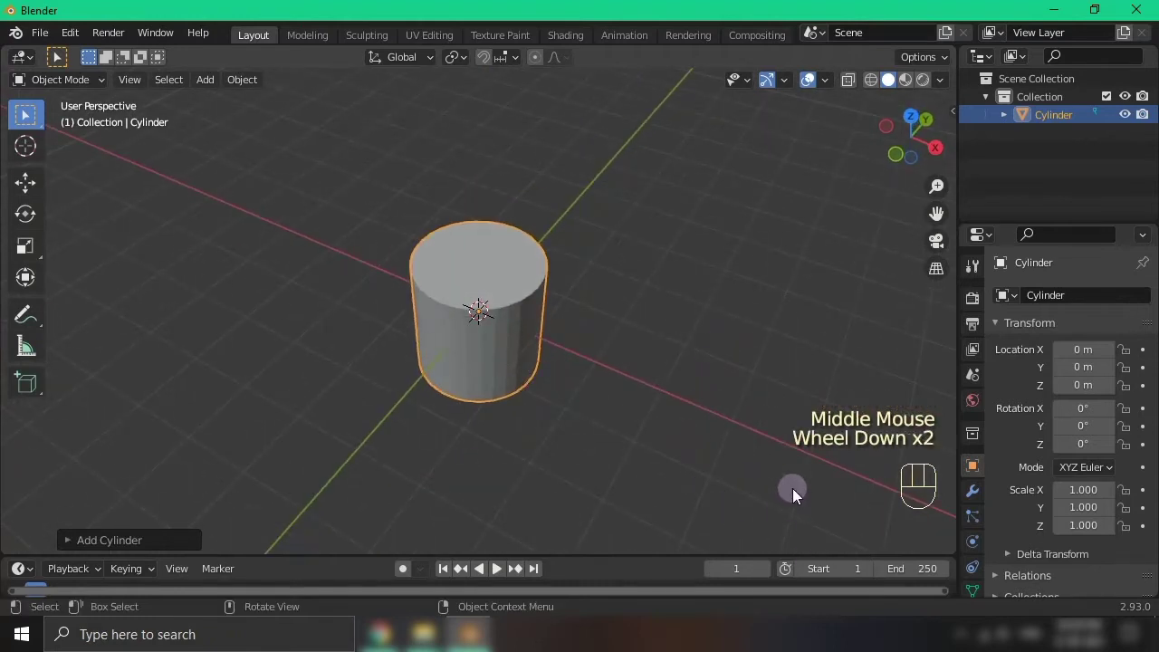
middle_click(700, 488)
key("s")
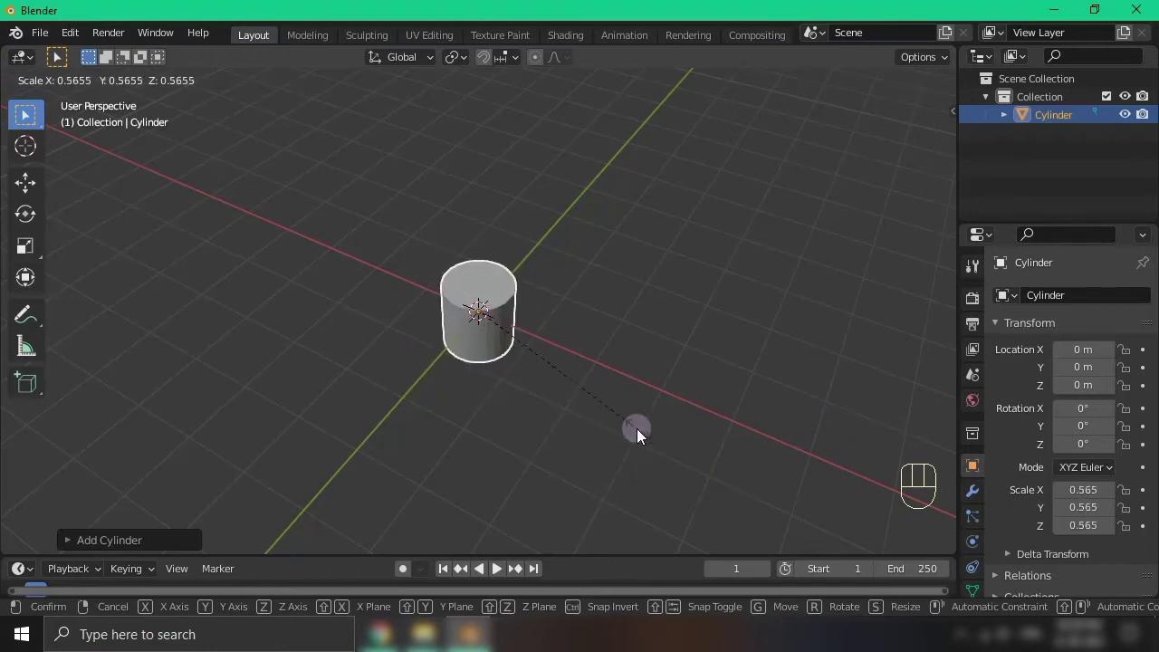
right_click(605, 412)
middle_click_drag(607, 412, 701, 331)
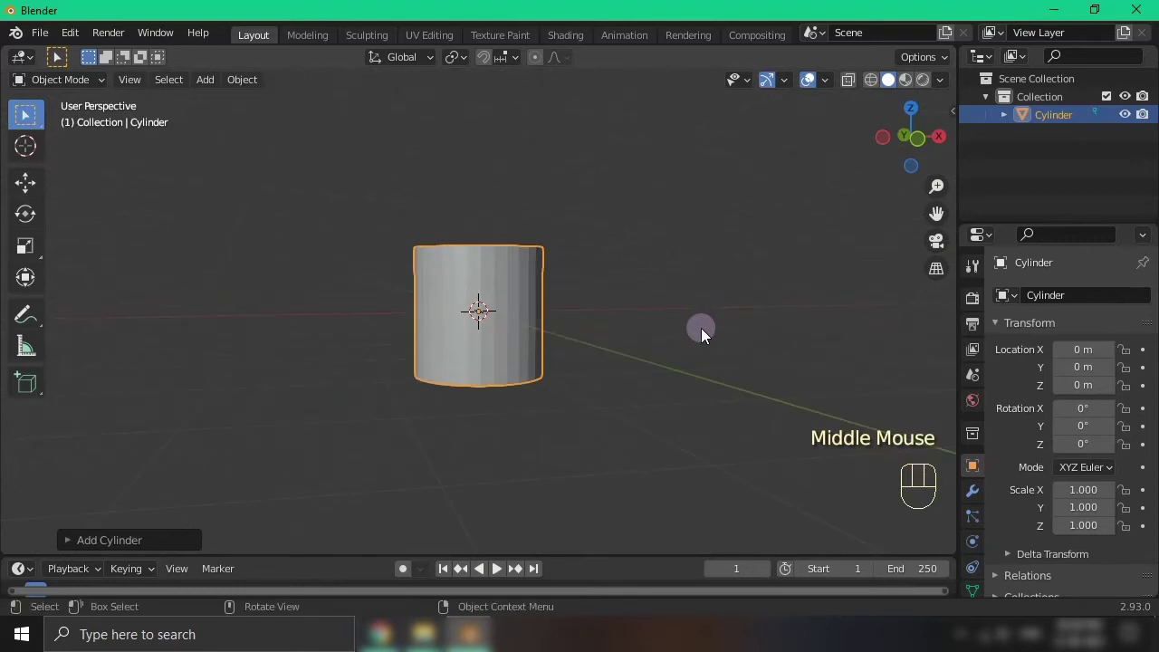
Scale the cylinder to about 0.04 on X and Y only, locking the Z axis, to make a thin rod
key("KP_1")
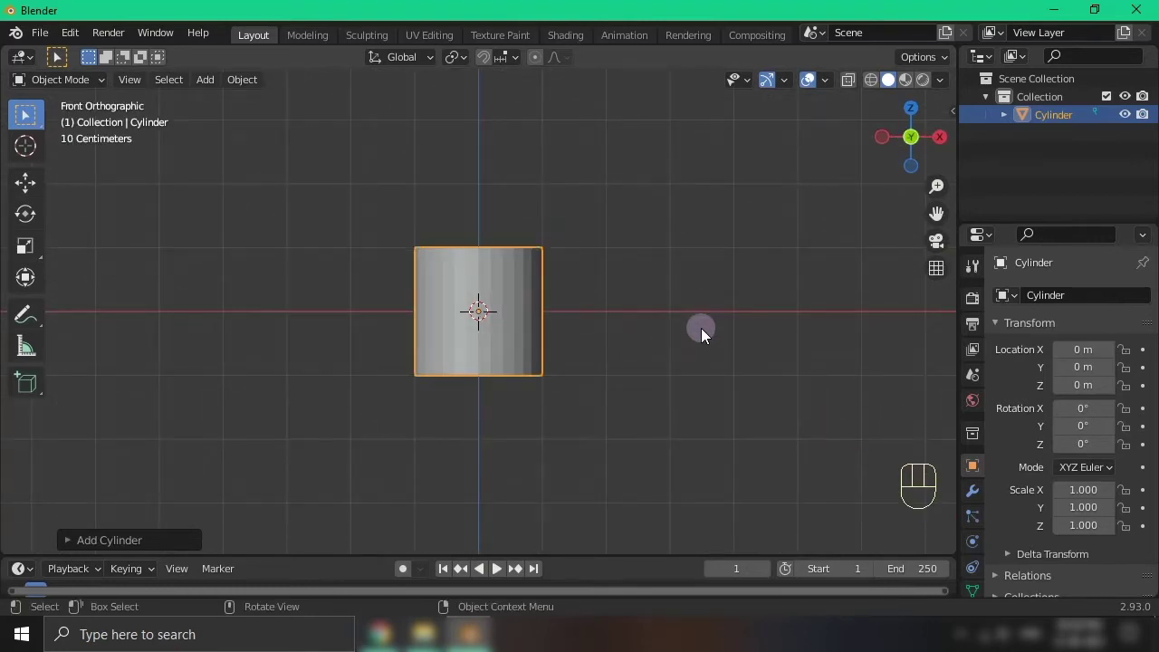
scroll(700, 328, "down", 2)
middle_click_drag(701, 328, 711, 370)
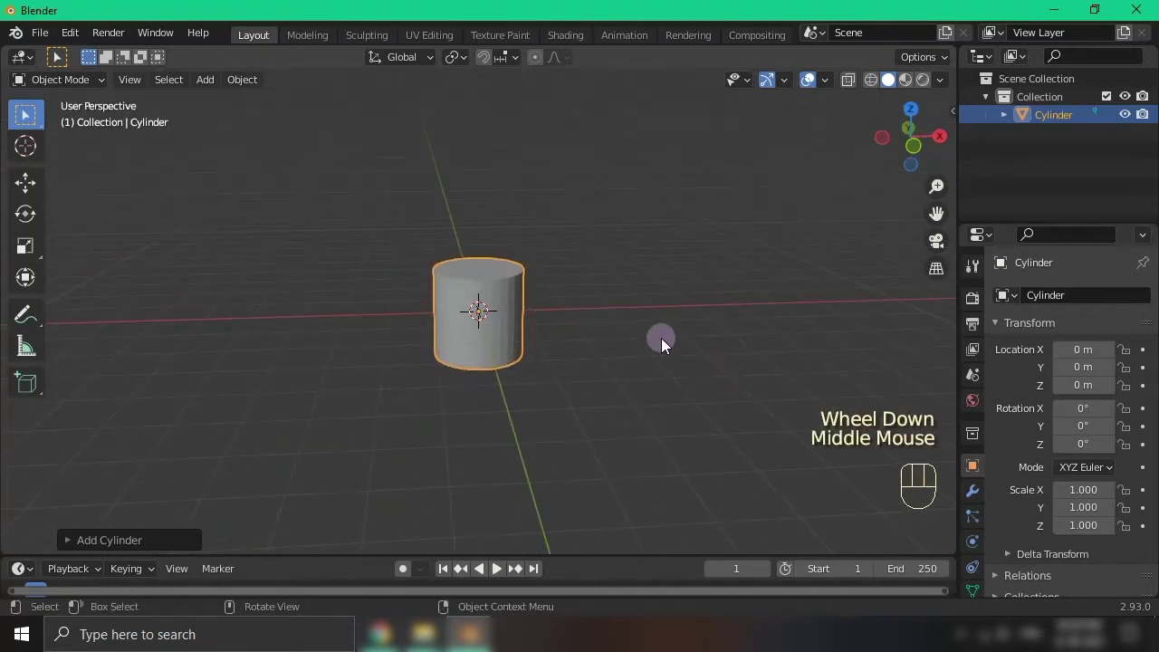
key("KP_1")
scroll(660, 337, "up", 2)
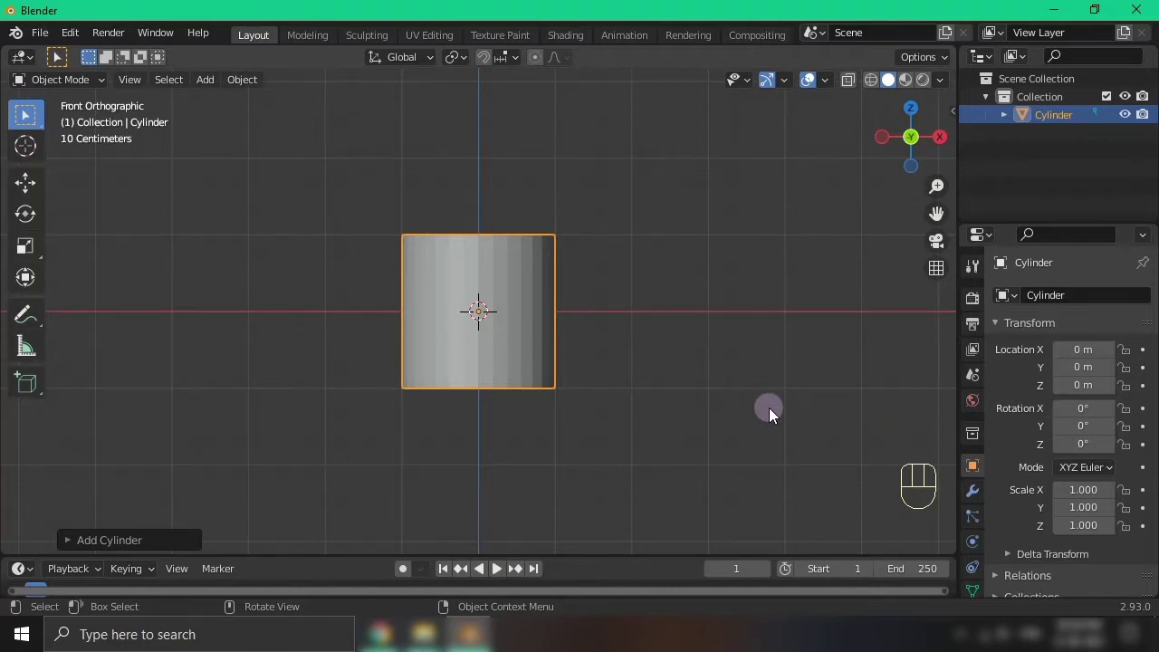
key("s")
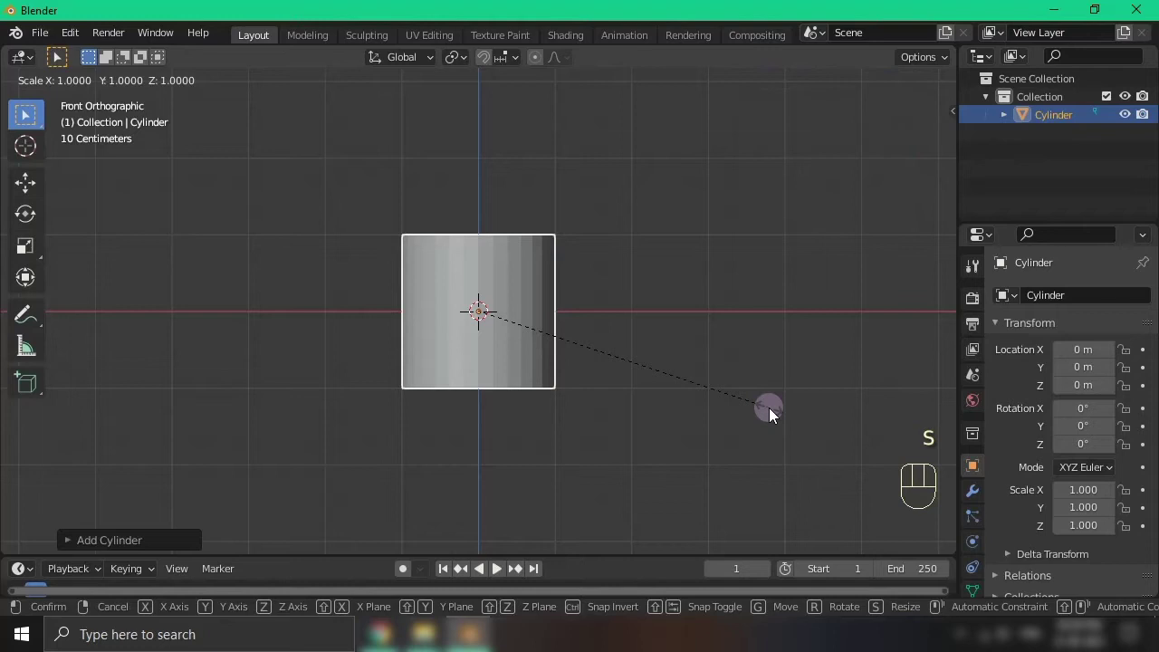
key("shift+z")
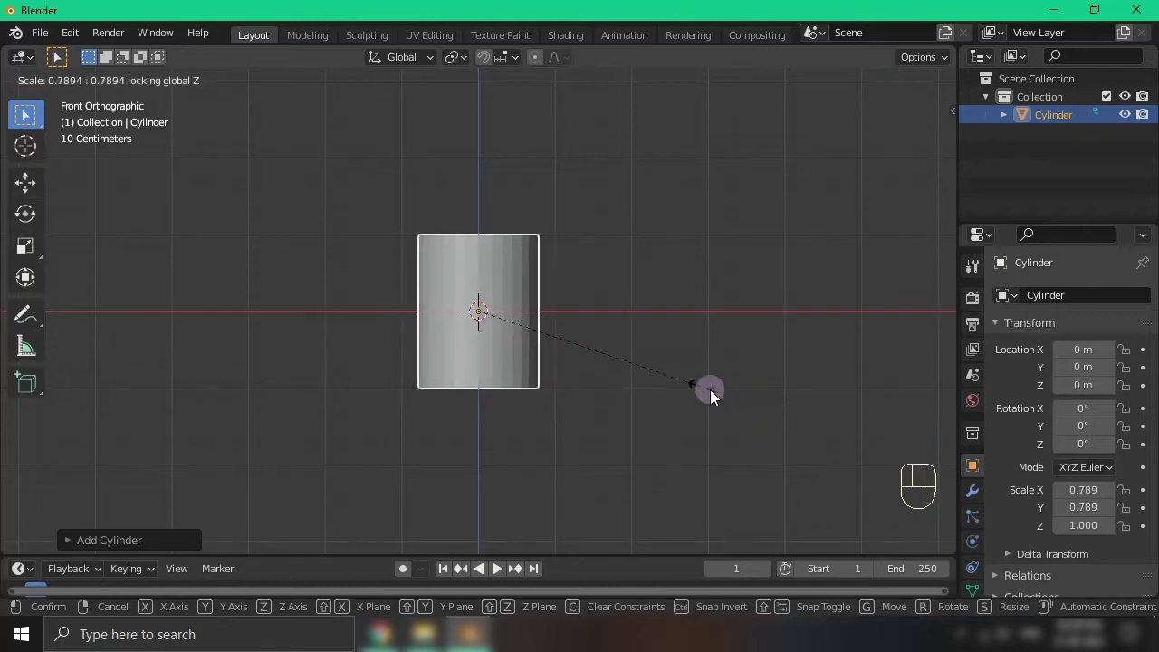
left_click(489, 312)
scroll(487, 310, "up", 4)
scroll(488, 311, "down", 3)
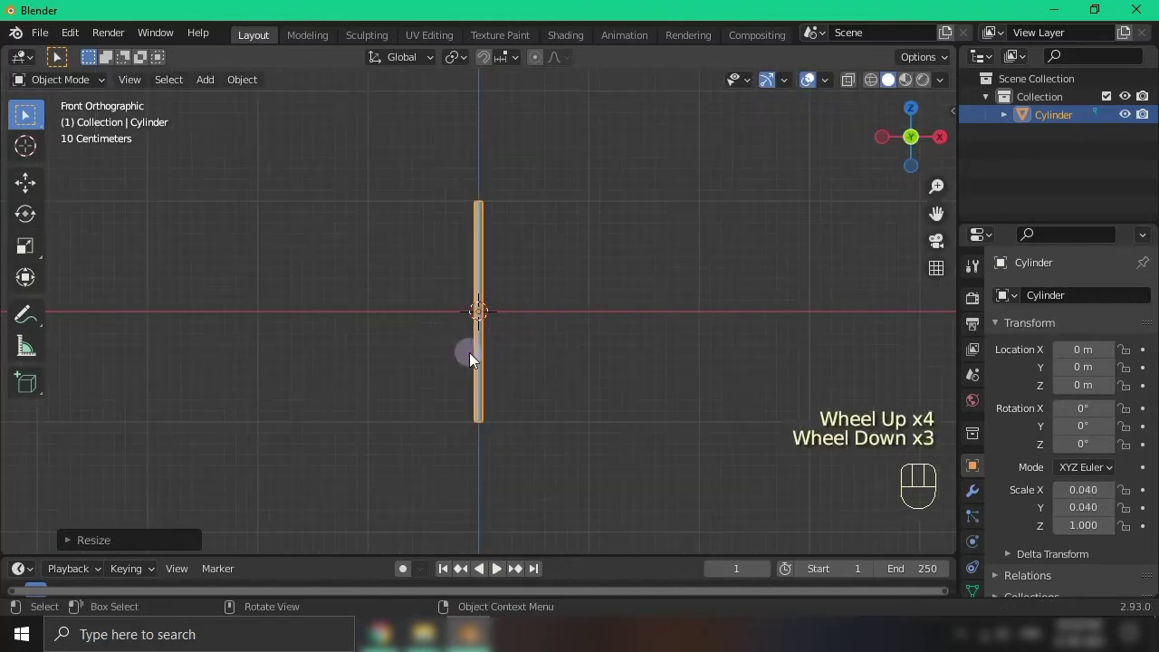
Move the rod up along the Z axis to about 1.014 m so its base rests at the origin
scroll(573, 424, "down", 2)
key("g")
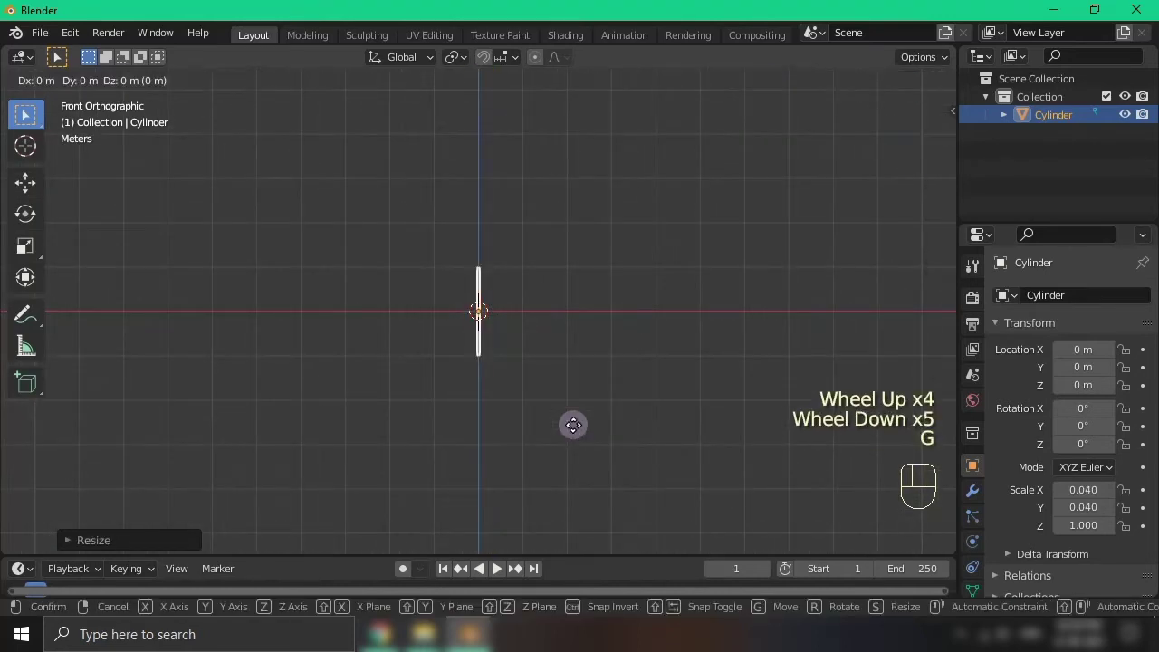
key("z")
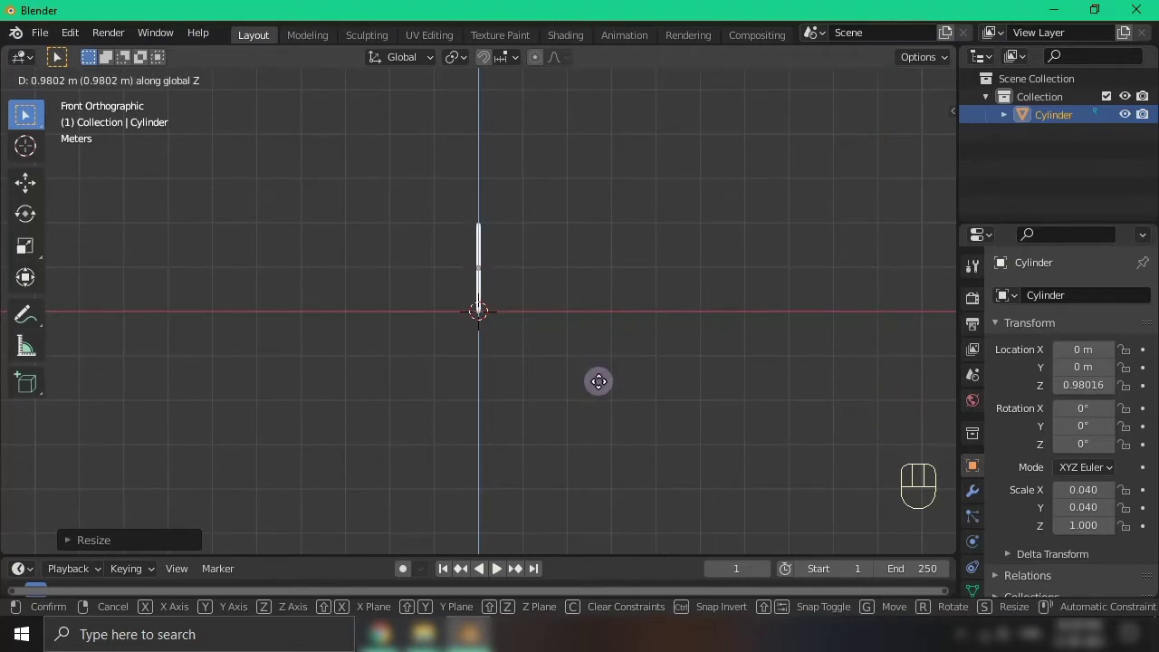
left_click(598, 381)
scroll(531, 291, "up", 2)
middle_click_drag(530, 291, 533, 380, "shift")
scroll(565, 414, "up", 2)
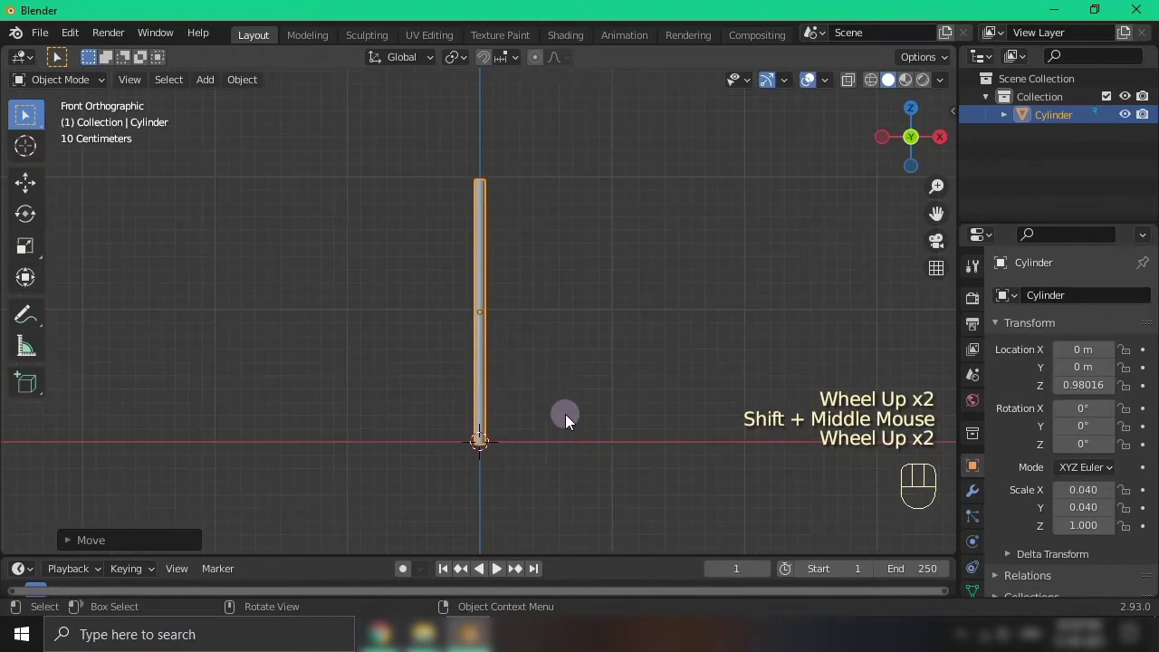
key("g")
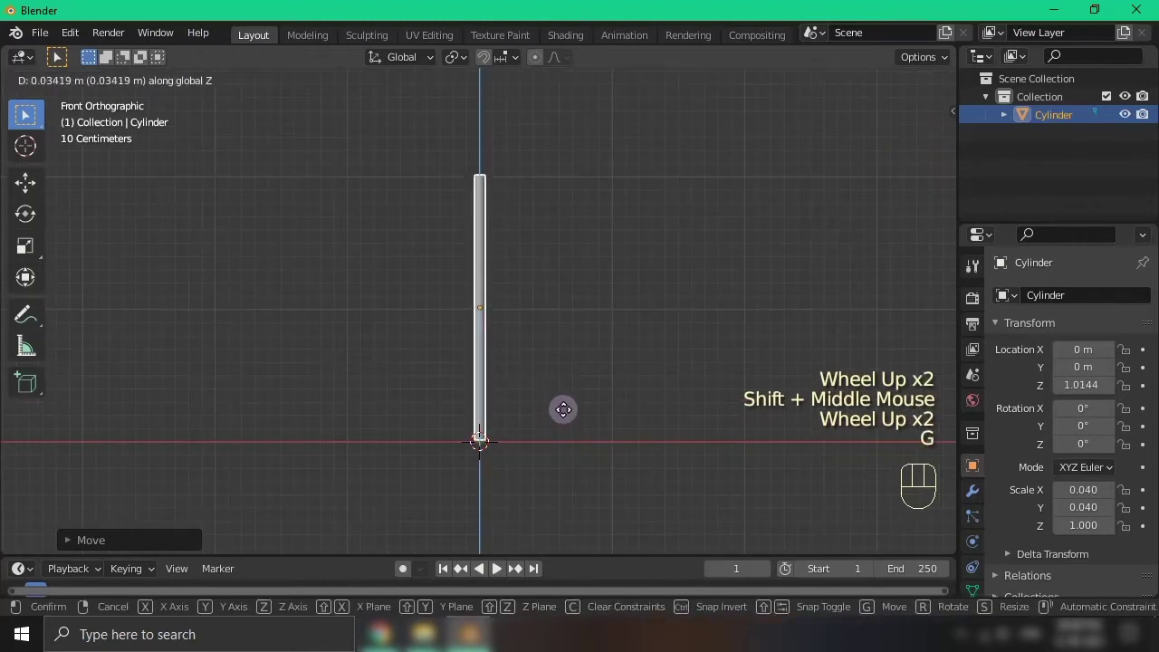
left_click(563, 409)
In Edit Mode, select the rod's top edge loop and extrude it about 0.2 m upward along the Z axis
scroll(570, 190, "up", 2)
middle_click_drag(570, 190, 541, 399, "shift")
scroll(494, 272, "up", 1)
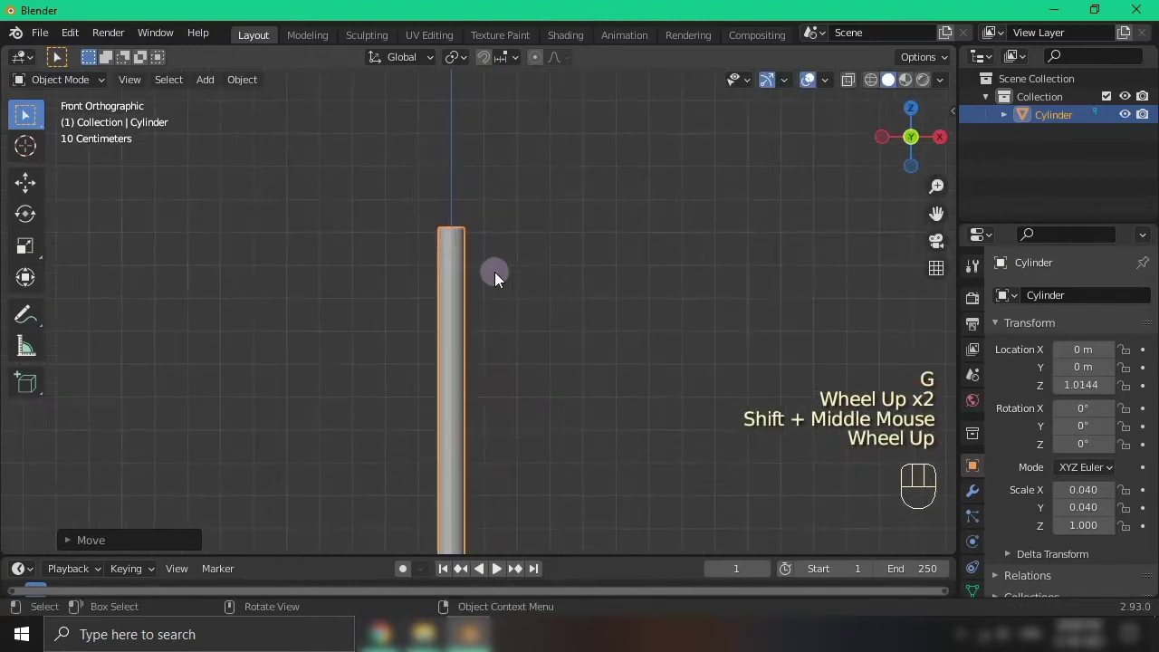
scroll(494, 272, "up", 1)
middle_click_drag(512, 299, 549, 340, "shift")
key("Tab")
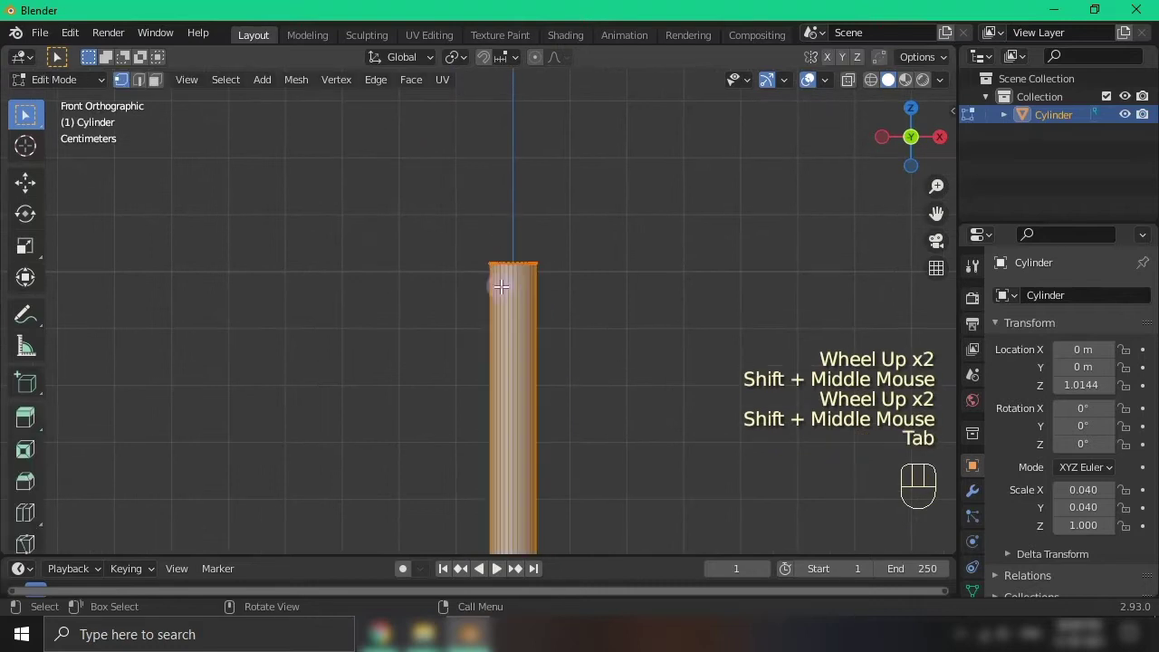
left_click(561, 250)
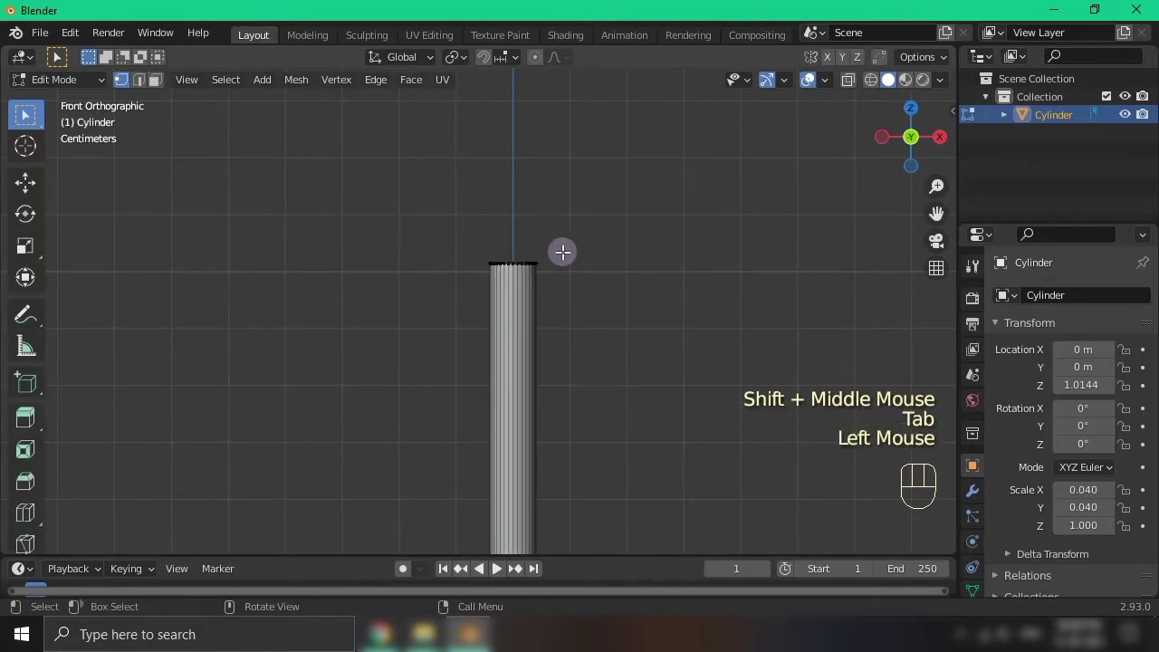
left_click(514, 263, "alt")
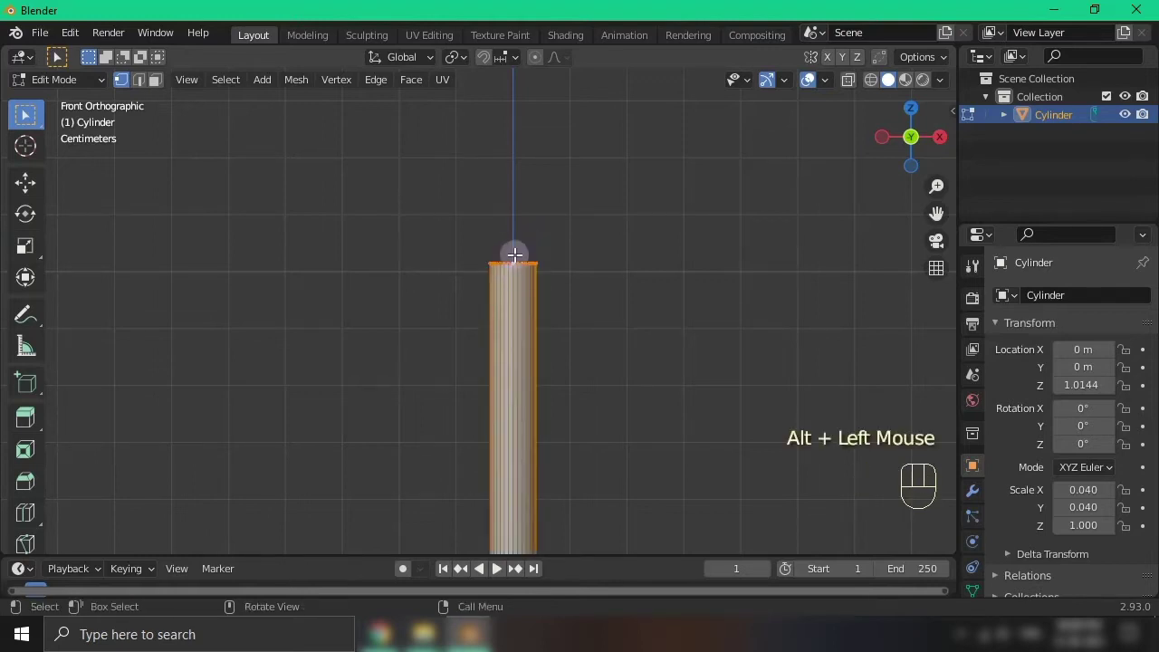
scroll(593, 272, "down", 2)
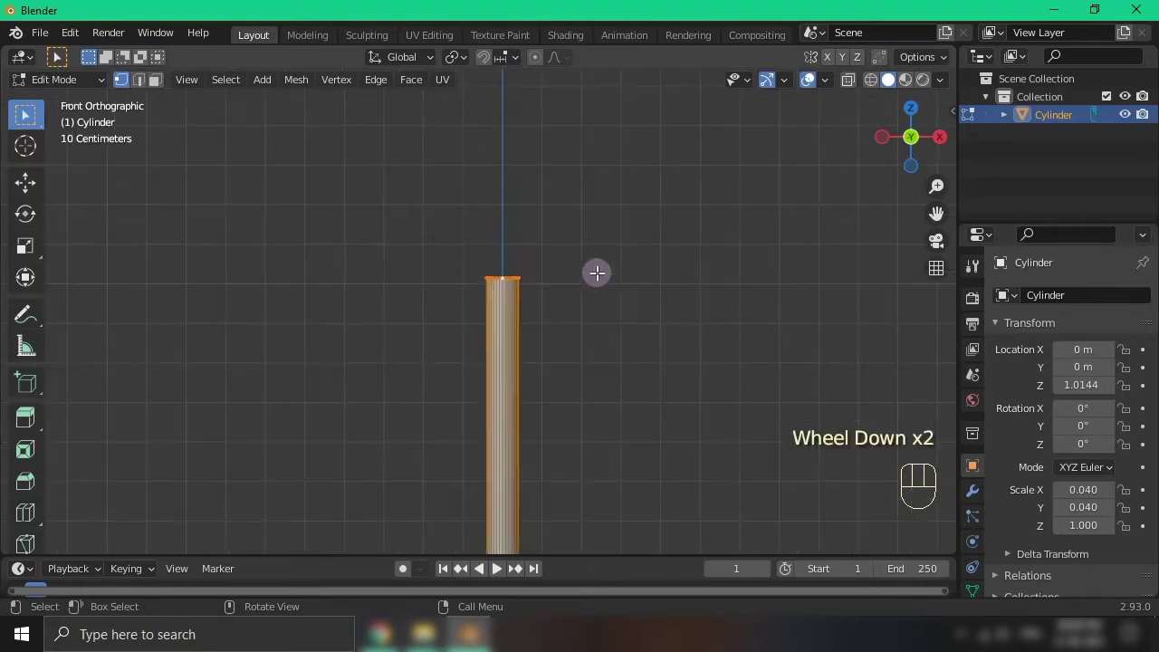
key("e")
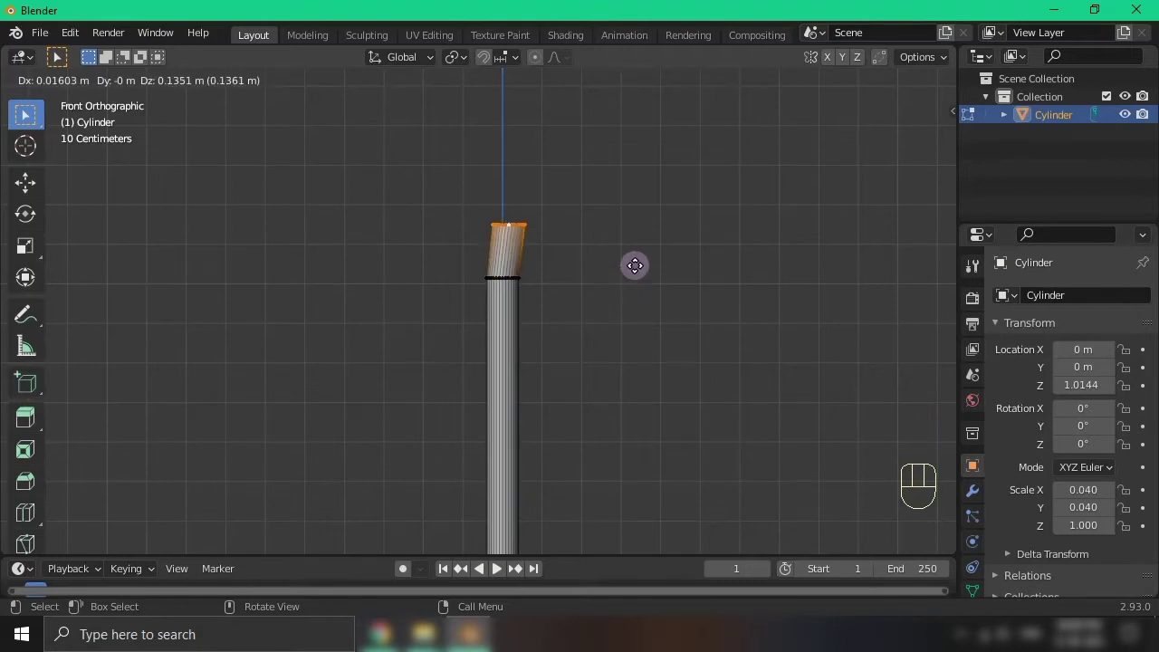
key("z")
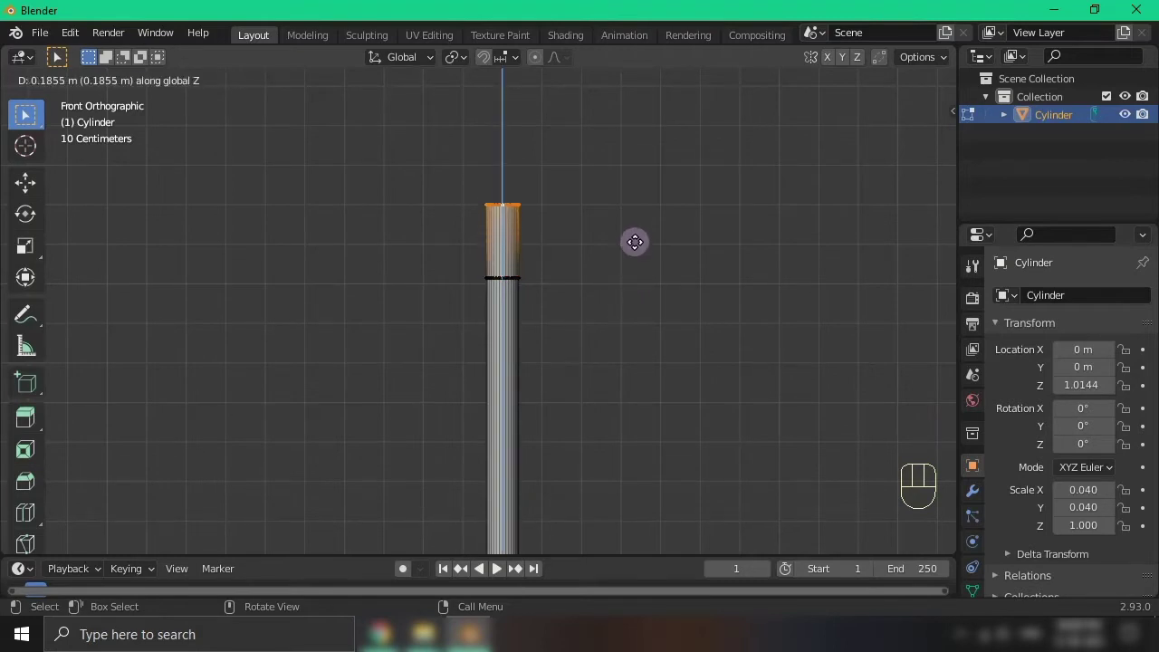
left_click(635, 238)
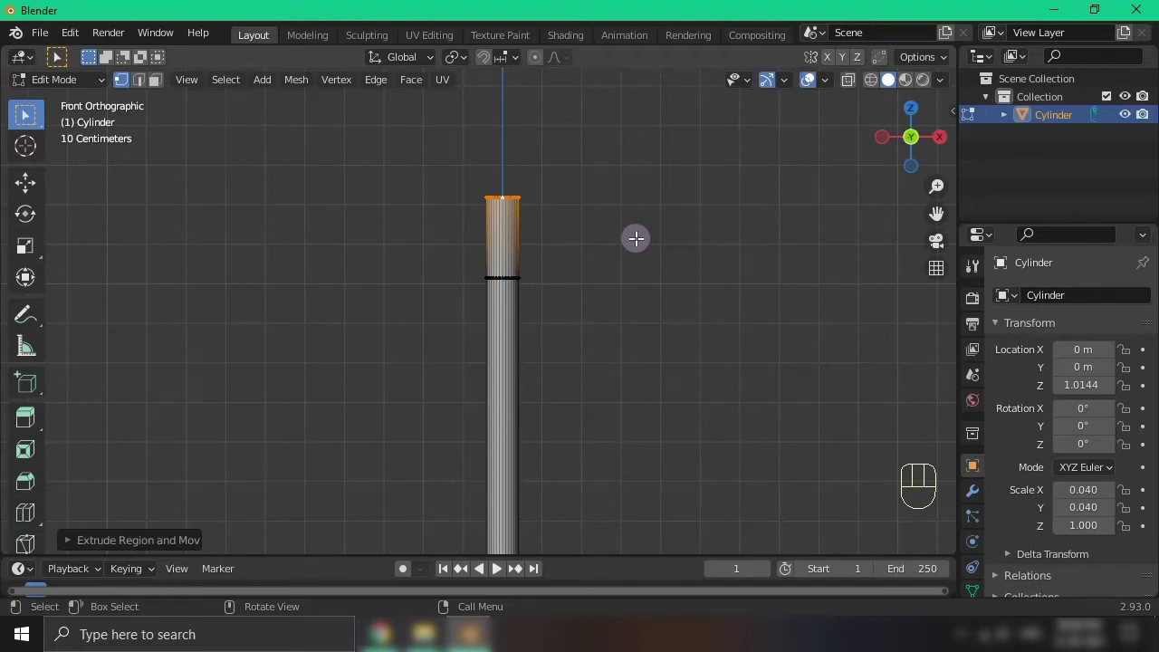
Switch to face selection and select the full ring of faces around the rod's extruded top section
key("3")
key("3")
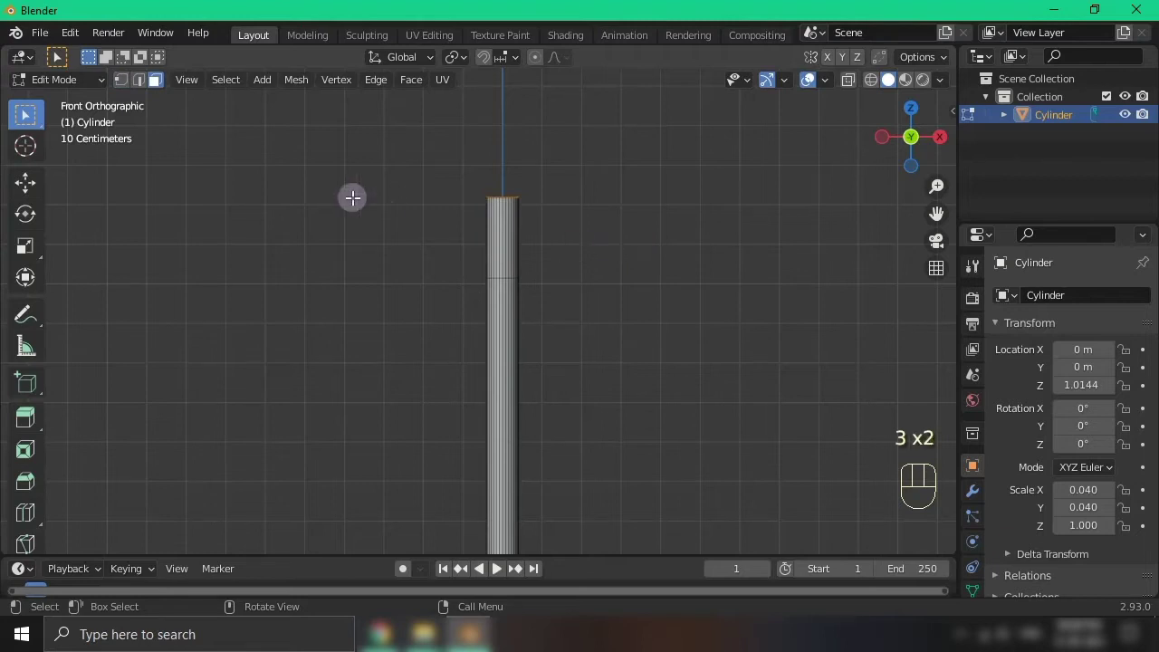
key("1")
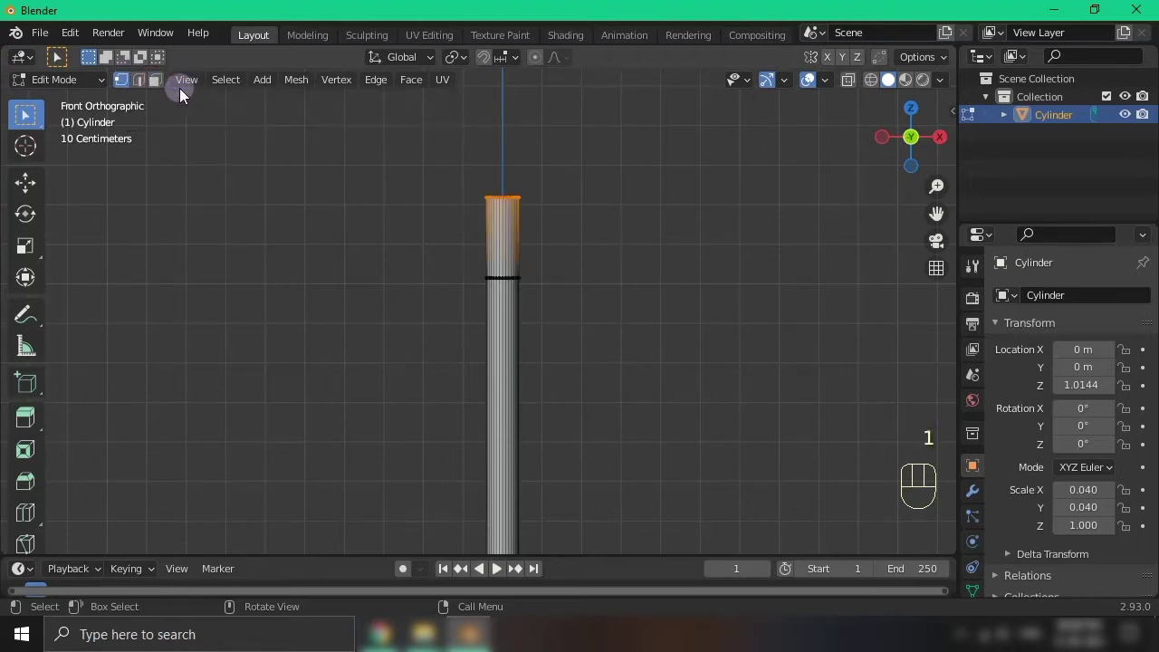
key("3")
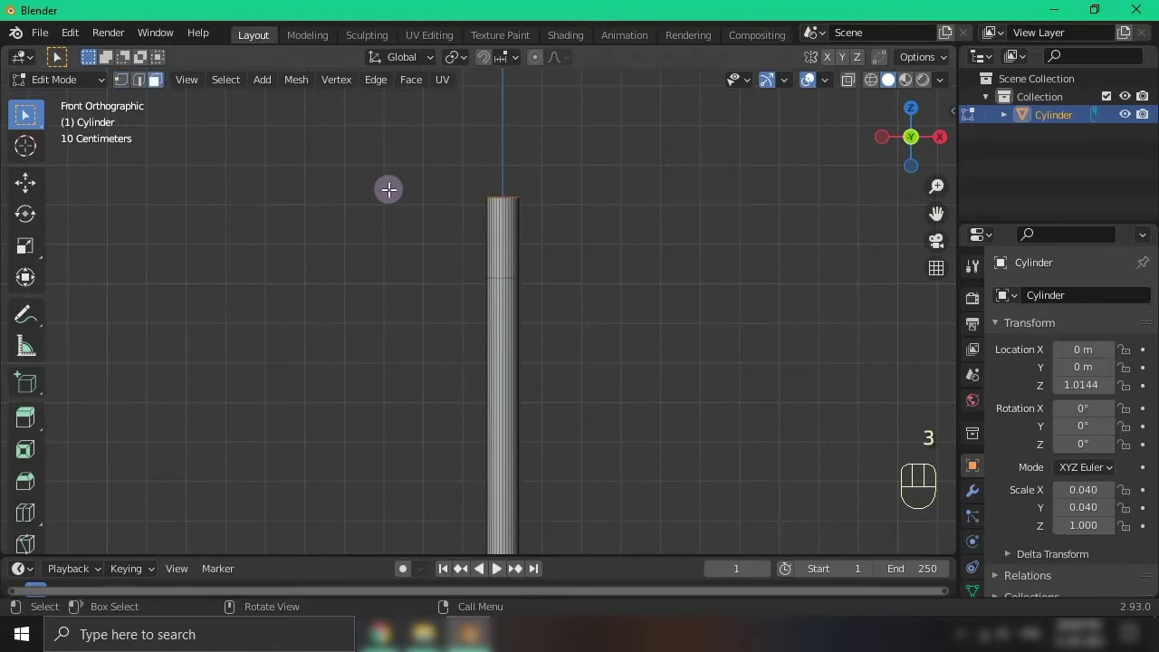
left_click(500, 238, "alt")
scroll(535, 232, "up", 2)
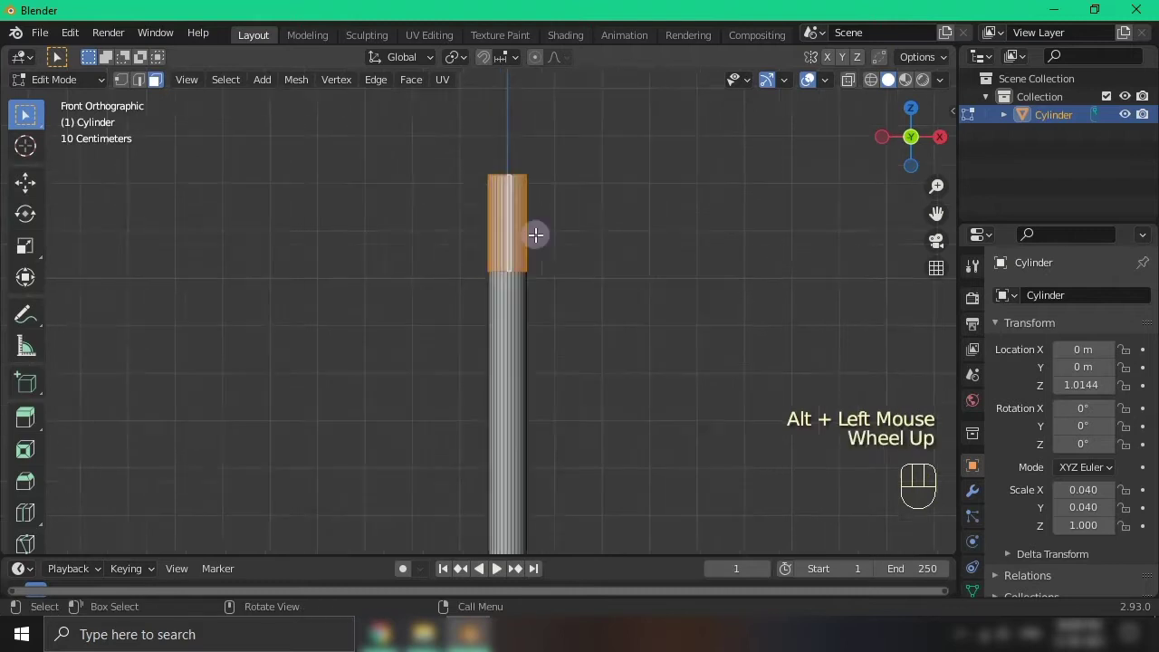
middle_click_drag(584, 207, 535, 342, "shift")
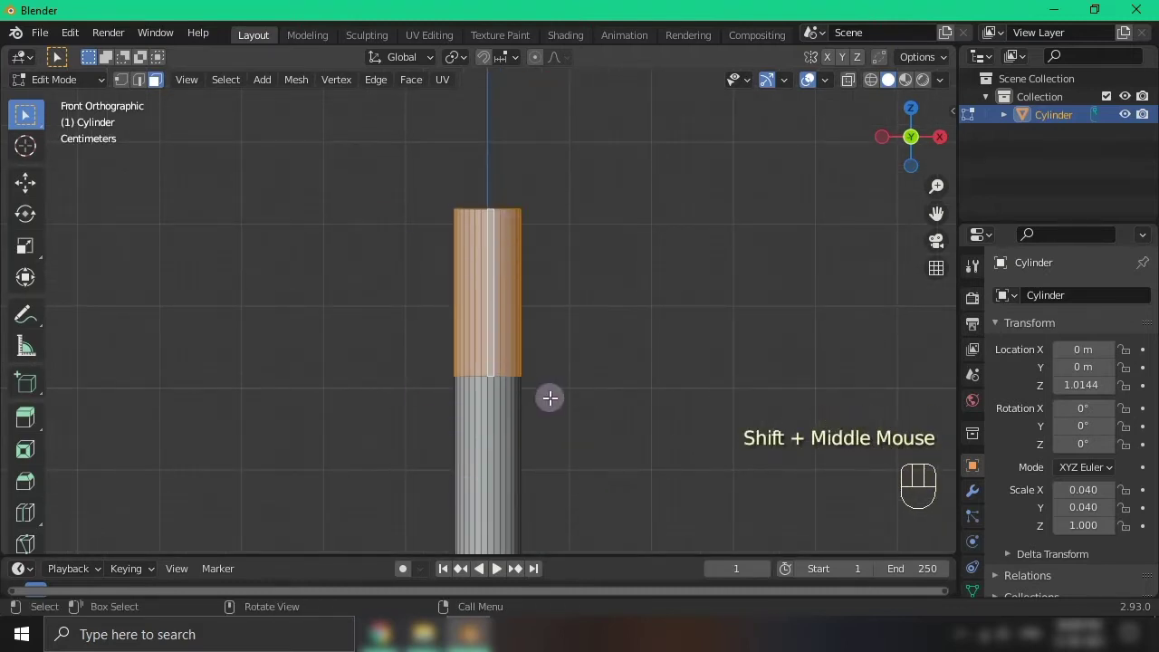
left_click(628, 284)
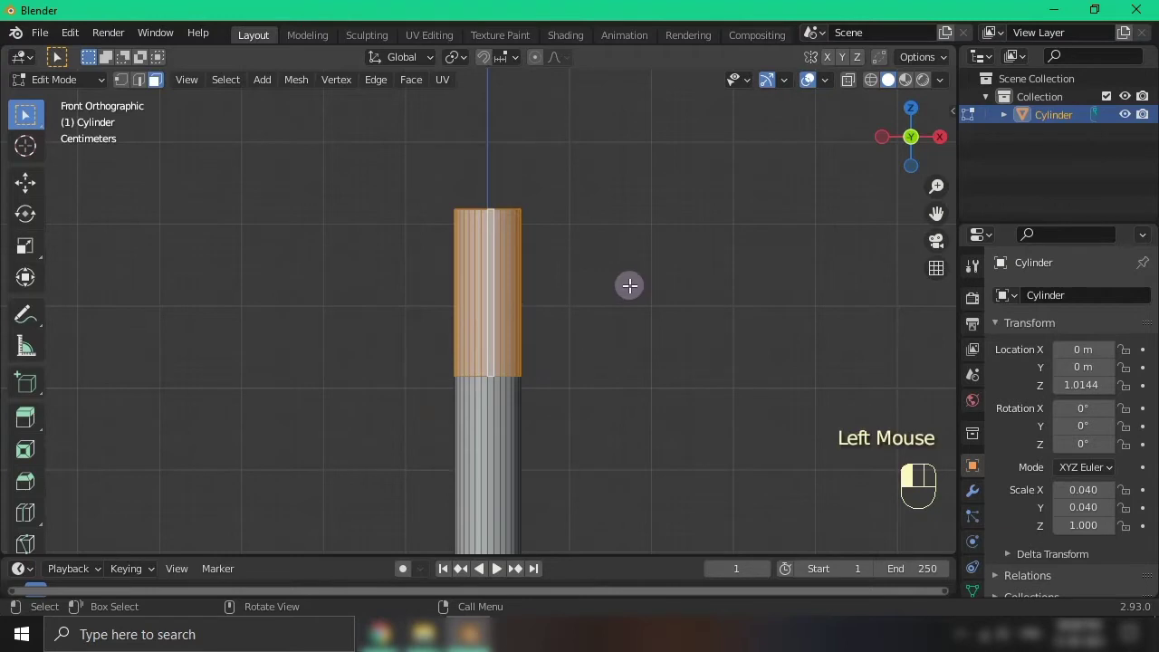
left_click(489, 375, "alt")
double_click(489, 375, "alt")
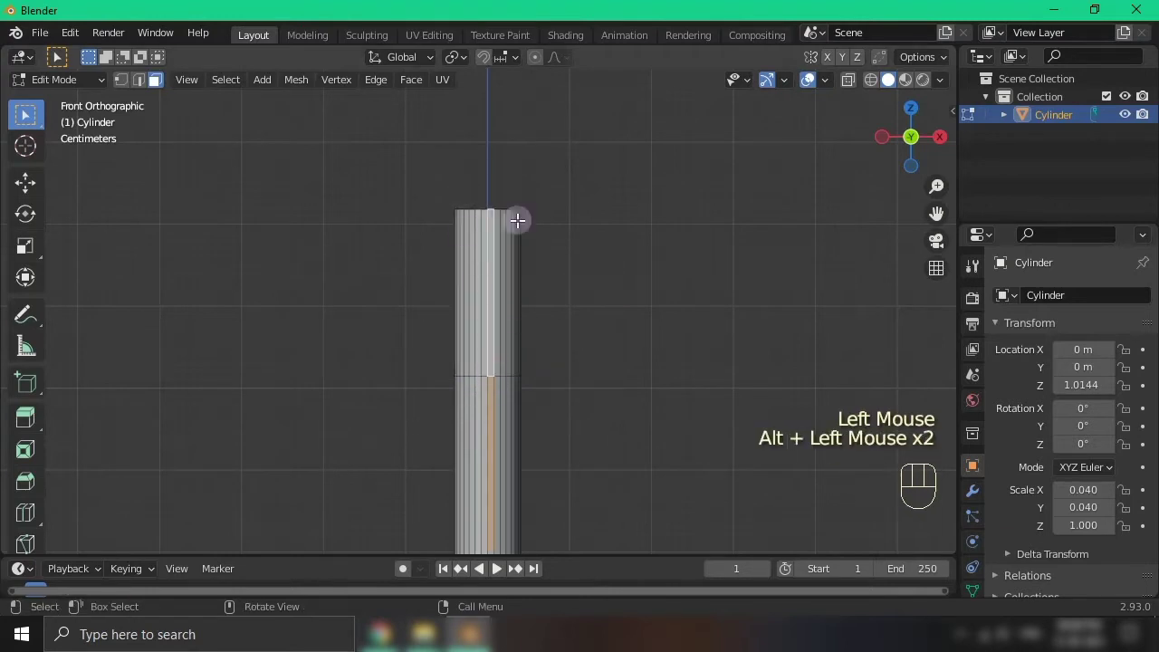
left_click(640, 322)
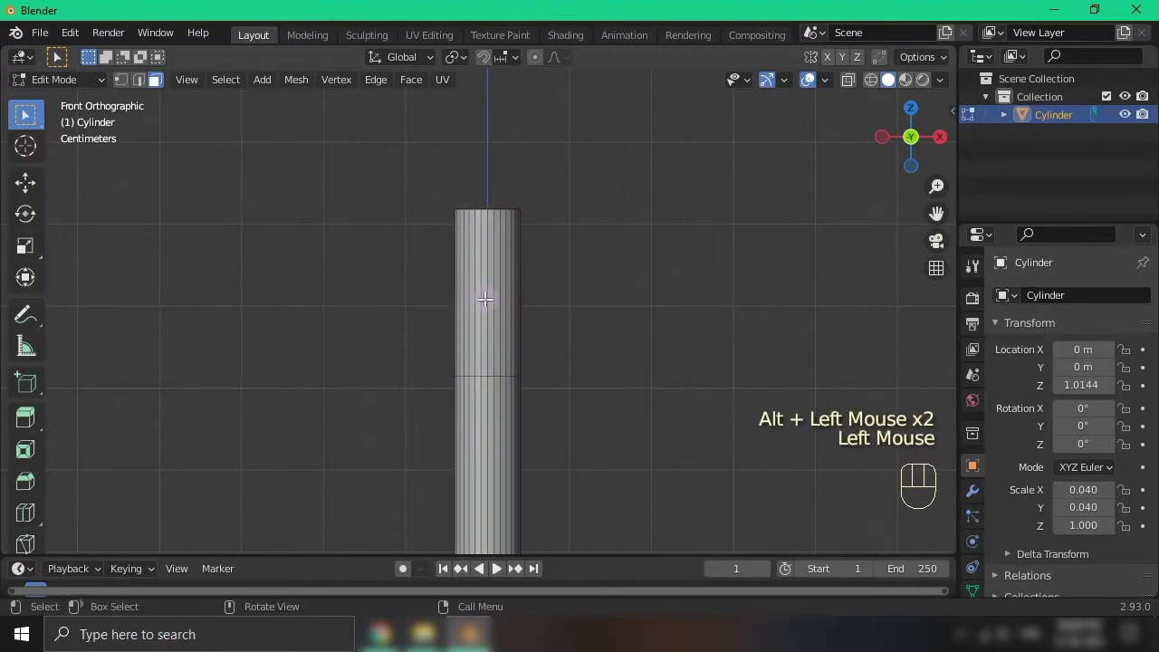
left_click(490, 280, "alt")
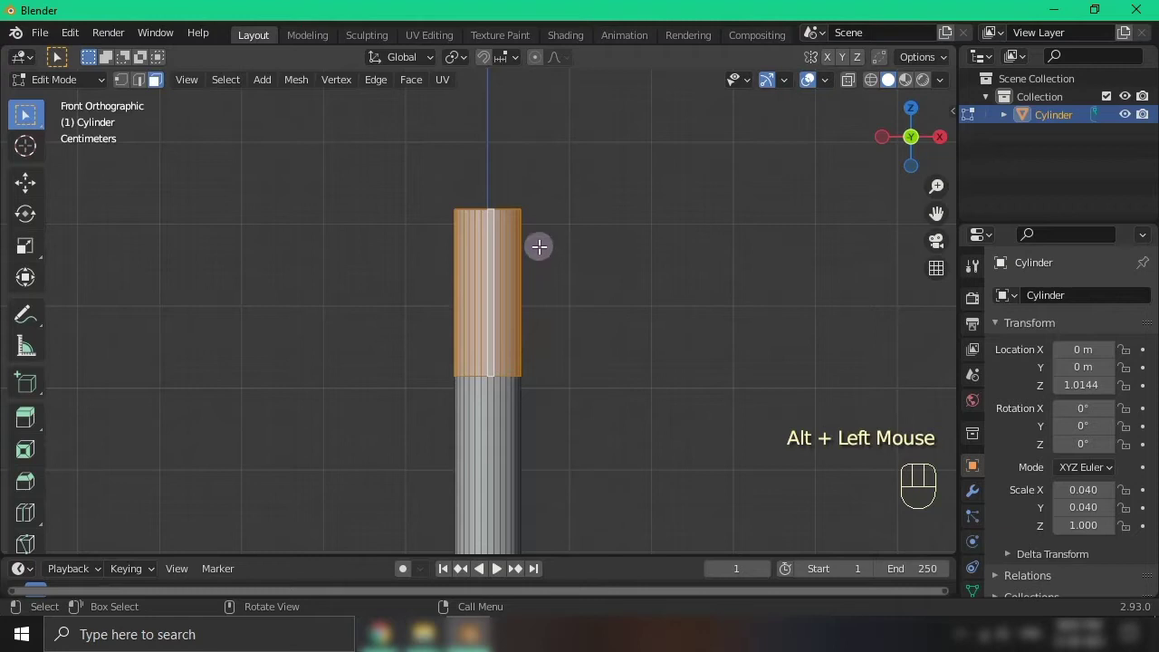
Try to enlarge the selected top-section faces uniformly on all axes, undo the scaling and clear the selection
key("s")
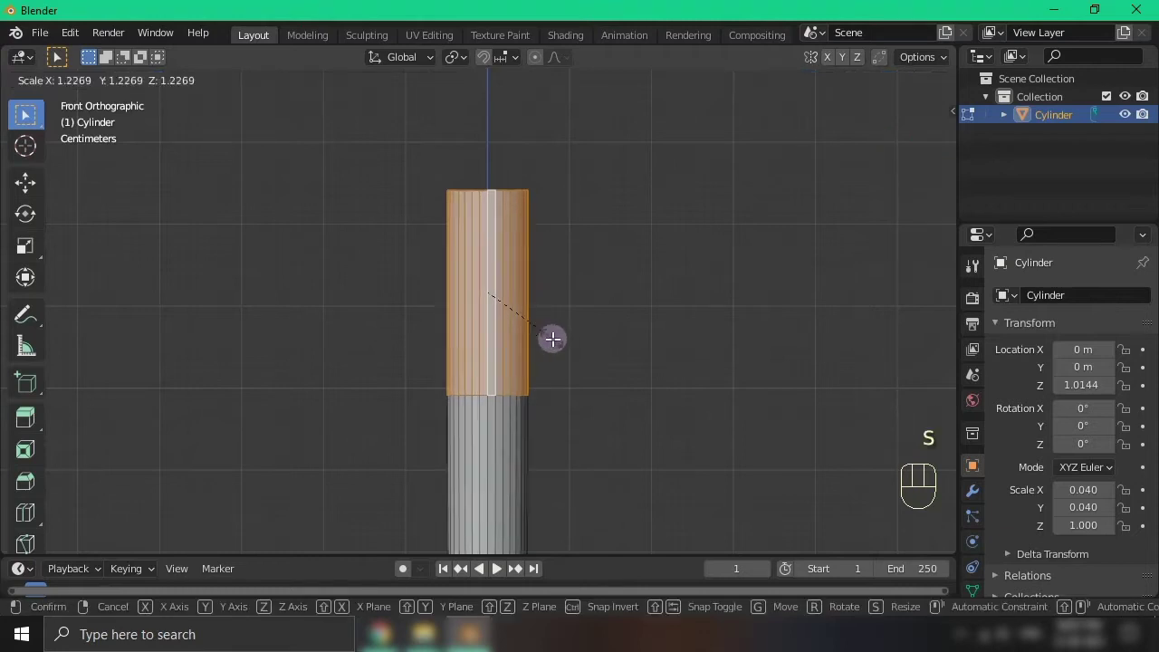
left_click(575, 362)
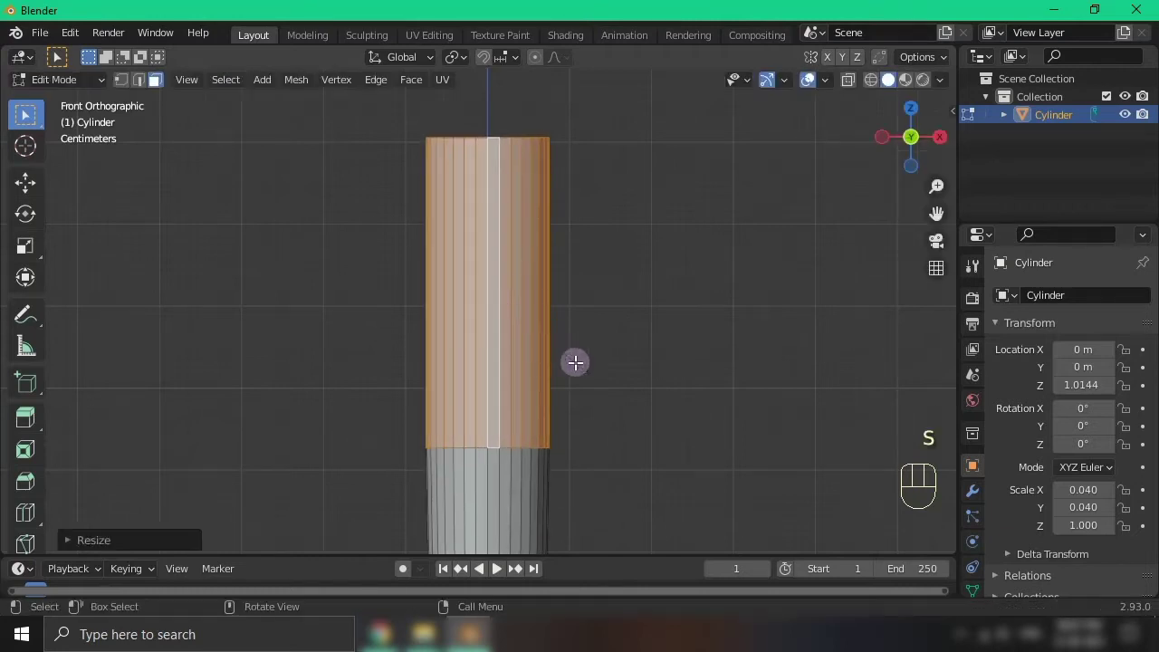
scroll(574, 362, "down", 5)
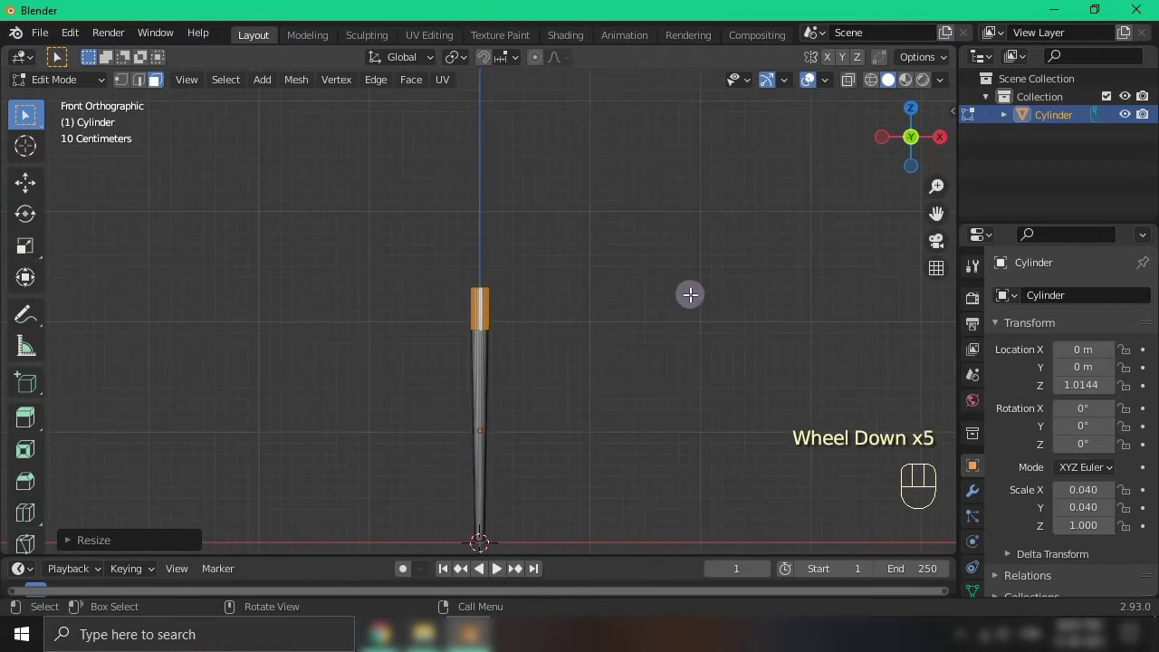
key("ctrl+z")
scroll(598, 311, "up", 4)
middle_click_drag(622, 363, 634, 194, "shift")
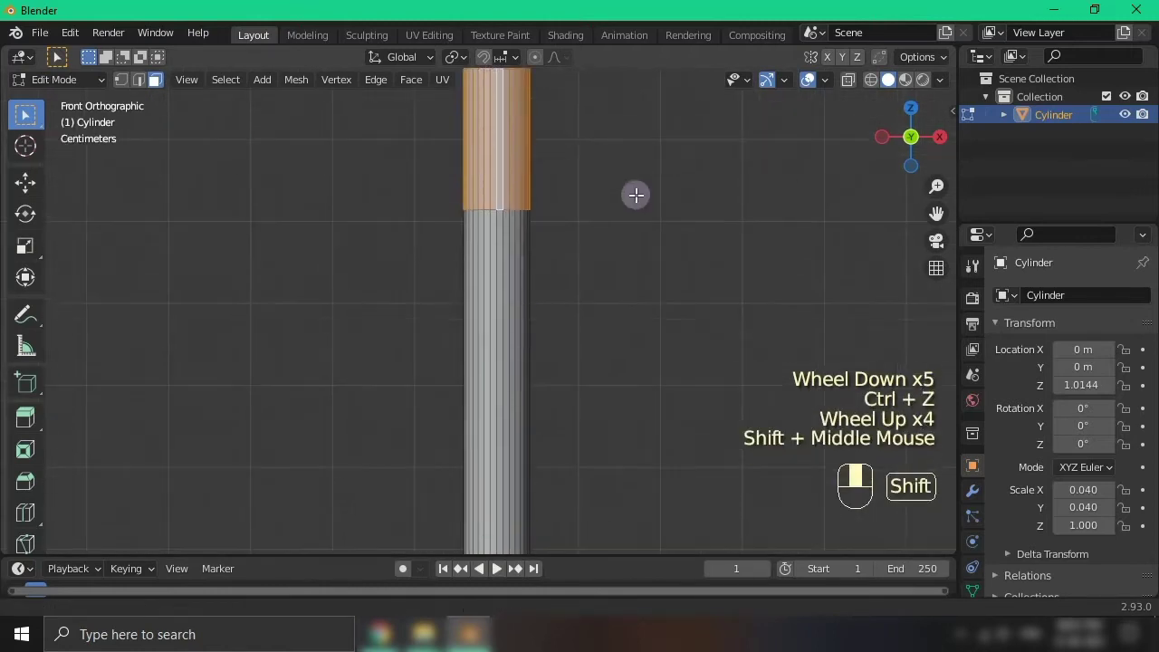
scroll(629, 194, "down", 2)
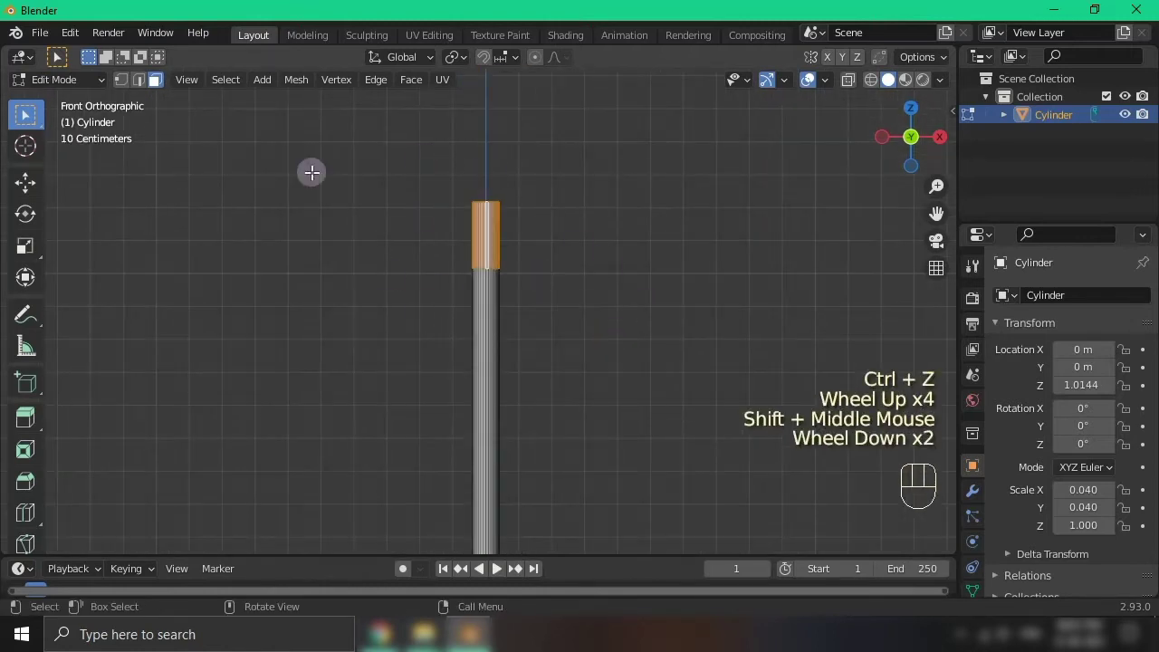
left_click(600, 362)
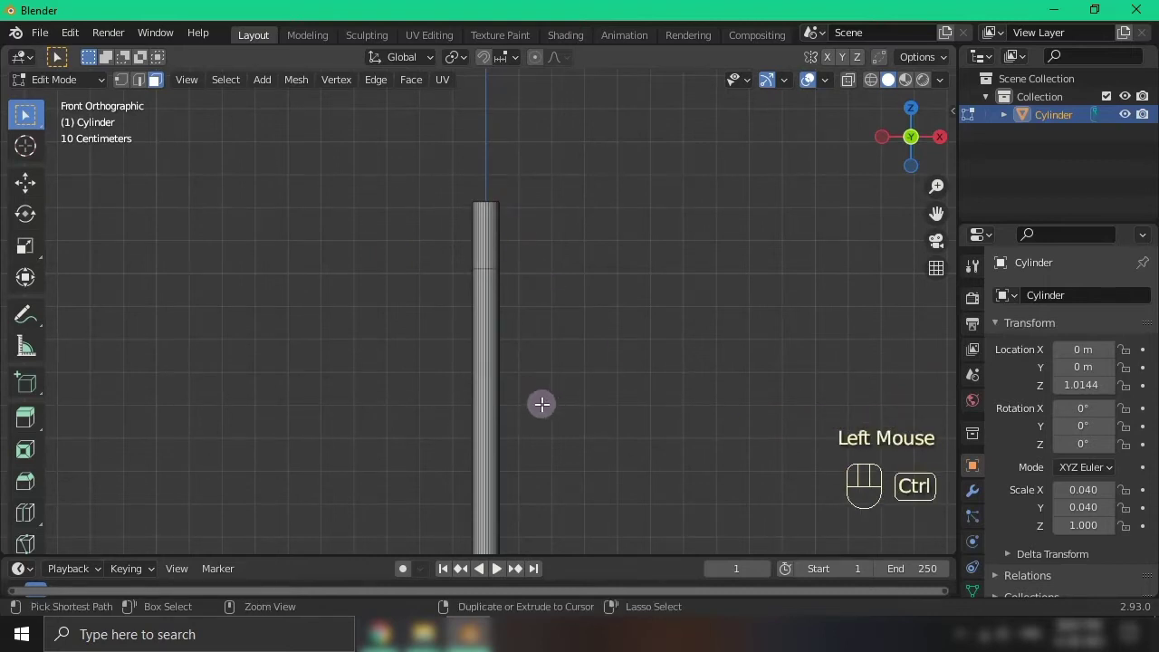
Add a single loop cut around the long section of the rod and slide it up by about 0.98 toward the top section
key("ctrl+r")
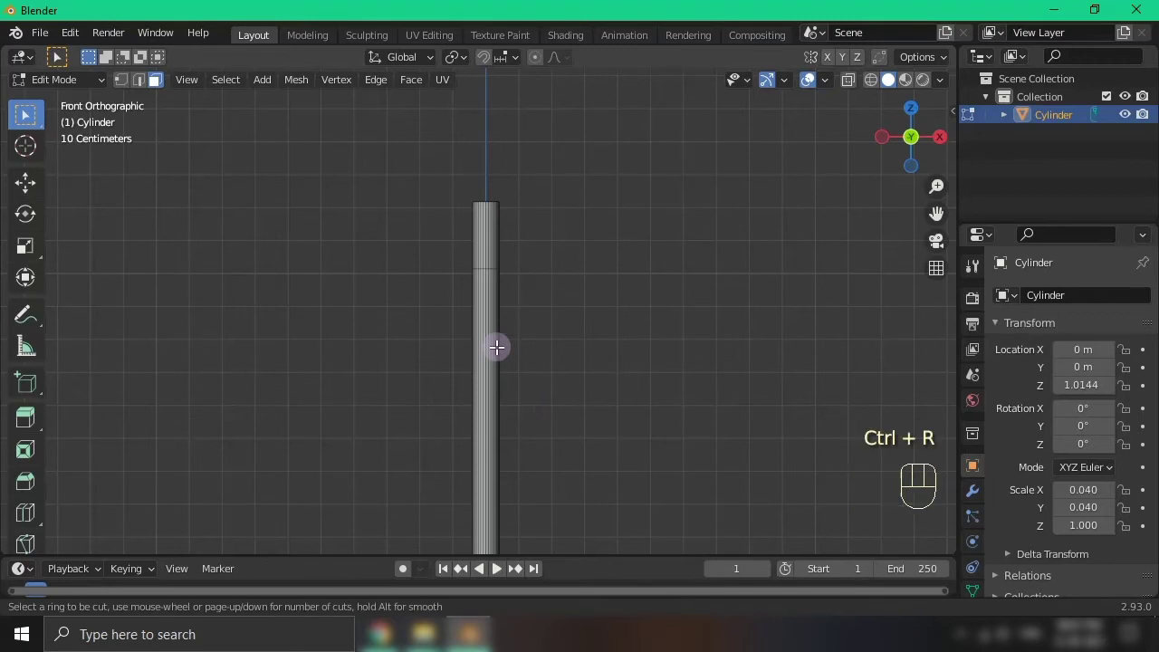
scroll(647, 320, "down", 3)
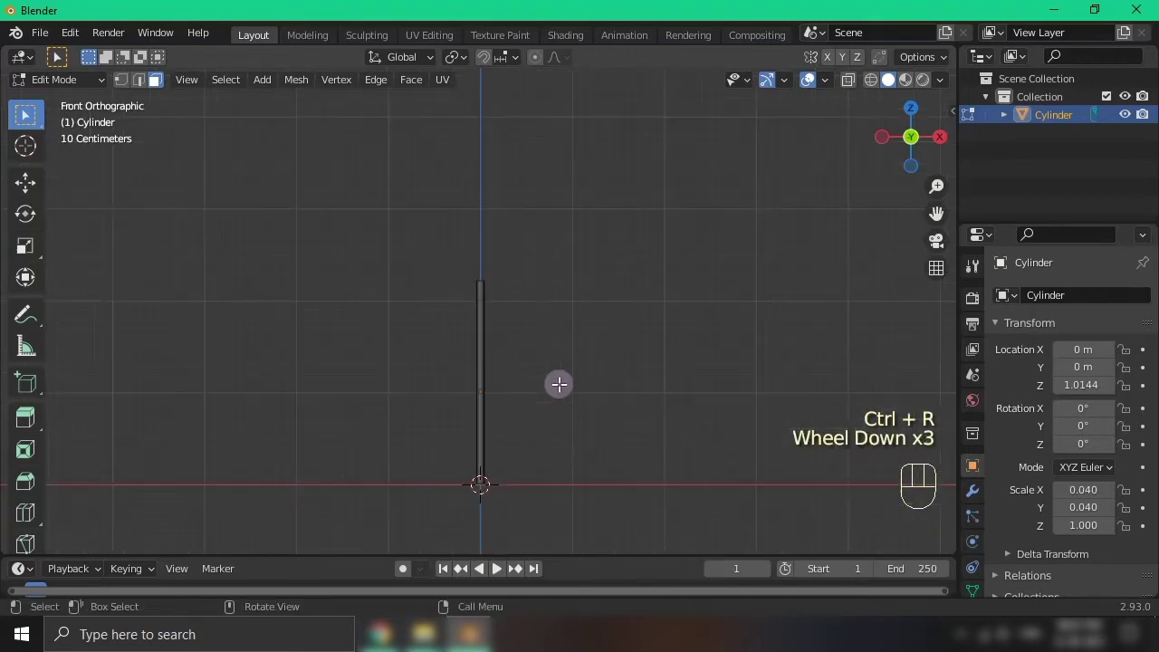
key("ctrl+r")
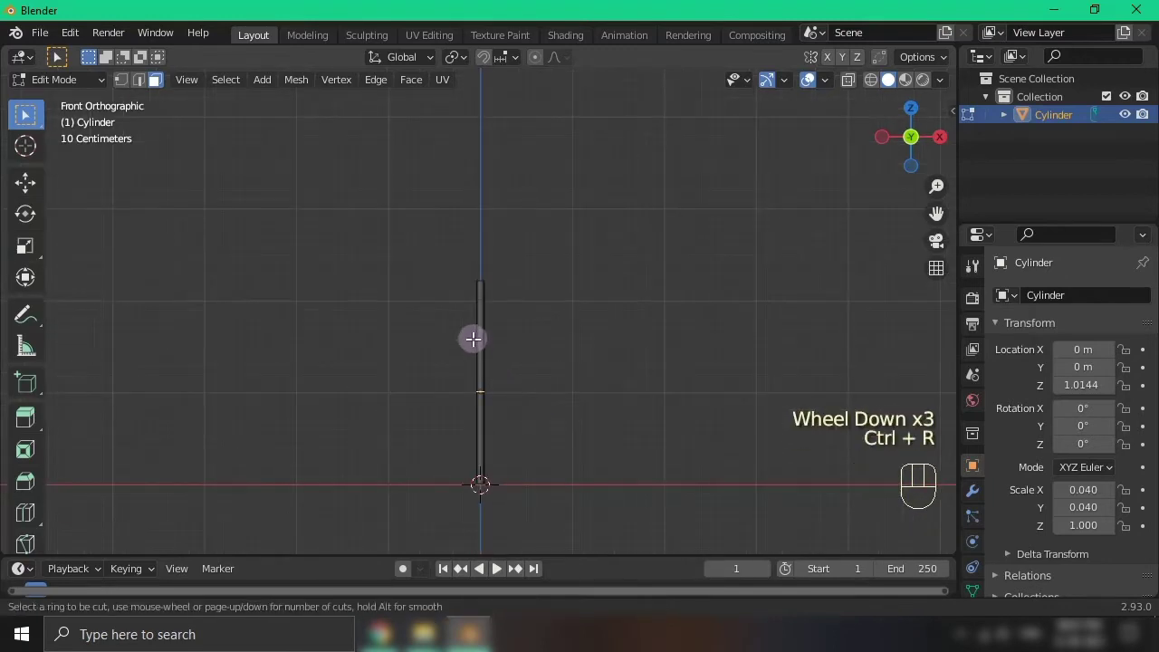
left_click(473, 339)
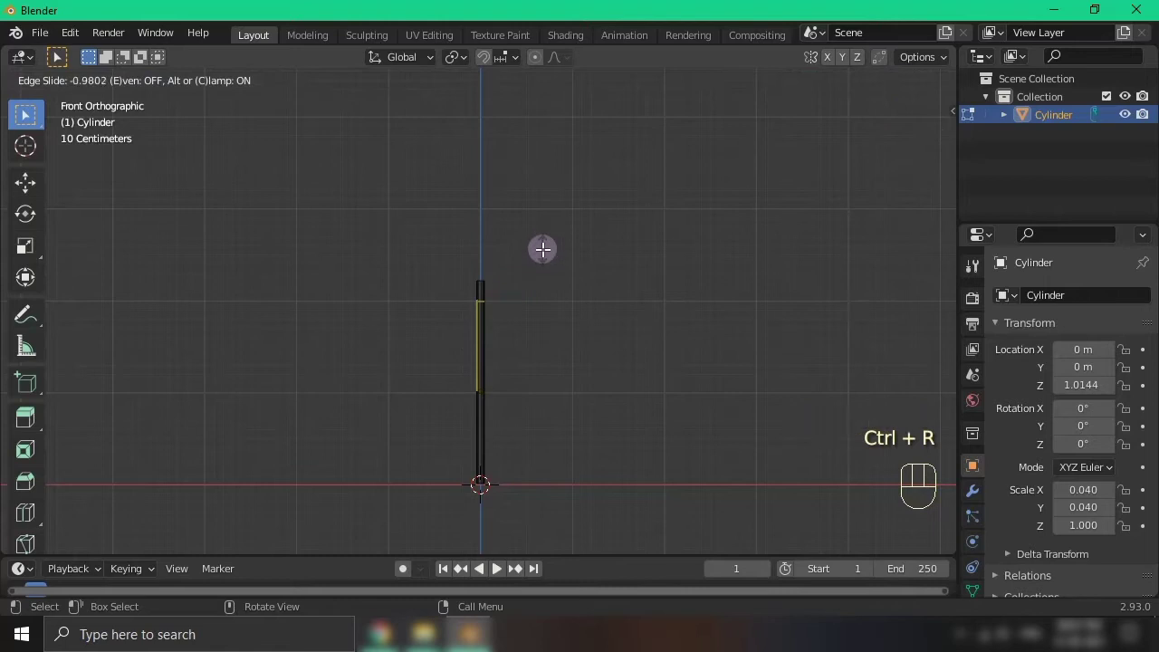
left_click(543, 249)
Move the new edge loop up about 0.016 m along the Z axis, just beneath the top section's lower edge
scroll(542, 249, "up", 2)
scroll(516, 241, "up", 2)
middle_click_drag(525, 233, 571, 354, "shift")
scroll(501, 353, "up", 1)
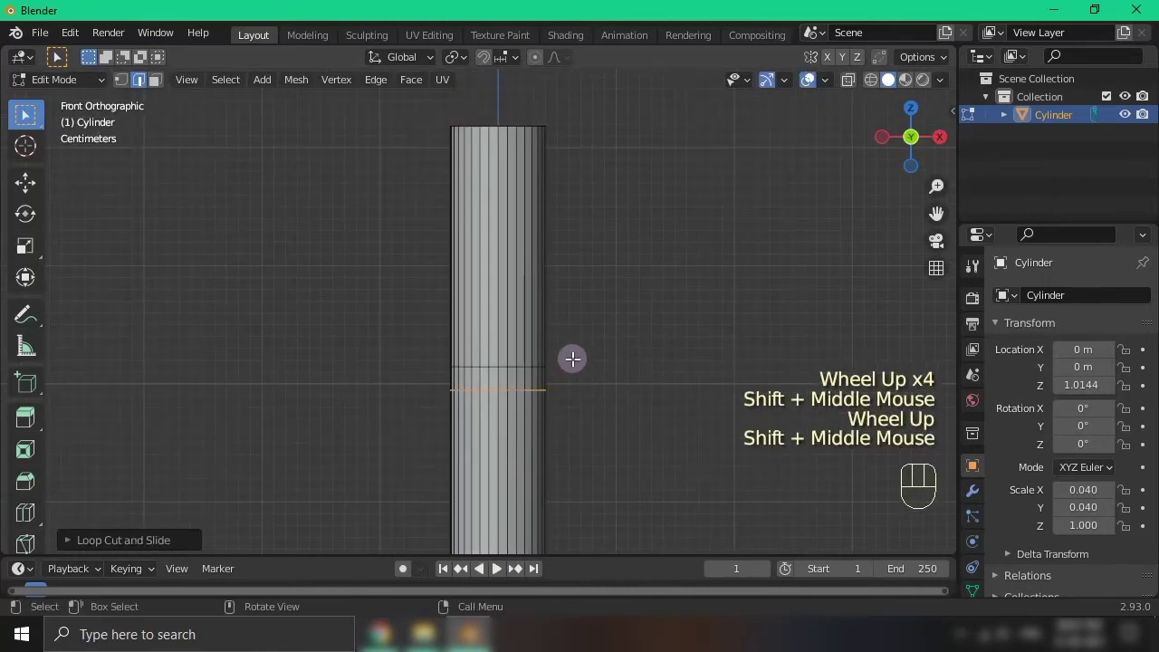
key("g")
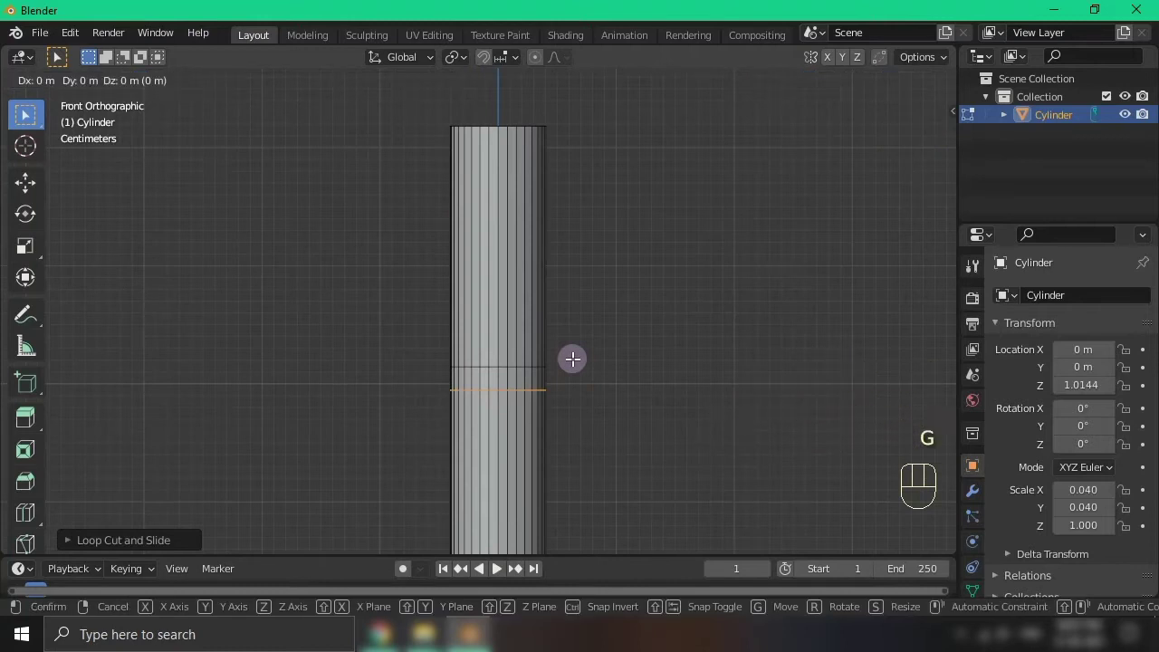
key("z")
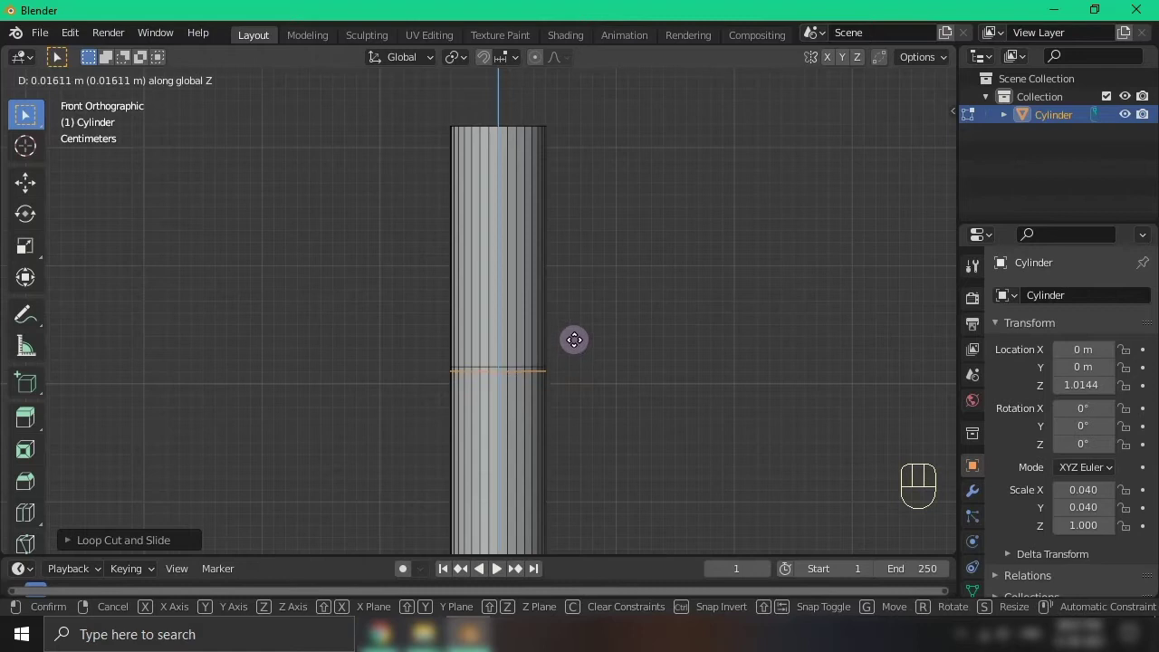
left_click(574, 339)
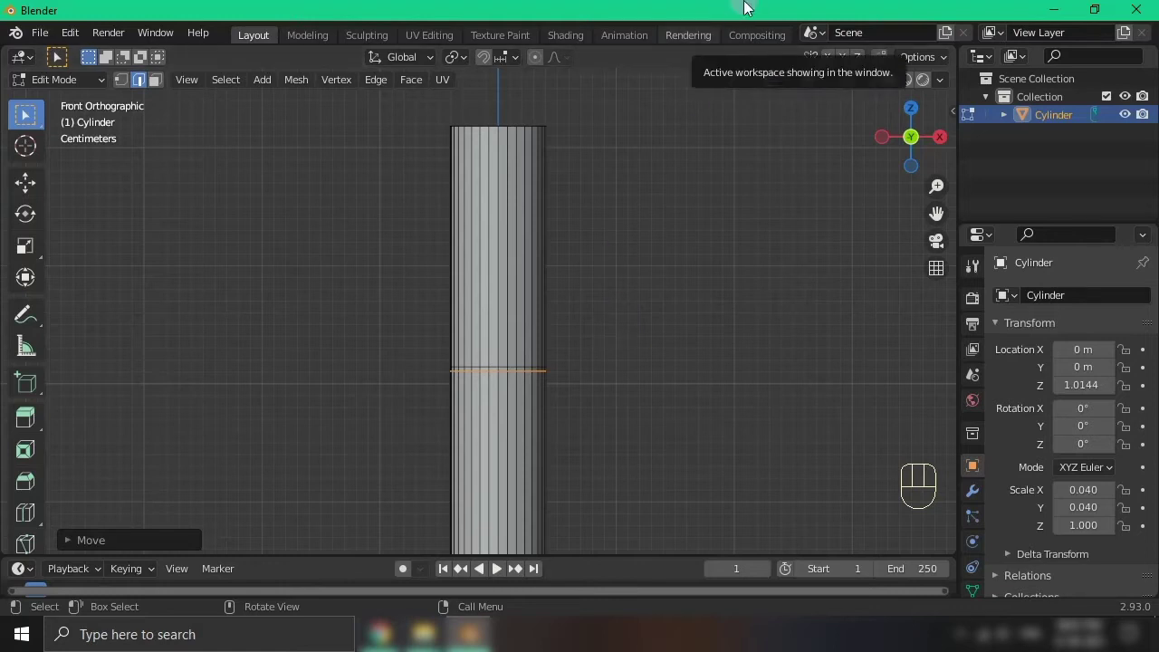
Select the face loop of the top section and widen it by roughly a third on X and Y only, locking the Z axis
scroll(610, 366, "down", 1)
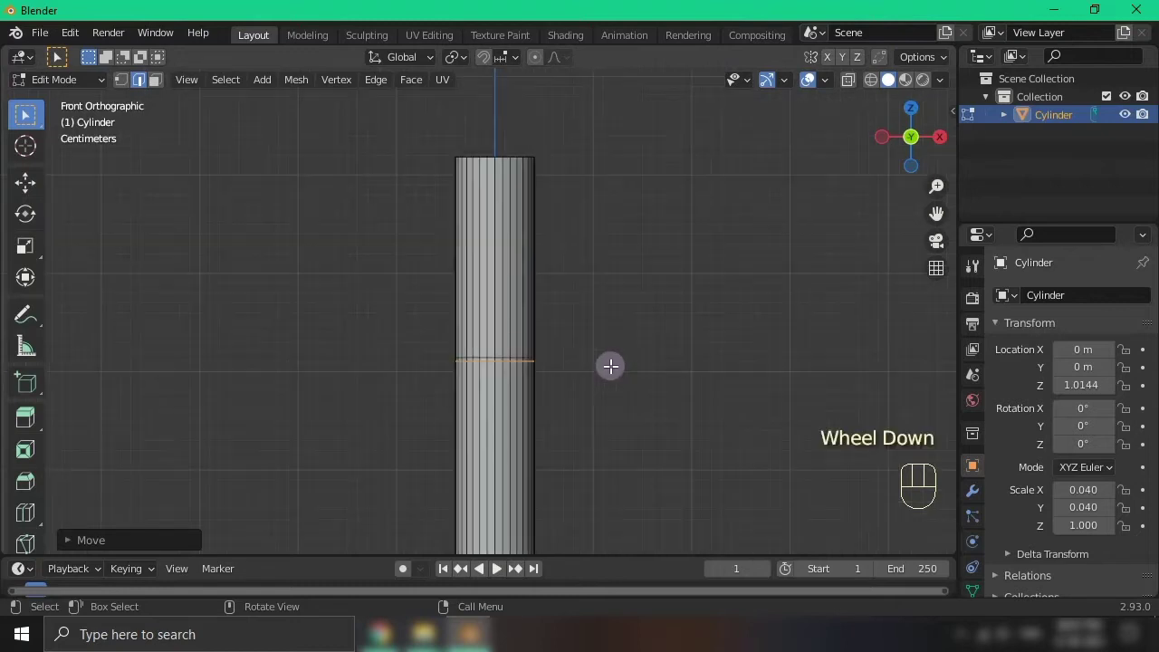
scroll(563, 248, "up", 2)
scroll(453, 298, "down", 2)
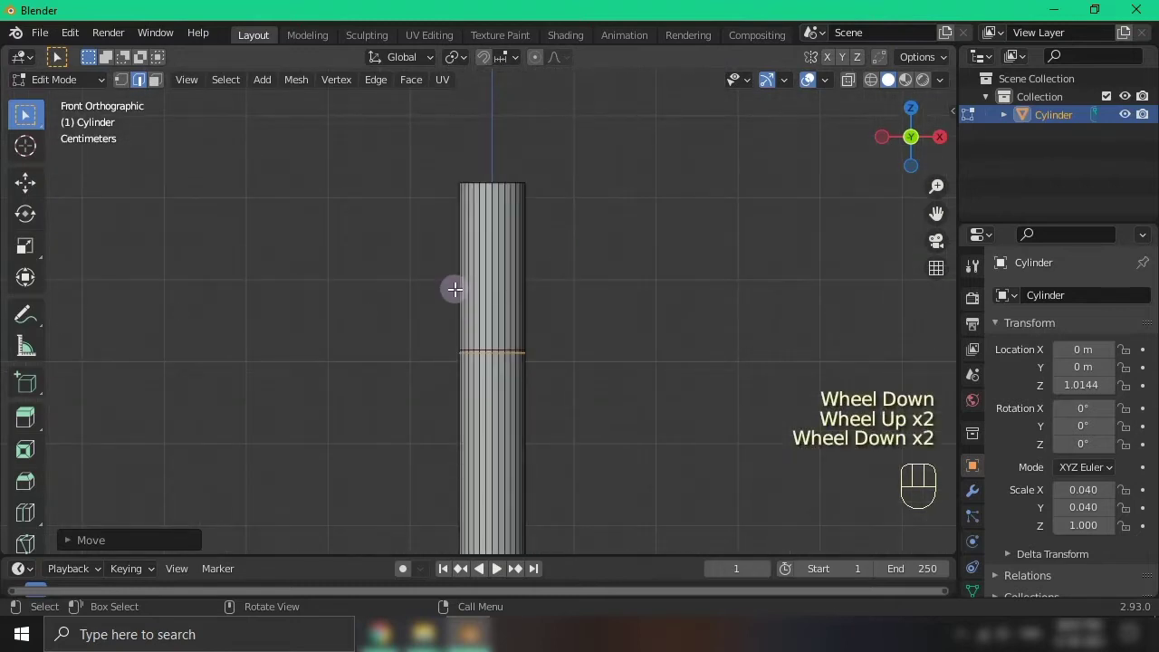
key("3")
left_click(503, 260)
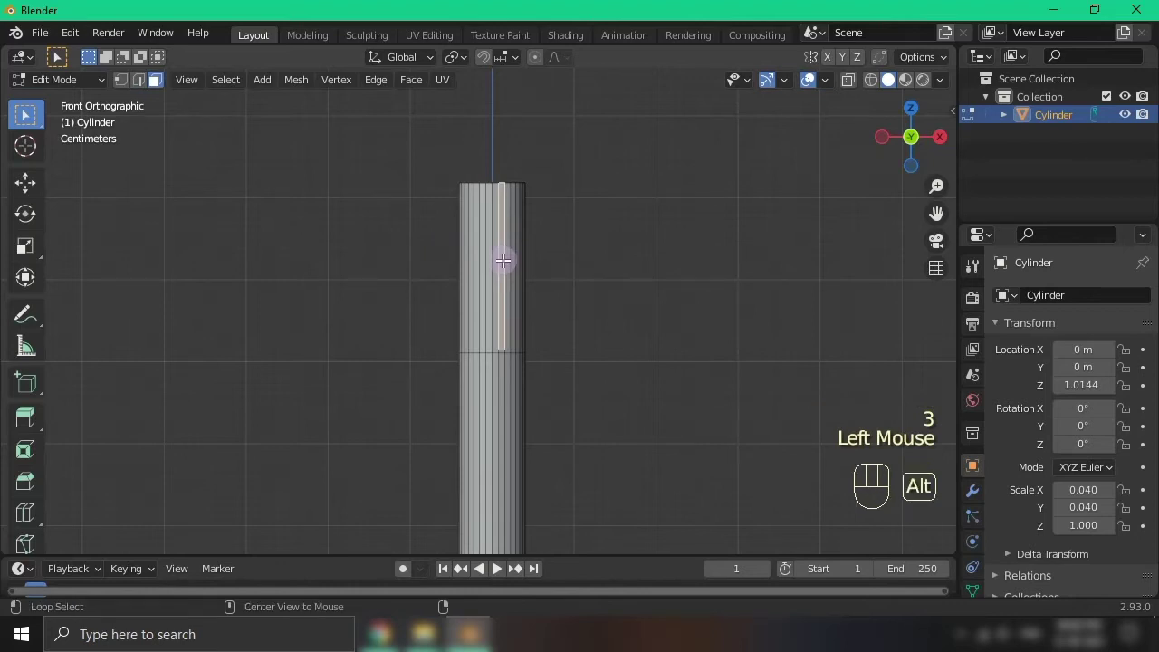
left_click(502, 261, "alt")
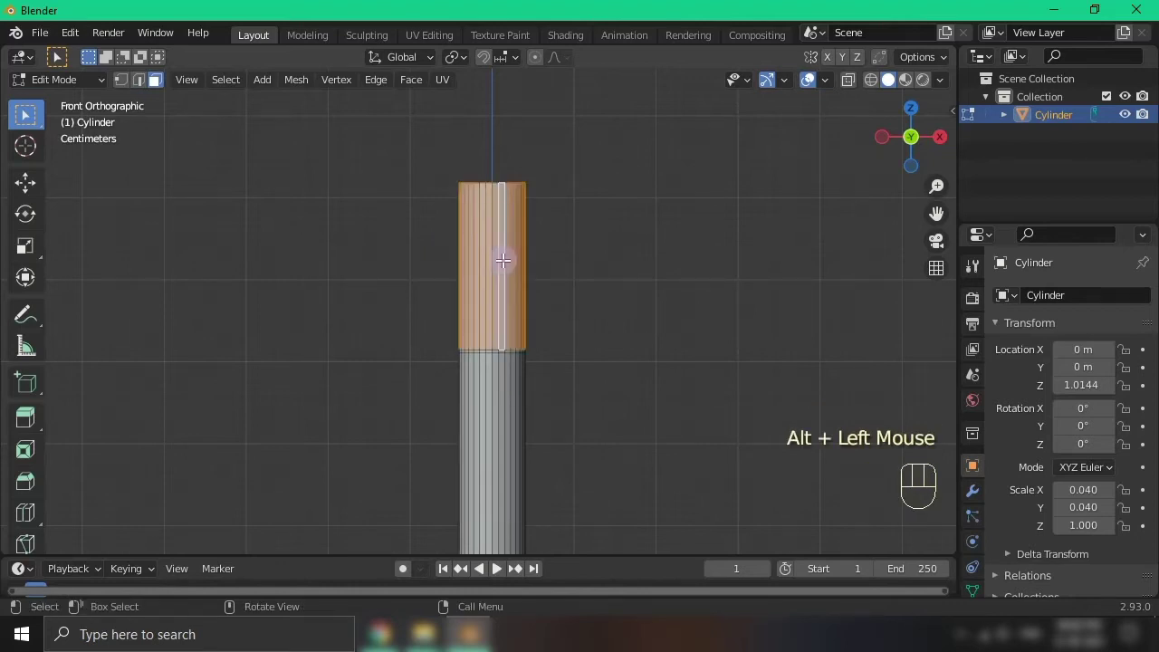
key("s")
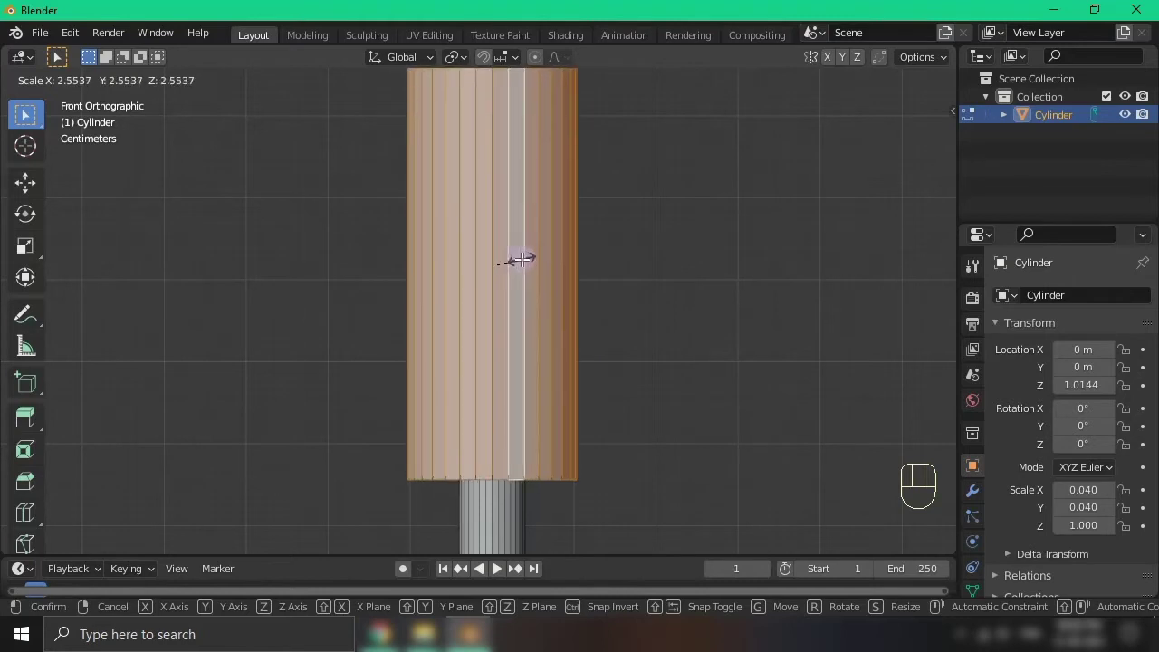
key("shift+z")
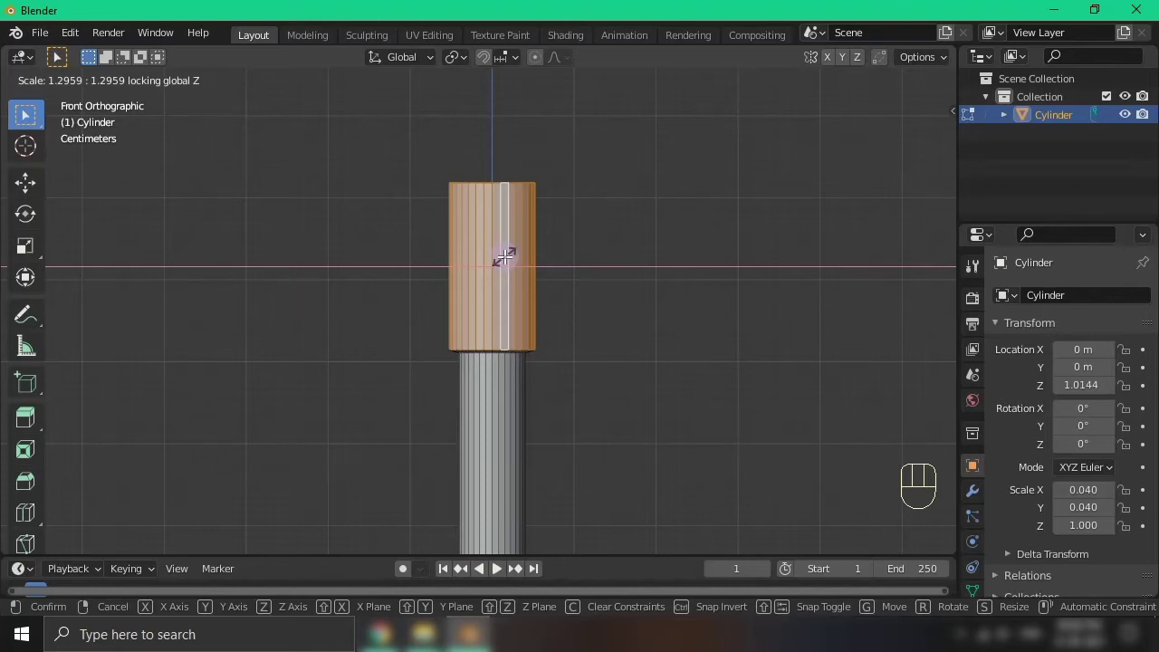
left_click(516, 262, "shift")
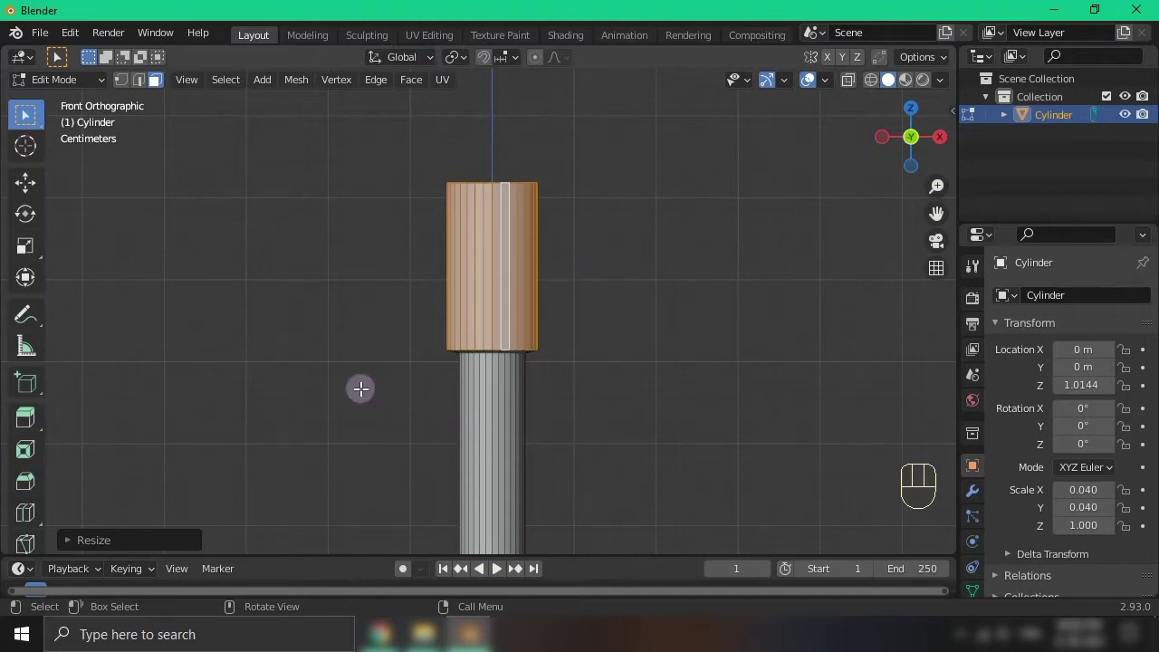
Scale the widened top section along Z by about 1.03 so its lower edge levels with the supporting edge loop
scroll(484, 312, "up", 3)
middle_click_drag(566, 338, 654, 416, "shift")
scroll(471, 233, "up", 2)
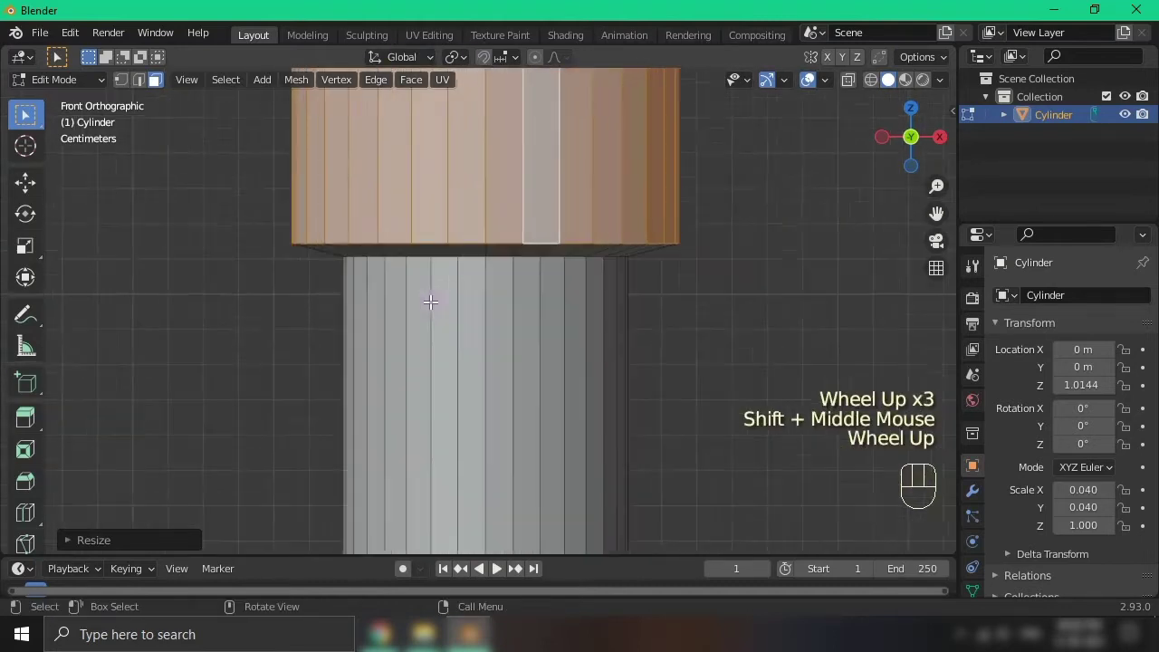
scroll(480, 240, "down", 2)
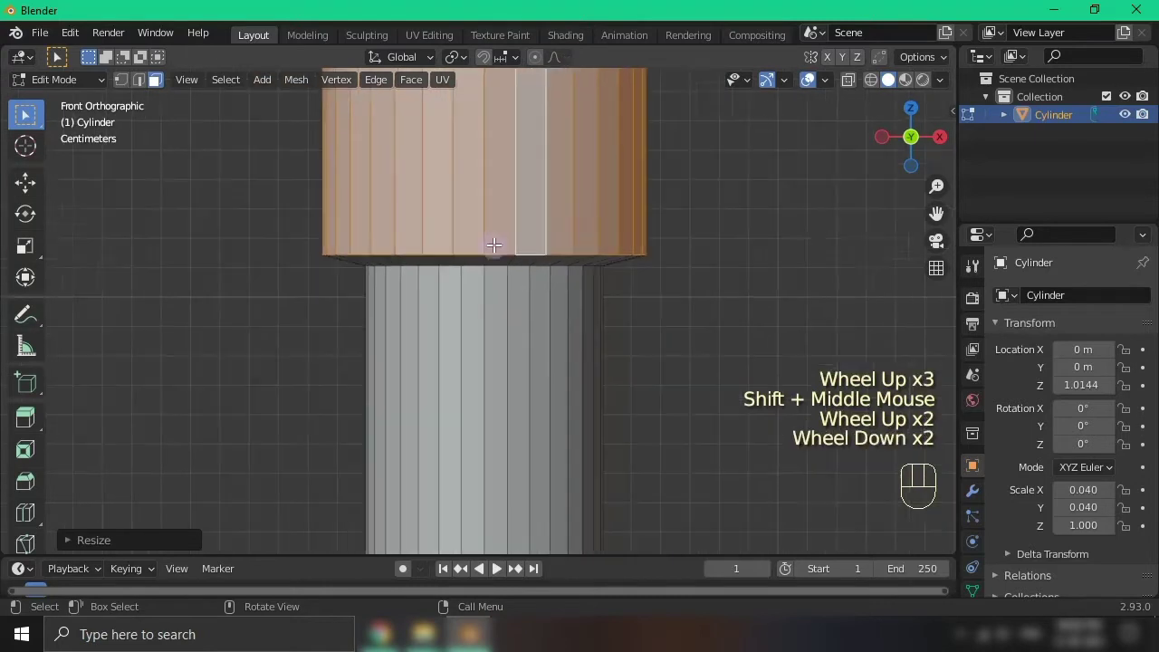
key("s")
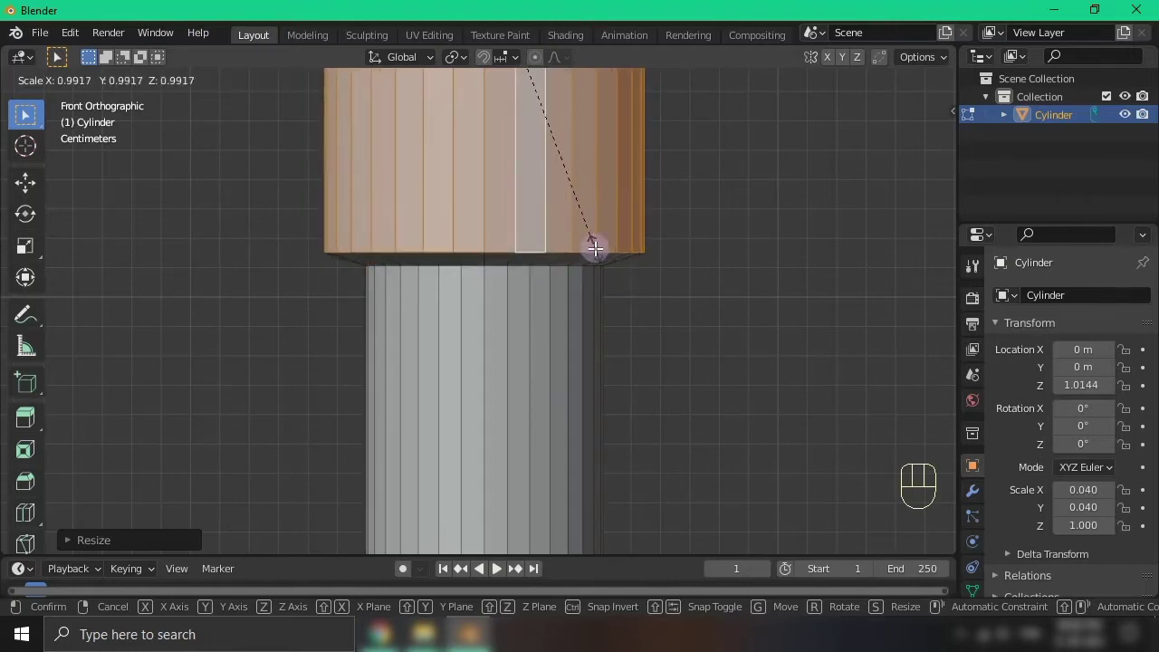
key("z")
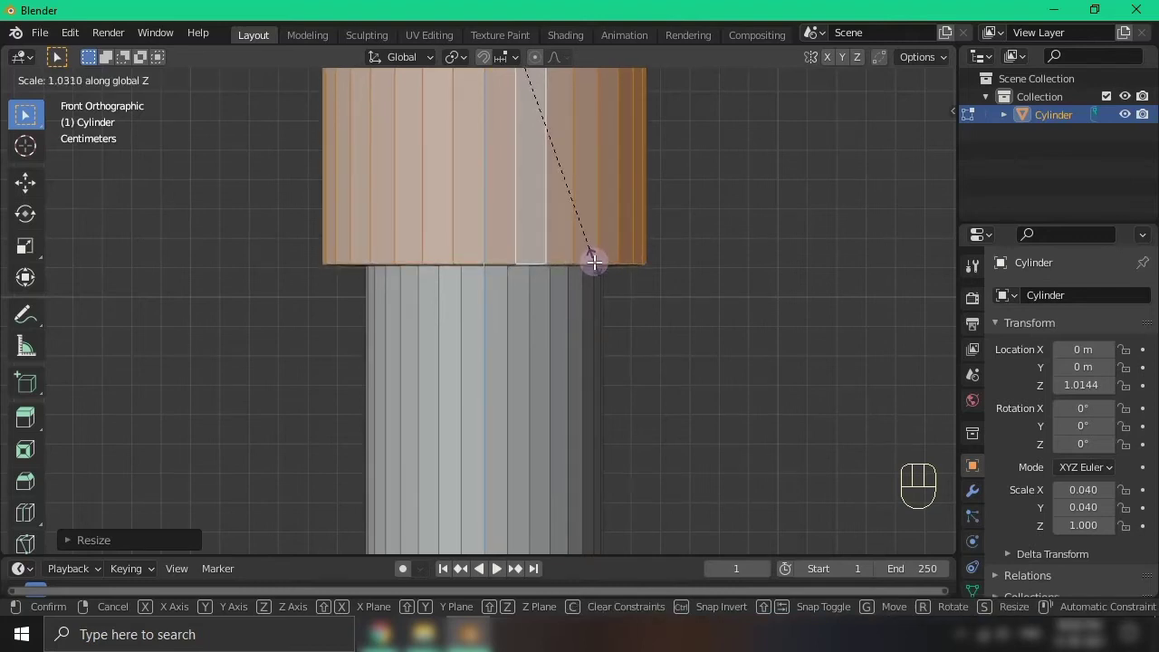
left_click(594, 263)
scroll(593, 263, "down", 4)
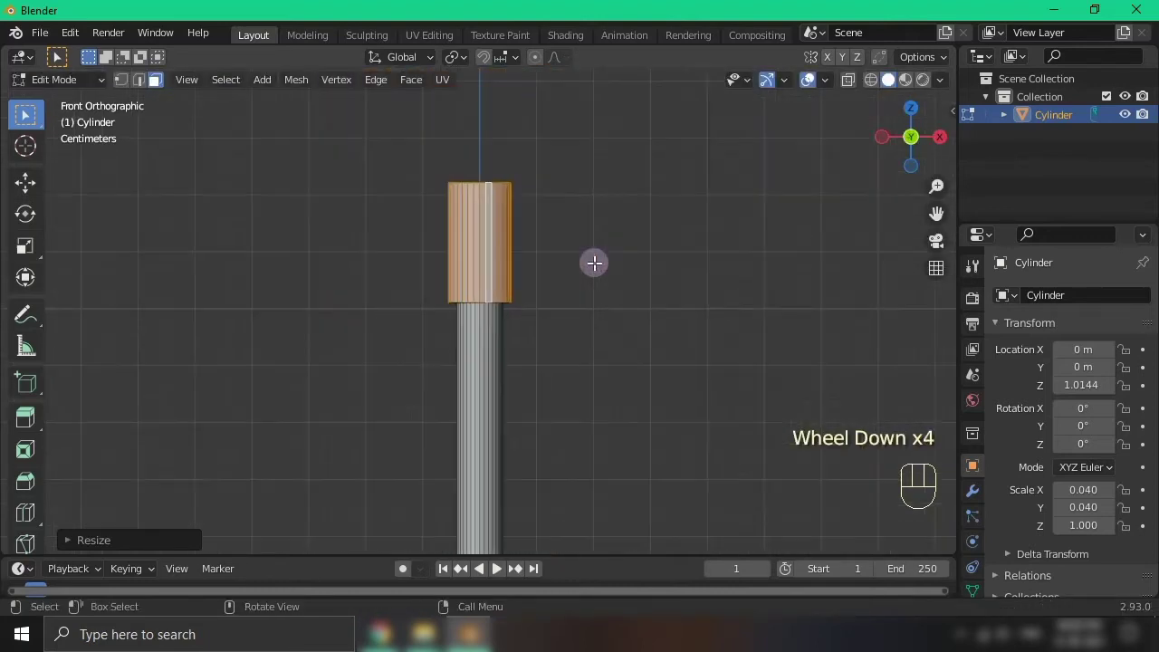
Select the edge loop around the cylinder's top cap and extrude it upward by about 0.19 m
middle_click_drag(592, 262, 535, 426, "shift")
left_click(580, 309)
scroll(581, 386, "up", 1)
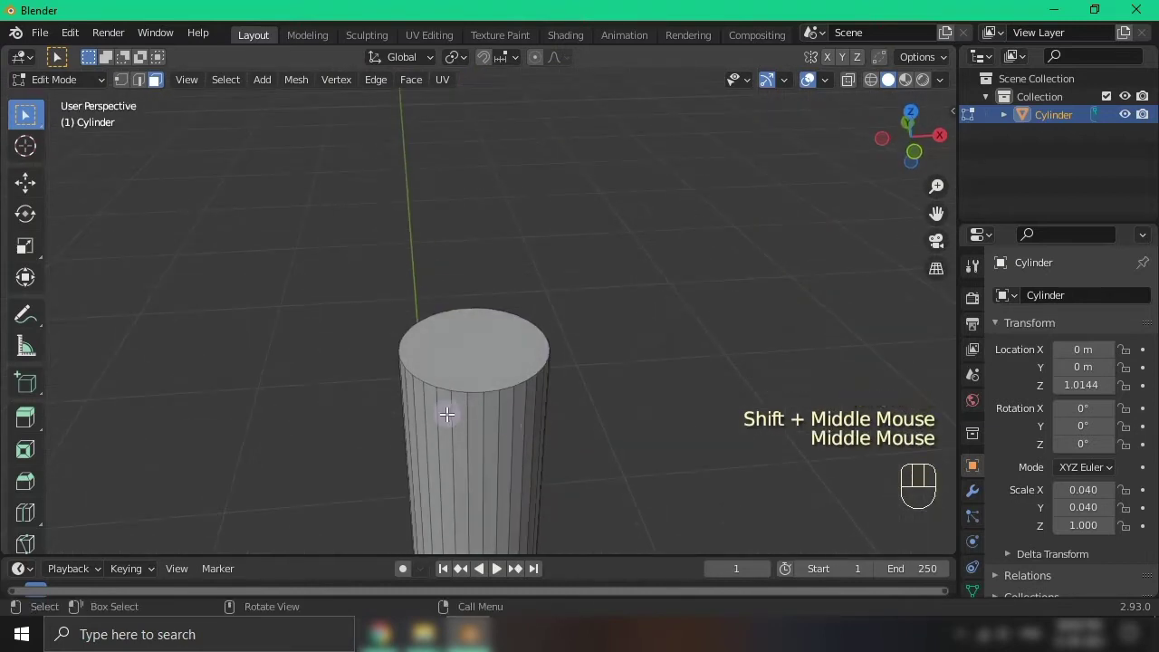
key("2")
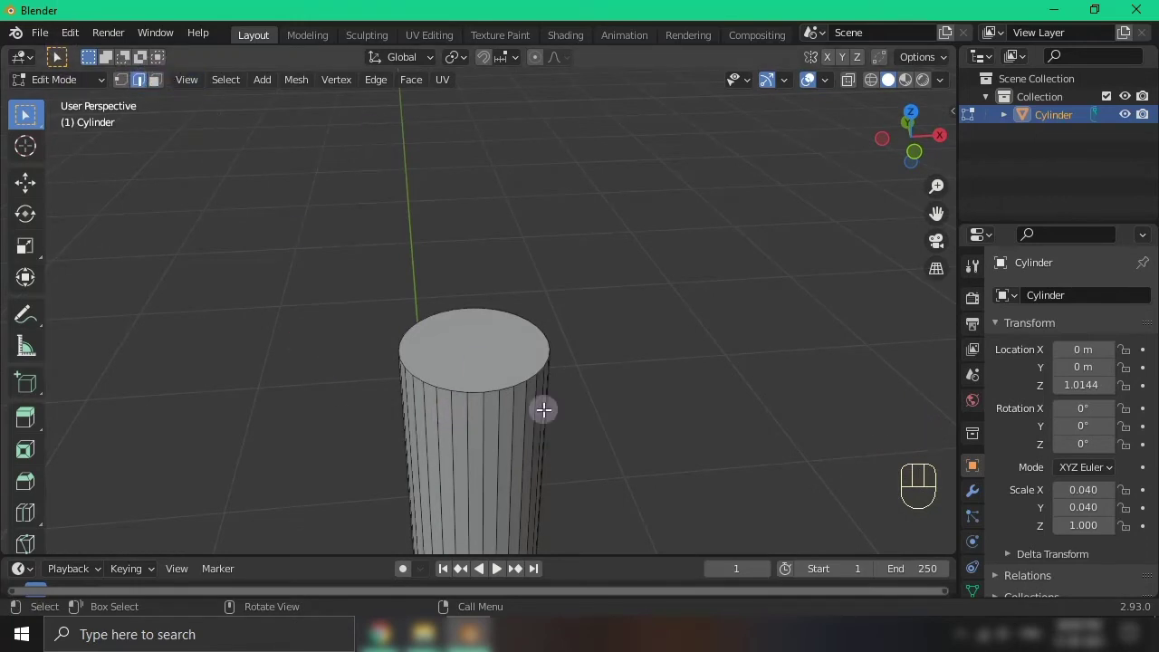
left_click(468, 392, "alt")
scroll(577, 395, "down", 2)
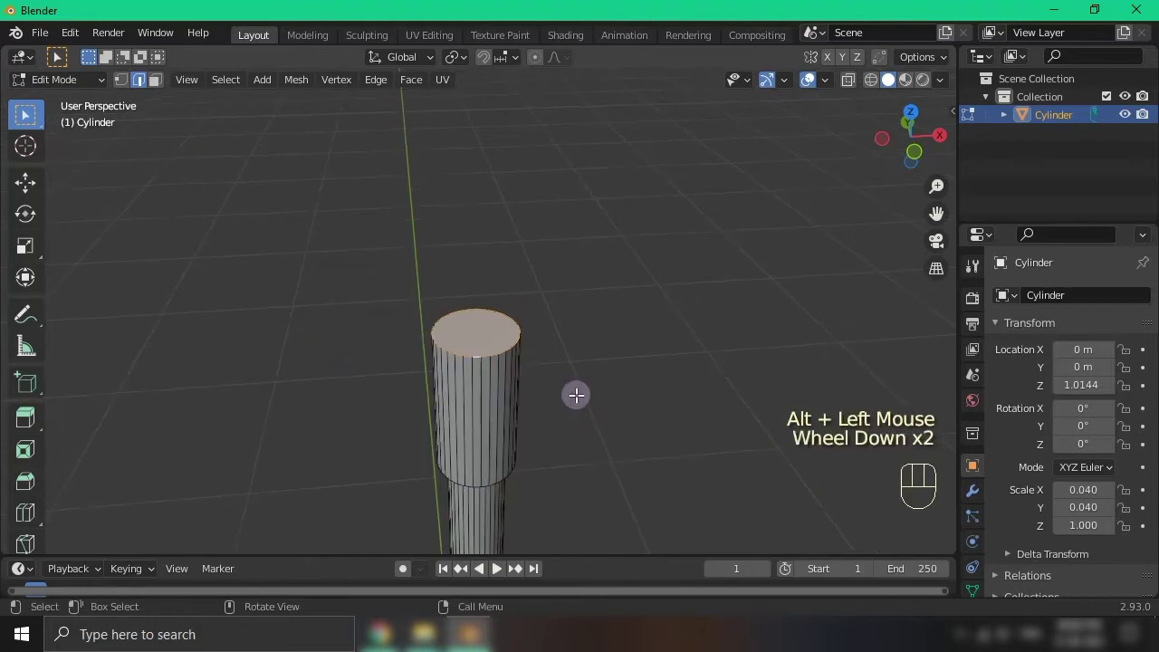
key("KP_1")
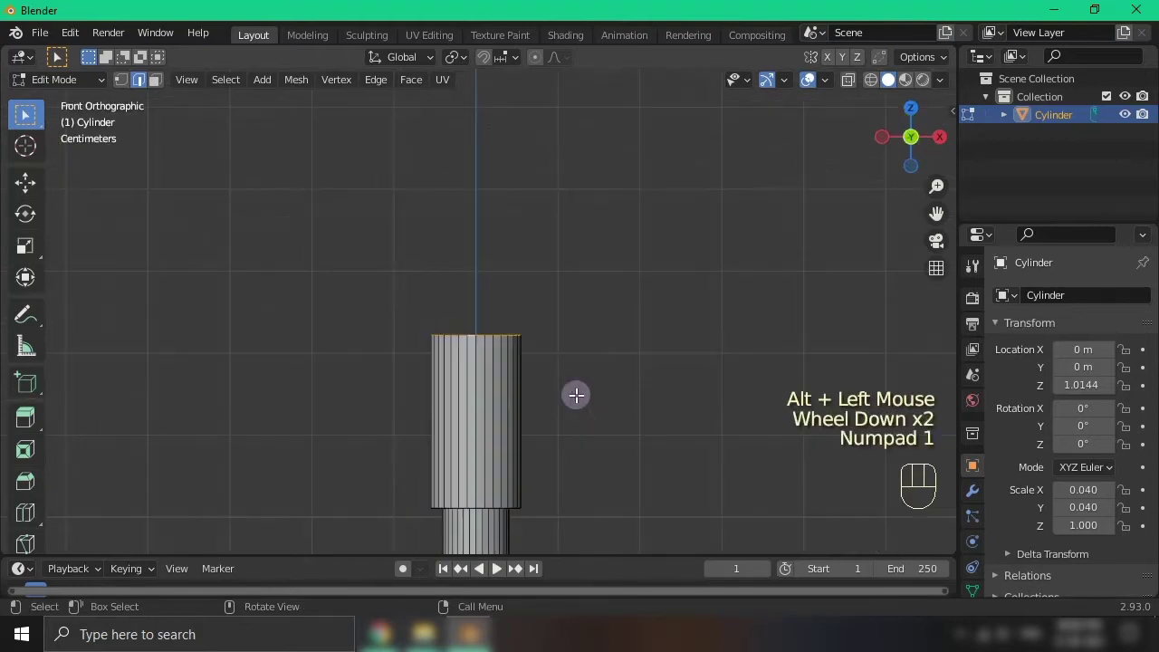
key("e")
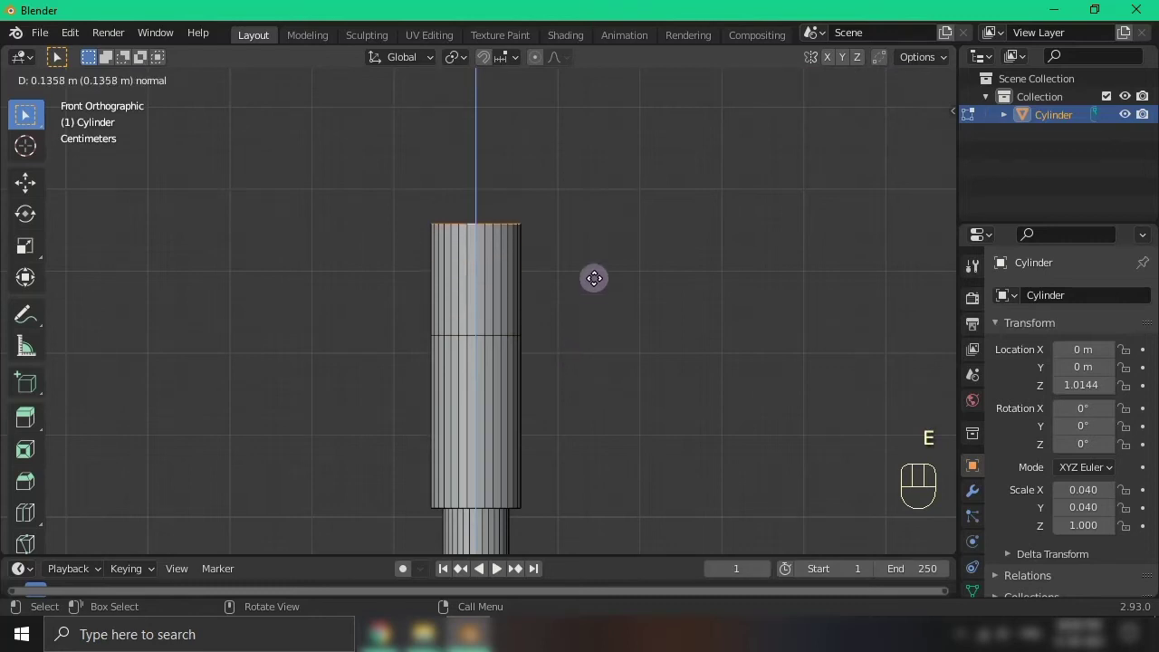
left_click(596, 238)
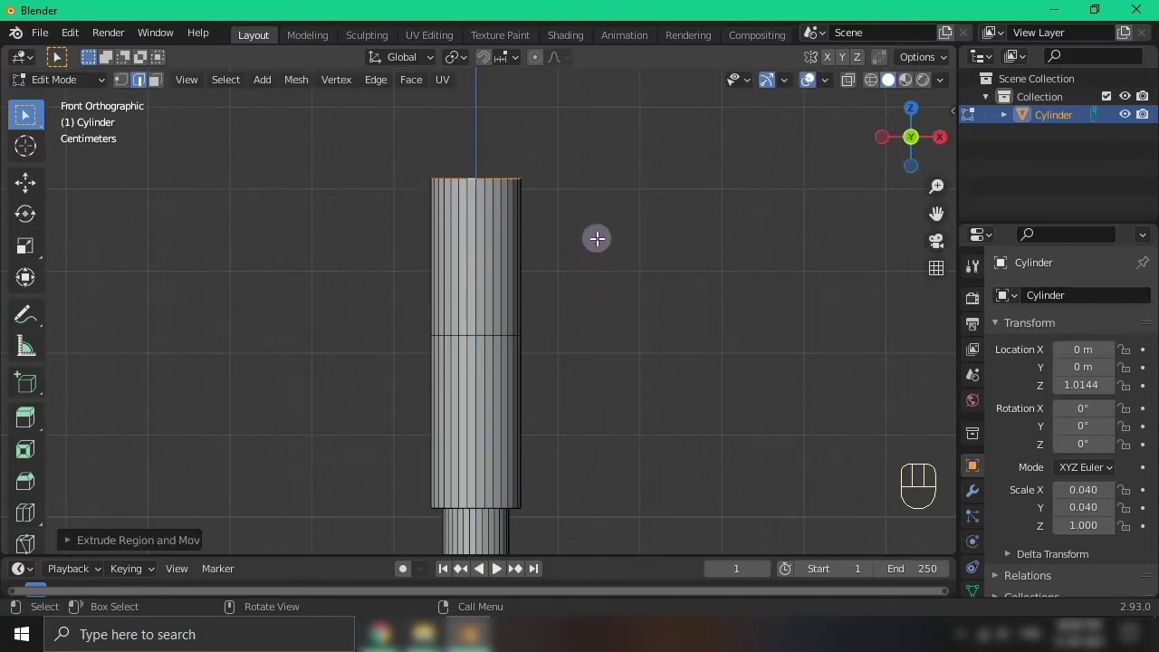
Add a single loop cut around the newly extruded section and slide it down to just above that section's lower edge
scroll(634, 280, "up", 2)
key("ctrl+r")
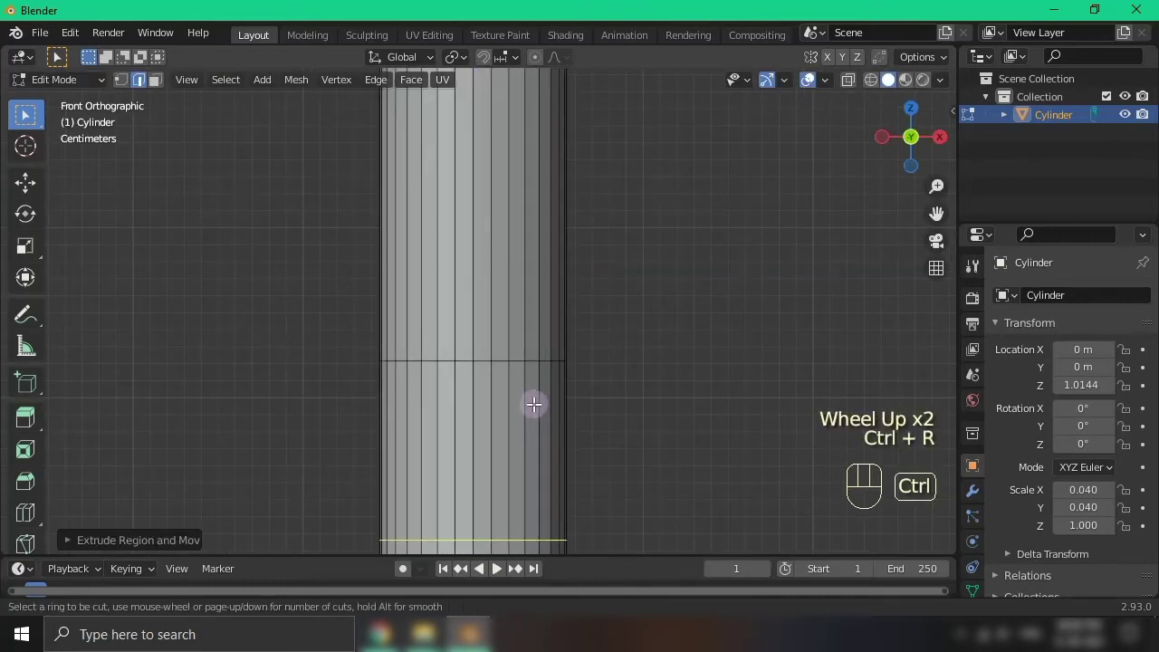
left_click(539, 312)
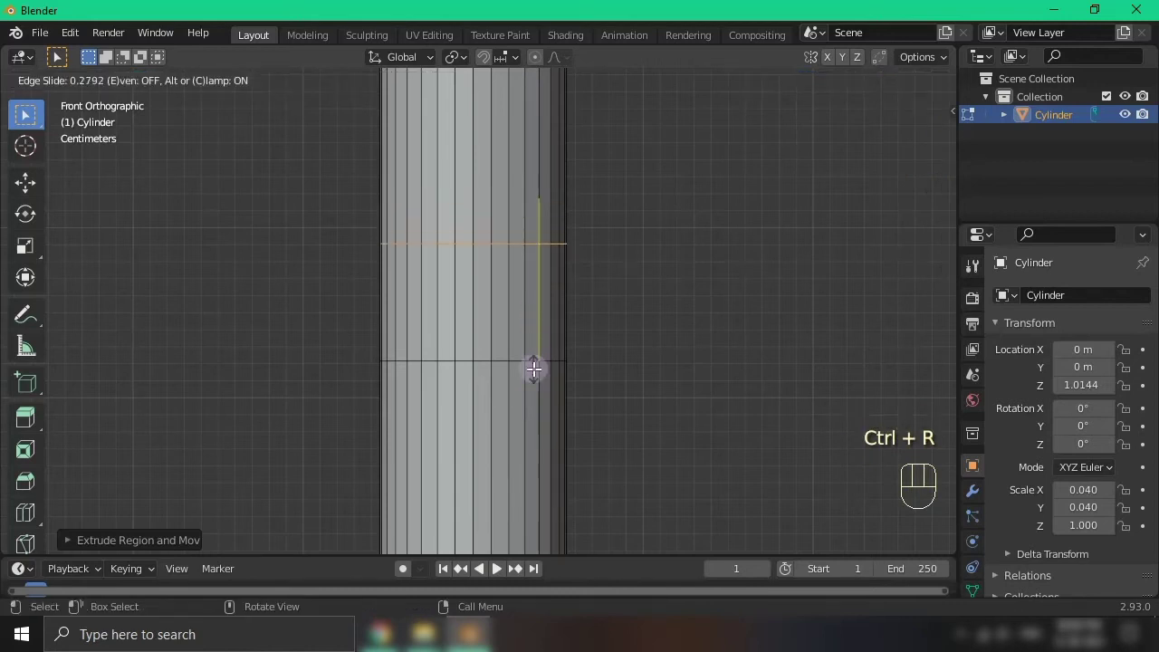
left_click(518, 471)
scroll(527, 317, "down", 3)
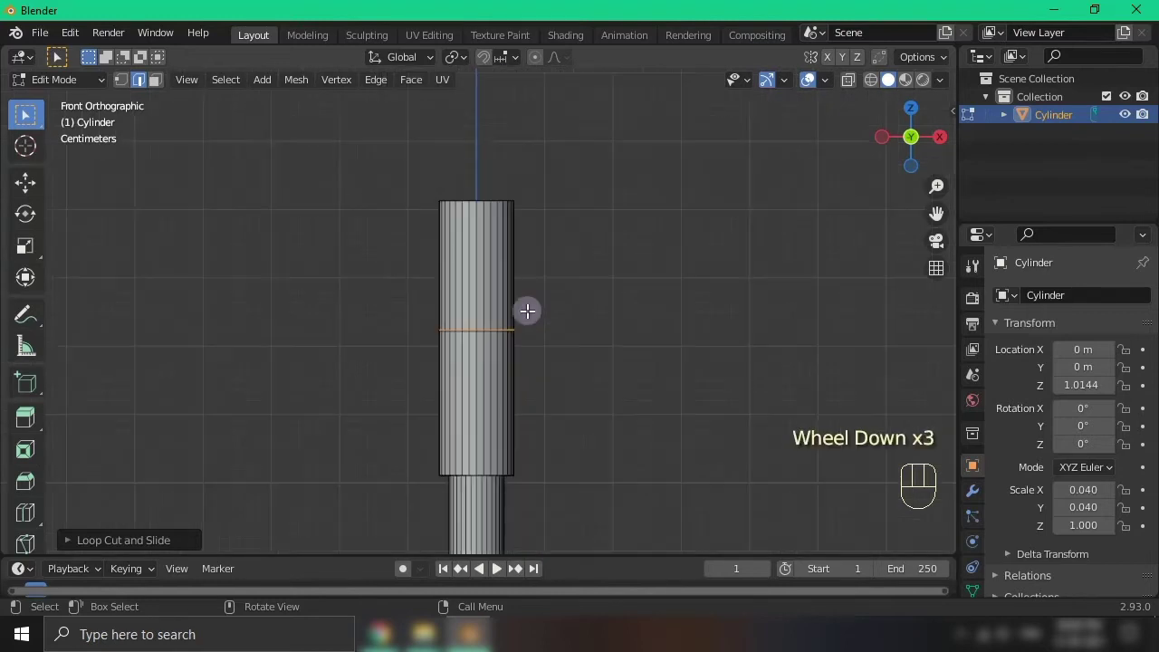
Select the face loop of the uppermost section and narrow it to roughly three quarters on X and Y only, locking the Z axis
key("4")
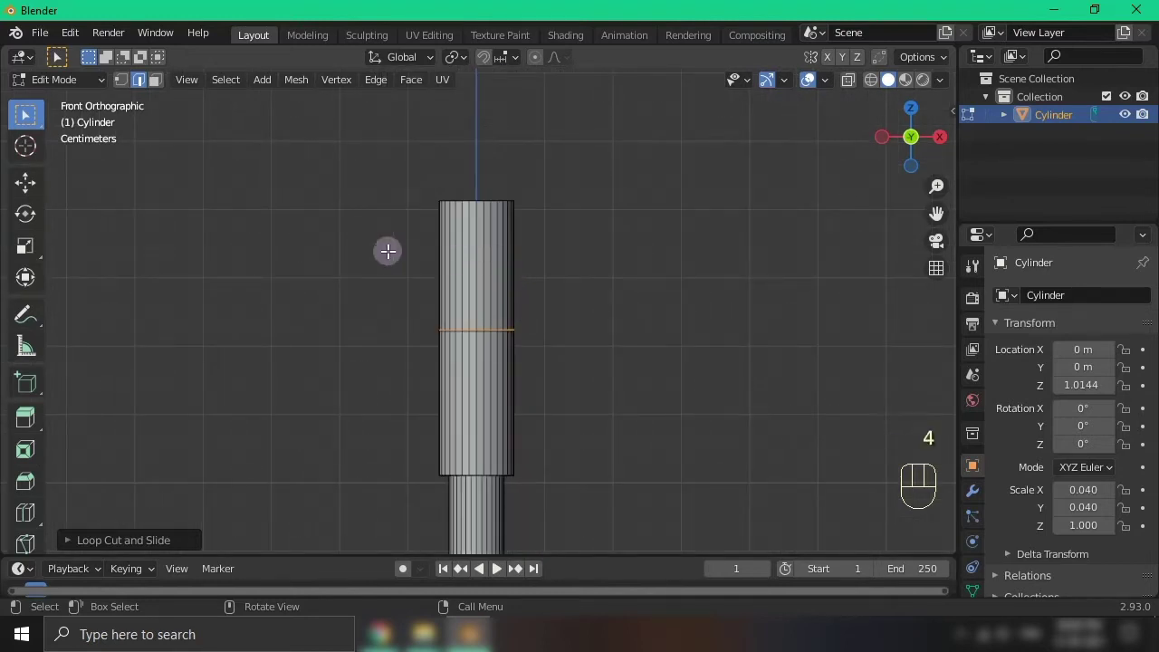
key("3")
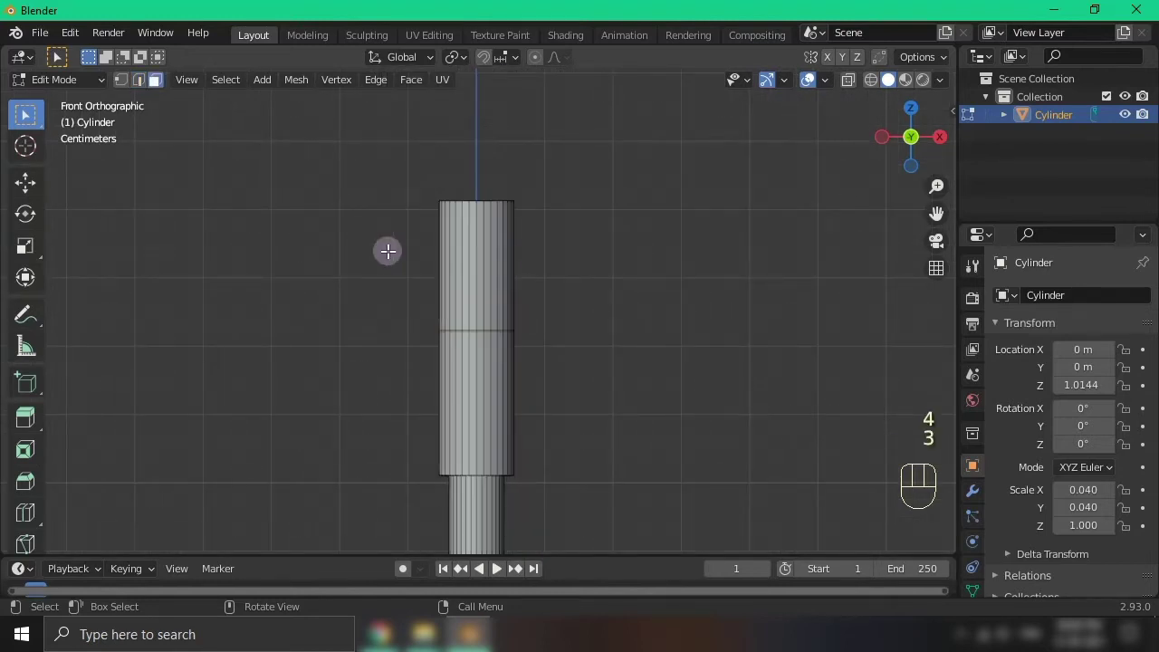
left_click(496, 265, "alt")
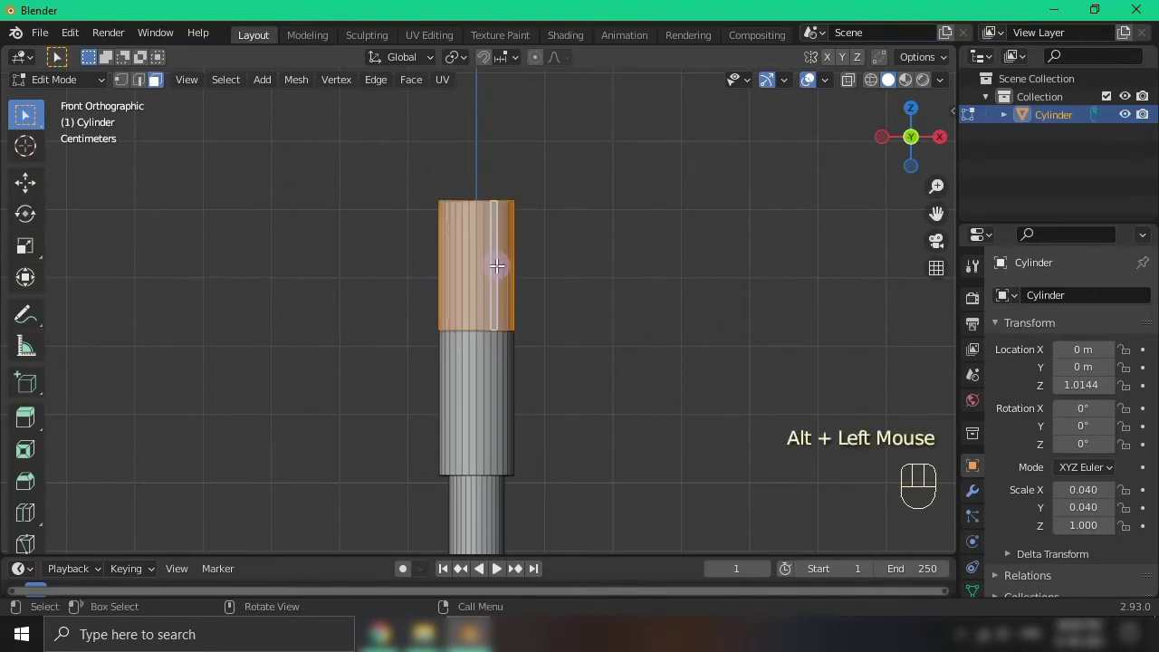
key("s")
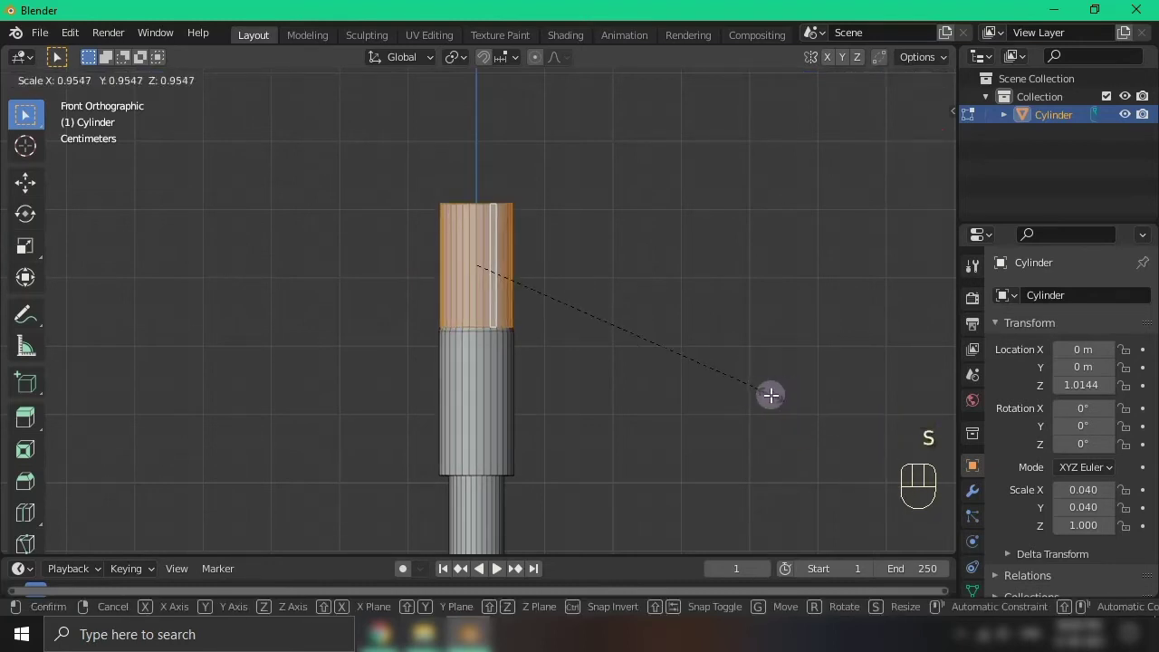
key("shift+z")
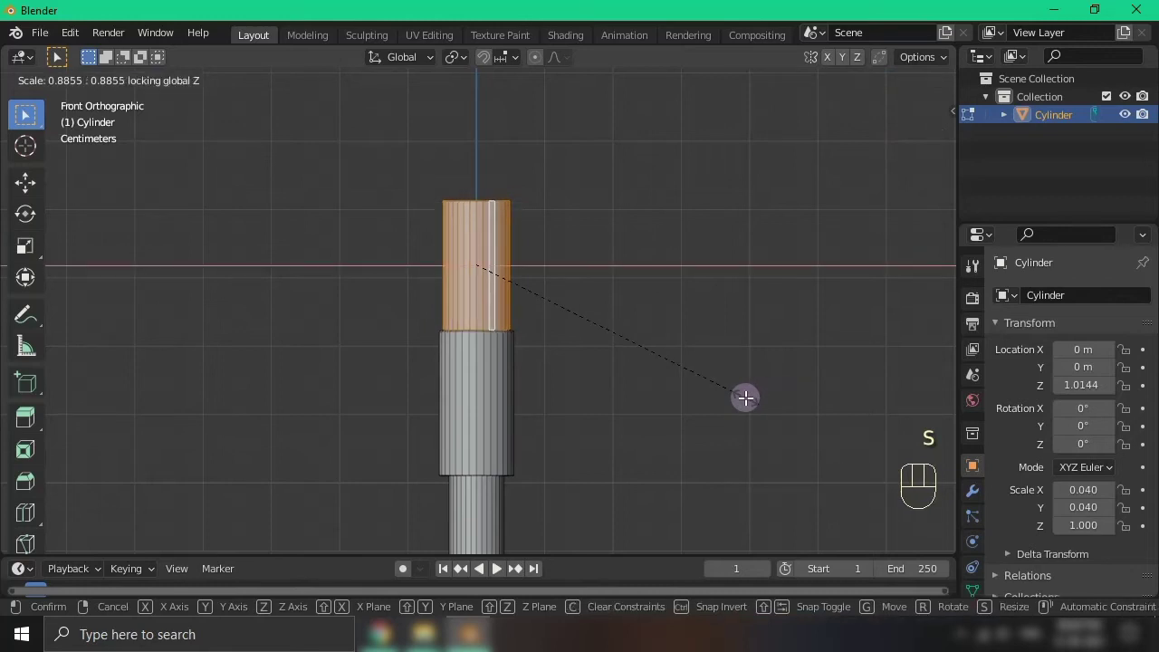
left_click(693, 393)
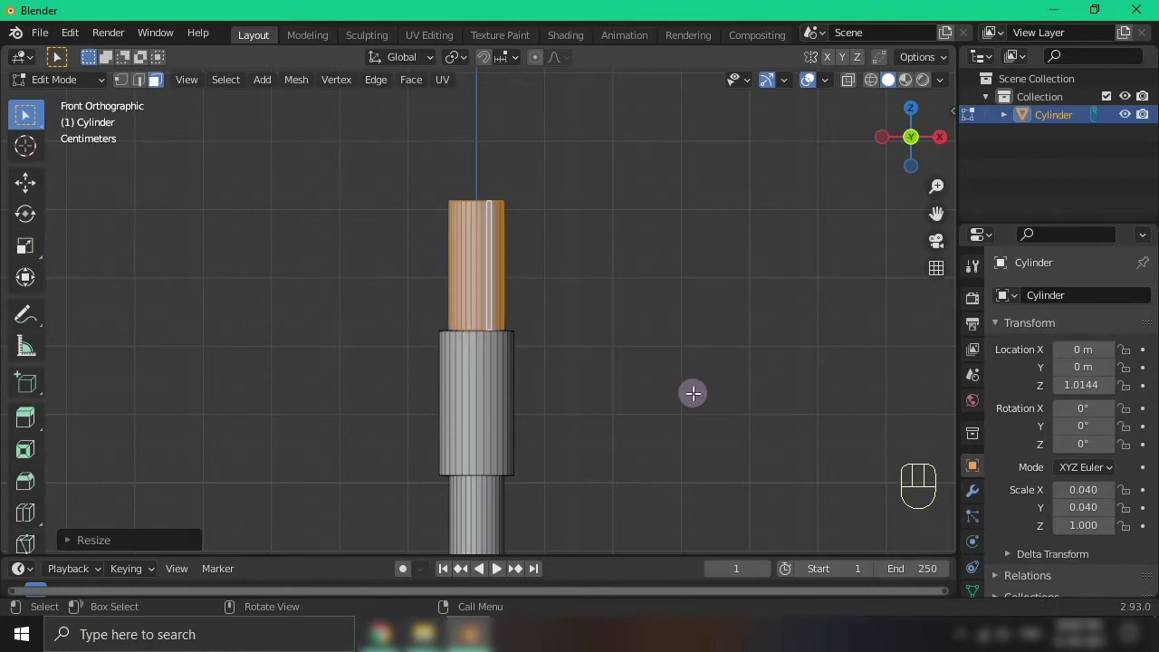
Add a single loop cut around the narrowed top section, near mid-height, with an edge slide of about 0.03
scroll(582, 336, "down", 1)
scroll(525, 202, "up", 2)
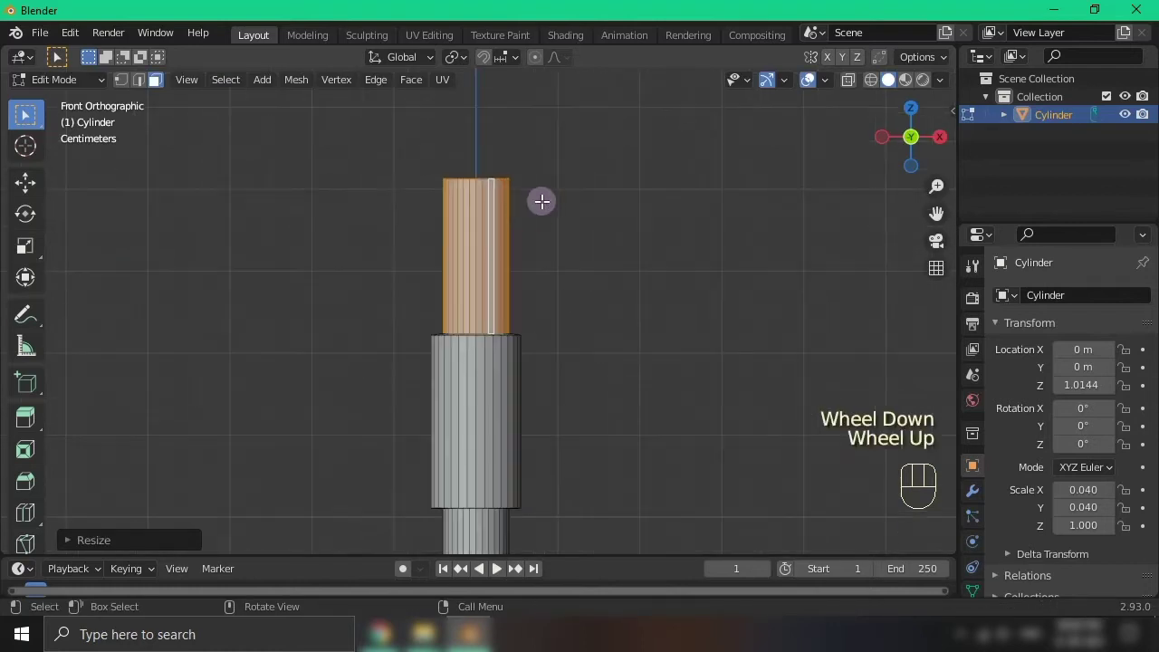
key("ctrl+r")
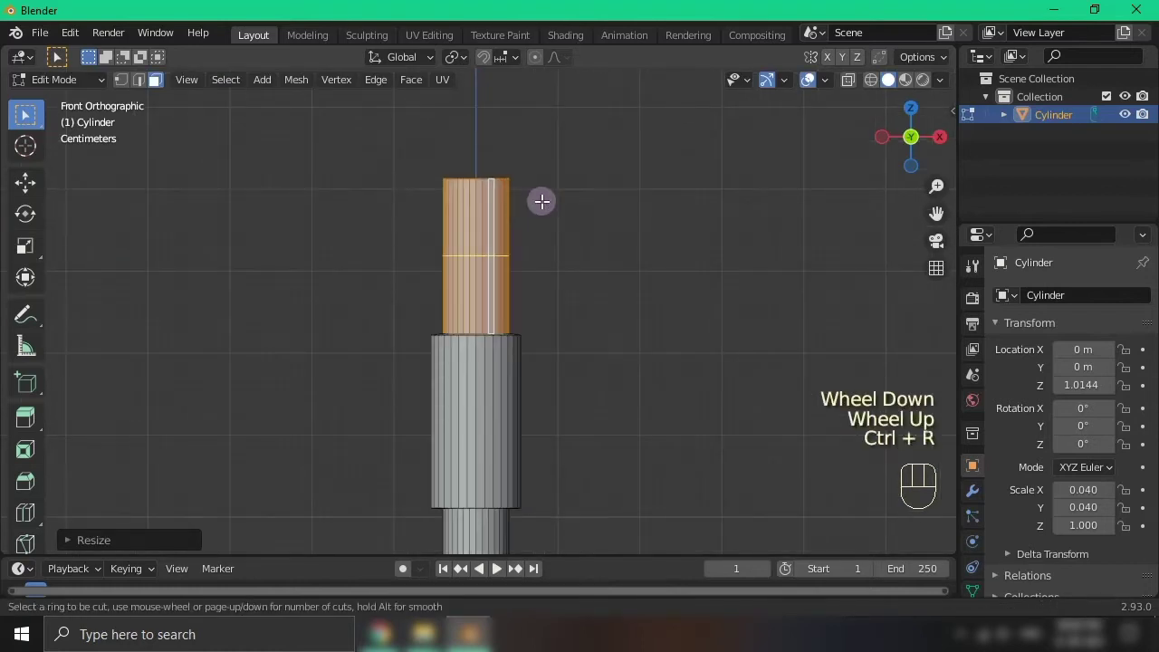
left_click(542, 201)
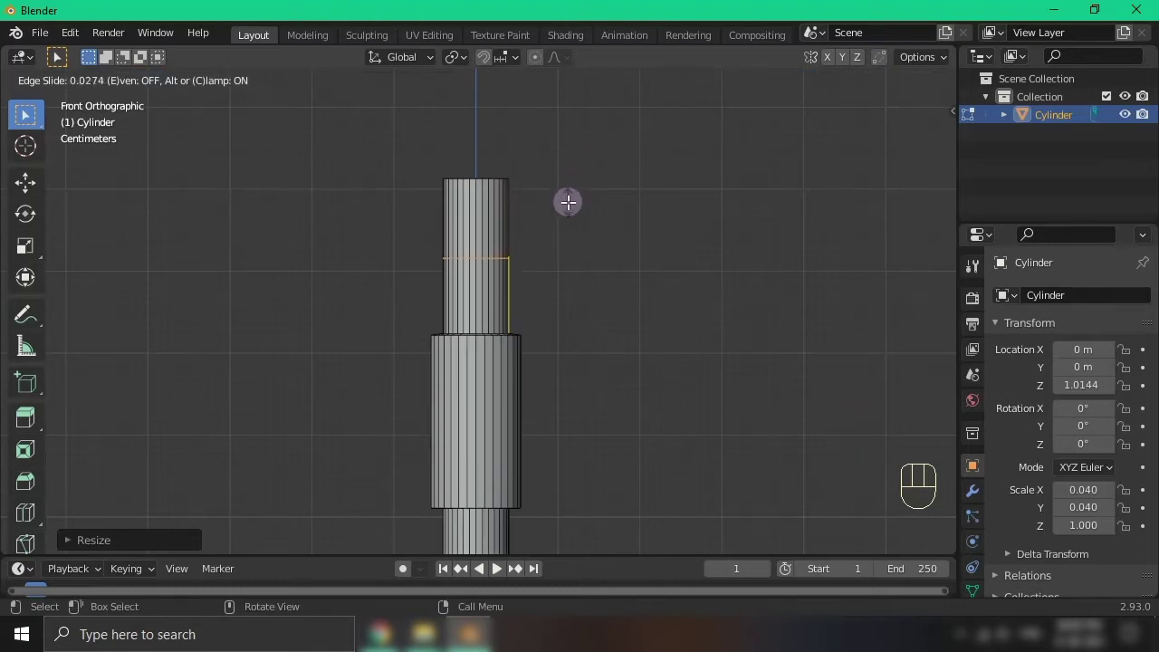
left_click(568, 201)
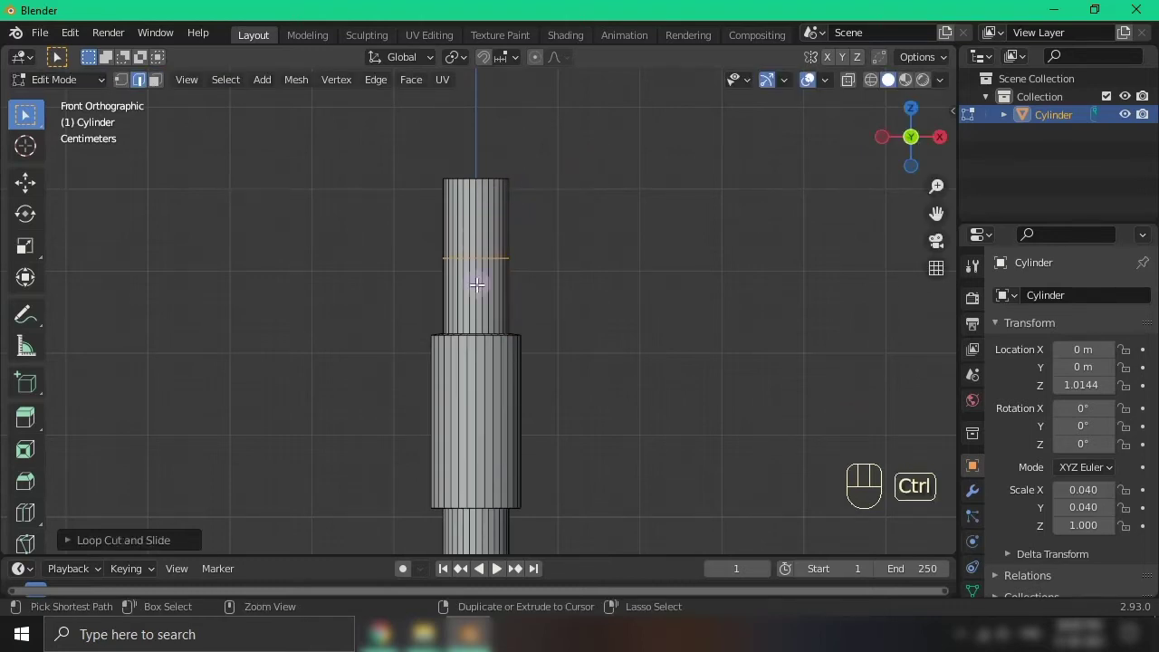
Add a supporting loop cut directly beneath the middle edge loop, with an edge slide of about -0.94
scroll(806, 290, "up", 2)
middle_click_drag(616, 252, 445, 336, "shift")
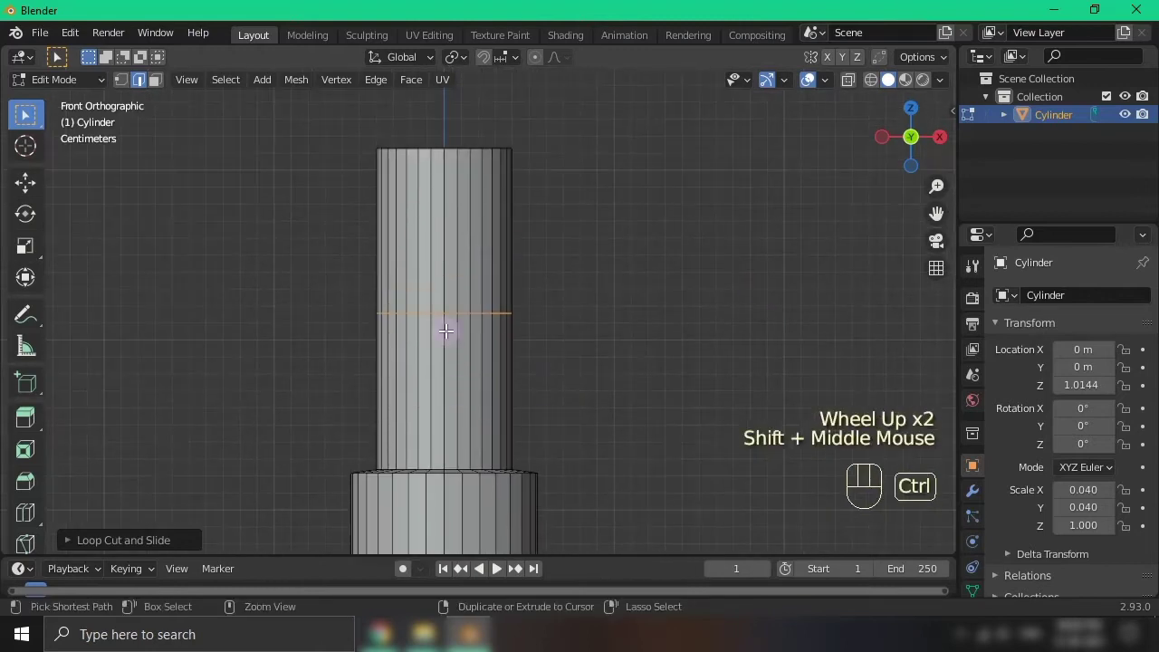
key("ctrl+r")
left_click(444, 331)
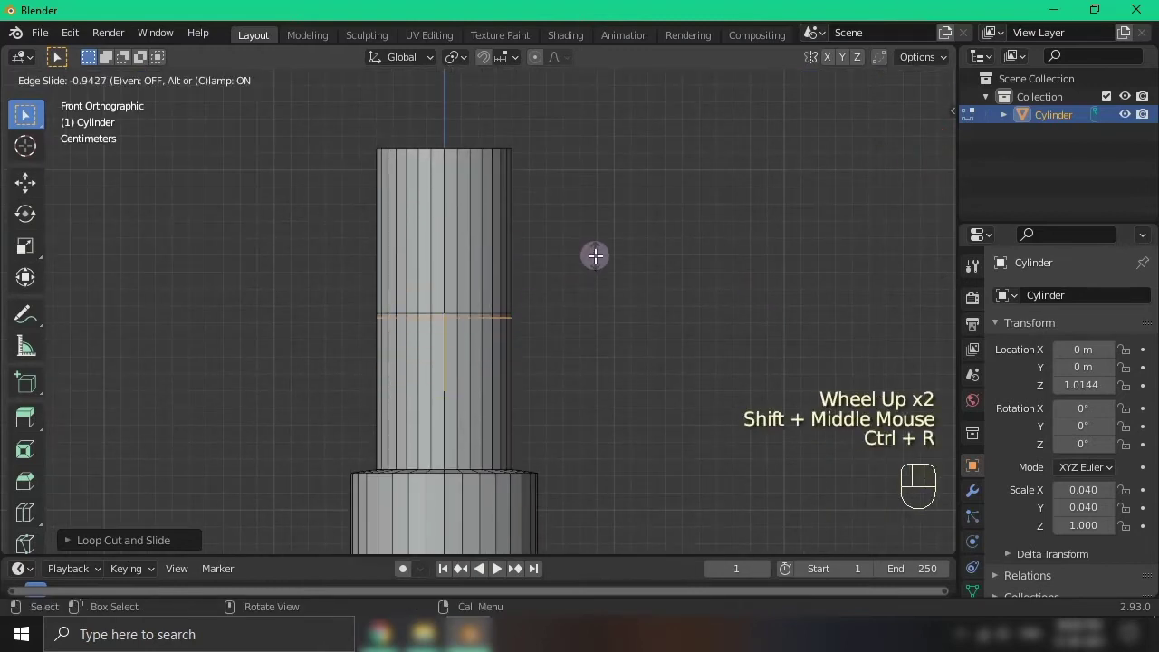
left_click(594, 255)
scroll(552, 290, "up", 1)
scroll(538, 303, "down", 1)
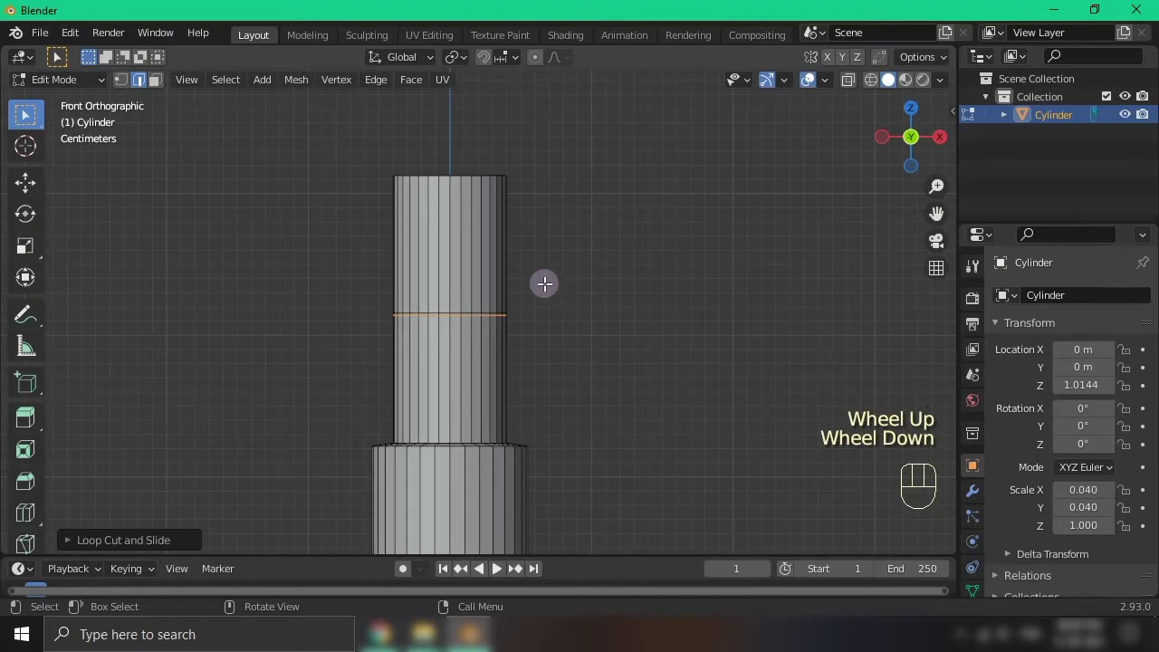
Select the face loop above the middle cut and widen it by roughly 30% on X and Y only, locking the Z axis
key("3")
left_click(468, 251, "alt")
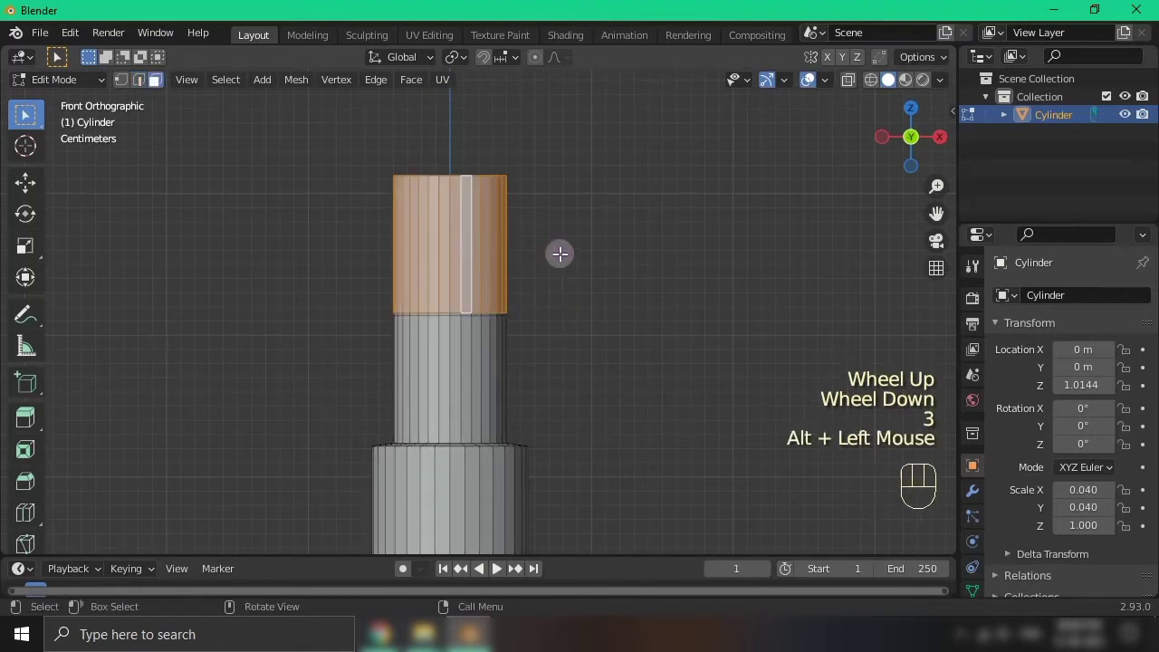
scroll(543, 263, "down", 2)
key("s")
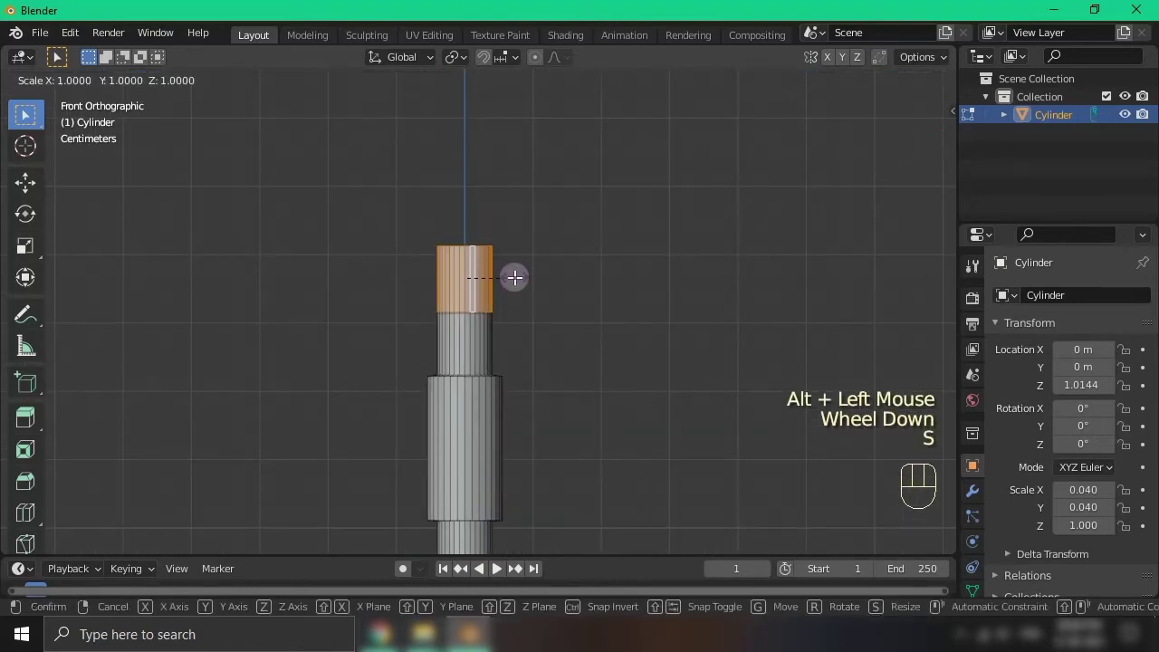
key("shift+z")
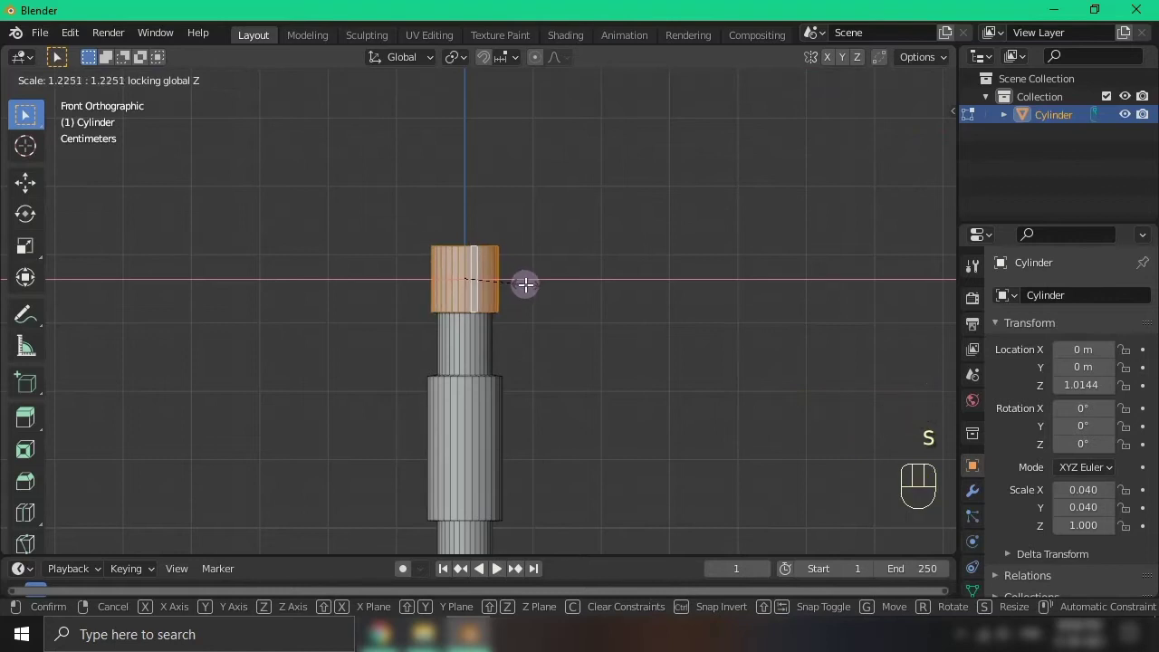
left_click(528, 285)
Stretch the widened cap section slightly along Z to level its lower edge with the supporting edge loop, and clear the selection
scroll(527, 284, "up", 6)
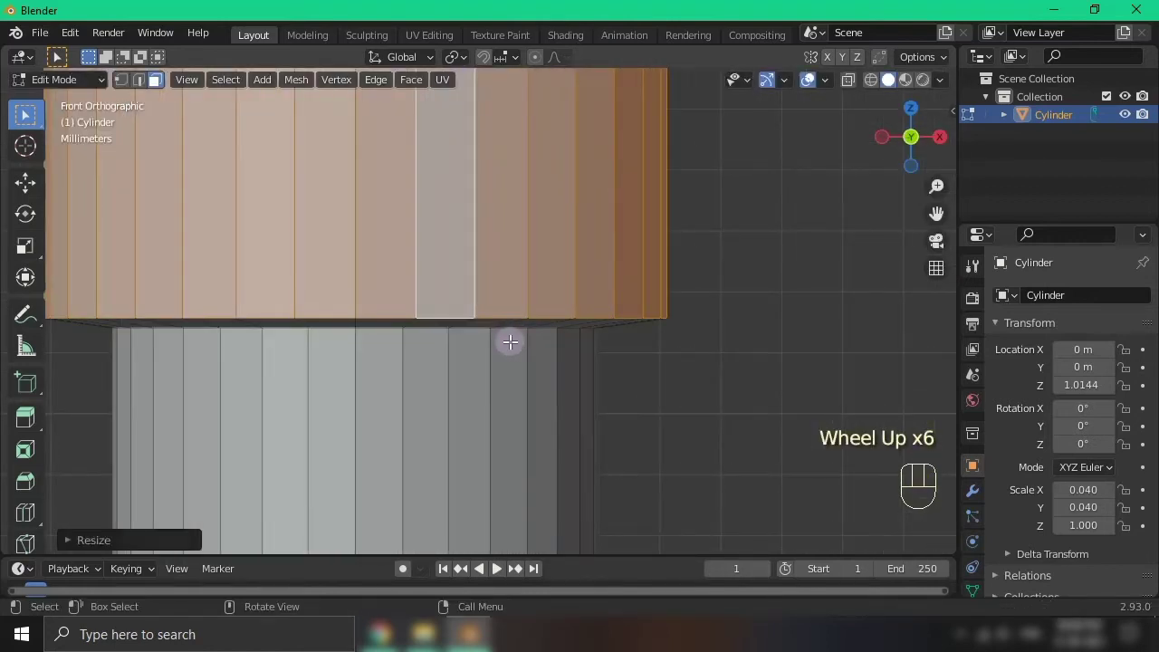
key("s")
key("z")
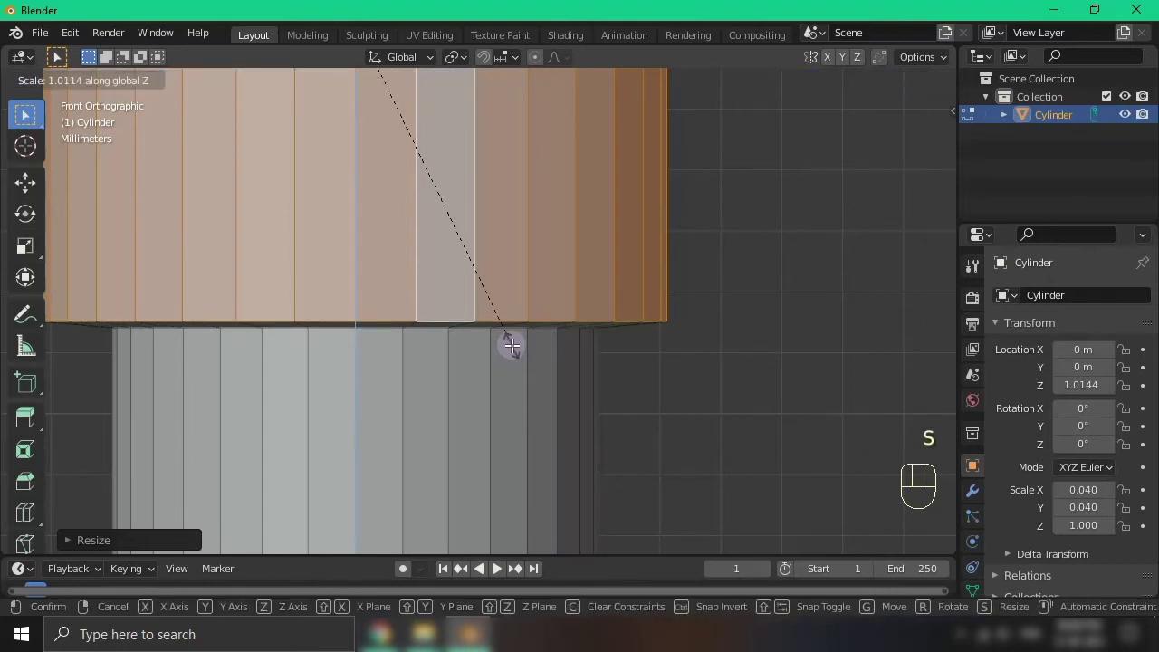
left_click(514, 349)
scroll(515, 344, "down", 3)
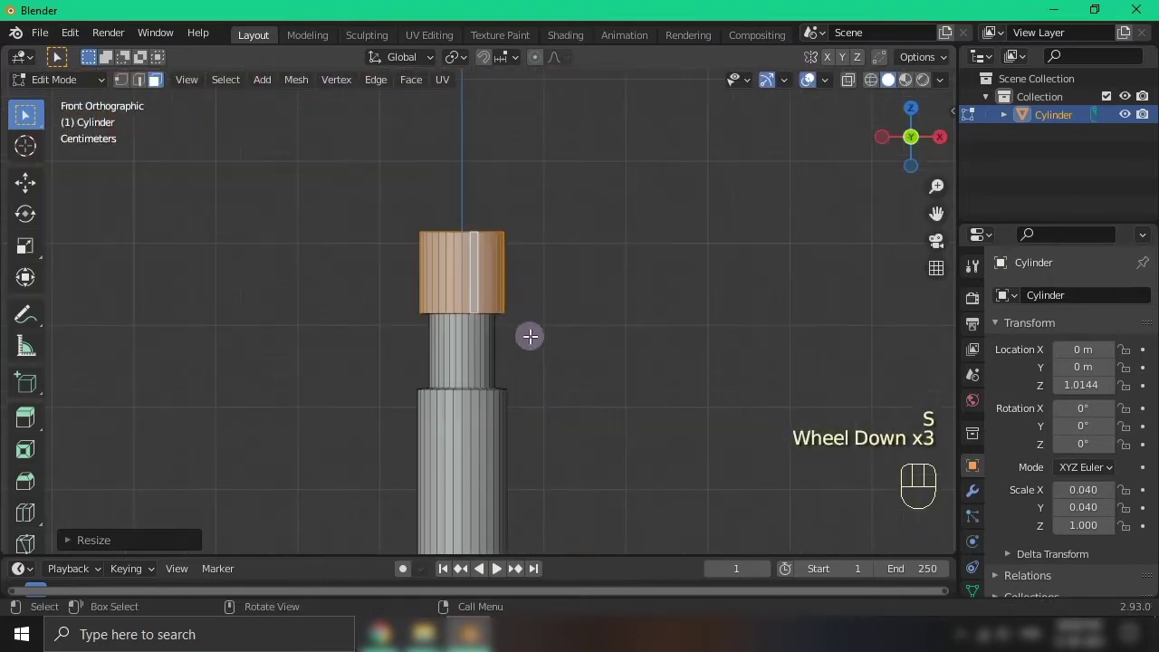
left_click(579, 399)
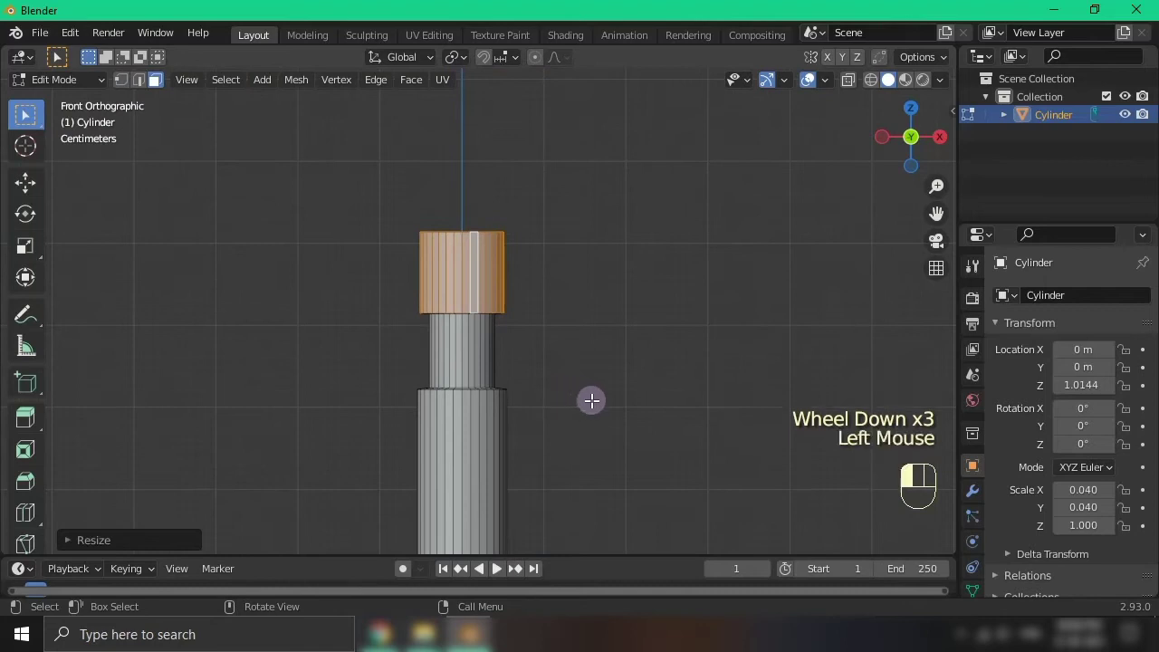
Examine the stepped top of the rod from an angled view, comparing its shape in Object Mode and Edit Mode
key("Tab")
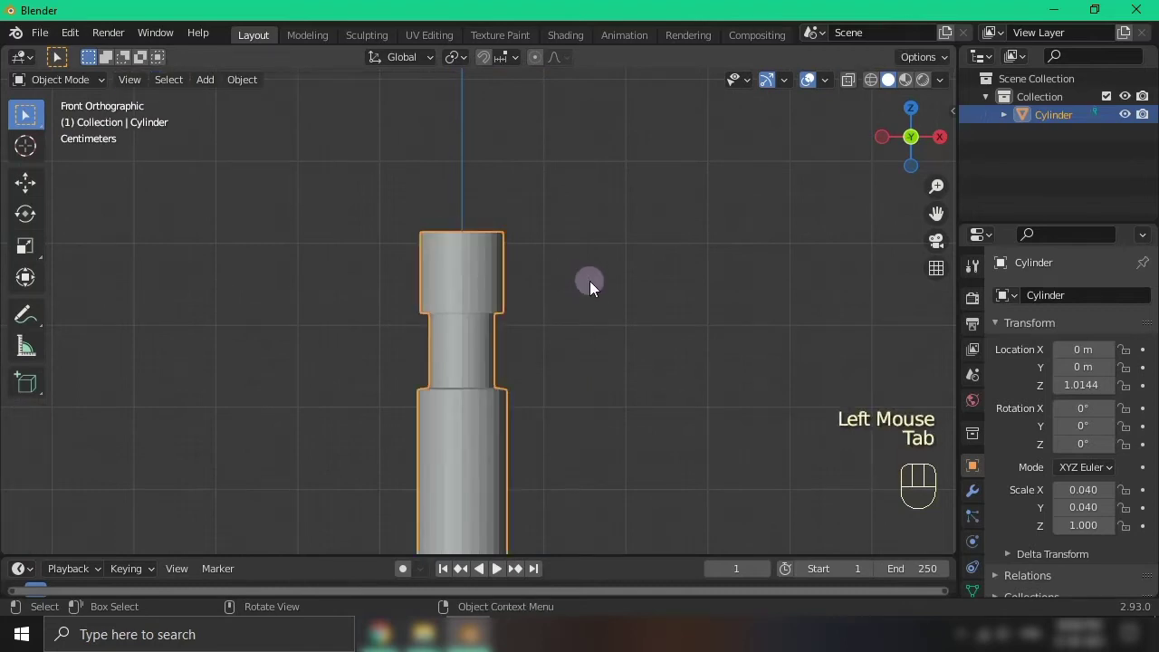
scroll(589, 280, "down", 2)
middle_click_drag(589, 283, 600, 352)
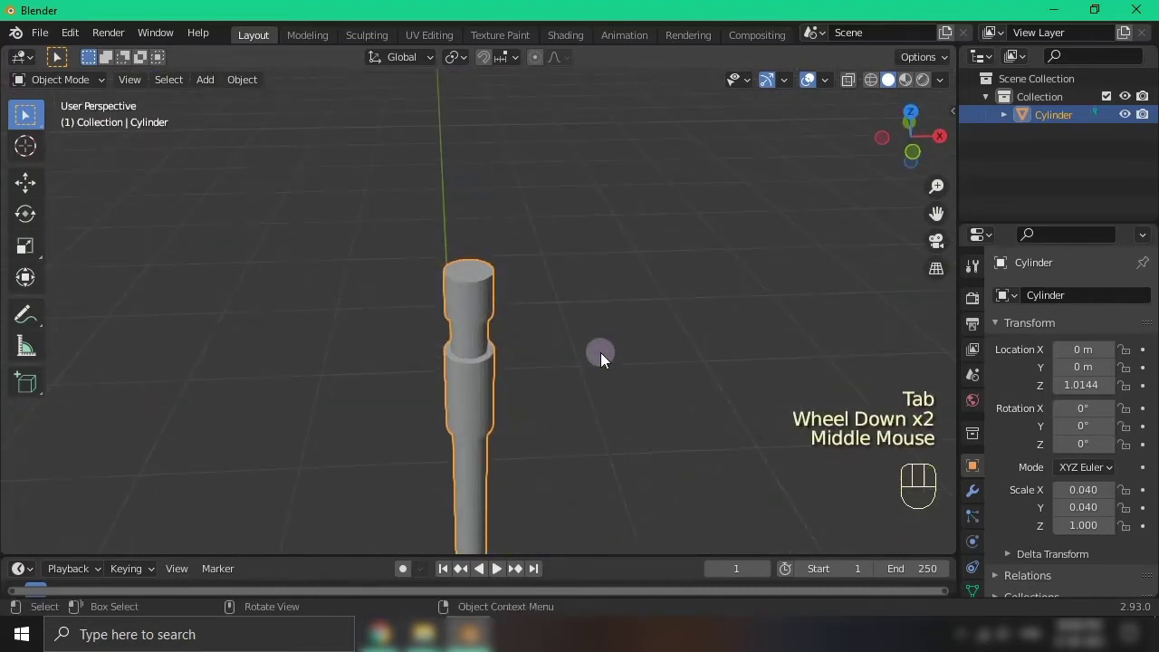
key("Tab")
scroll(507, 240, "up", 2)
middle_click_drag(635, 252, 625, 305, "shift")
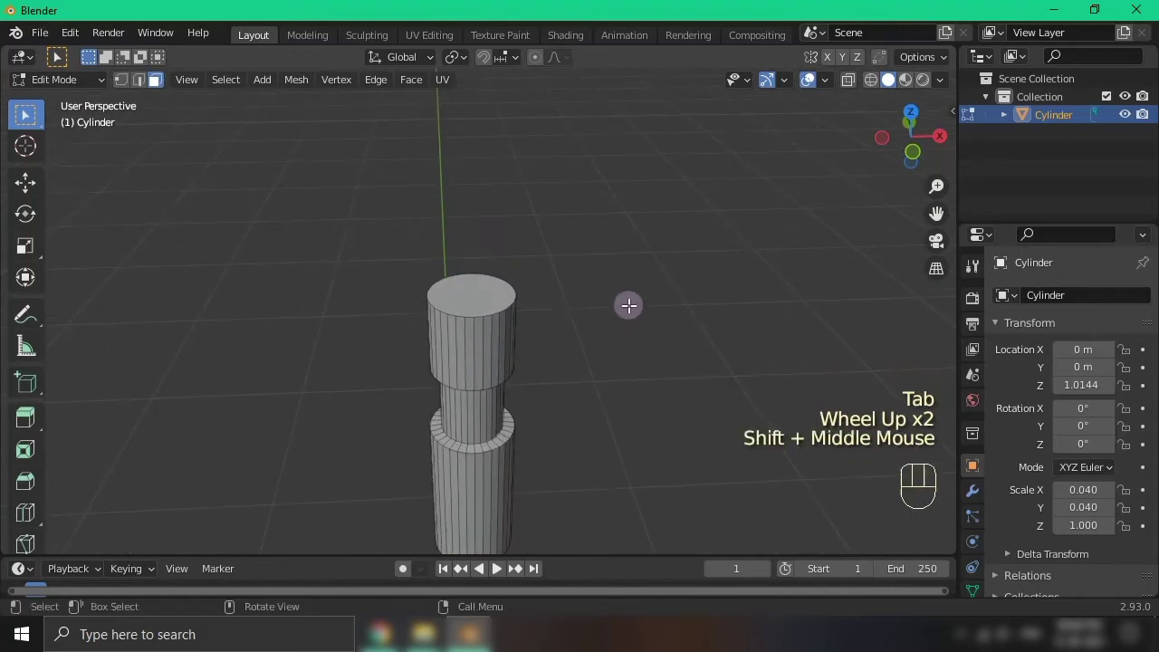
key("Tab")
scroll(601, 338, "down", 1)
scroll(601, 338, "down", 2)
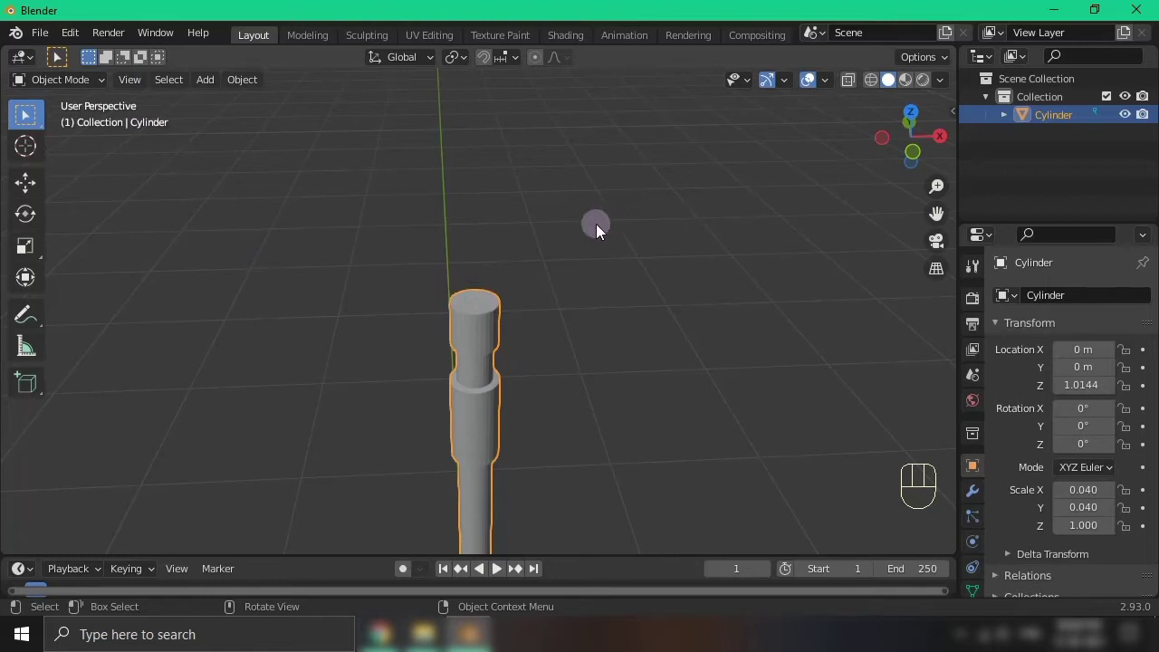
key("Tab")
key("shift+a")
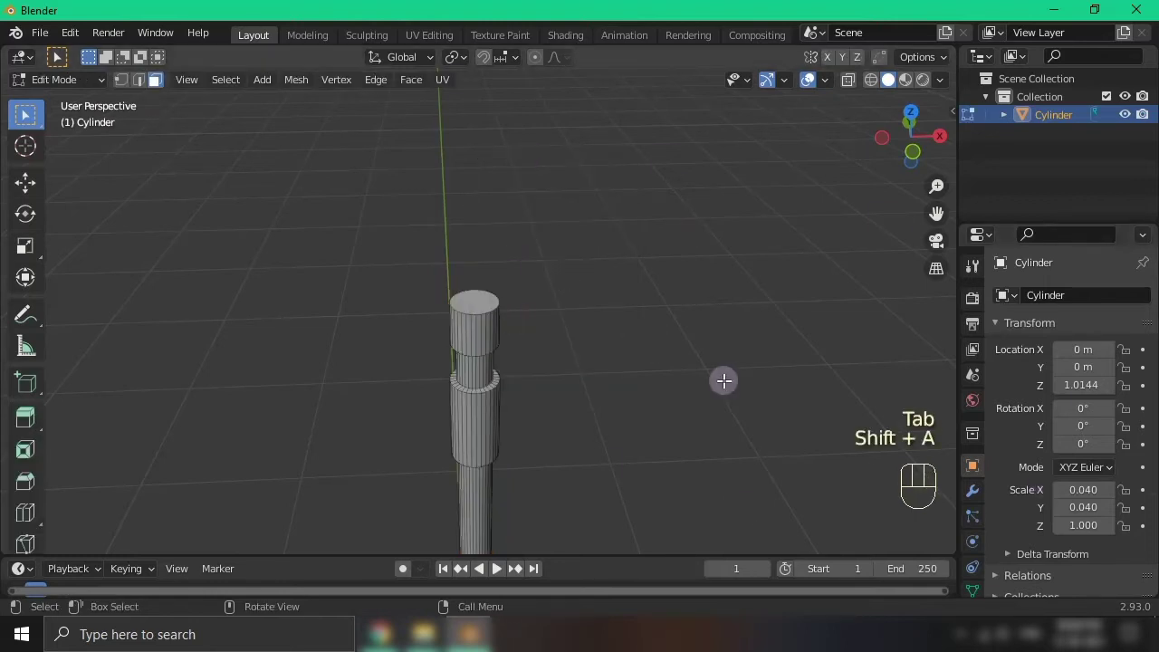
key("Tab")
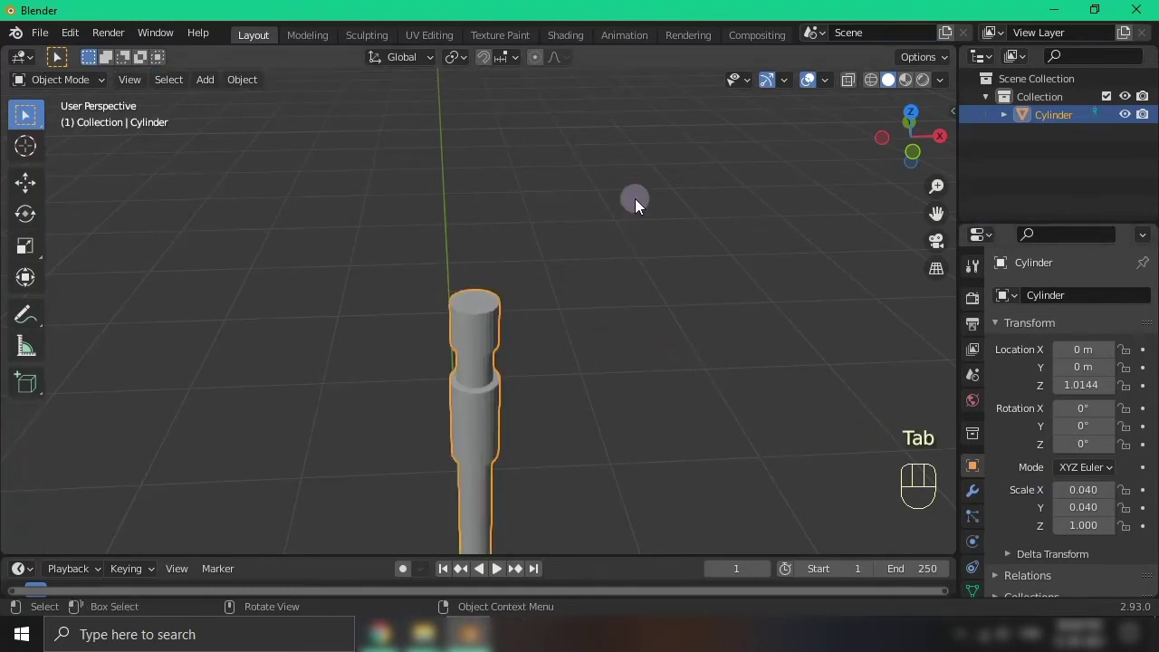
key("shift+a")
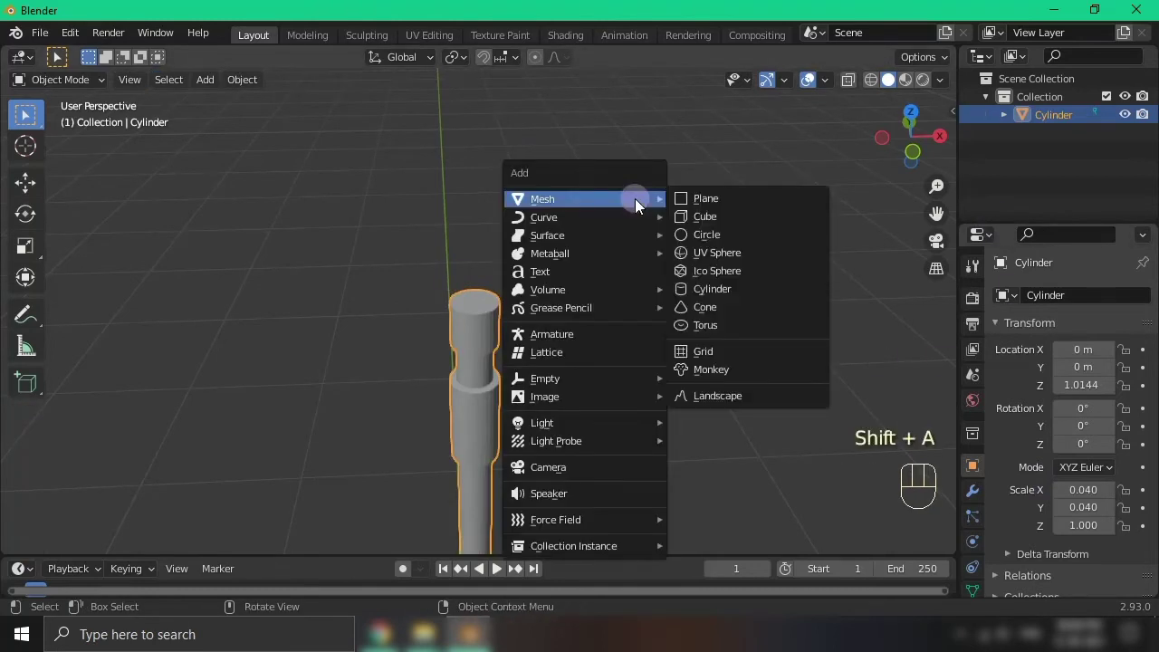
left_click(711, 255)
scroll(709, 260, "down", 2)
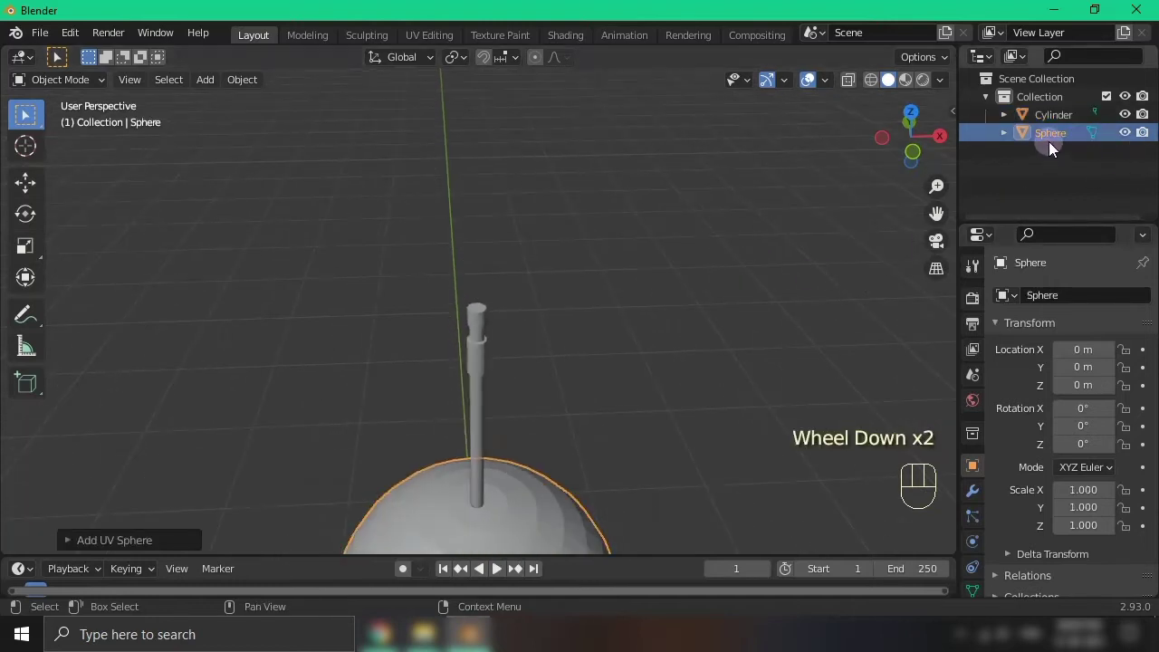
scroll(520, 408, "down", 1)
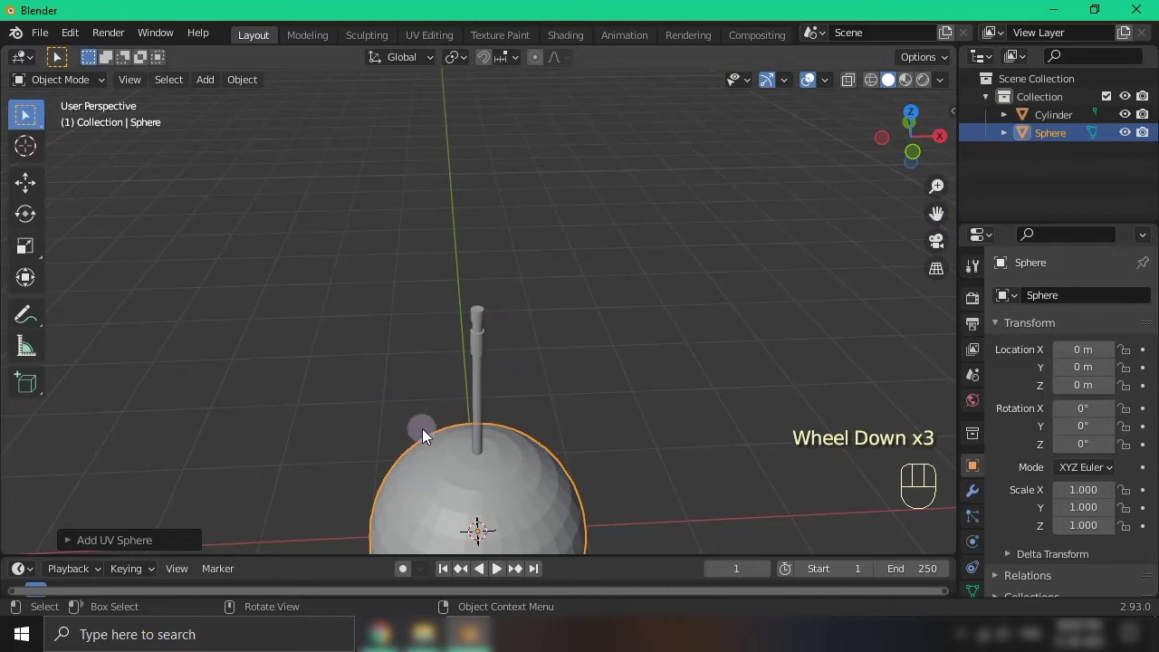
key("x")
scroll(438, 300, "up", 2)
key("Tab")
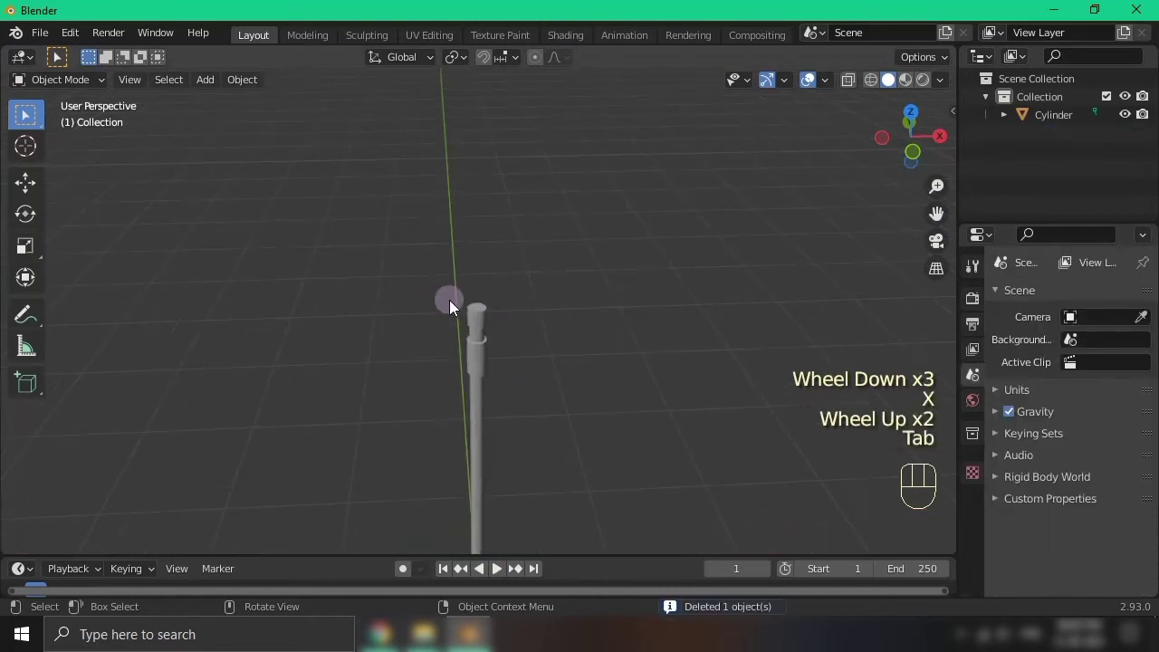
Select the rod and, in Edit Mode, add a UV sphere as part of its mesh
scroll(520, 282, "up", 2)
left_click(479, 405)
key("Tab")
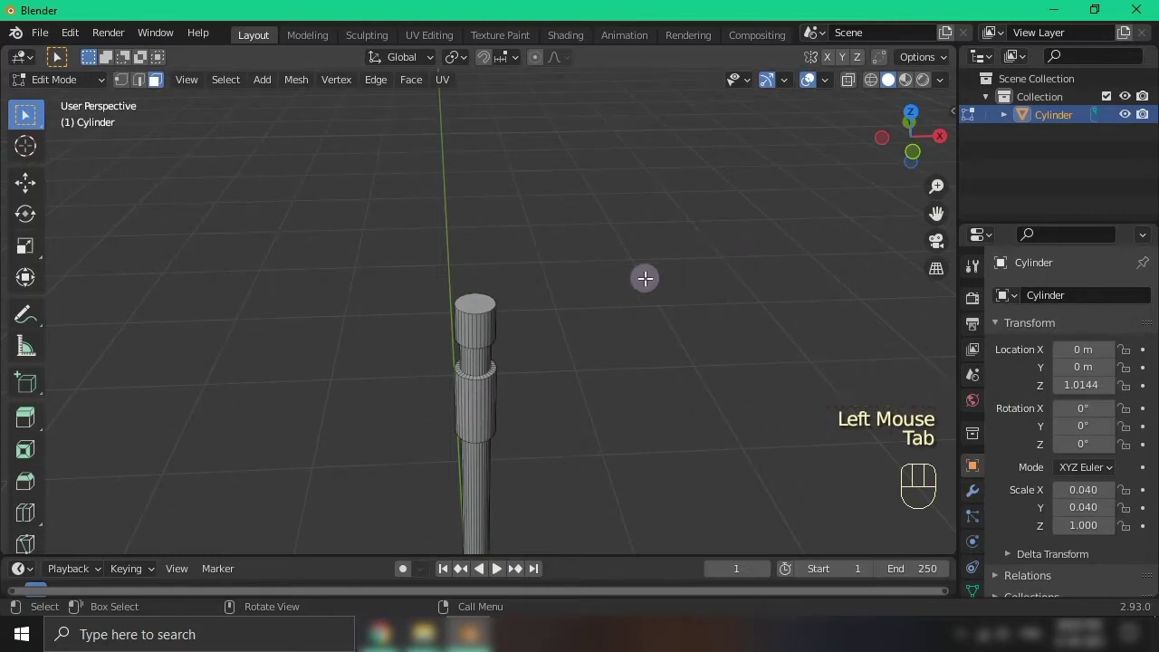
key("shift+a")
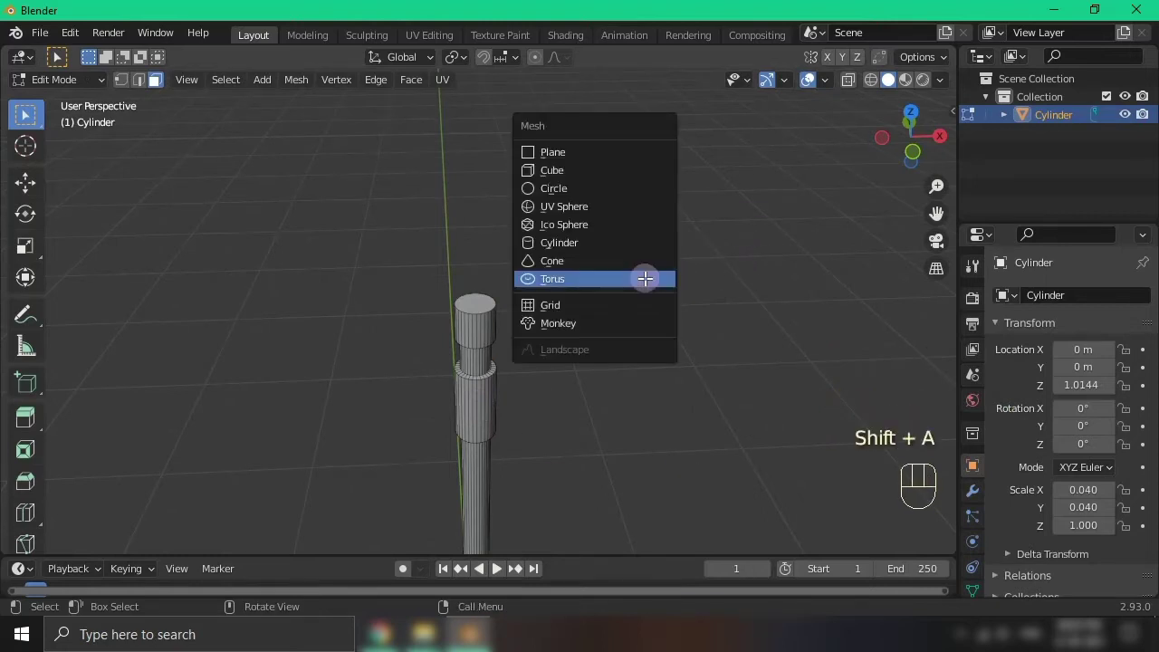
left_click(583, 204)
scroll(621, 227, "down", 4)
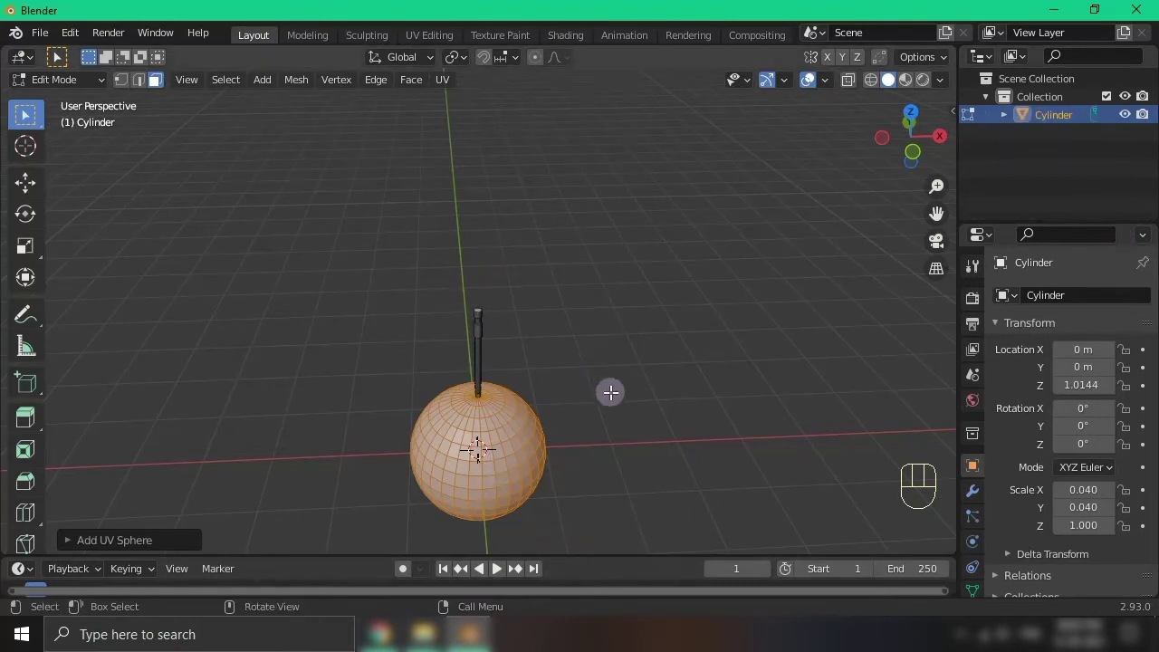
scroll(605, 364, "up", 2)
scroll(625, 373, "down", 2)
key("g")
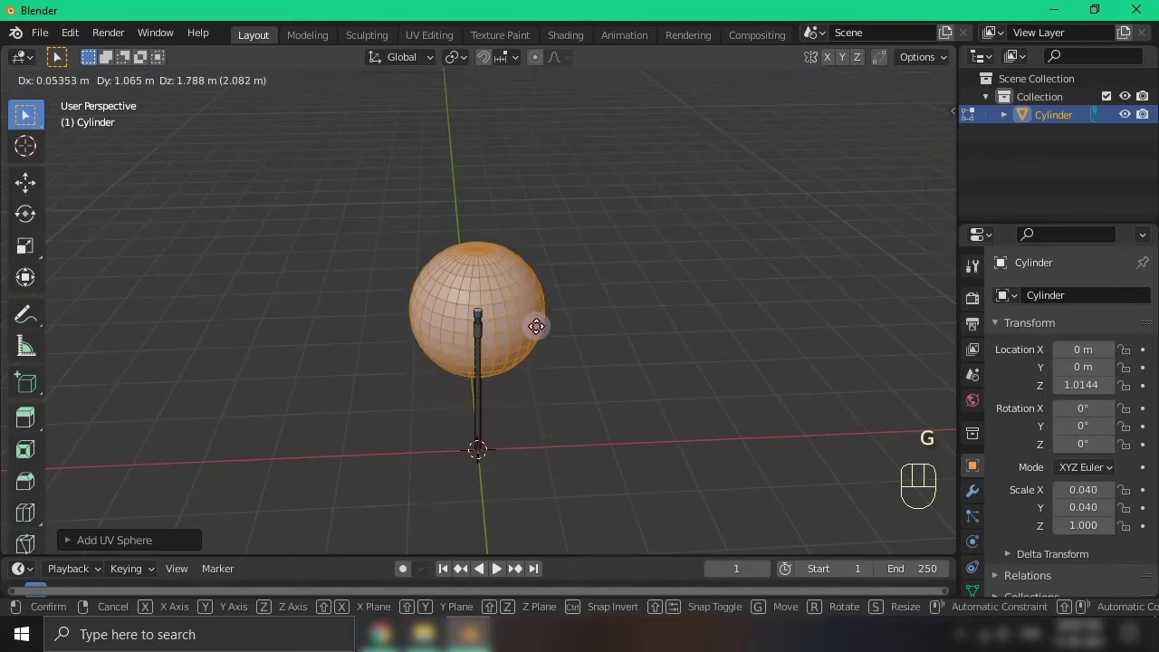
right_click(556, 255)
scroll(538, 367, "down", 1)
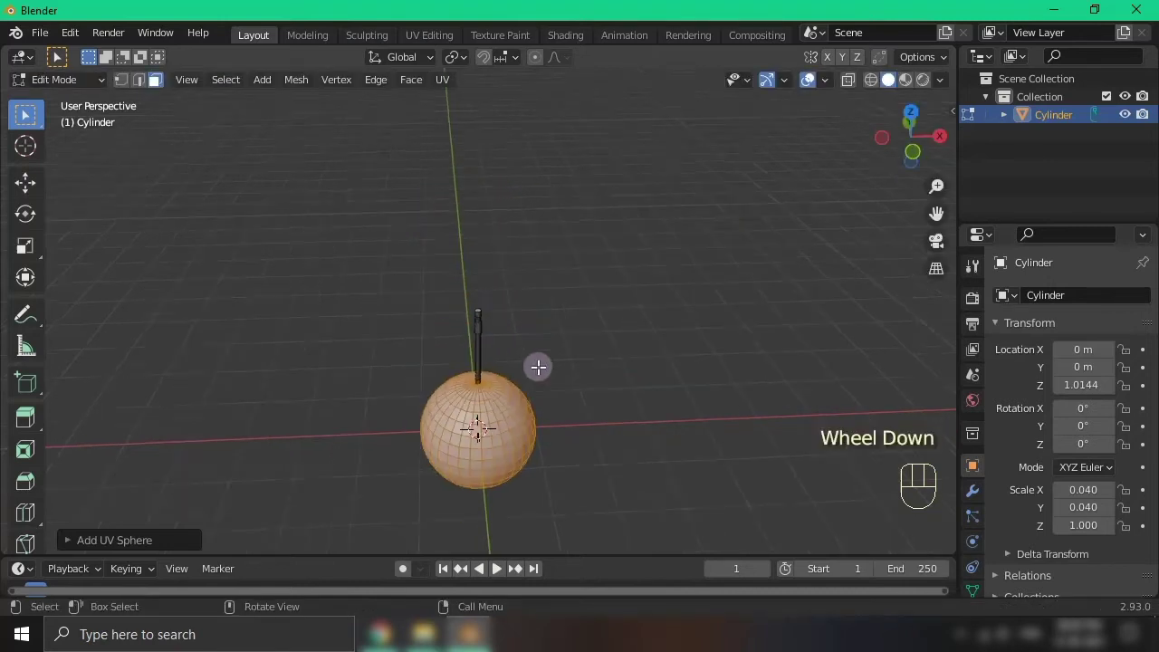
scroll(538, 366, "down", 1)
middle_click_drag(537, 366, 575, 326)
key("s")
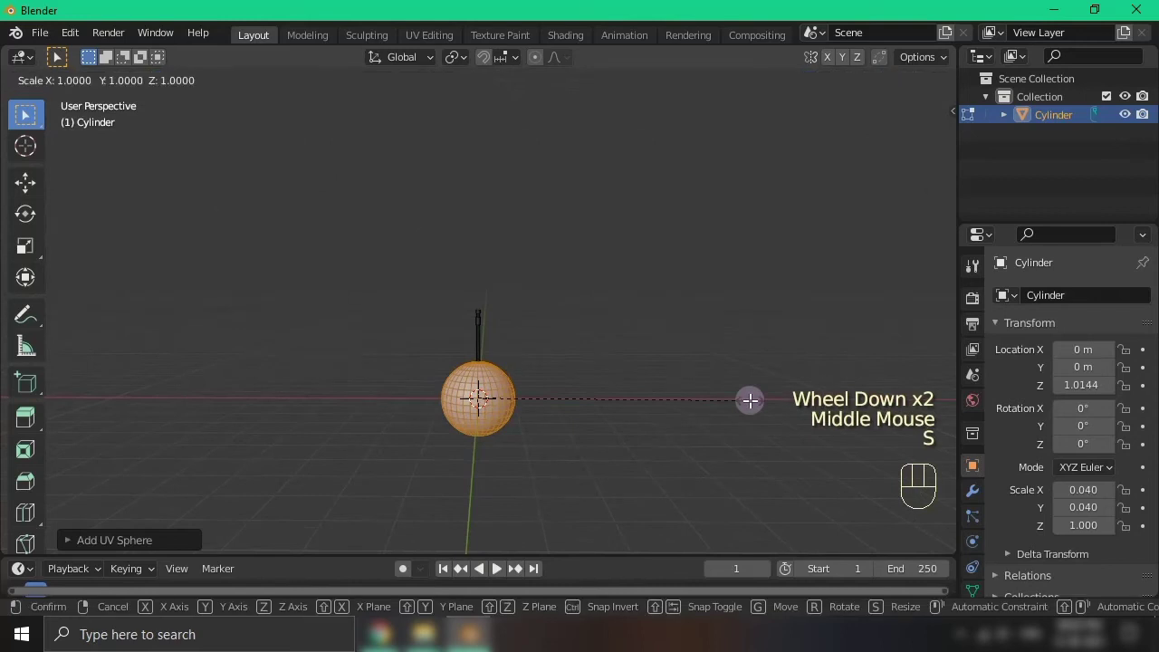
key("z")
left_click(752, 331)
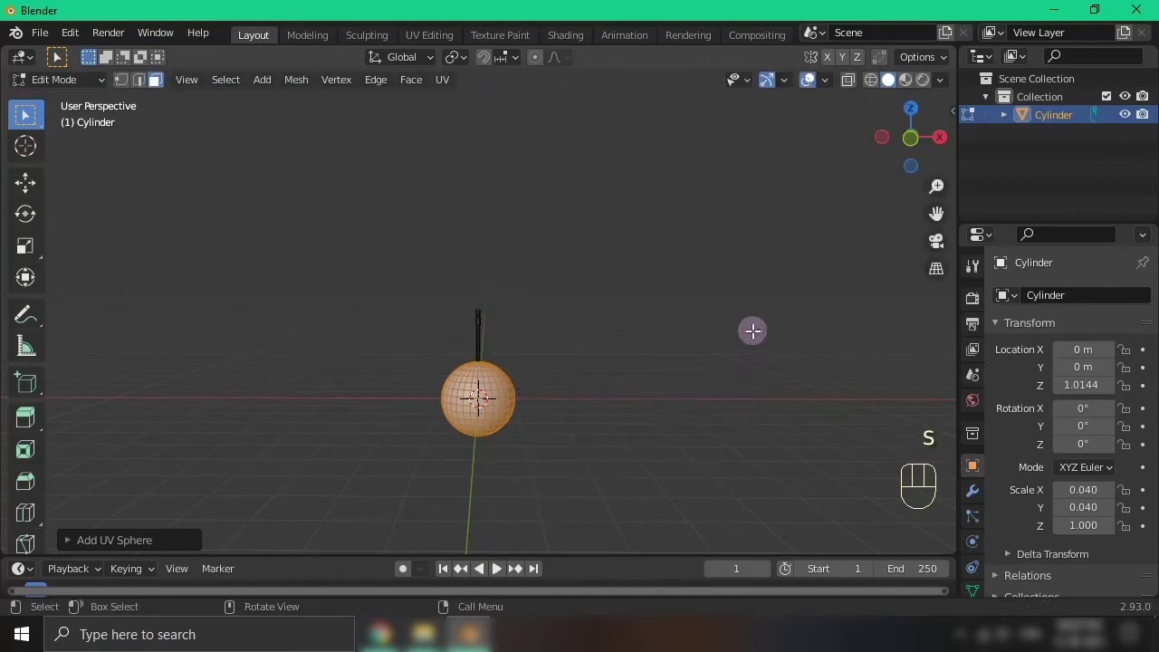
Raise the sphere about 3.27 m along Z above the rod and scale it down uniformly to well under half its size
key("g")
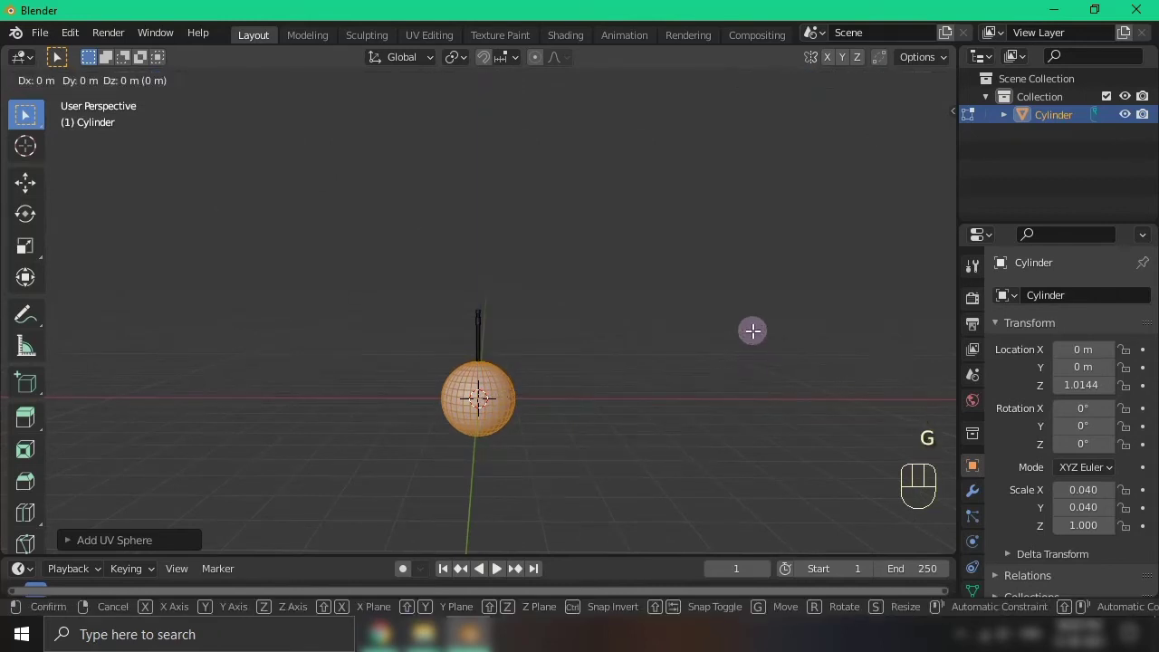
key("z")
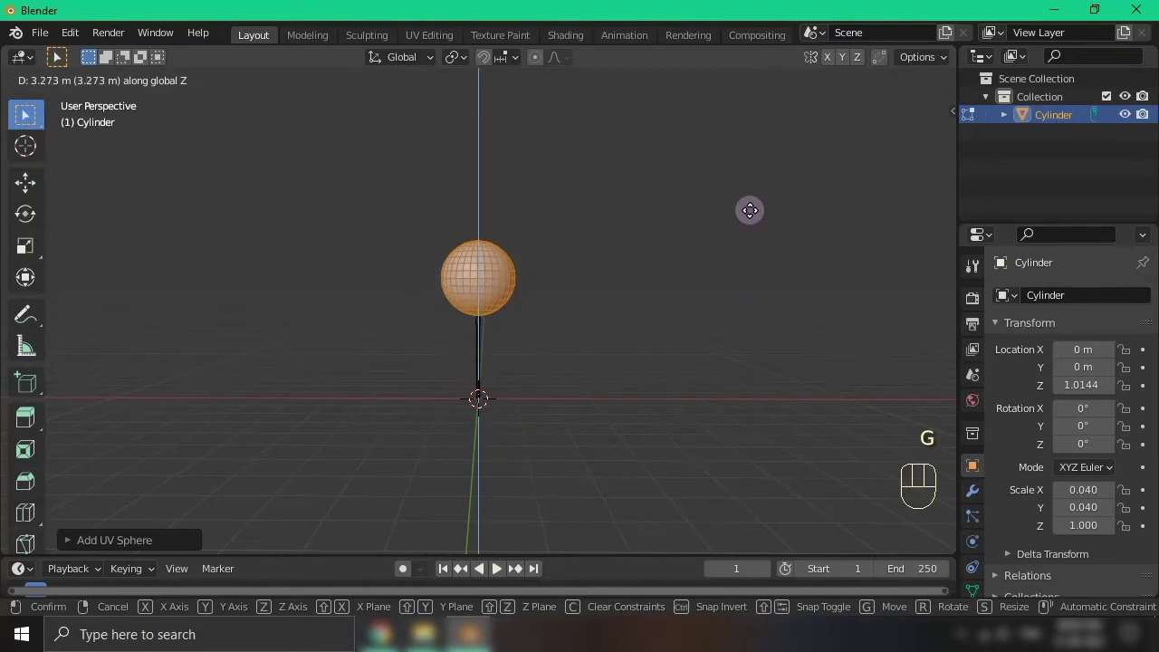
left_click(751, 207)
scroll(680, 232, "up", 2)
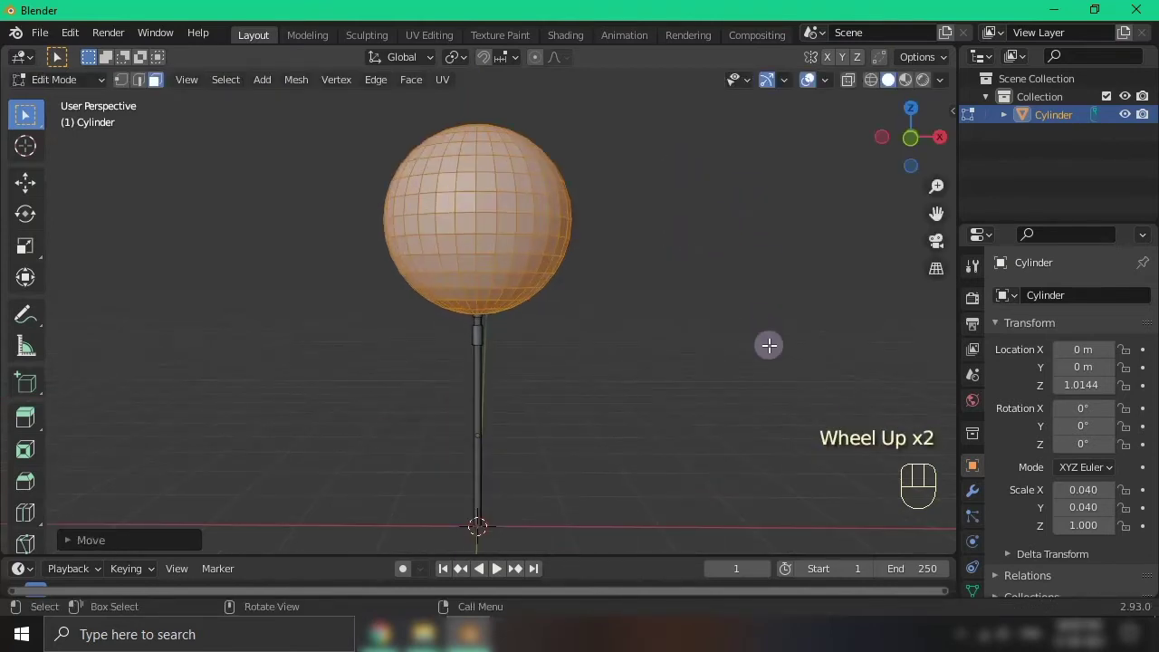
key("s")
left_click(539, 243)
scroll(539, 243, "up", 2)
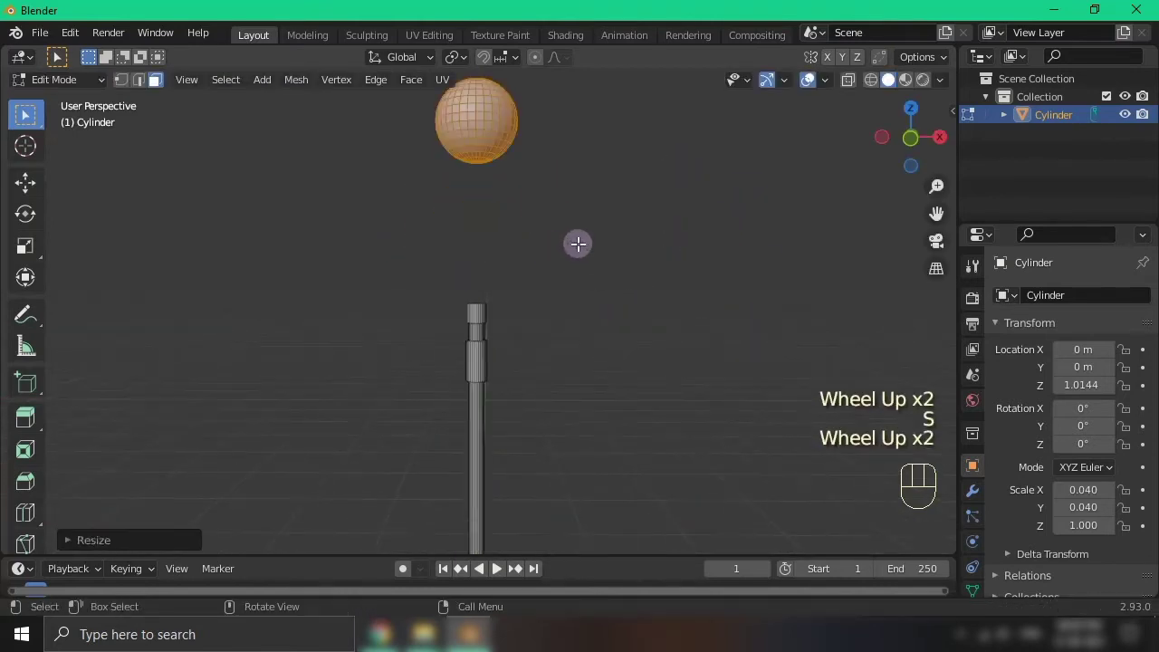
Lower the sphere along Z to the rod's top and shrink it uniformly to slightly more than the cap's width
key("g")
key("z")
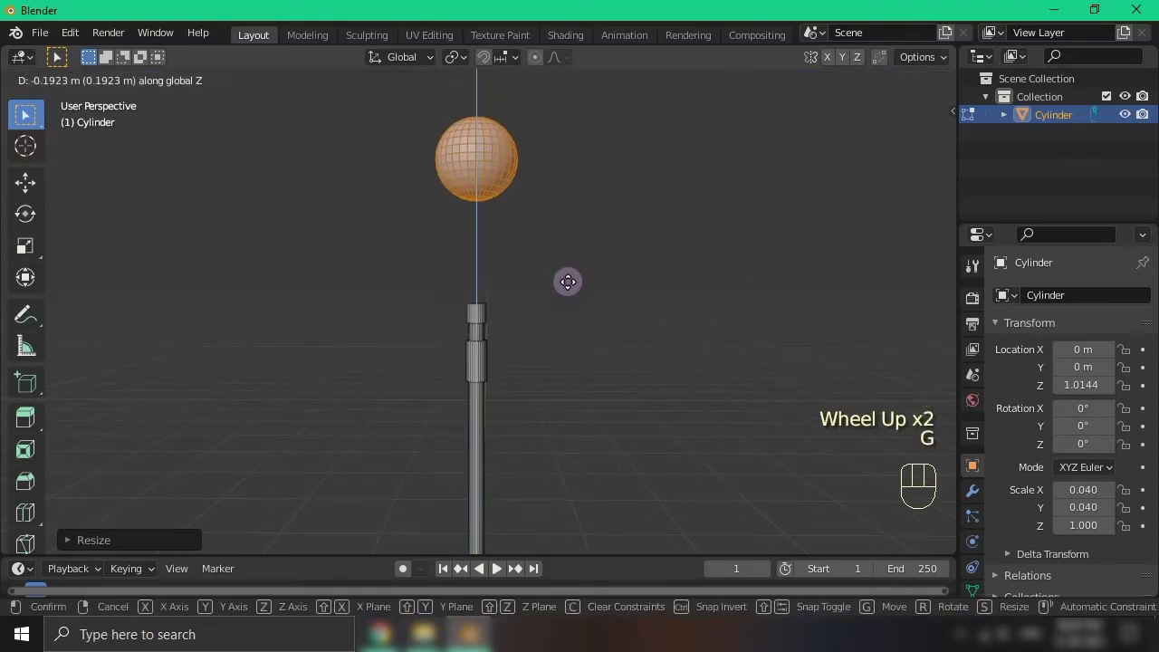
left_click(563, 386)
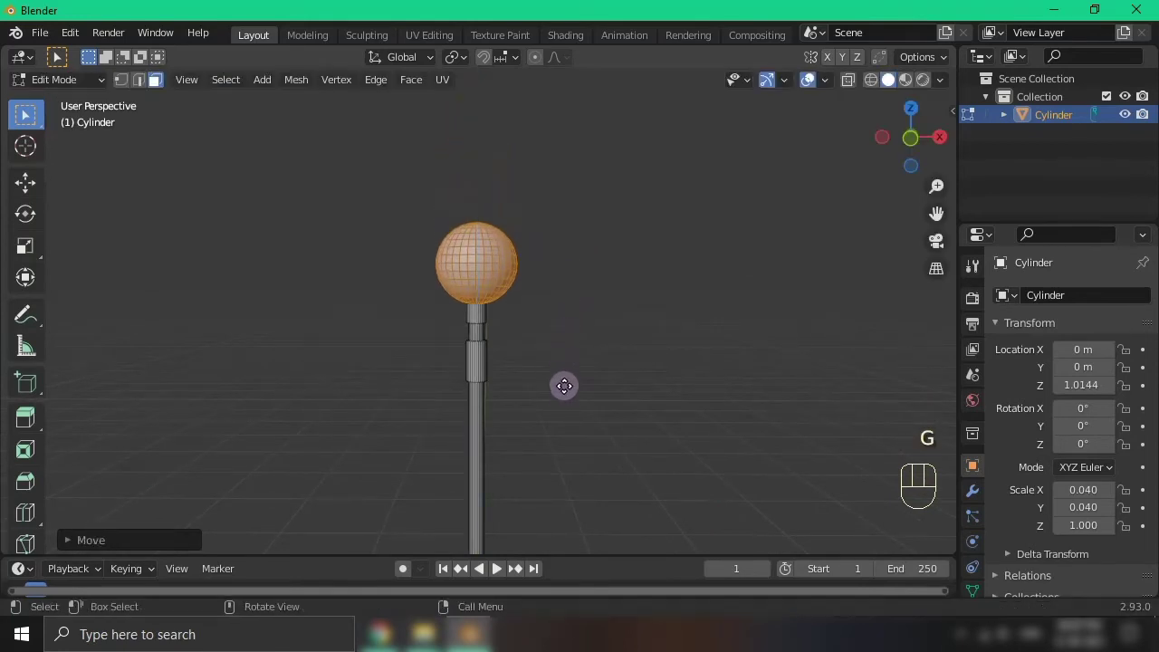
middle_click_drag(564, 385, 591, 402)
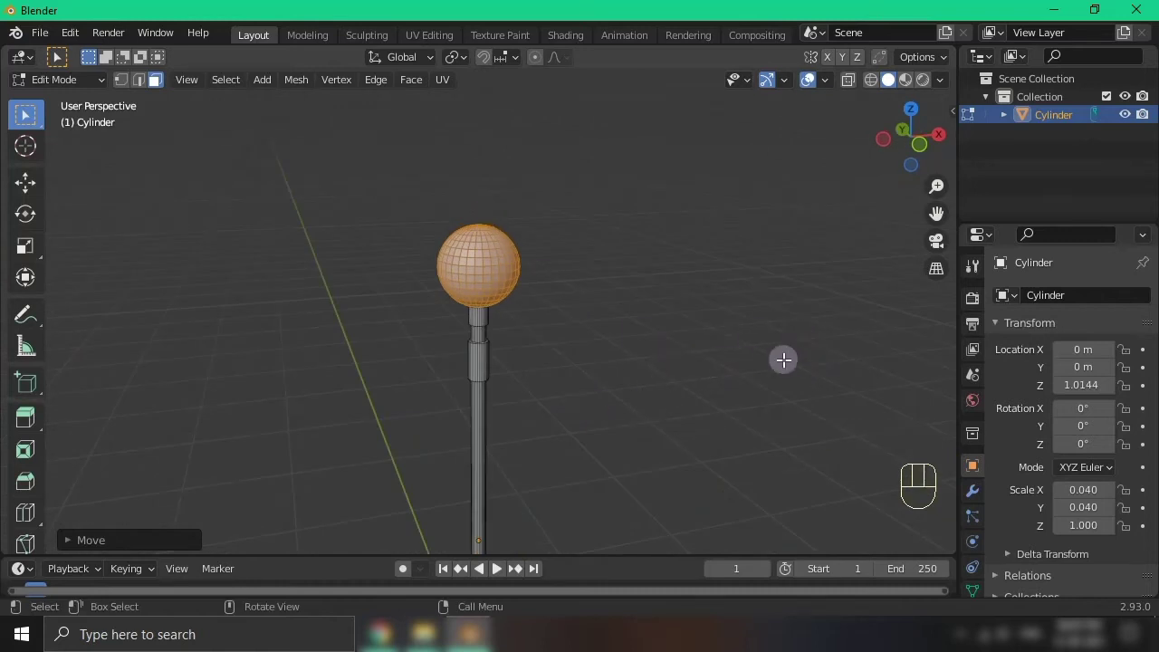
key("s")
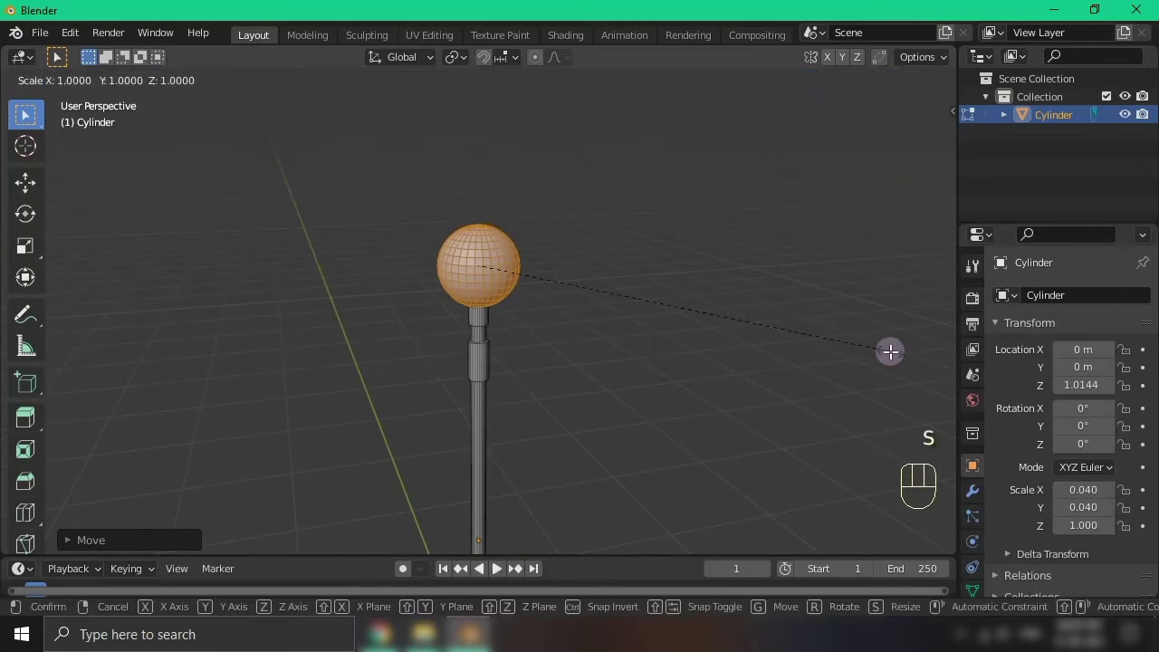
left_click(578, 328)
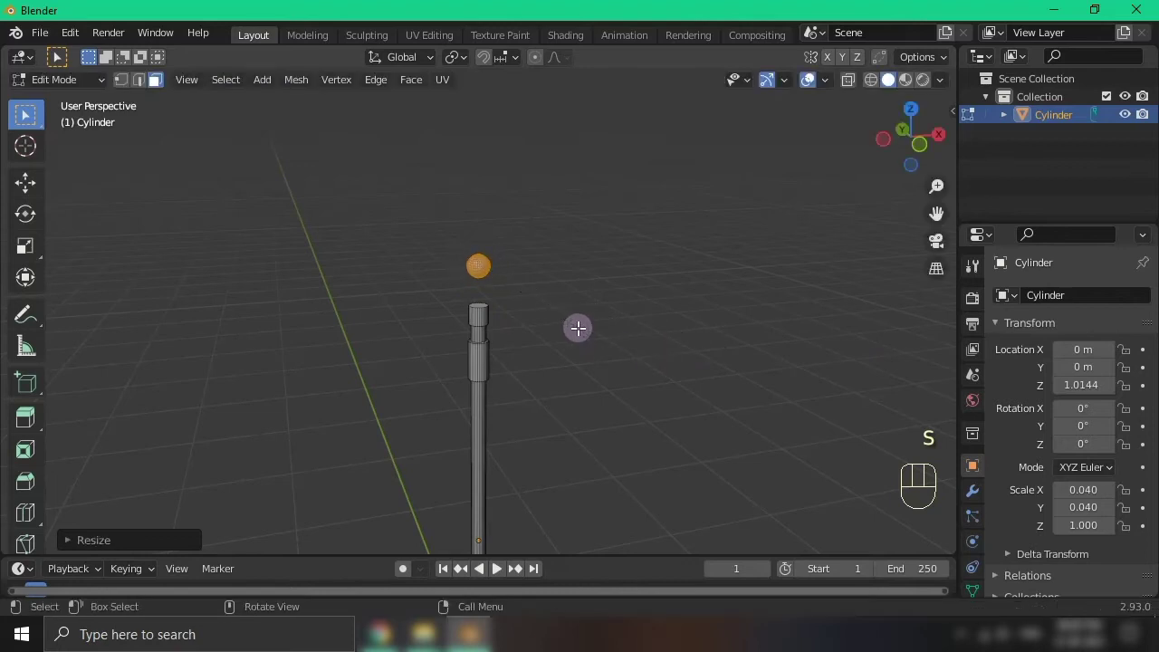
scroll(578, 328, "up", 2)
middle_click_drag(619, 296, 688, 280)
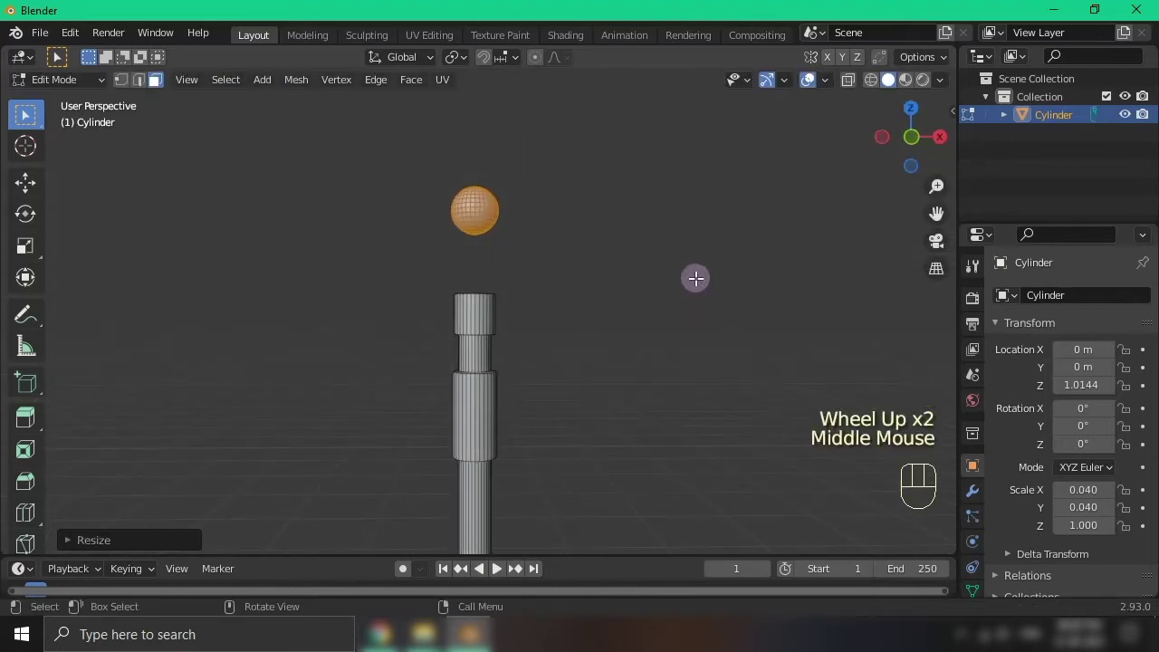
In the front orthographic view, move the small sphere straight down until it touches the top of the rod's cap
key("KP_1")
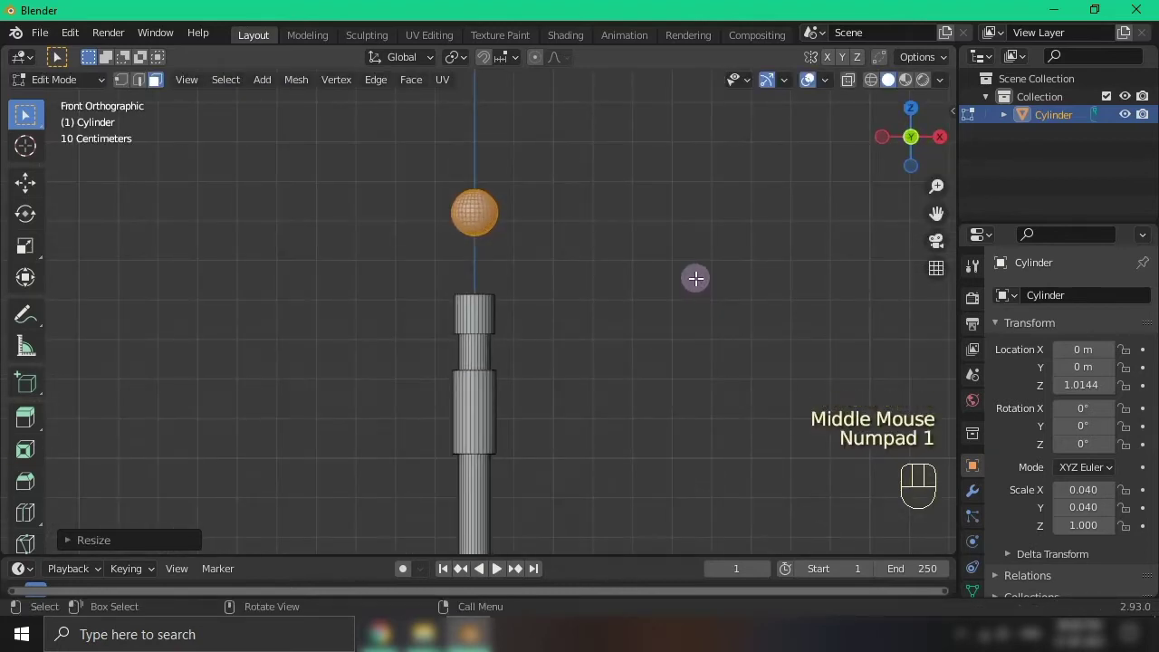
key("g")
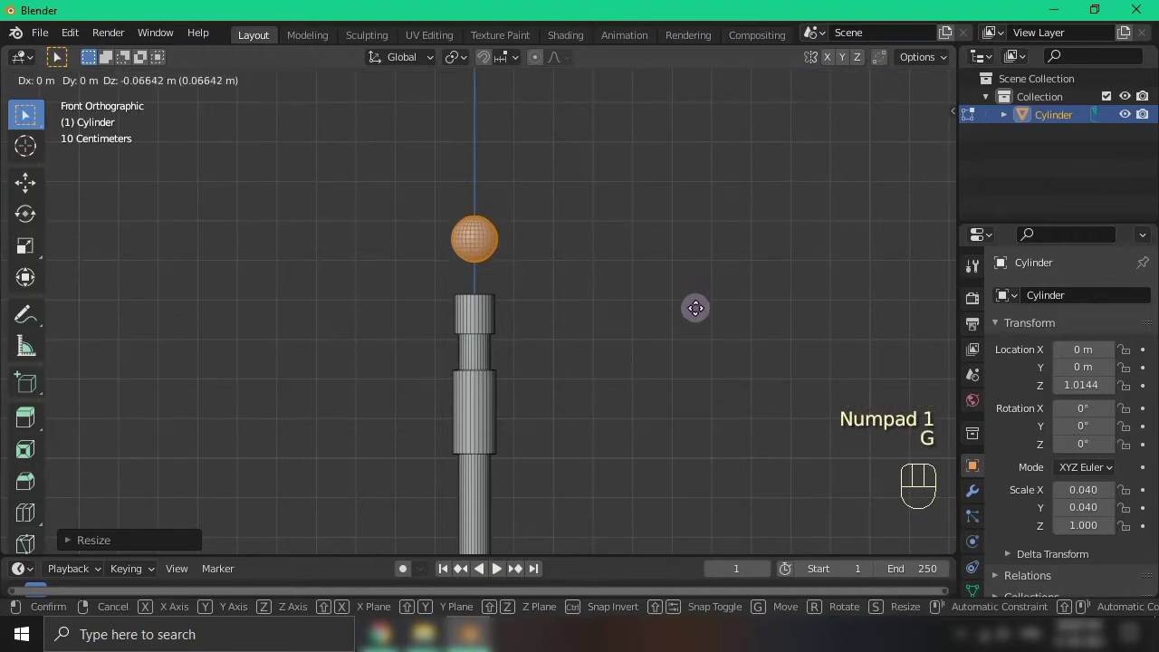
left_click(695, 338)
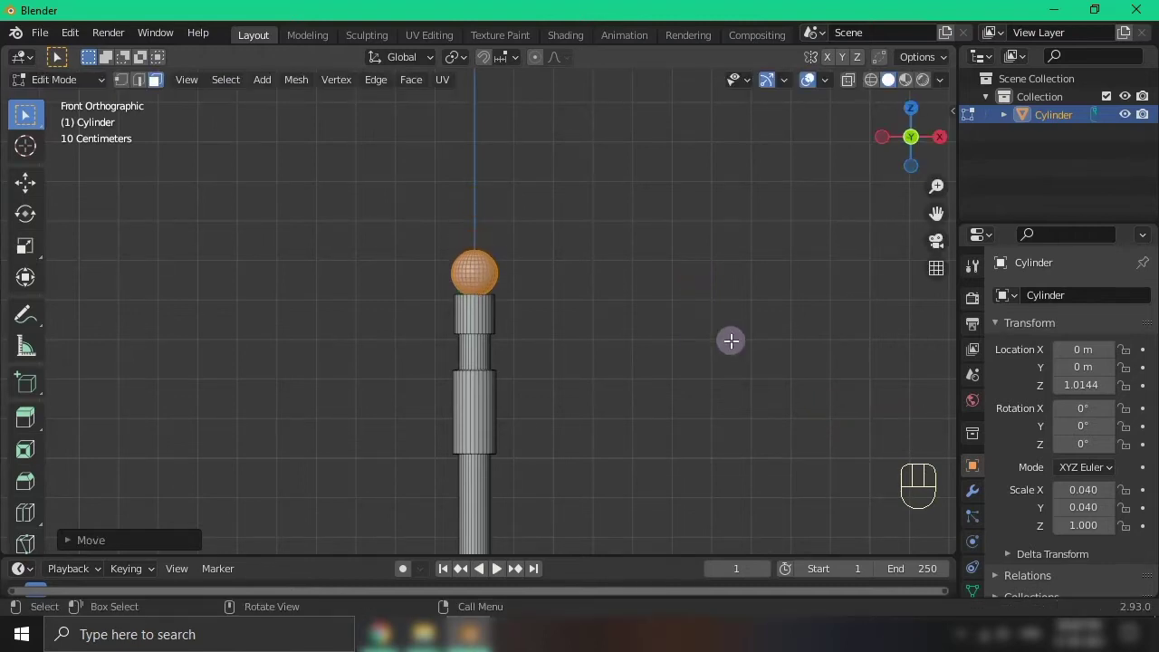
Enlarge the sphere by about 13% and again by about 5% so its underside meets the cap's rim, and switch to Object Mode
key("s")
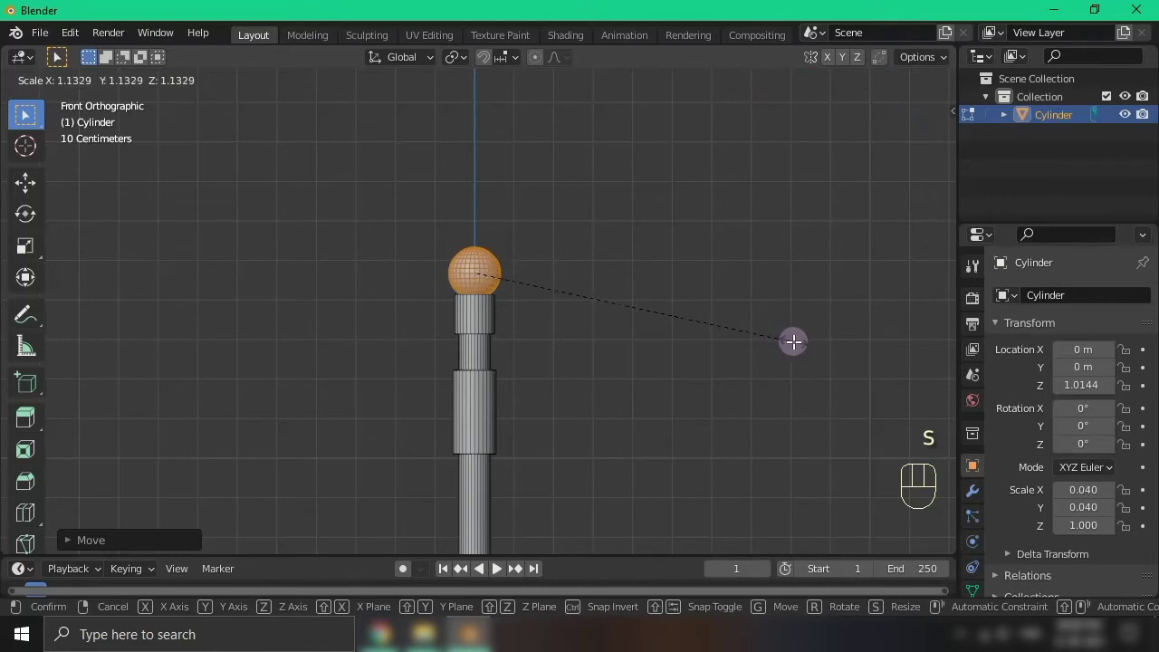
left_click(803, 347)
scroll(722, 339, "up", 5)
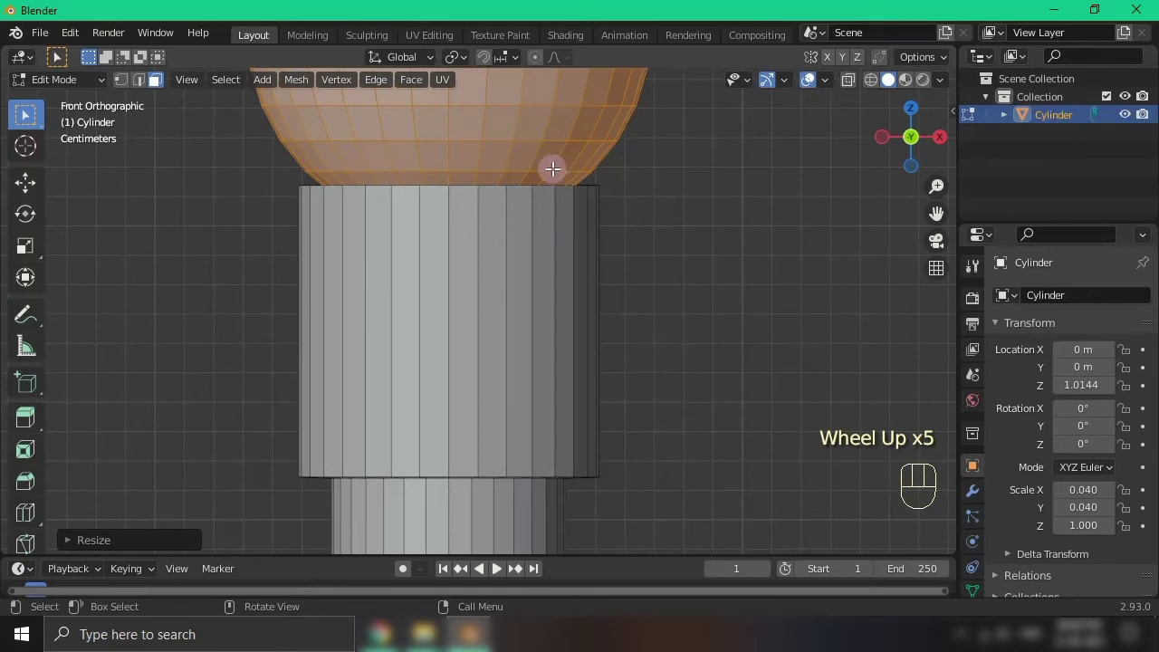
key("s")
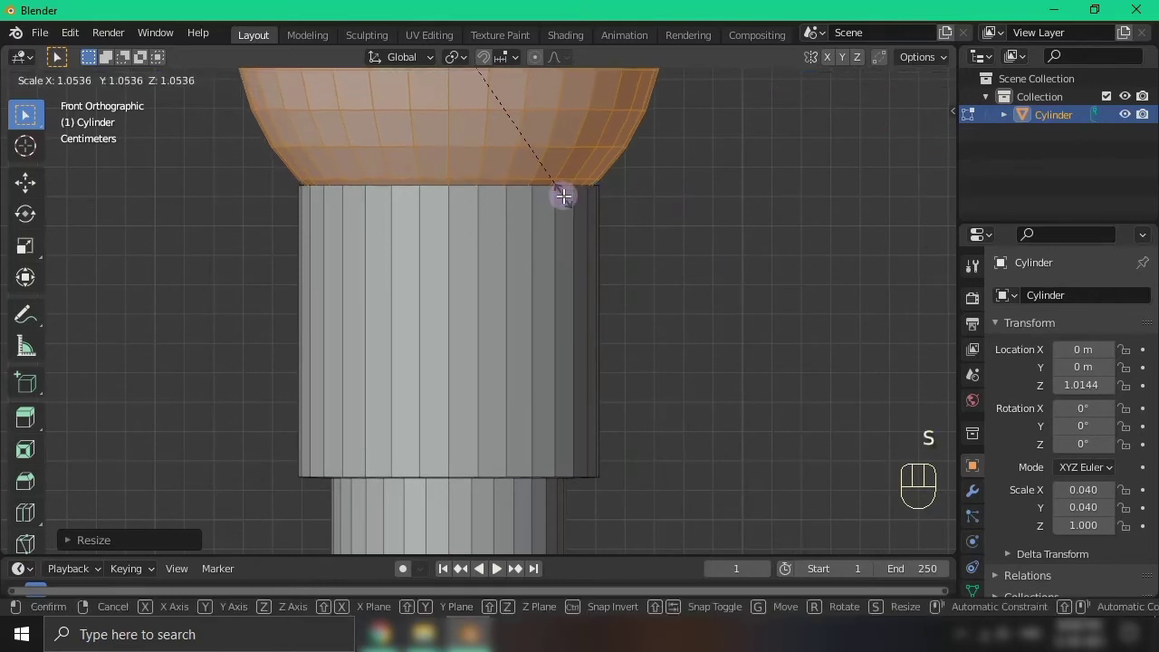
left_click(565, 196)
scroll(600, 238, "down", 3)
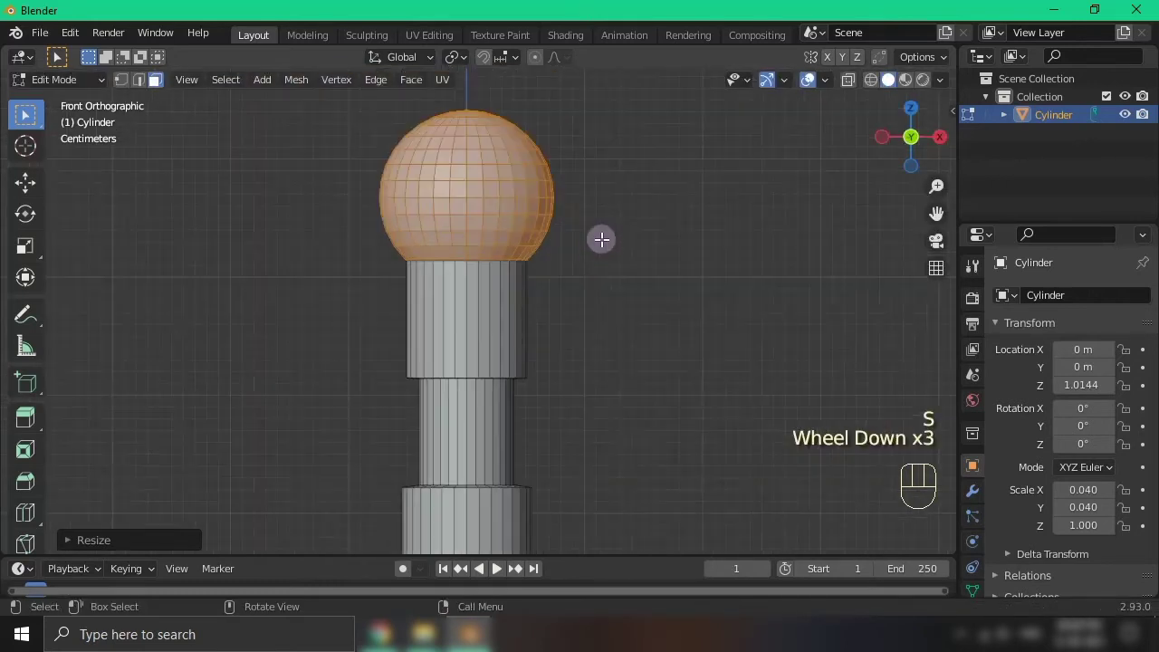
key("Tab")
scroll(620, 300, "down", 2)
middle_click_drag(722, 353, 594, 374)
key("KP_1")
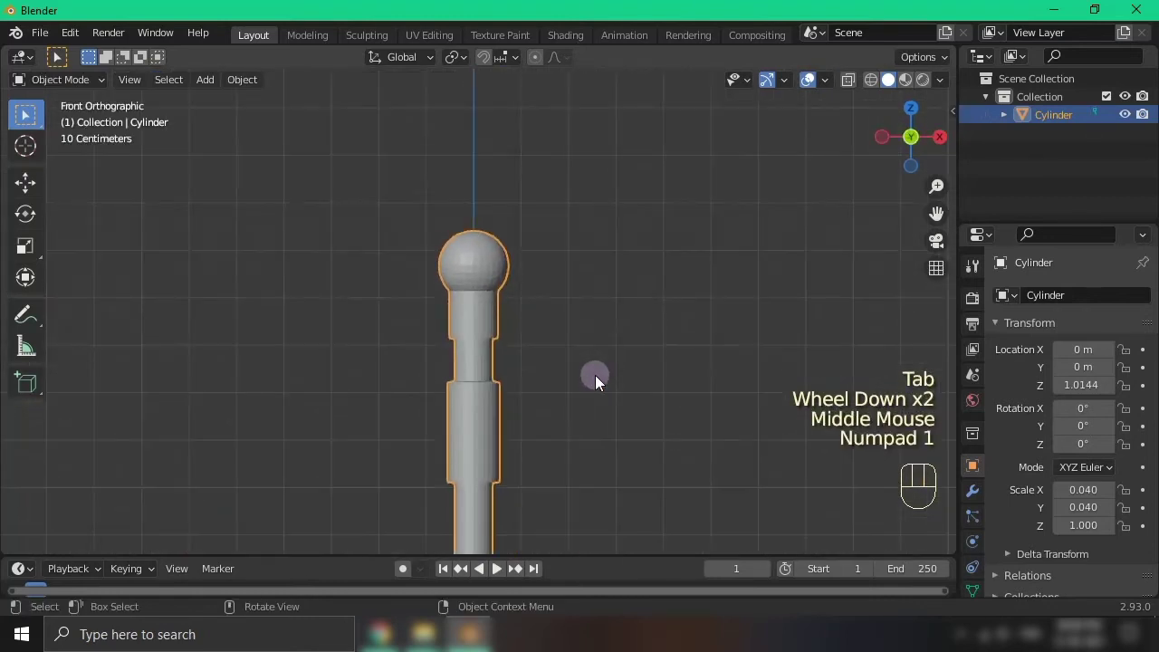
Return to Edit Mode, clear the selection, and add a torus to the rod's mesh
key("Tab")
scroll(629, 379, "down", 1)
middle_click_drag(630, 380, 527, 326, "shift")
left_click(528, 326)
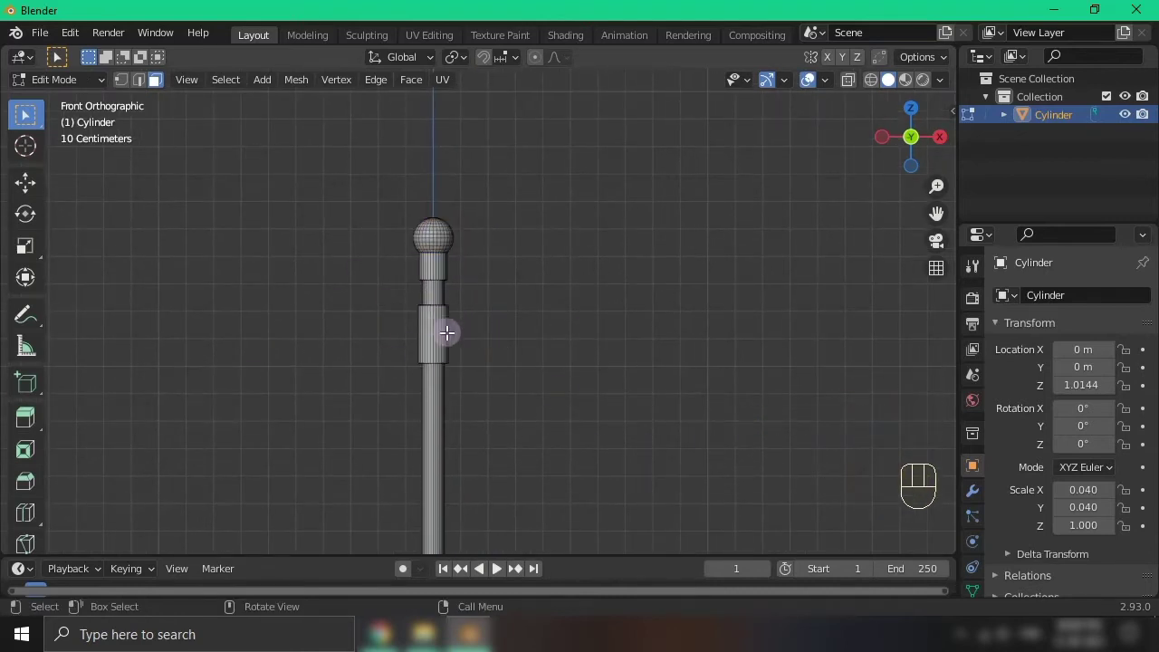
key("shift+a")
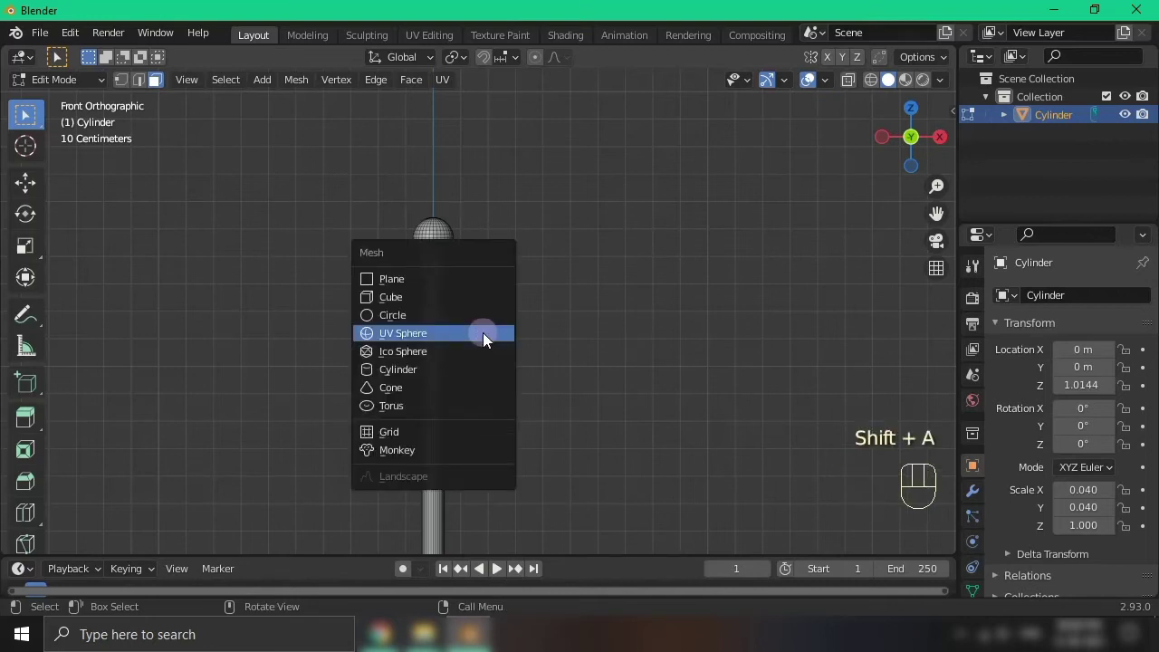
left_click(390, 405)
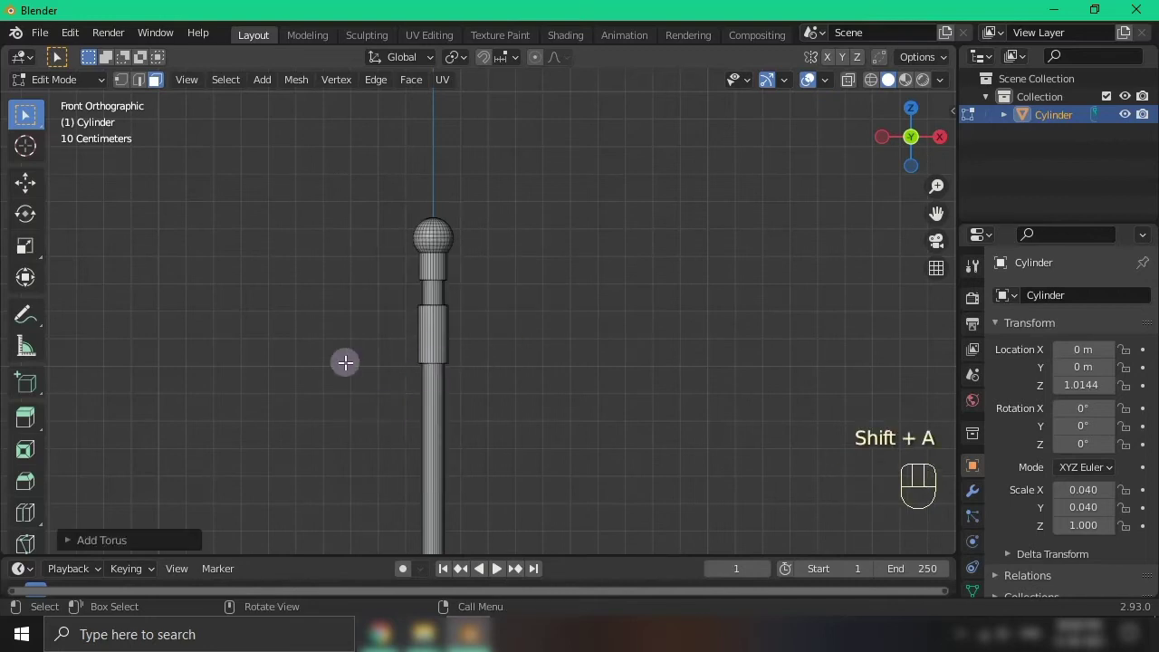
scroll(345, 362, "down", 5)
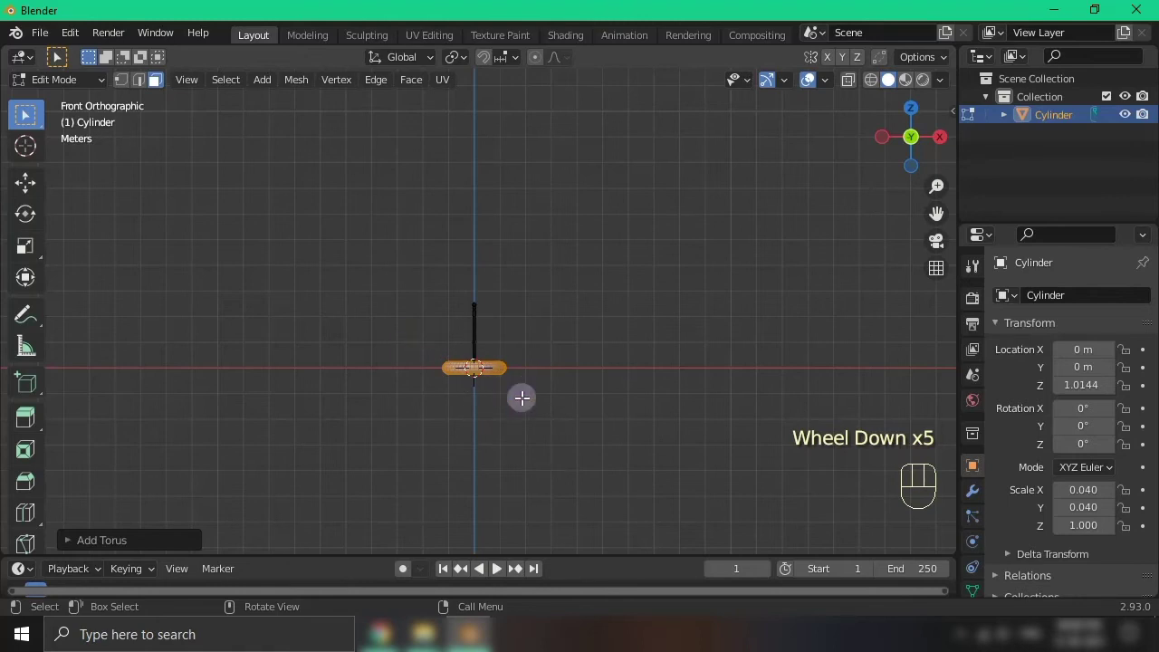
scroll(523, 396, "up", 2)
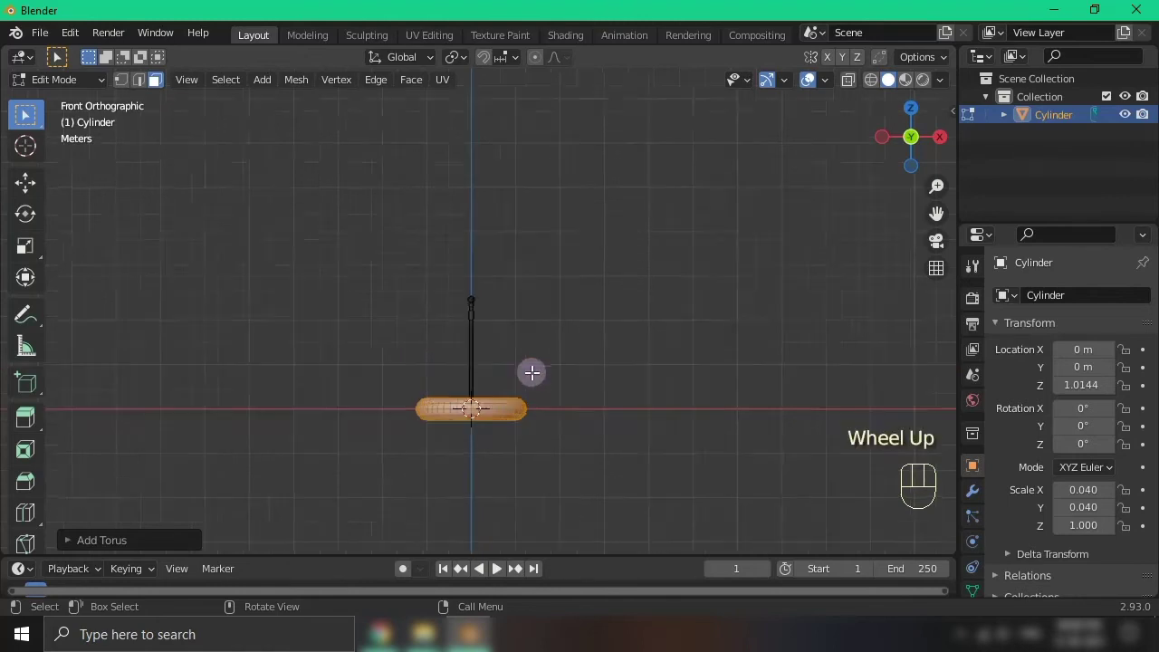
Rotate the torus 90° in the front view and 90° about global Z so its ring faces the front
key("r")
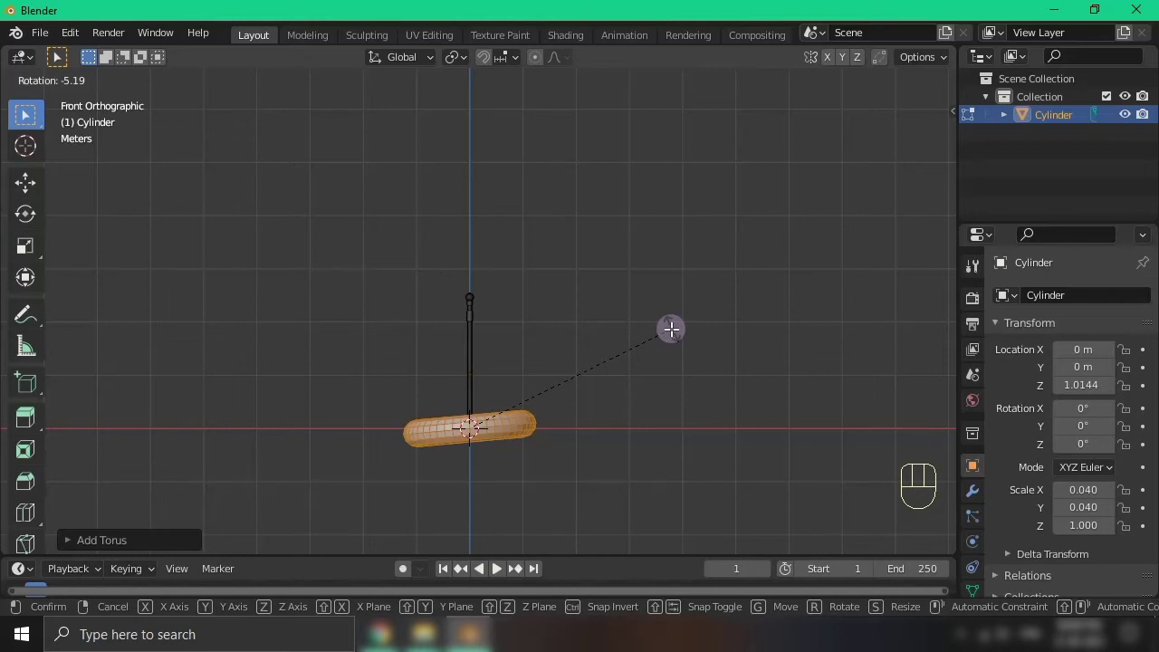
type("90")
key("Return")
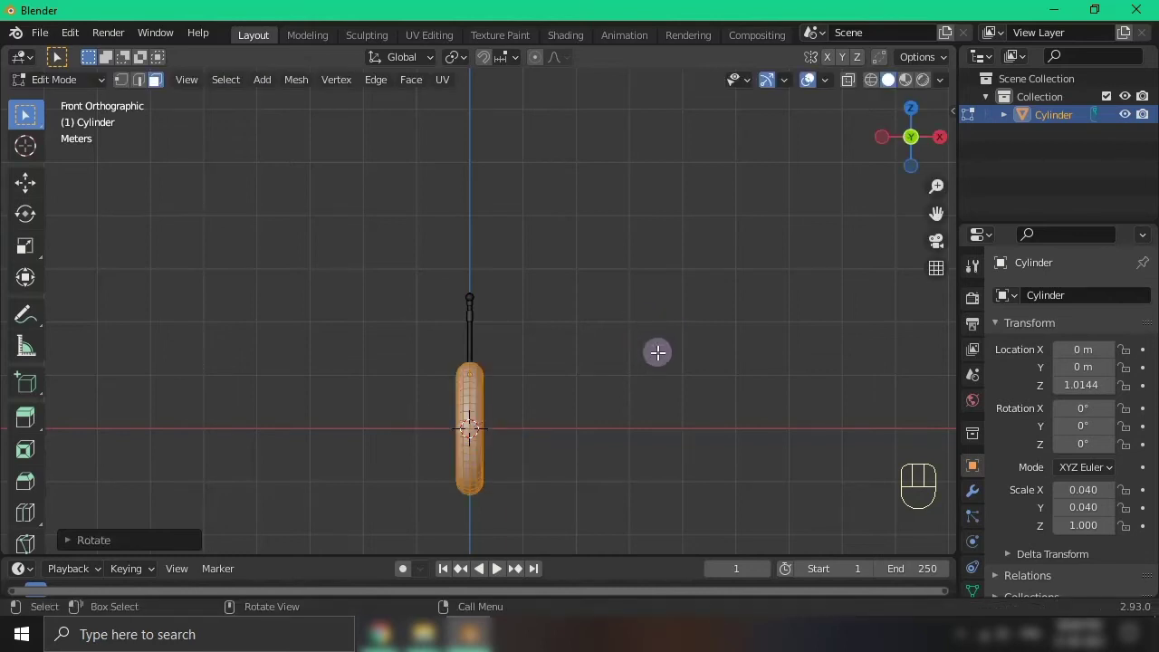
key("r")
type("z")
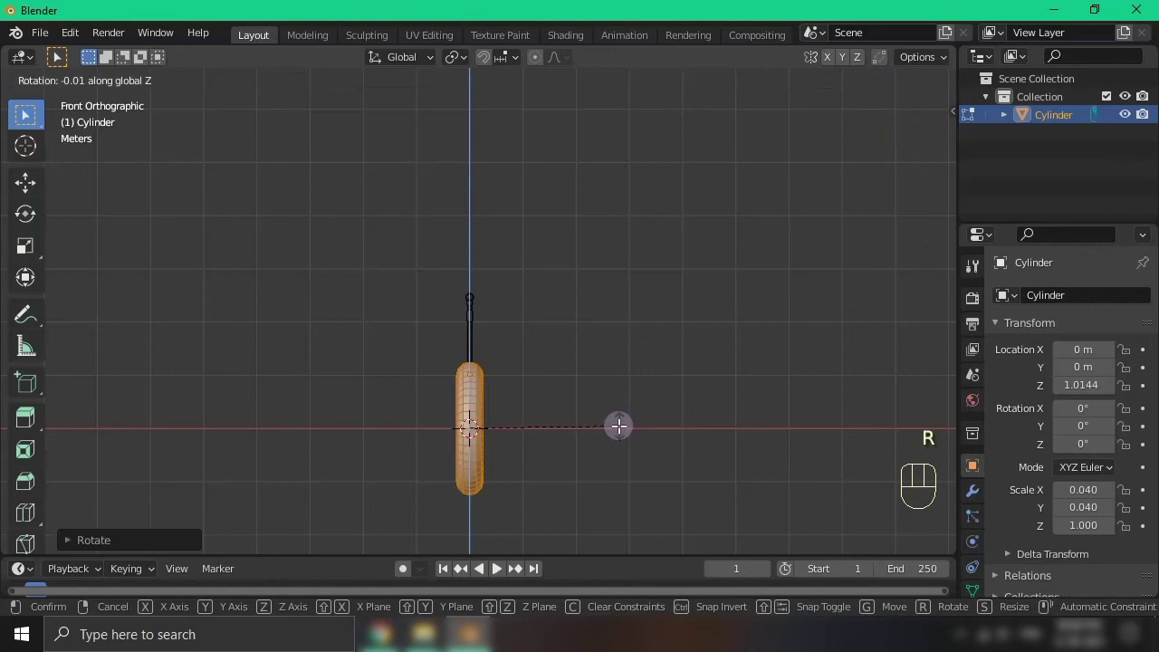
type("90")
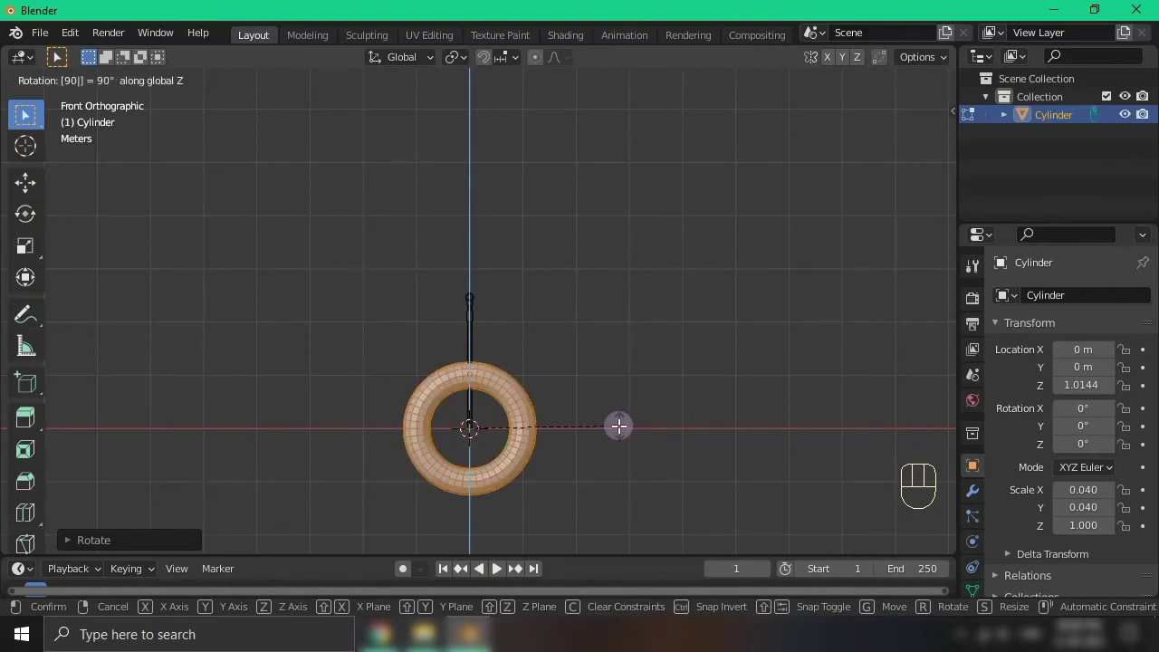
key("Return")
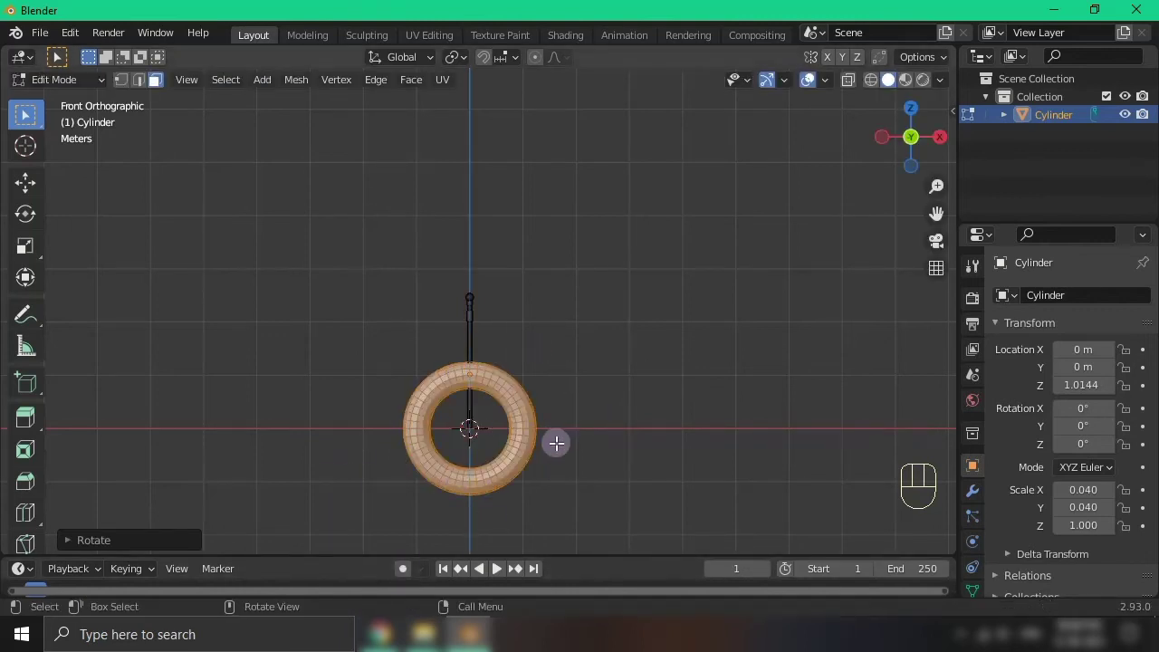
Move the torus up and away from the rod's axis, beside its upper end, and shrink it uniformly
scroll(554, 380, "up", 2)
key("g")
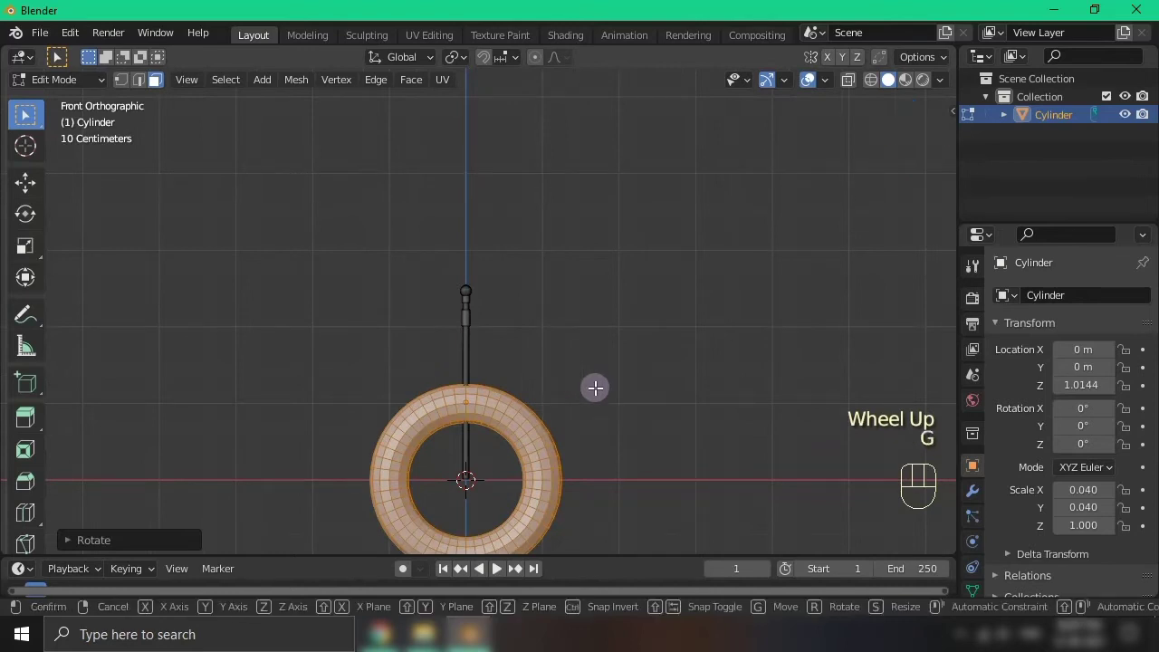
left_click(687, 233)
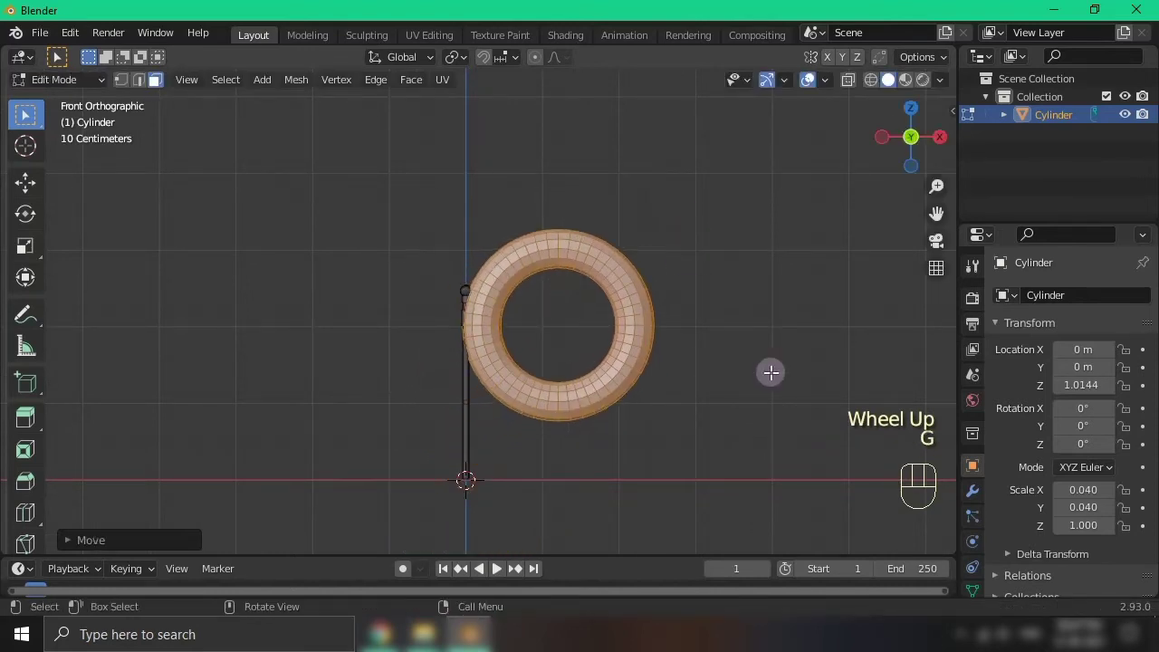
key("s")
left_click(602, 285)
scroll(634, 303, "up", 2)
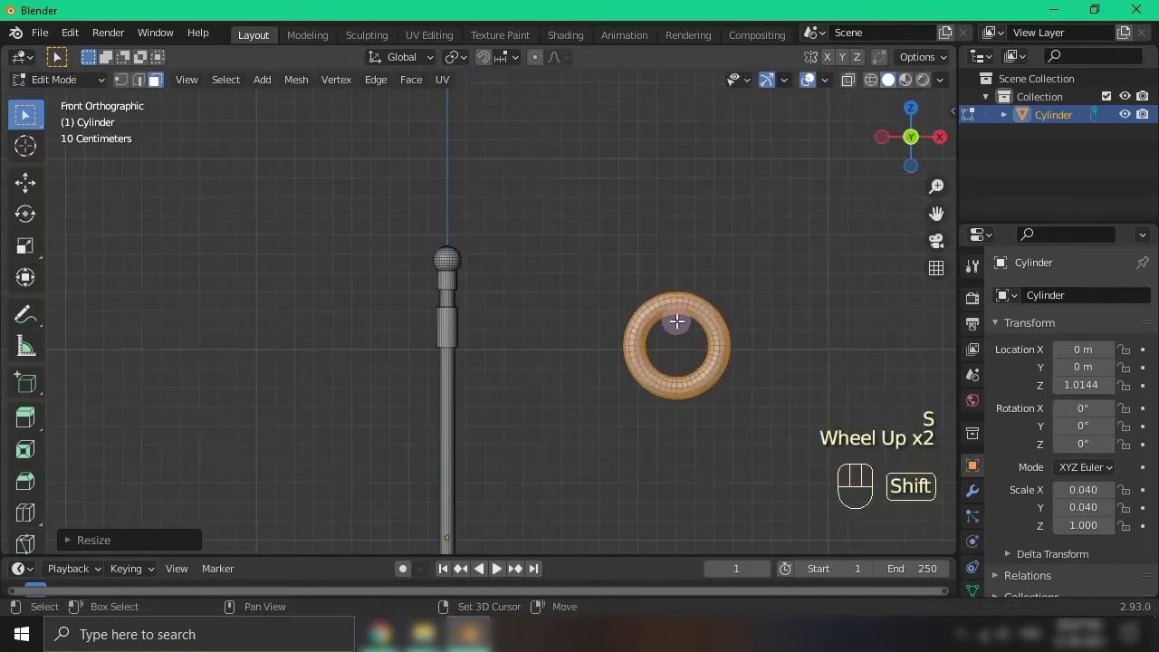
Move the torus about 0.85 m toward the rod so it sits just beside the wide collar
middle_click_drag(677, 319, 628, 320, "shift")
key("g")
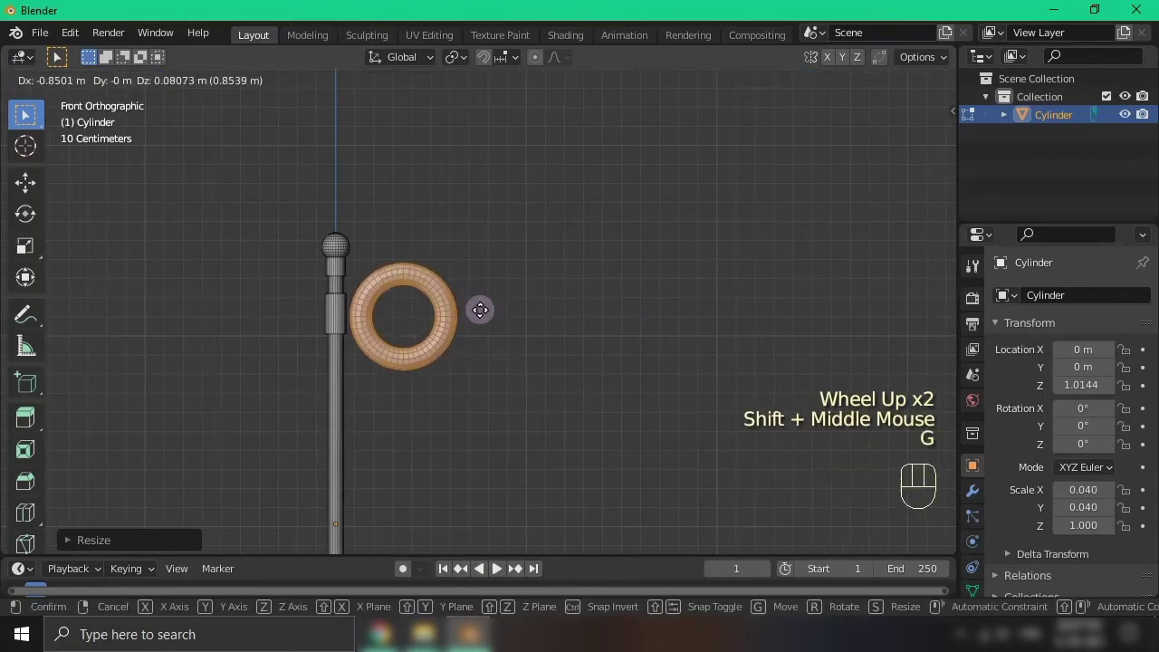
left_click(475, 309)
scroll(444, 334, "up", 2)
middle_click_drag(445, 334, 611, 374, "shift")
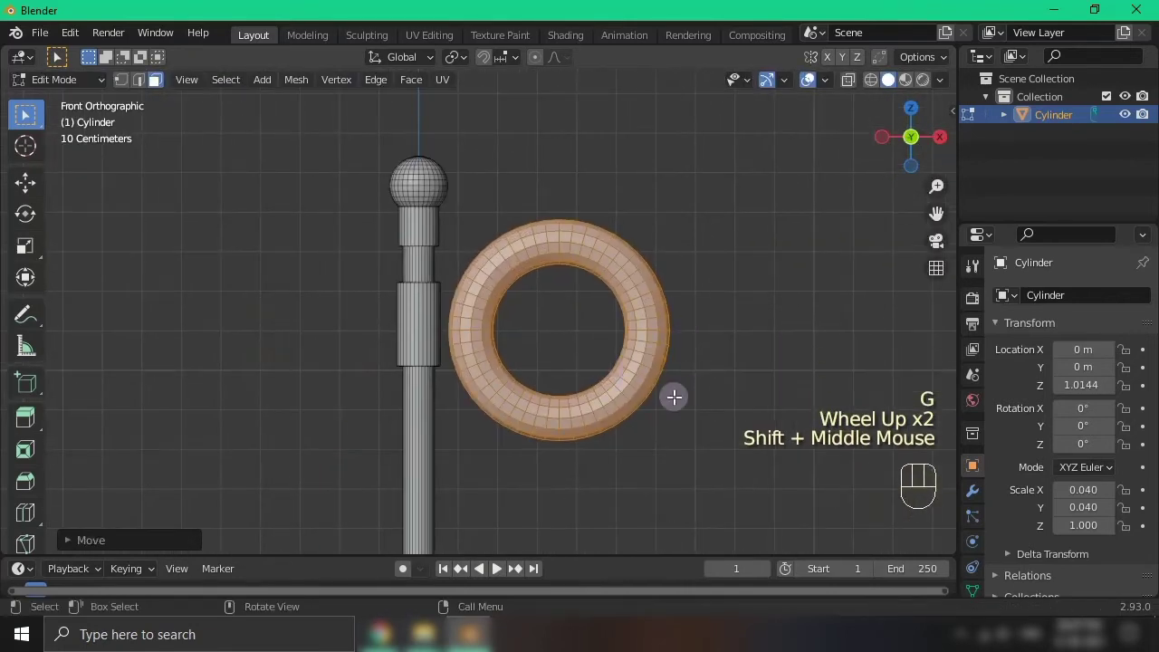
Scale the torus to about half its size, move it partly into the collar's side, and adjust its size slightly
key("s")
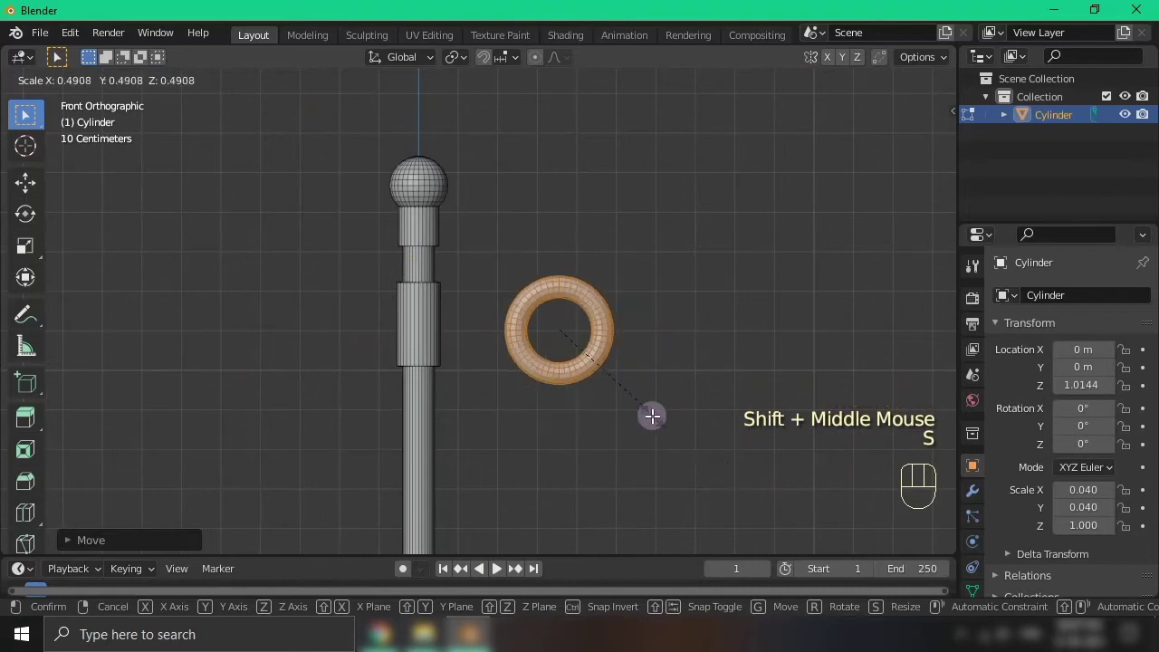
left_click(650, 415)
key("g")
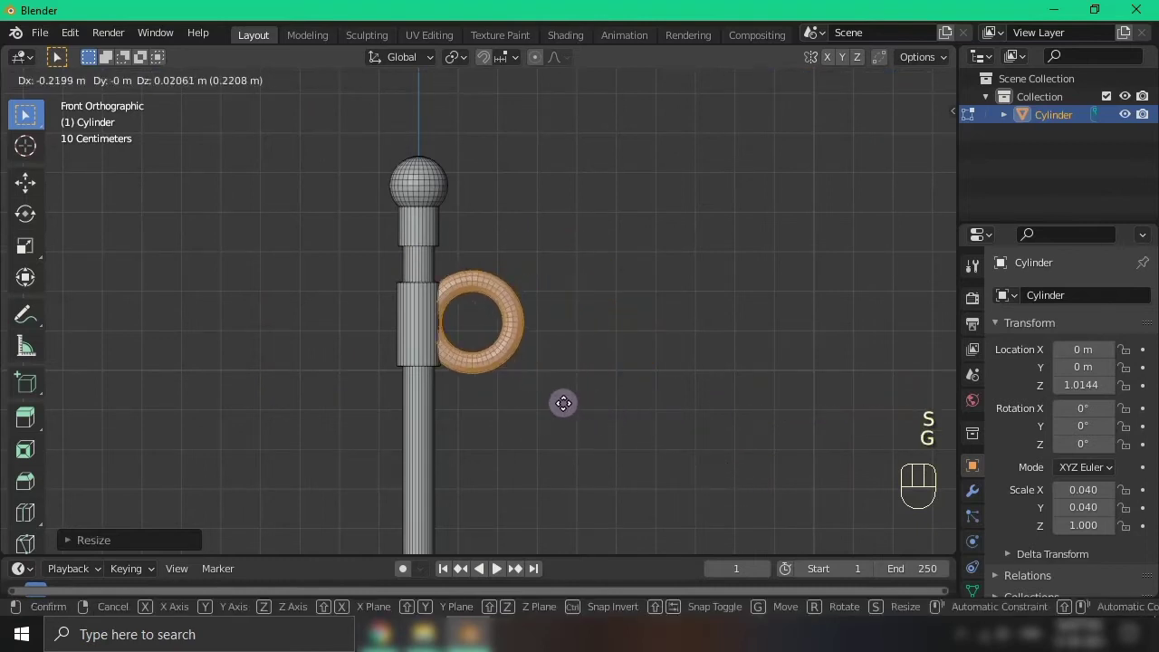
left_click(554, 401)
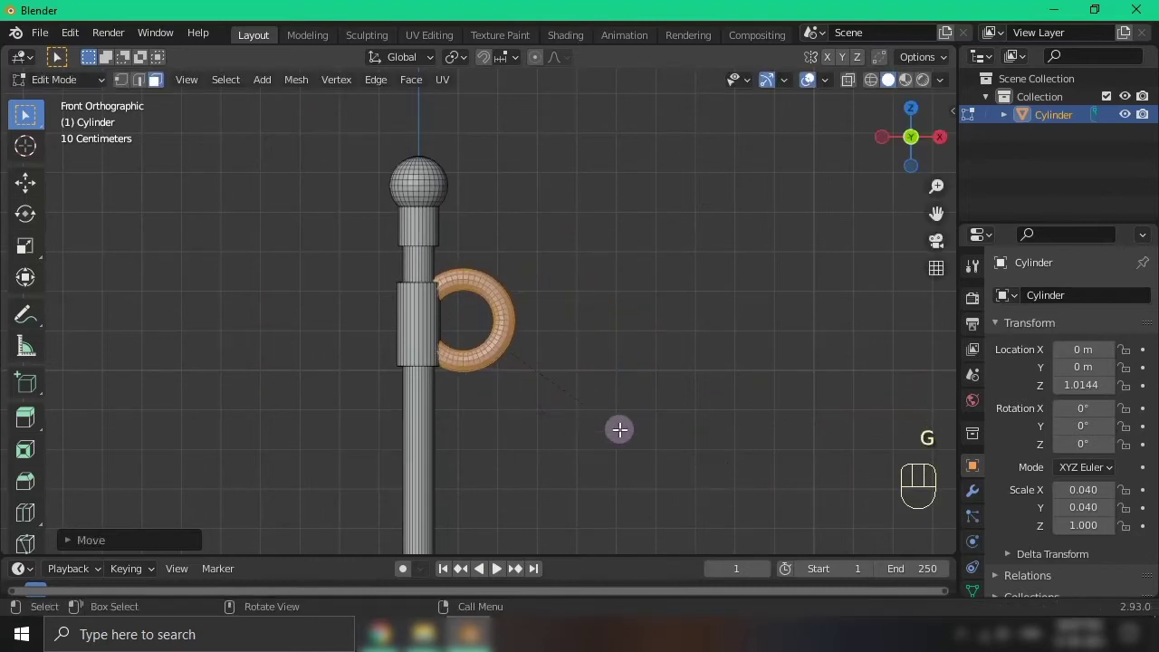
key("s")
left_click(591, 419)
scroll(591, 419, "up", 2)
middle_click_drag(569, 370, 587, 410, "shift")
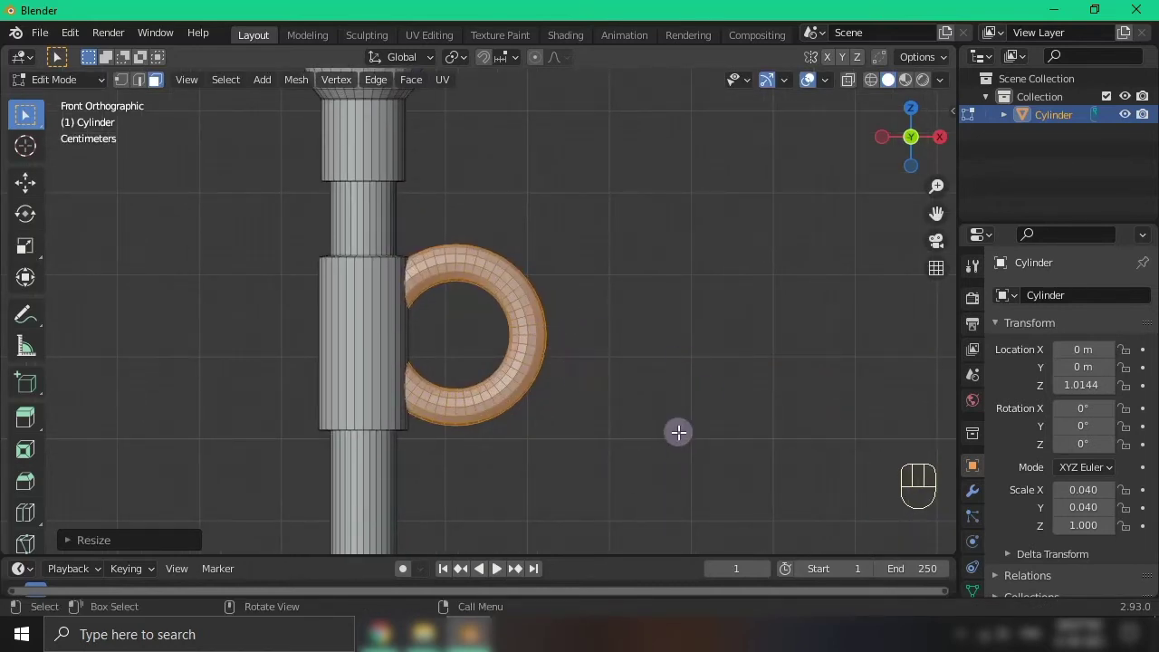
Shrink the torus uniformly to about two thirds of its size
scroll(390, 401, "down", 3)
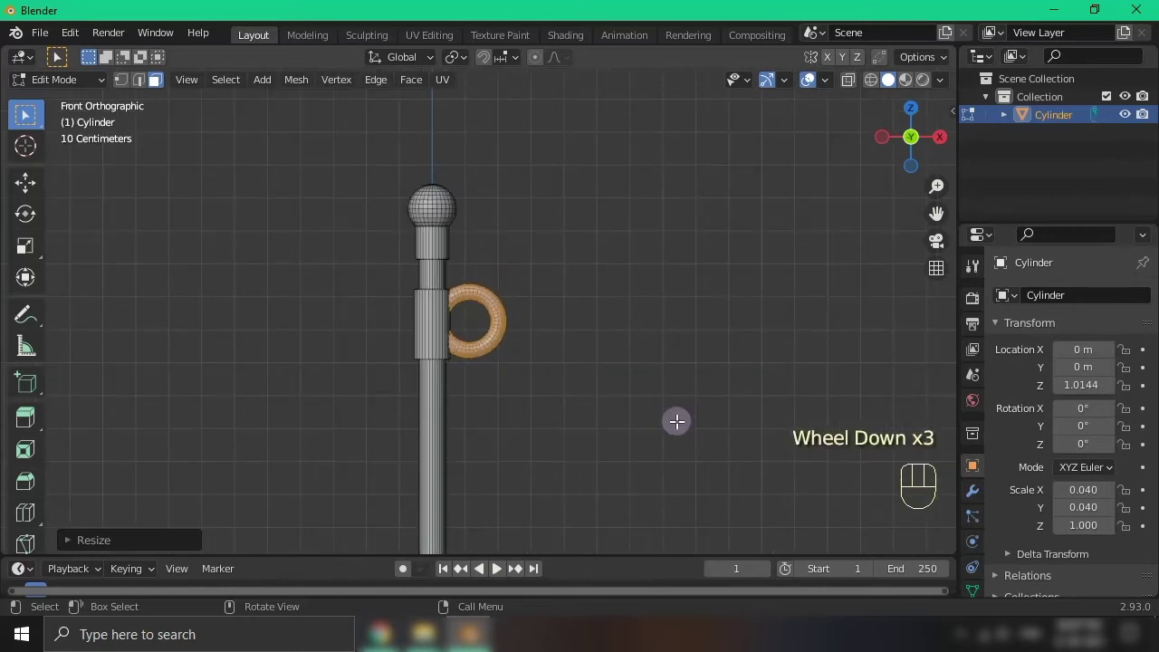
key("s")
left_click(610, 396)
scroll(533, 339, "up", 2)
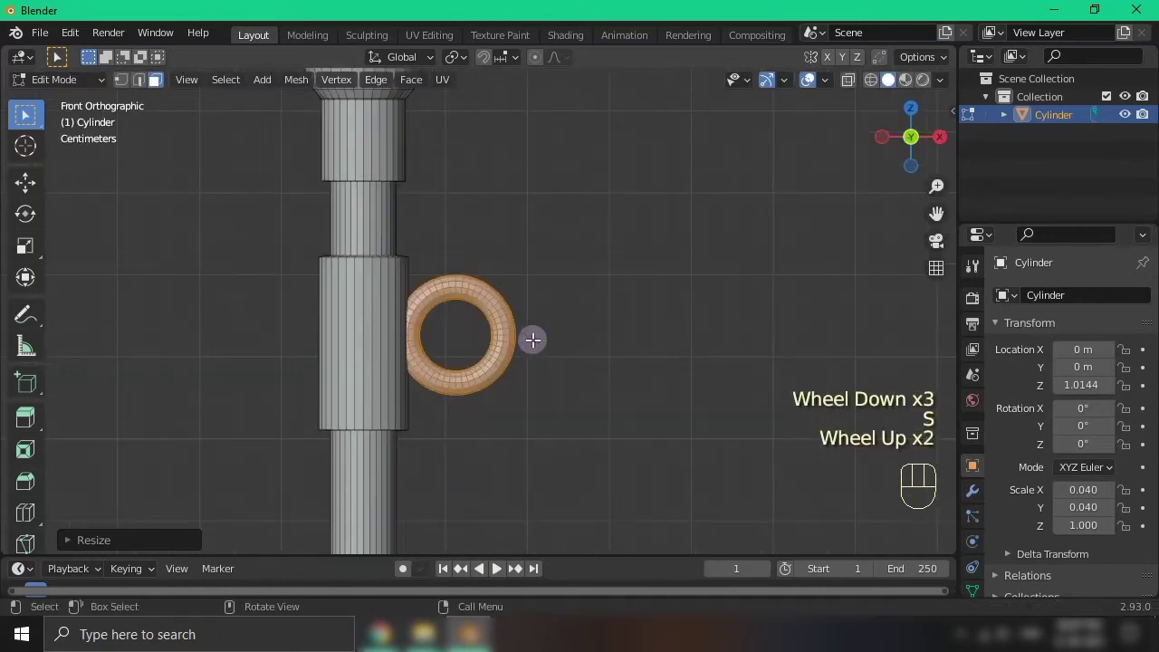
Move the torus up and inward so it sinks into the upper half of the collar, and switch to Object Mode
key("g")
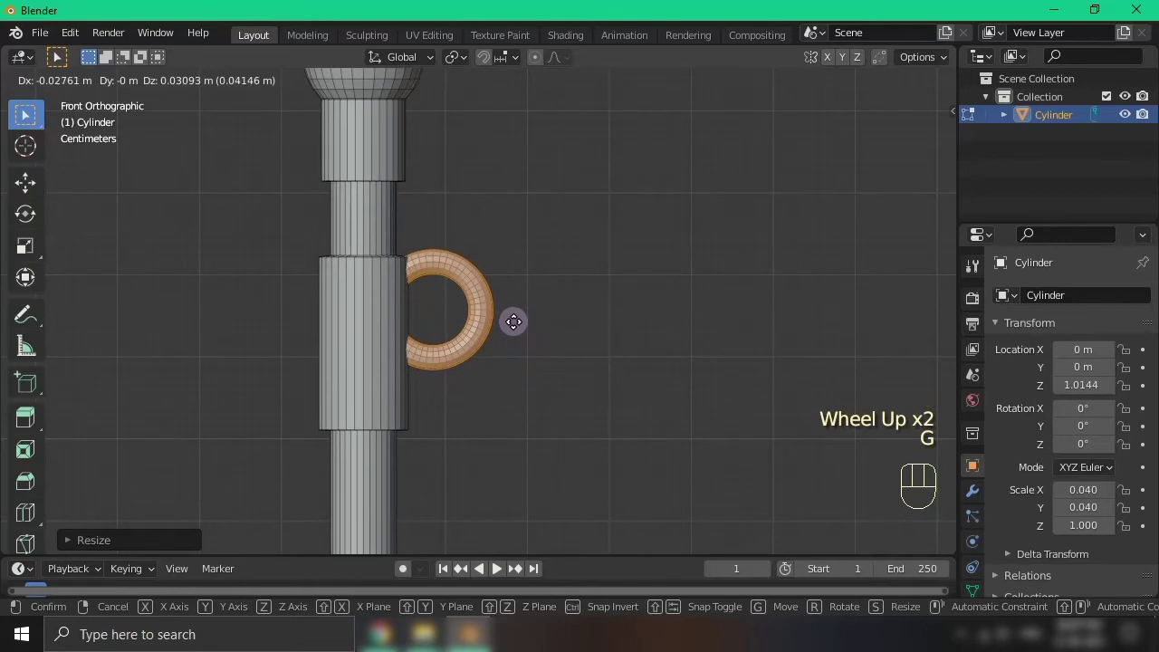
left_click(515, 321)
scroll(535, 331, "down", 1)
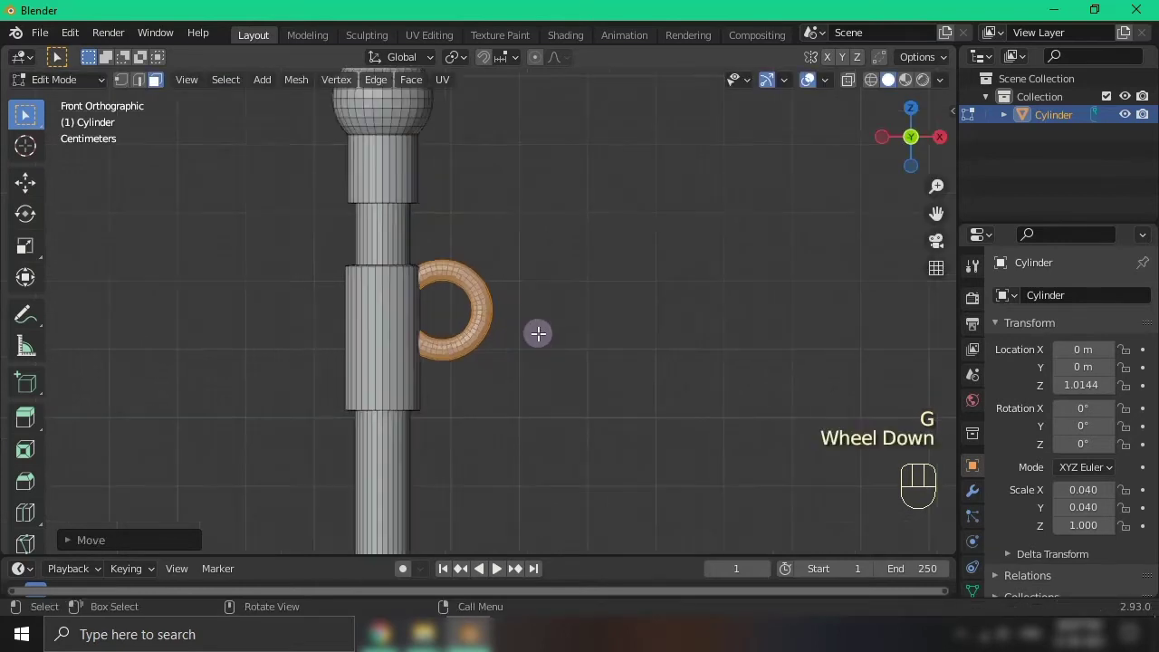
scroll(540, 337, "down", 1)
key("Tab")
middle_click_drag(534, 331, 630, 397)
scroll(544, 343, "up", 3)
scroll(549, 347, "down", 2)
scroll(487, 377, "down", 3)
scroll(470, 390, "up", 2)
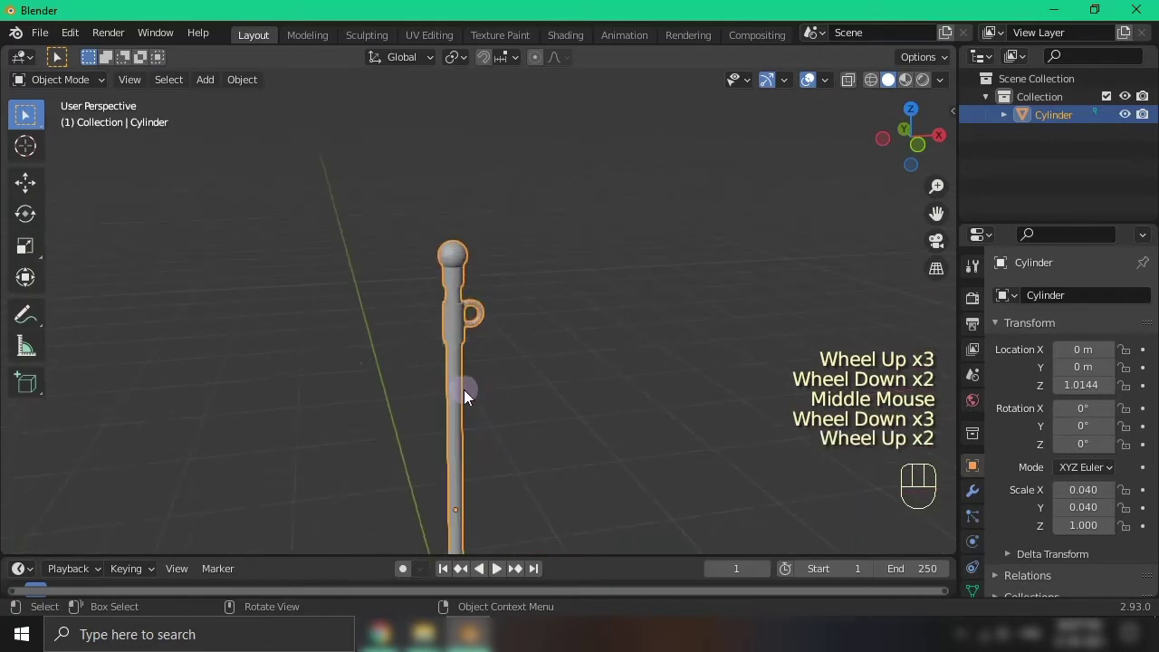
right_click(456, 268)
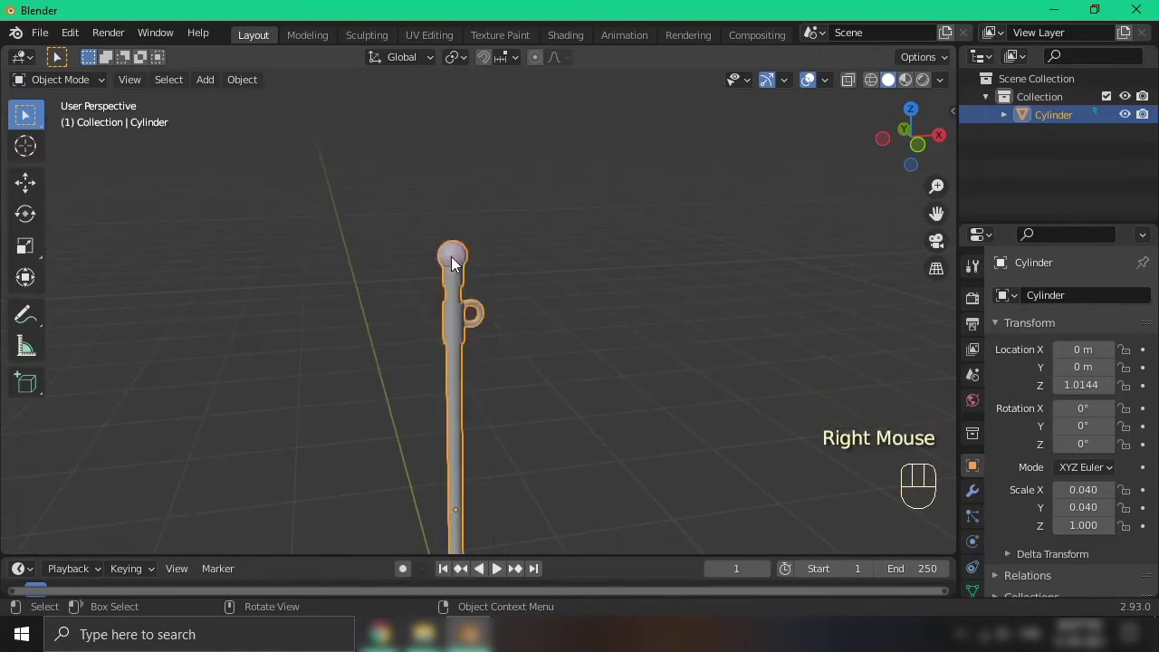
left_click(451, 256)
right_click(450, 256)
scroll(454, 258, "up", 1)
middle_click_drag(457, 257, 491, 334)
scroll(438, 346, "up", 3)
key("ctrl+z")
scroll(633, 320, "down", 2)
scroll(488, 327, "up", 2)
scroll(484, 322, "down", 1)
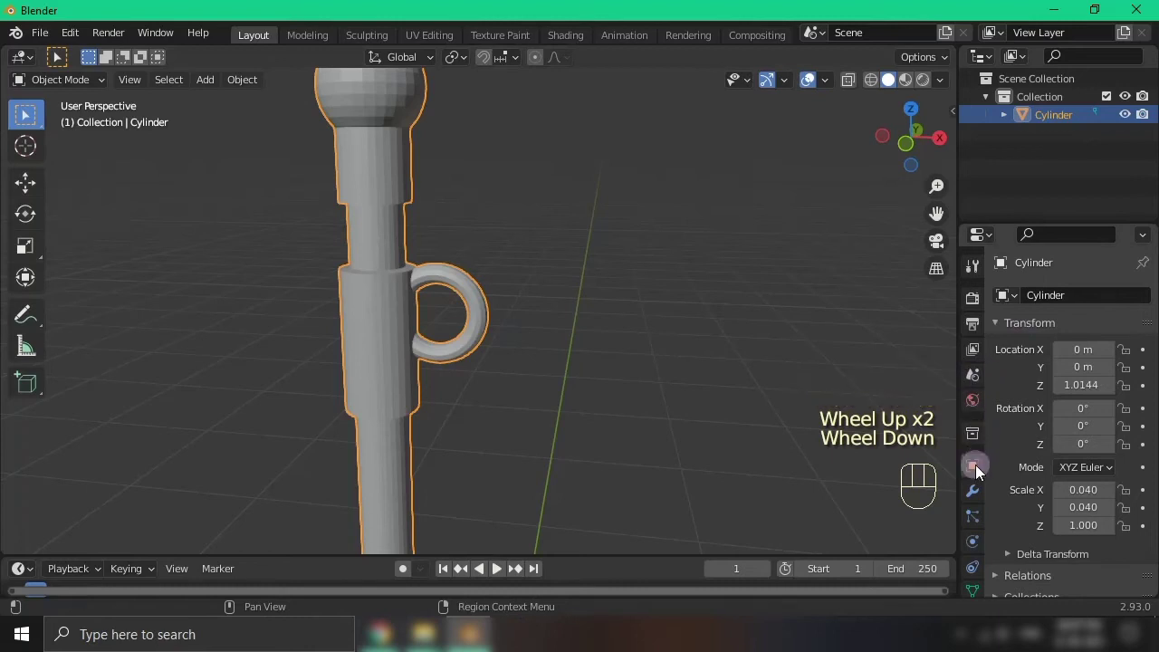
Add a Subdivision Surface modifier to the rod object
left_click(971, 489)
left_click(1042, 295)
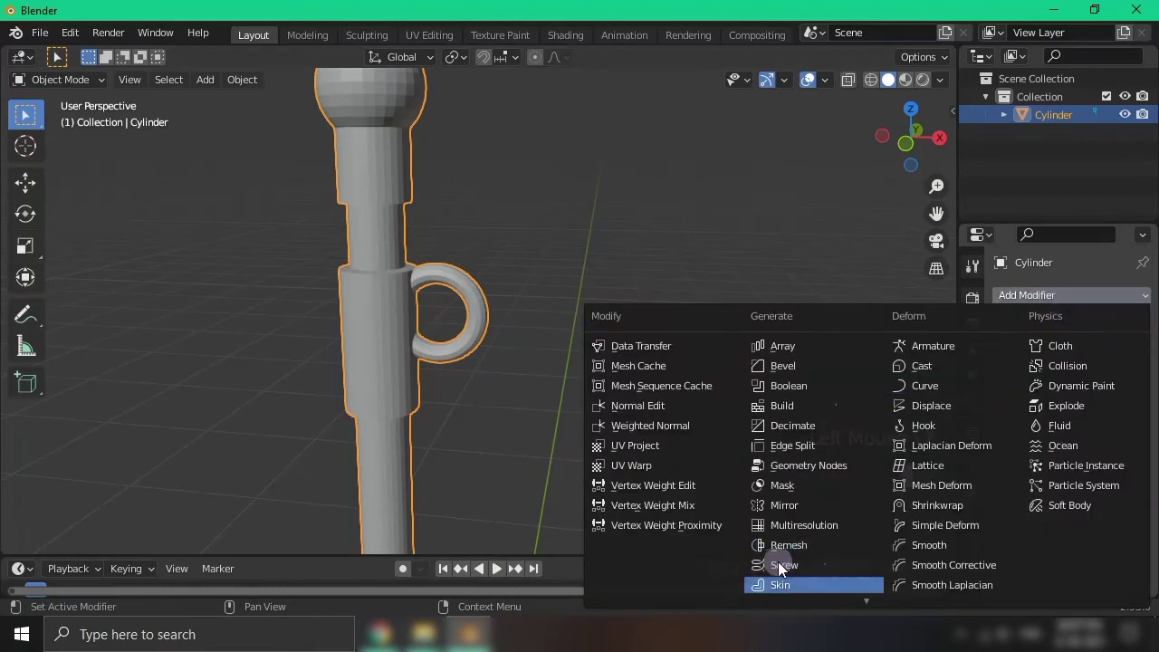
scroll(778, 561, "down", 4)
left_click(802, 544)
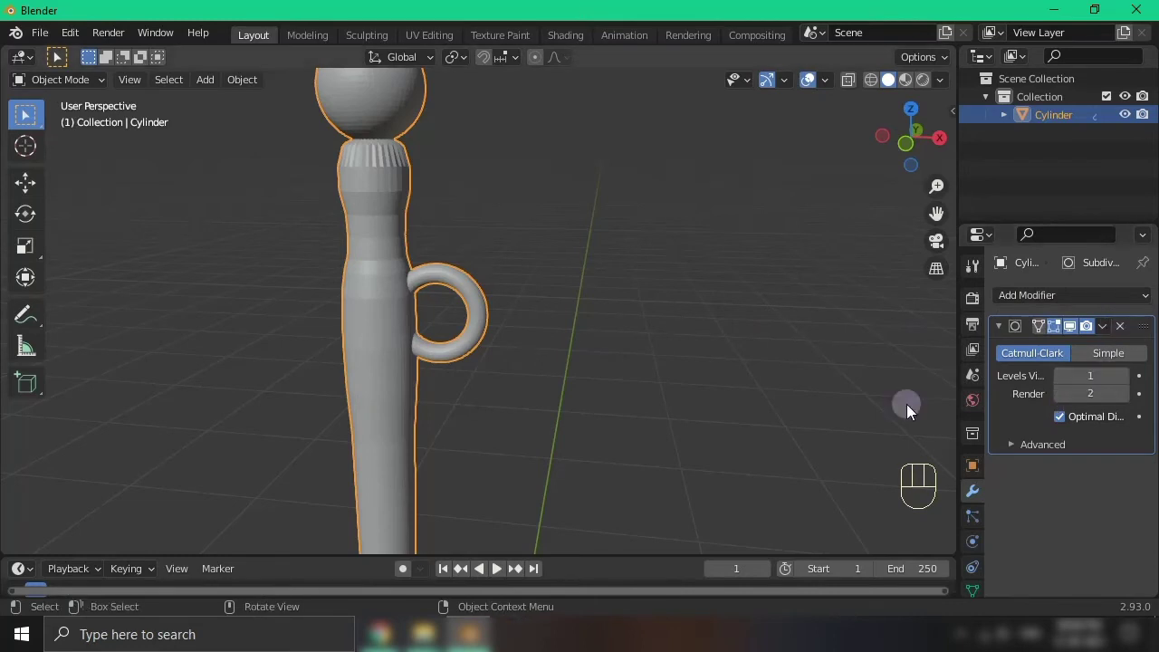
Enter Edit Mode and turn on the Subdivision modifier's on-cage display so the editing cage follows the smoothed surface
key("Tab")
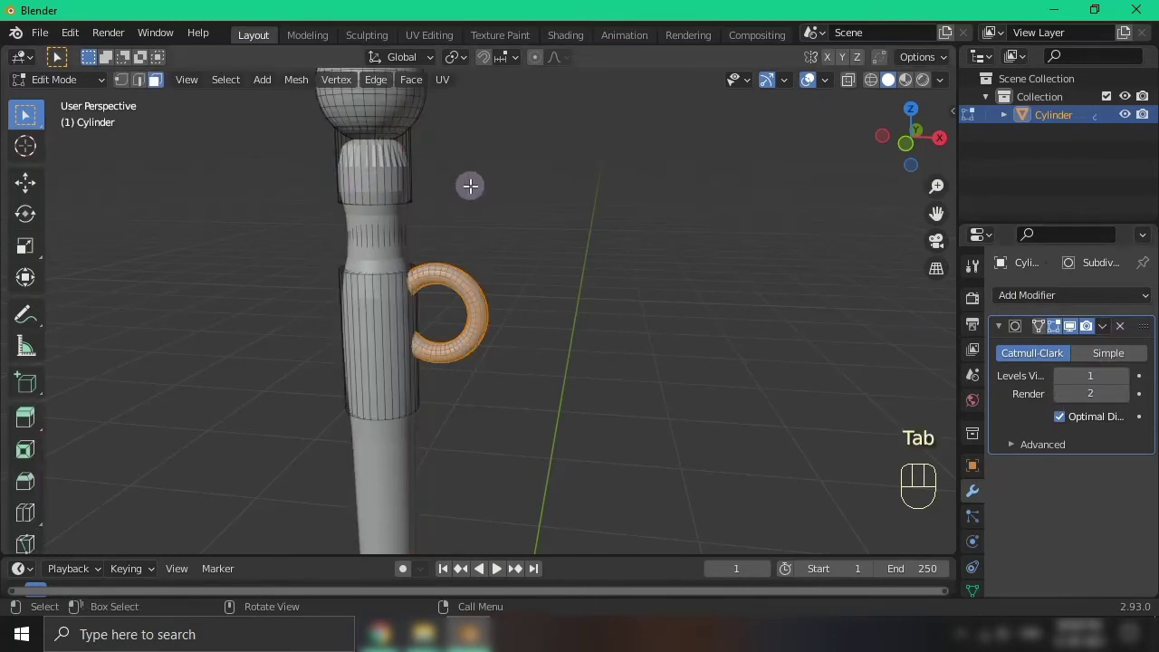
middle_click_drag(469, 186, 534, 274, "shift")
scroll(535, 274, "up", 3)
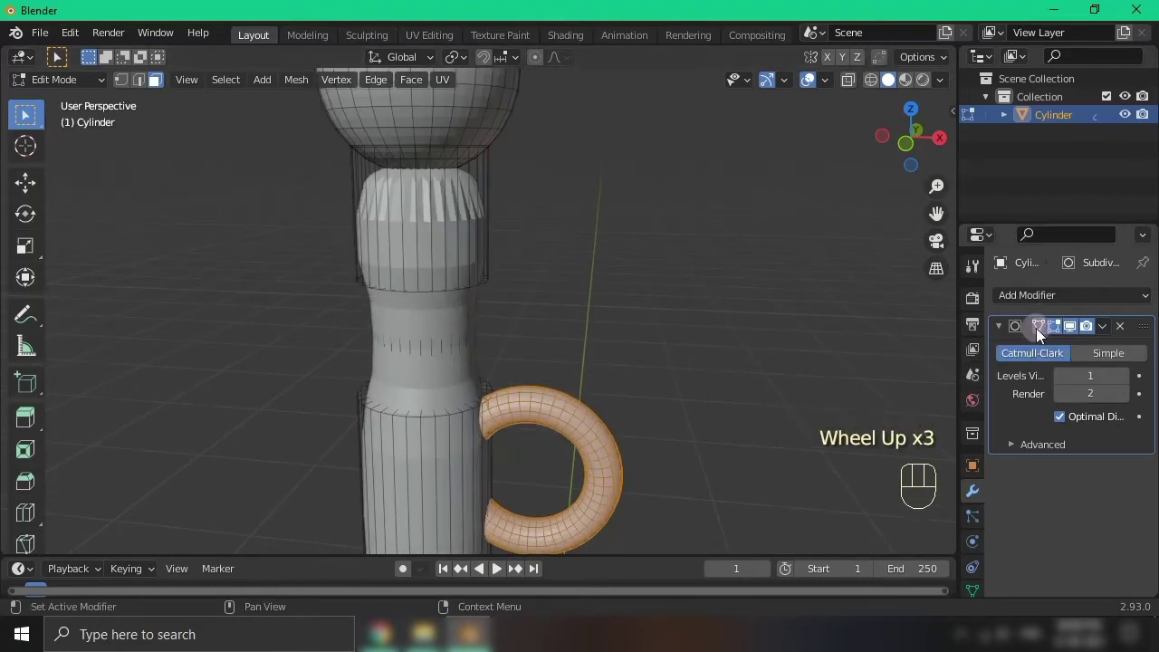
left_click(1035, 327)
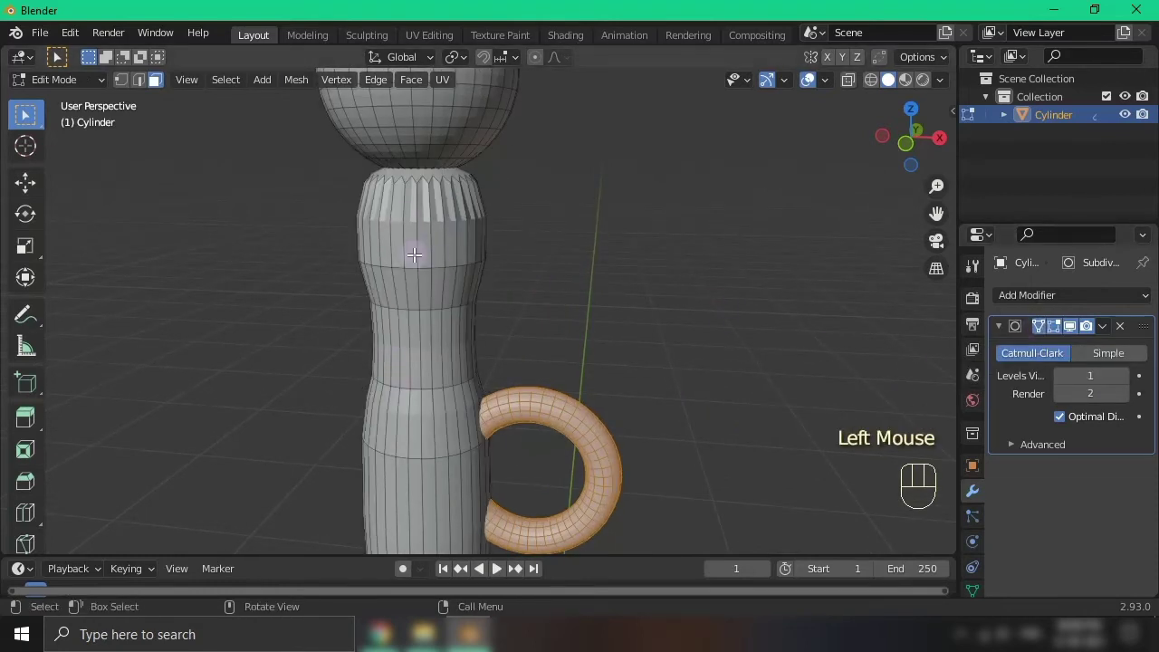
Switch to edge selection and select the zigzag edge loop around the cap's rim beneath the sphere
middle_click_drag(491, 202, 444, 237, "shift")
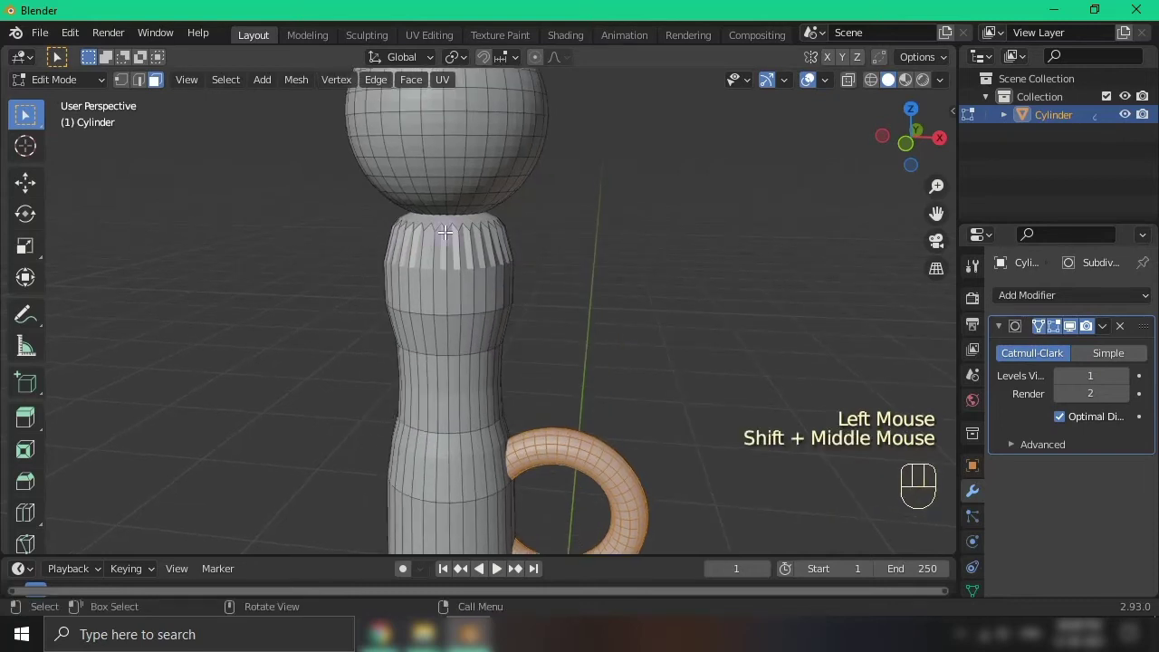
left_click(444, 231, "alt")
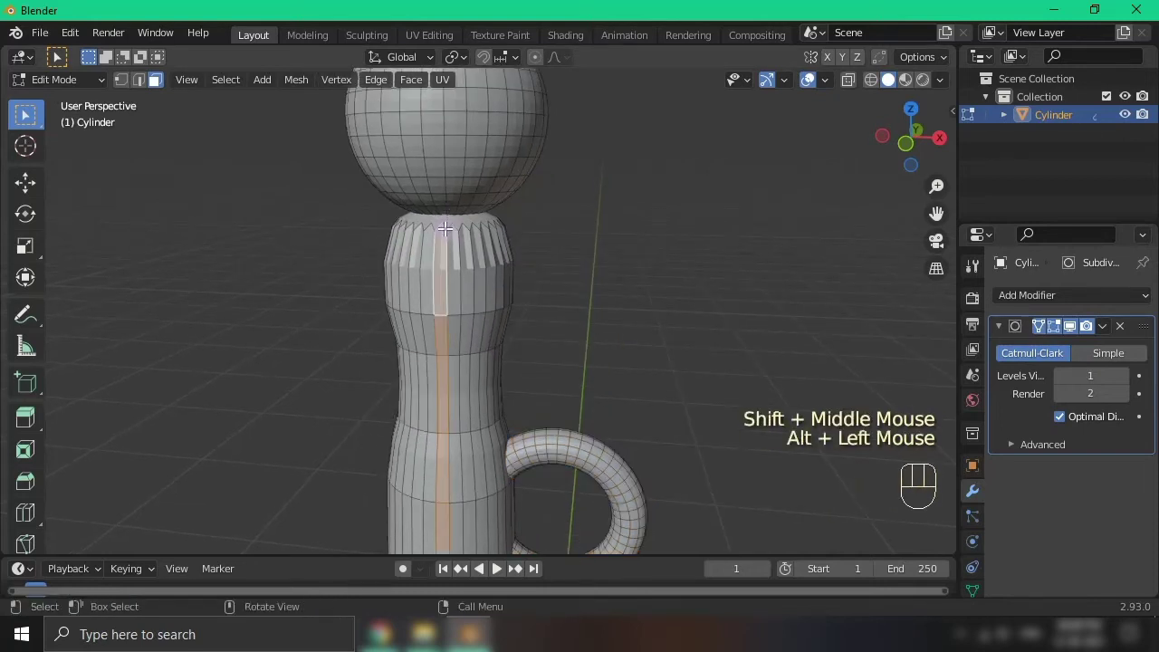
key("2")
middle_click_drag(496, 223, 541, 336, "shift")
scroll(642, 288, "up", 3)
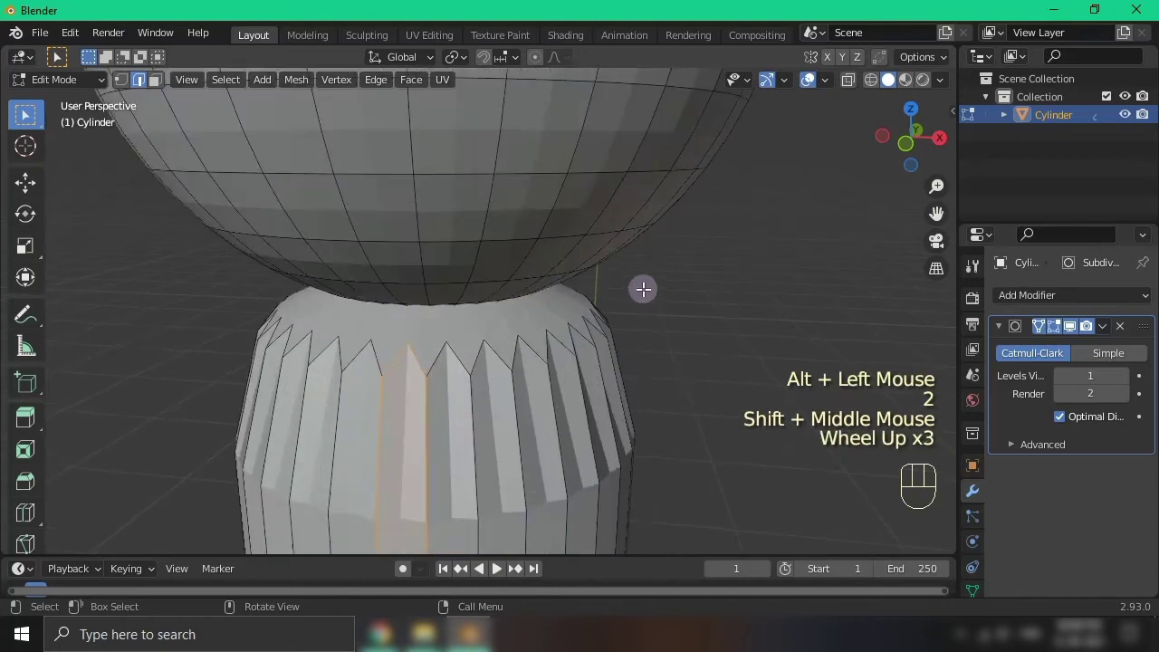
left_click(714, 323)
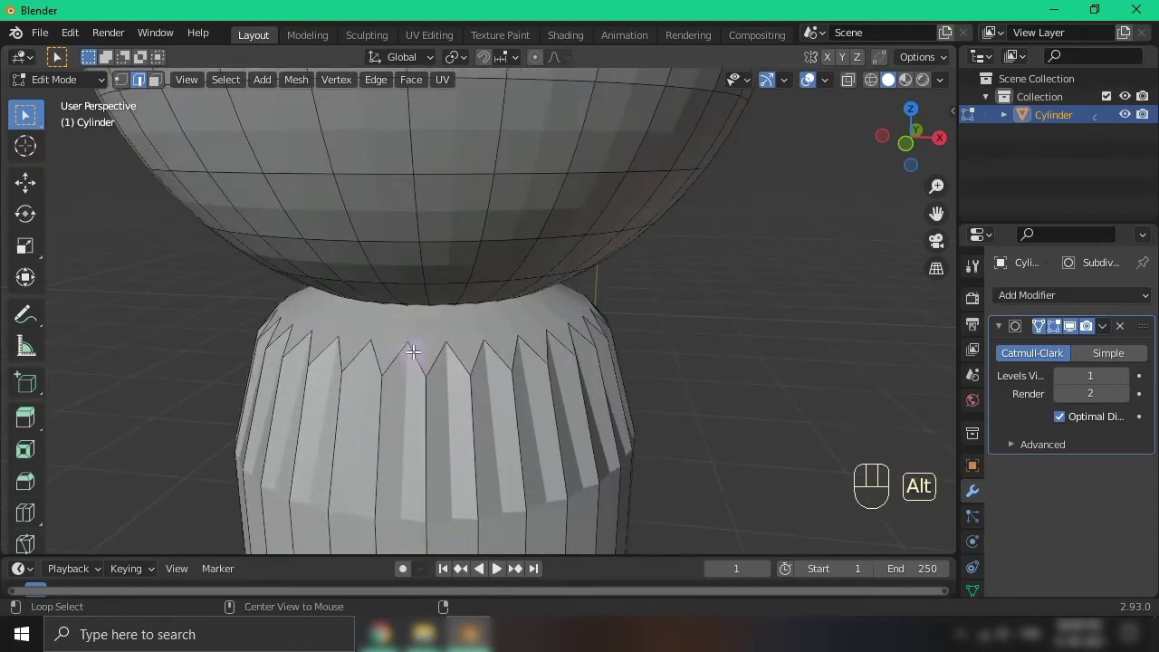
left_click(412, 350, "alt")
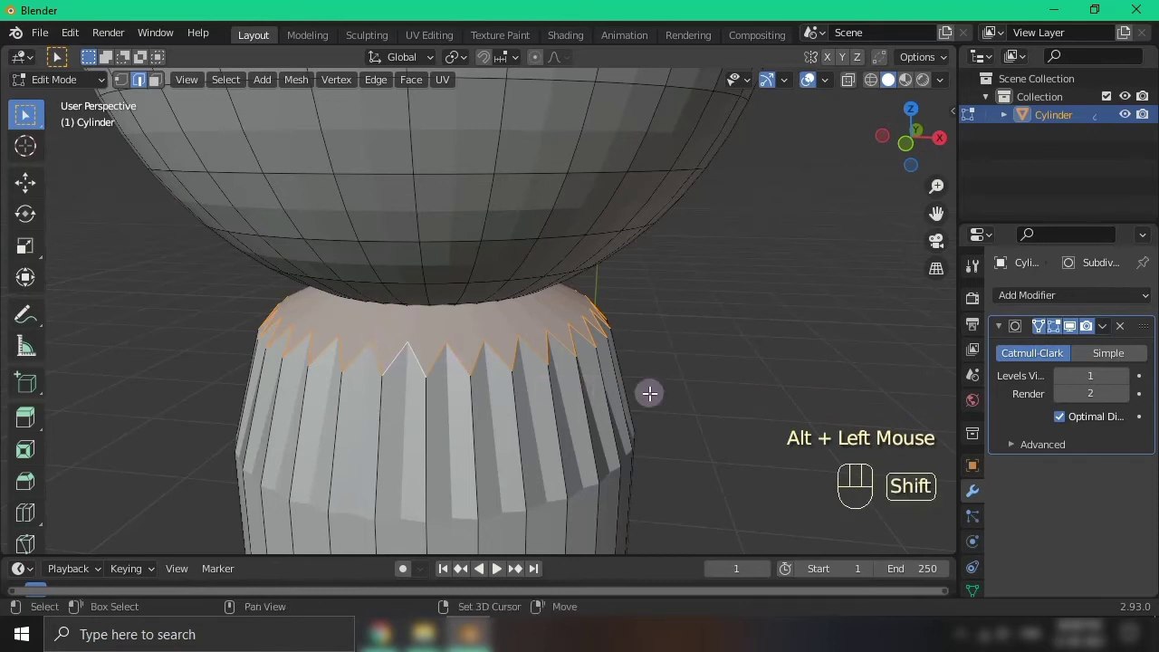
Select the edge loop where the cap meets the narrow neck and give it an edge crease of 1.000
middle_click_drag(649, 392, 631, 151, "shift")
left_click(499, 402, "alt")
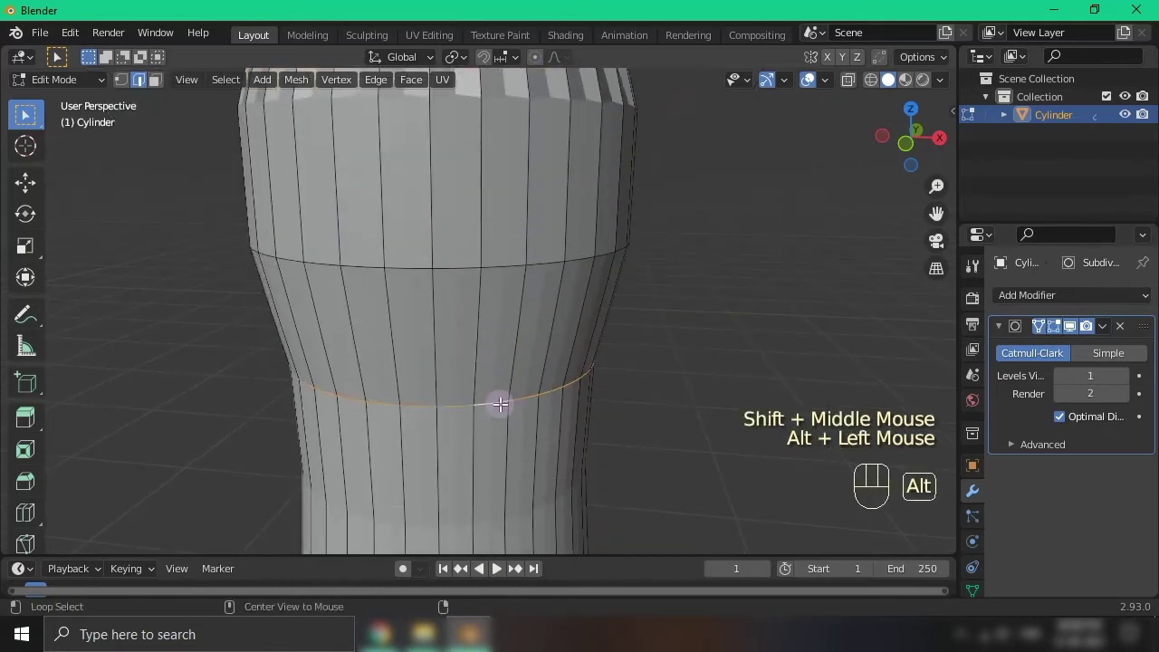
scroll(620, 360, "down", 2)
key("shift+e")
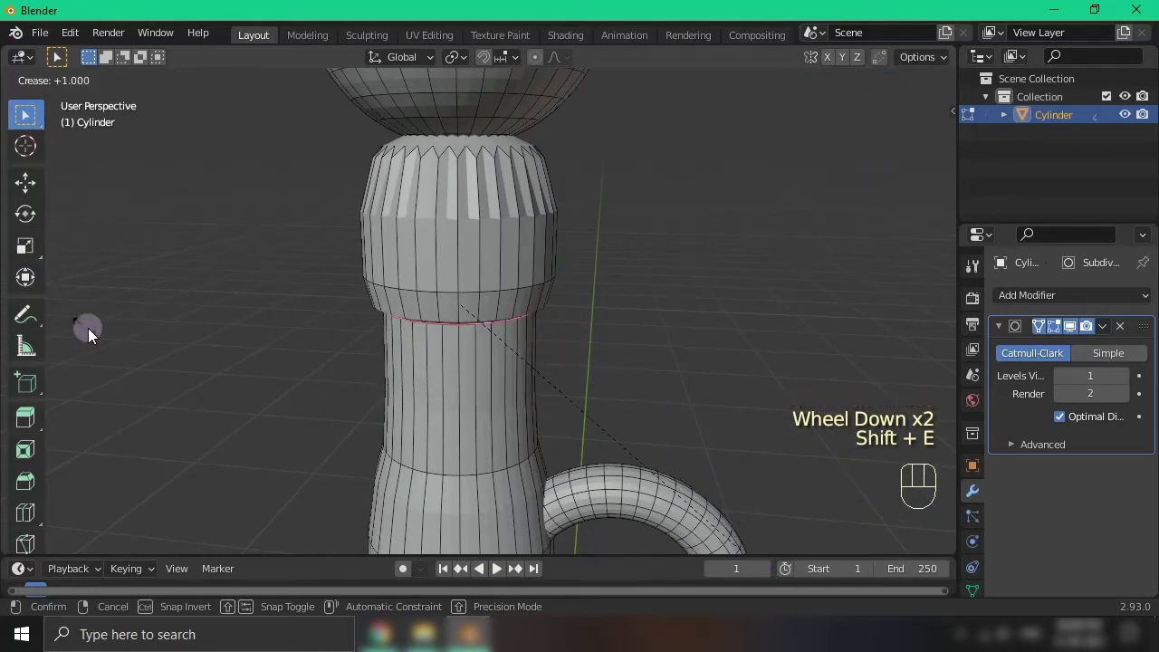
left_click(167, 359)
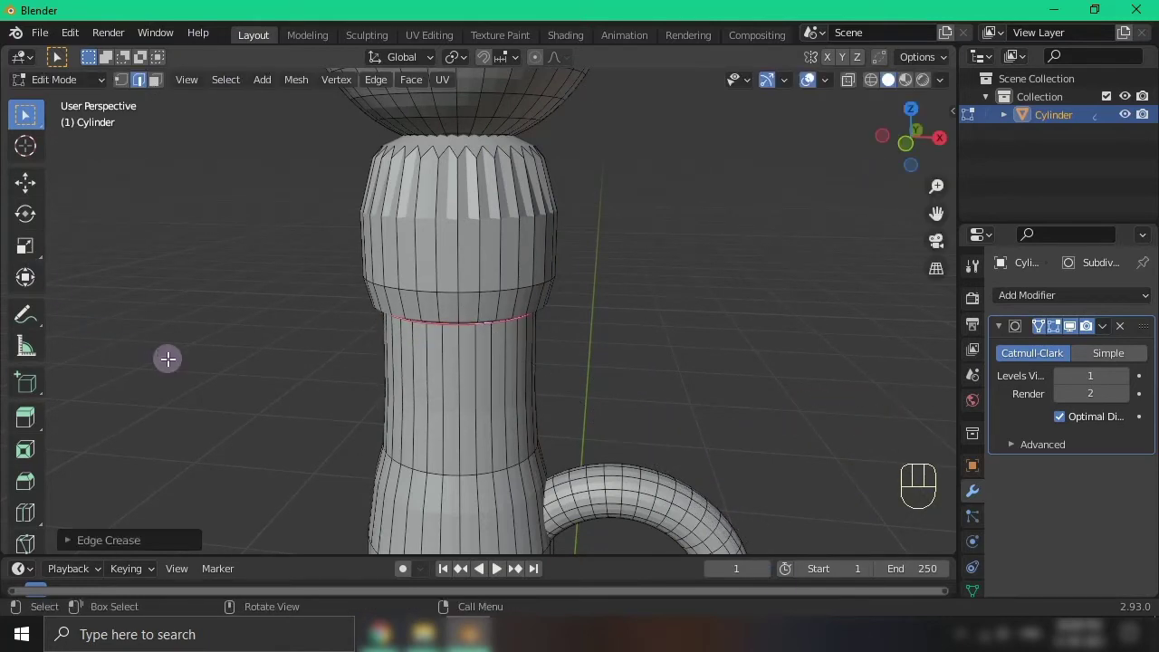
Select the zigzag edge loop around the cap's rim beneath the sphere and give it an edge crease of 1.000
scroll(246, 287, "down", 2)
middle_click_drag(253, 290, 490, 323, "shift")
scroll(490, 323, "up", 1)
scroll(489, 323, "up", 2)
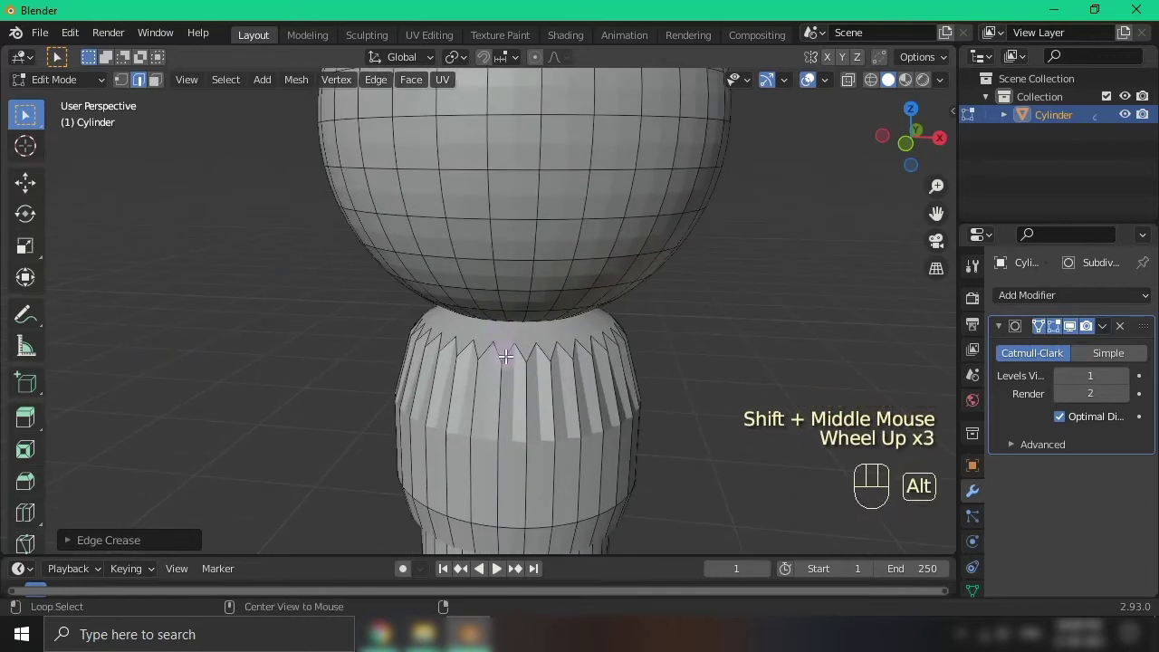
left_click(504, 351, "alt")
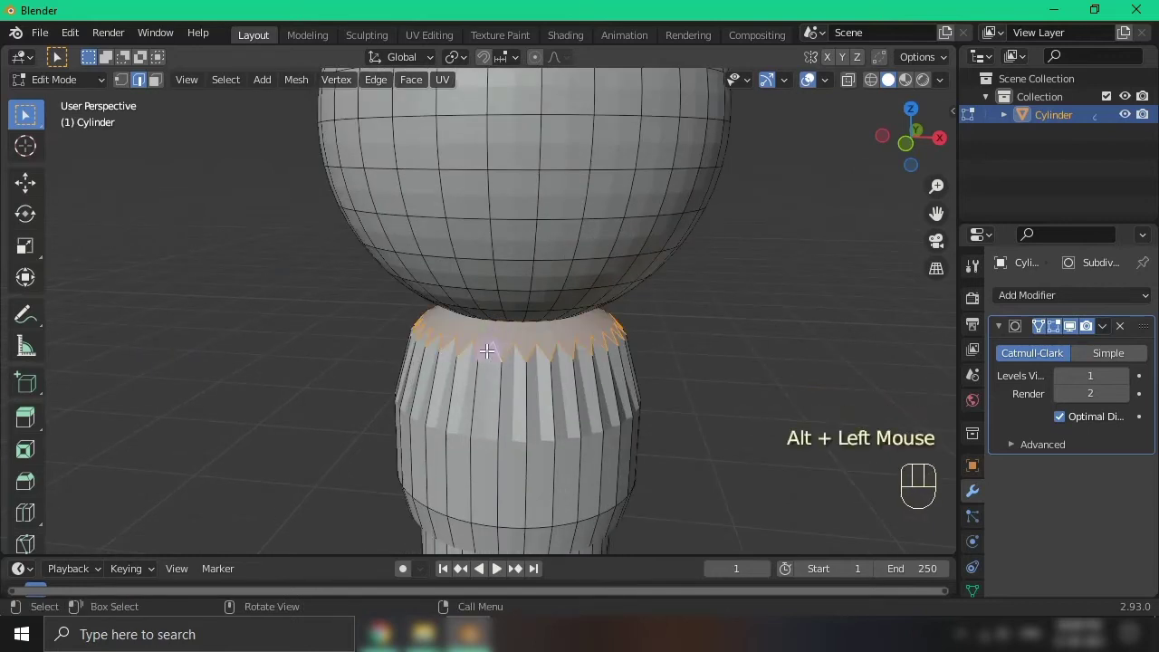
key("shift+e")
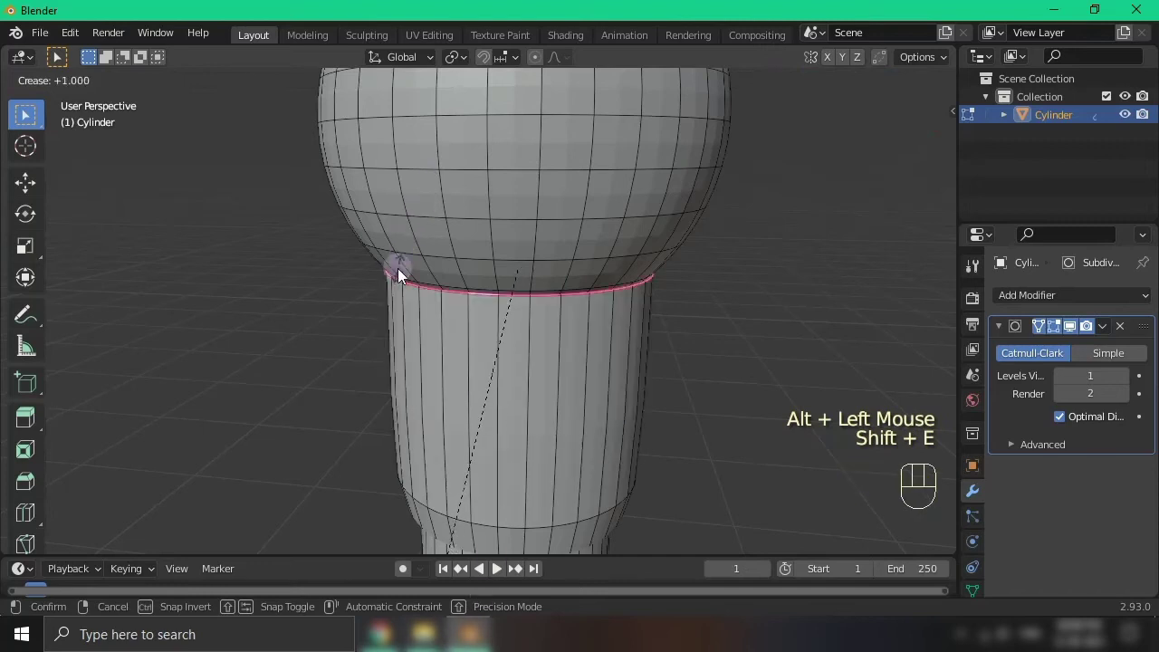
left_click(390, 295)
Select the edge loop around the cap's lower rim, just above the creased neck joint, and crease it into a sharp edge
scroll(382, 318, "down", 2)
middle_click_drag(509, 316, 452, 171, "shift")
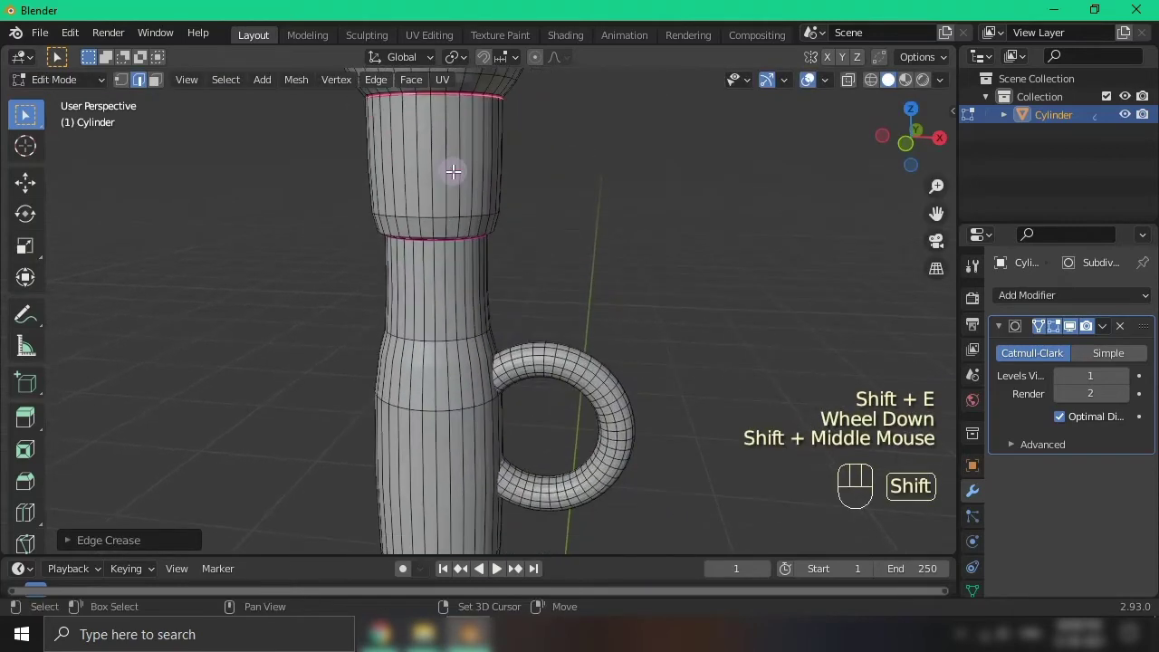
scroll(563, 233, "up", 2)
left_click(589, 285)
middle_click_drag(589, 285, 513, 370, "shift")
scroll(541, 263, "up", 2)
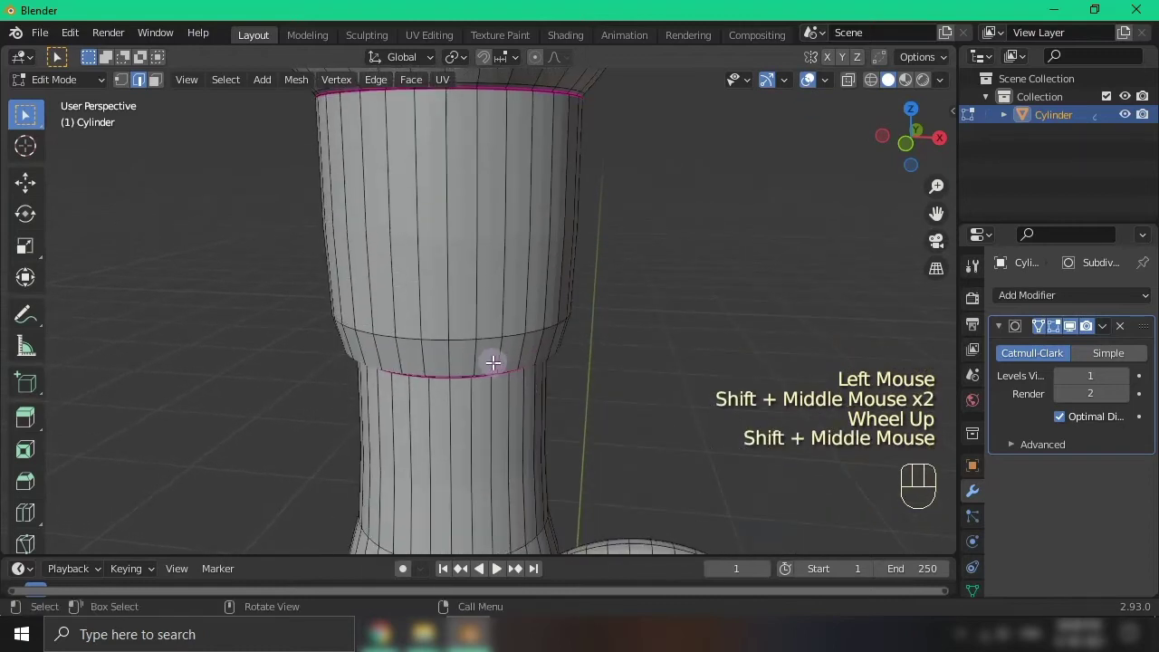
left_click(475, 332, "alt")
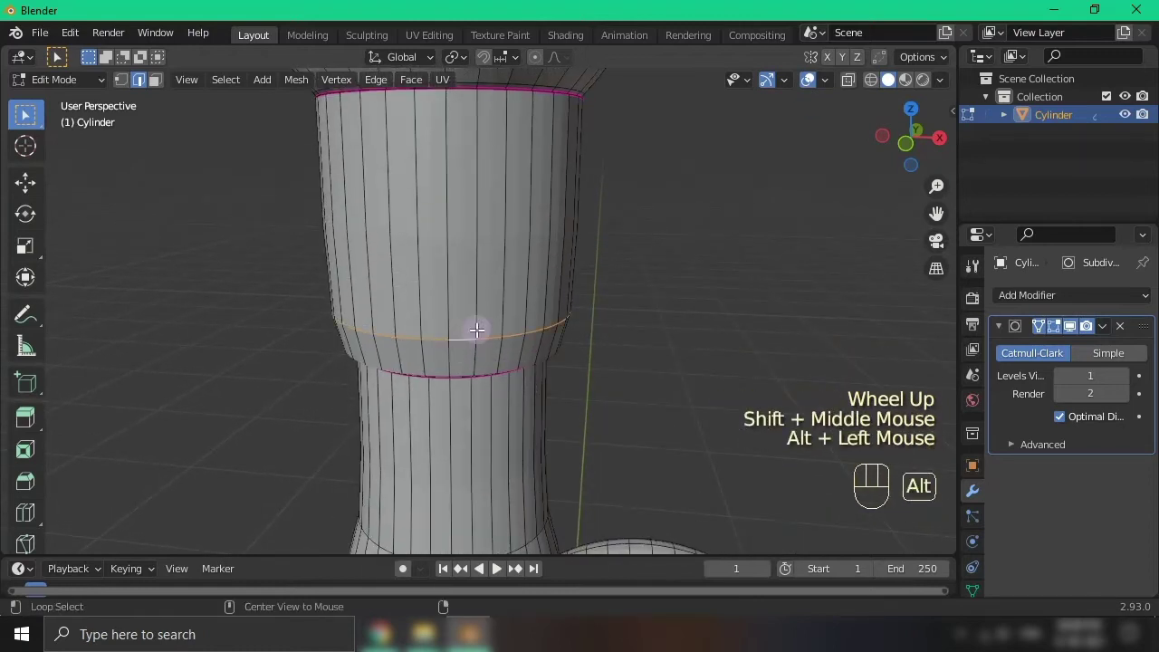
key("shift+e")
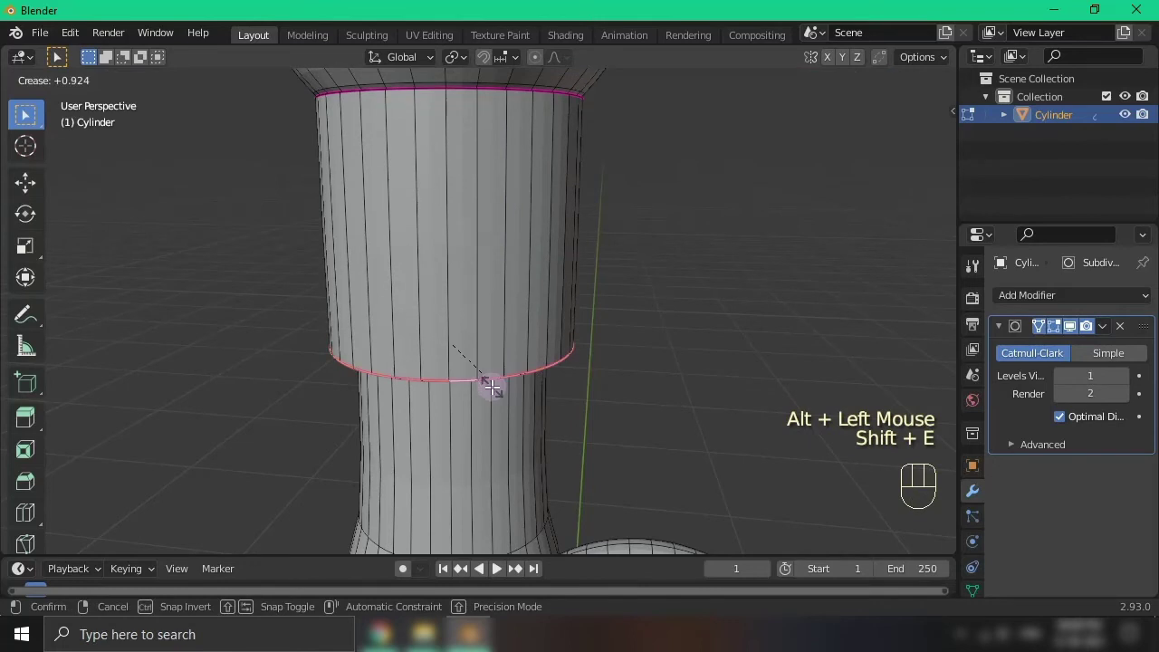
left_click(546, 444)
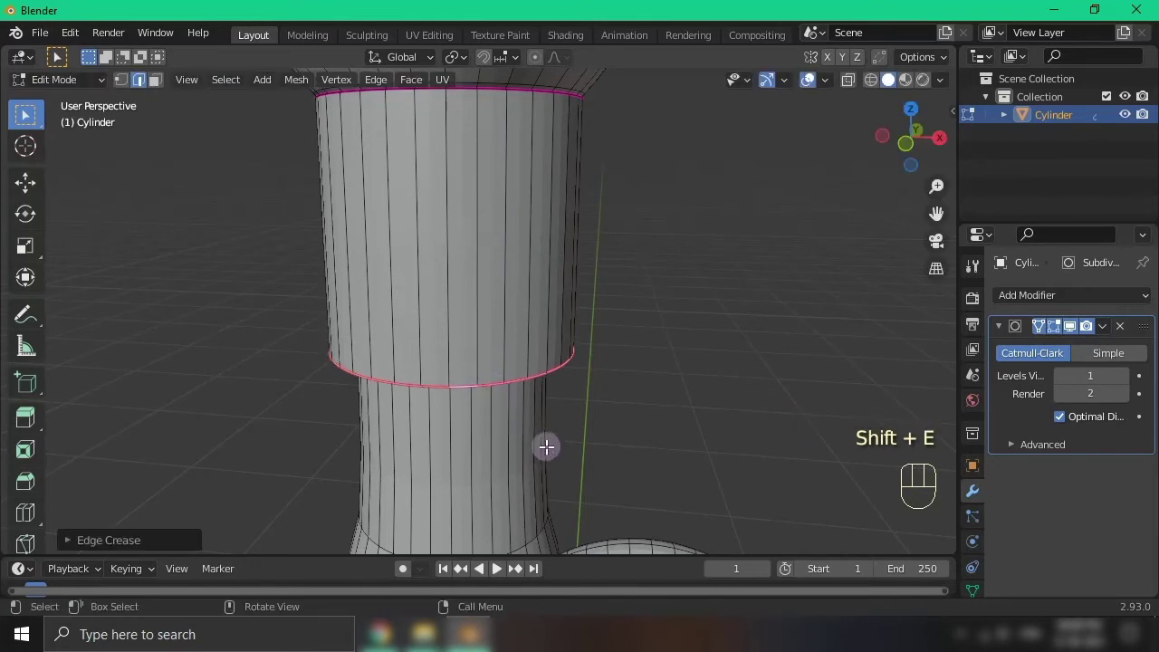
scroll(546, 444, "down", 2)
middle_click_drag(546, 444, 506, 386)
left_click(587, 318)
scroll(506, 387, "up", 2)
scroll(517, 426, "down", 2)
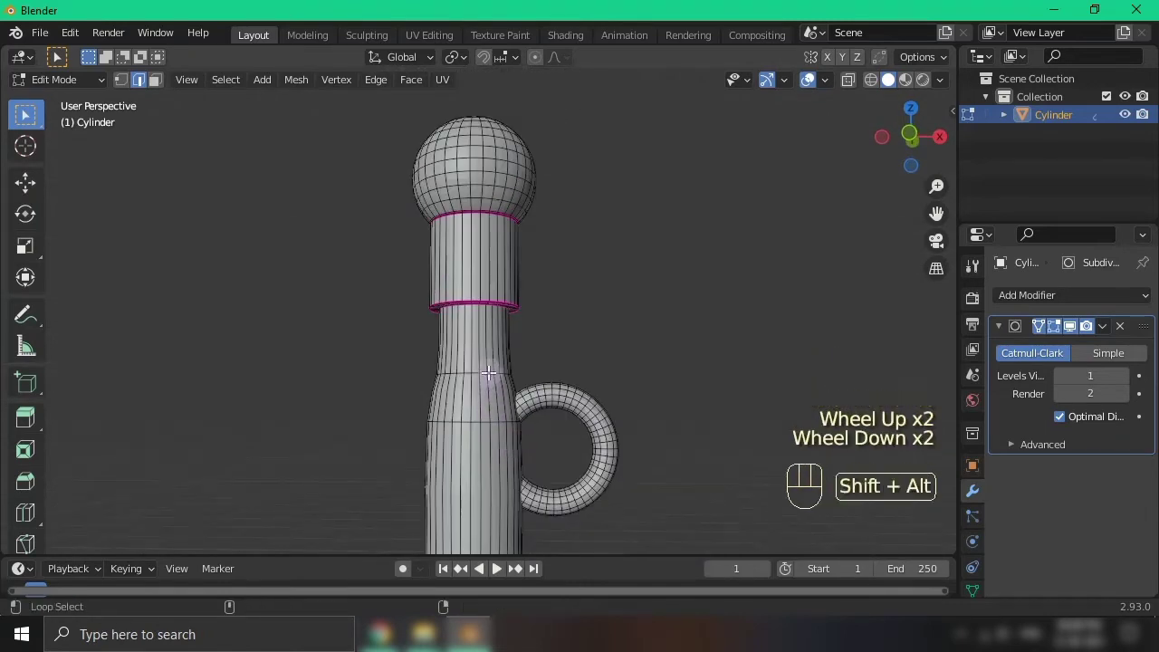
left_click(493, 374, "alt+shift")
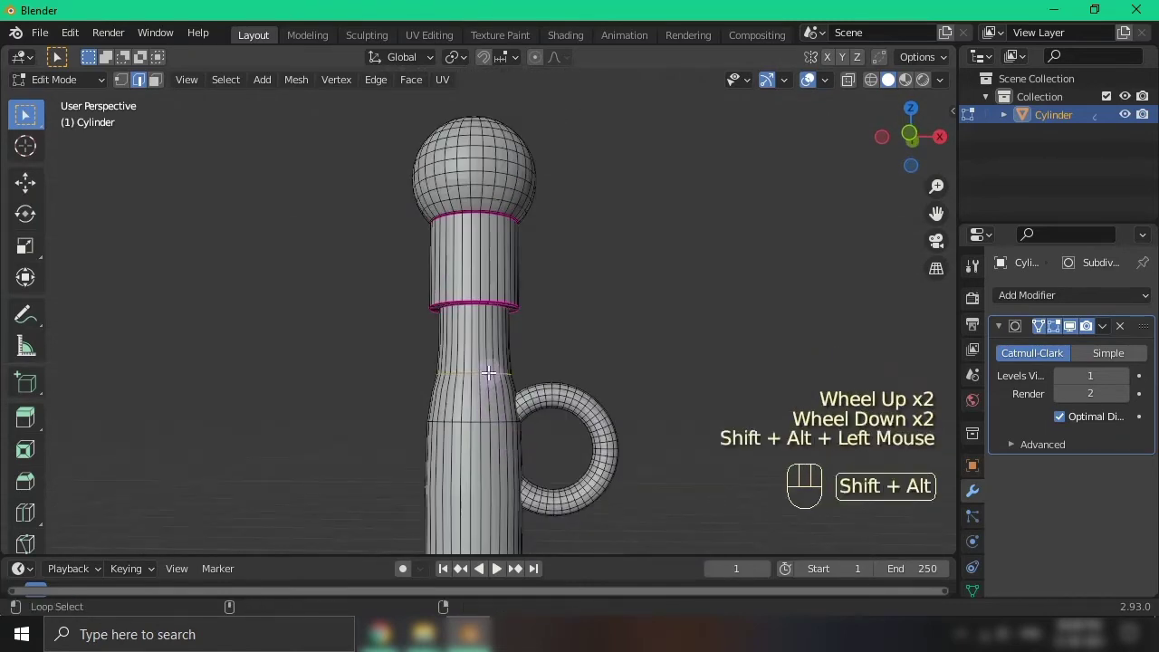
left_click(489, 421, "alt+shift")
left_click(696, 320)
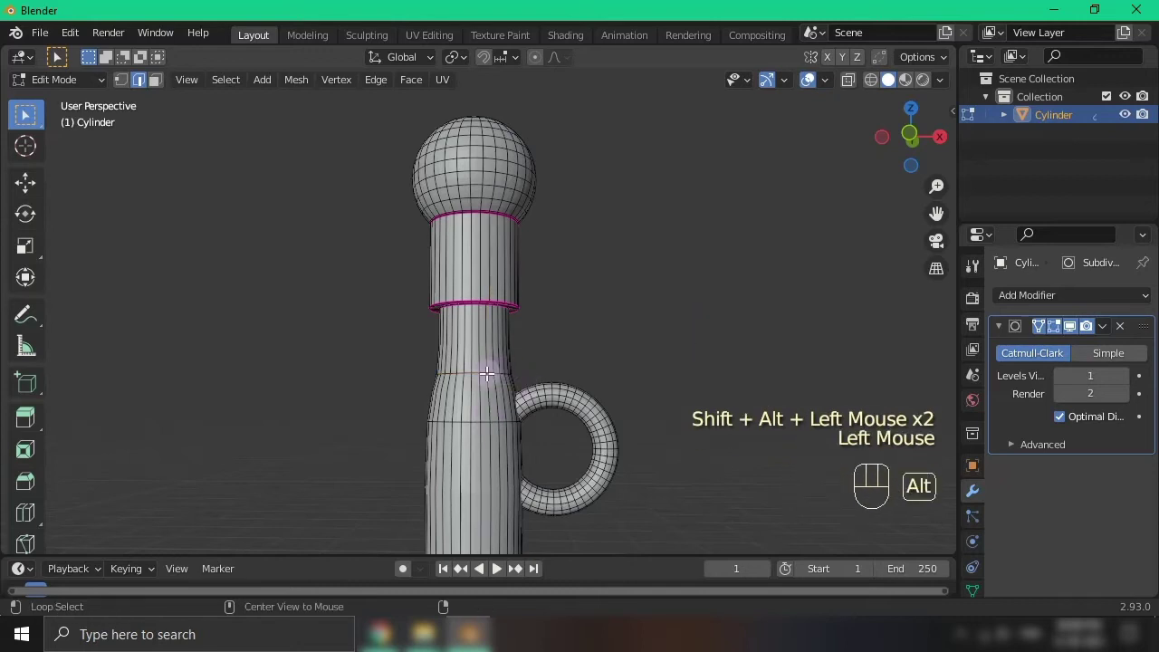
key("alt+shift")
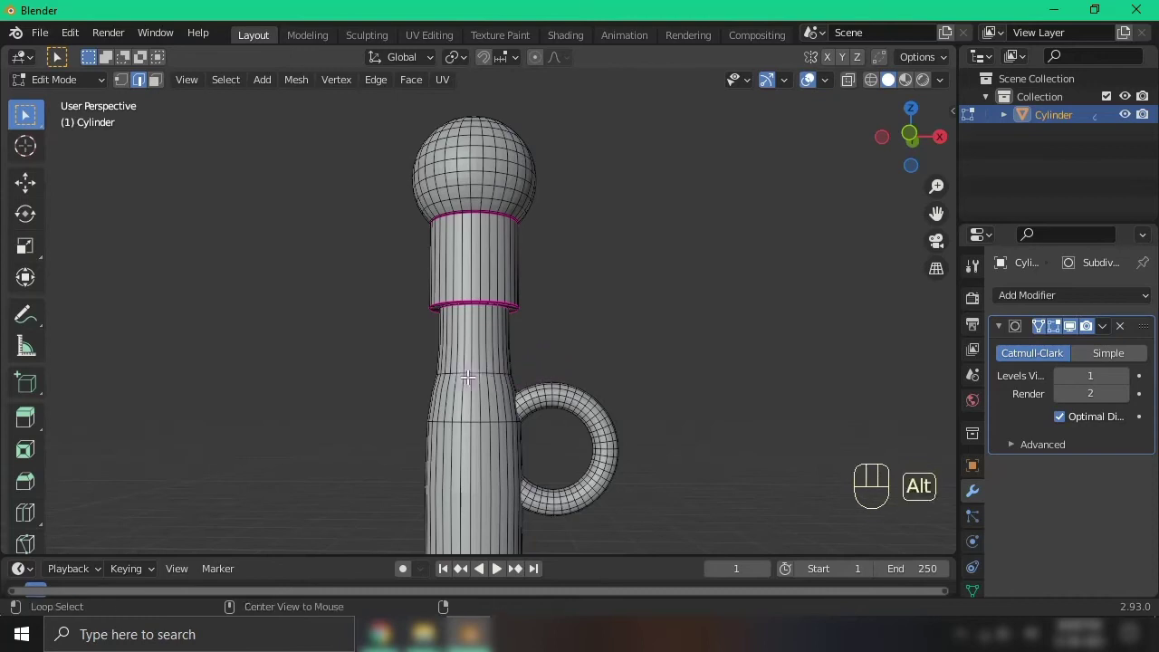
Select three edge loops together: the two around the shoulder beside the ring's upper end and the one below the ring
left_click(490, 421, "alt")
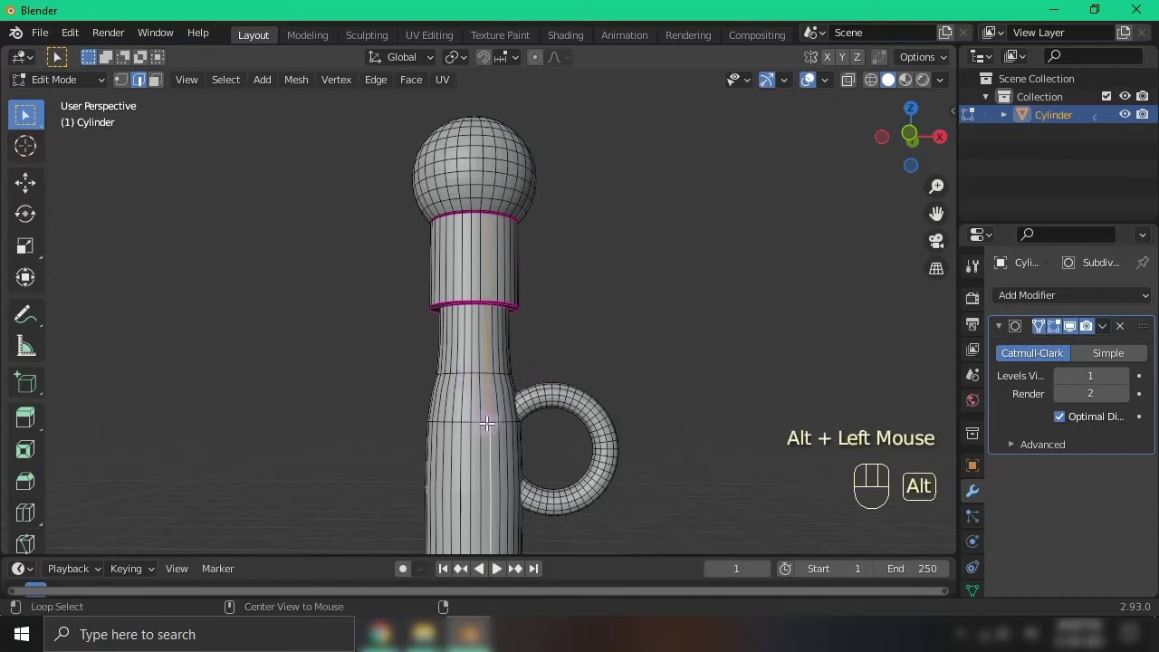
left_click(486, 423, "alt")
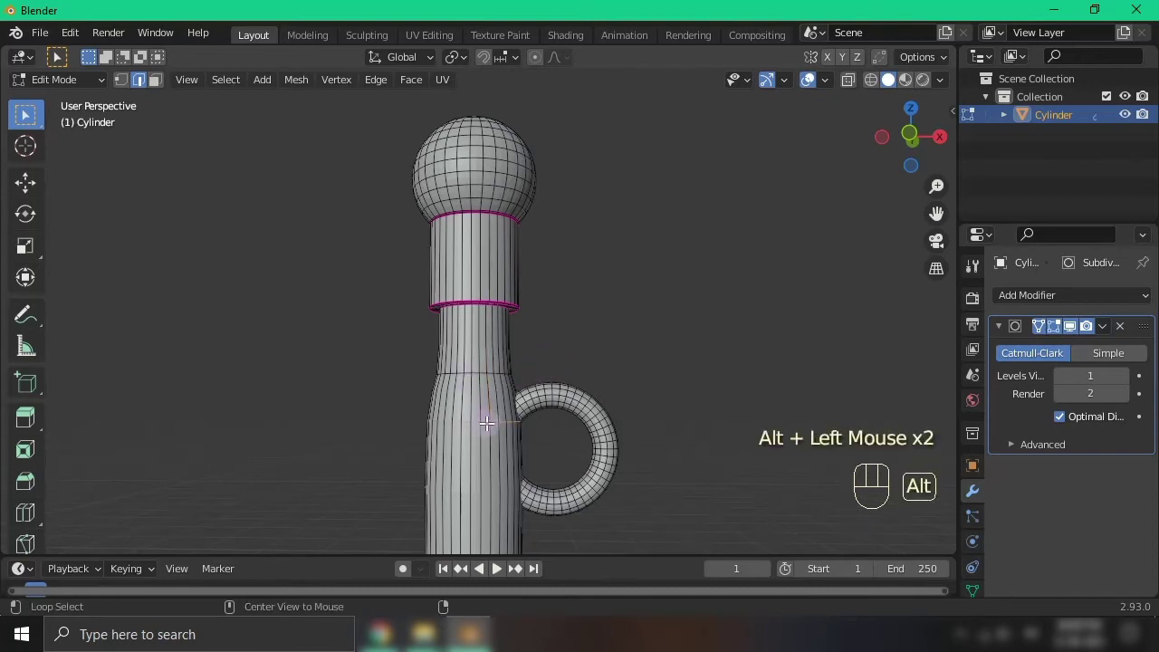
left_click(485, 374, "alt+shift")
scroll(602, 395, "down", 2)
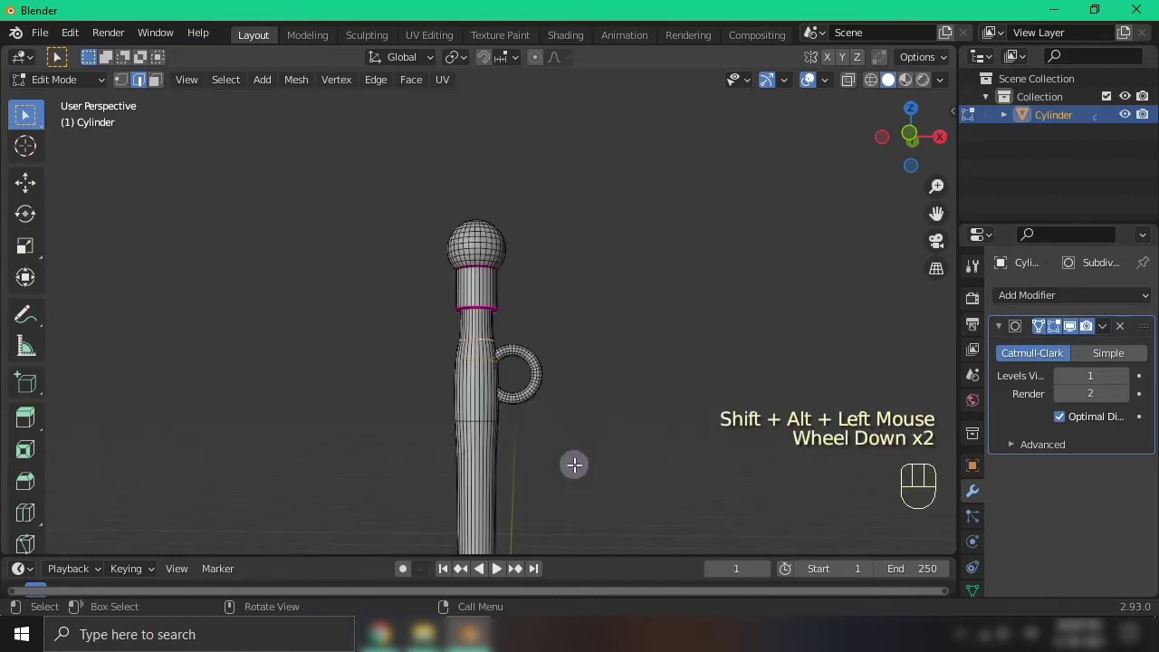
scroll(511, 428, "up", 2, "alt")
scroll(528, 429, "up", 1)
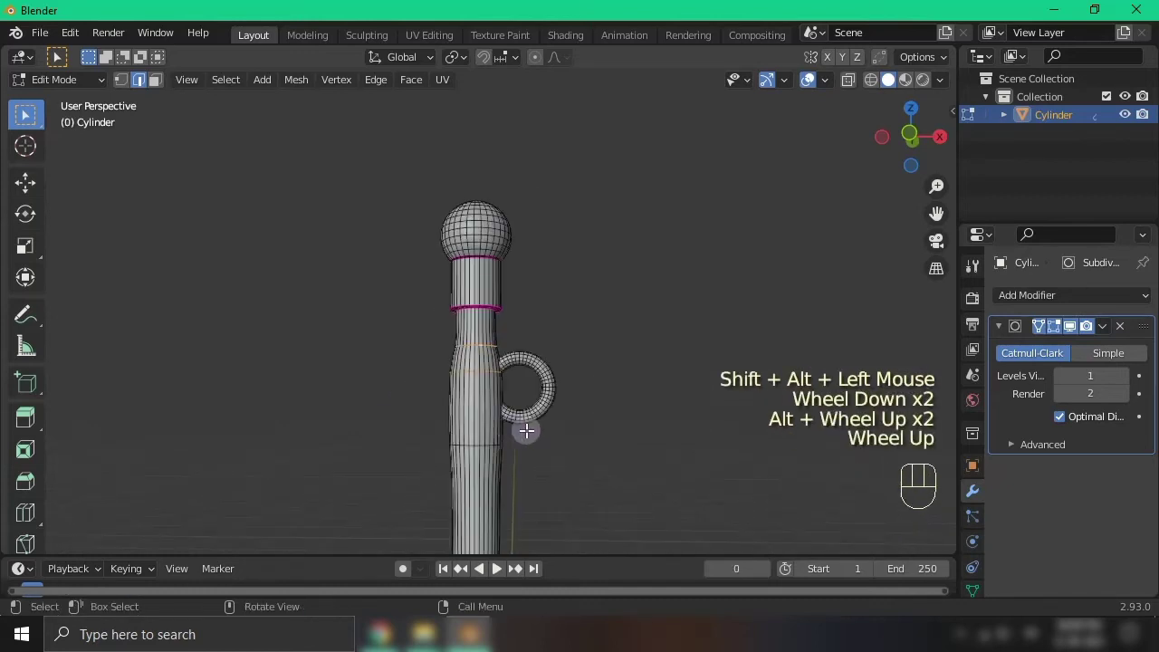
middle_click_drag(528, 429, 520, 280, "shift")
scroll(520, 281, "up", 2)
middle_click_drag(550, 236, 535, 350, "shift")
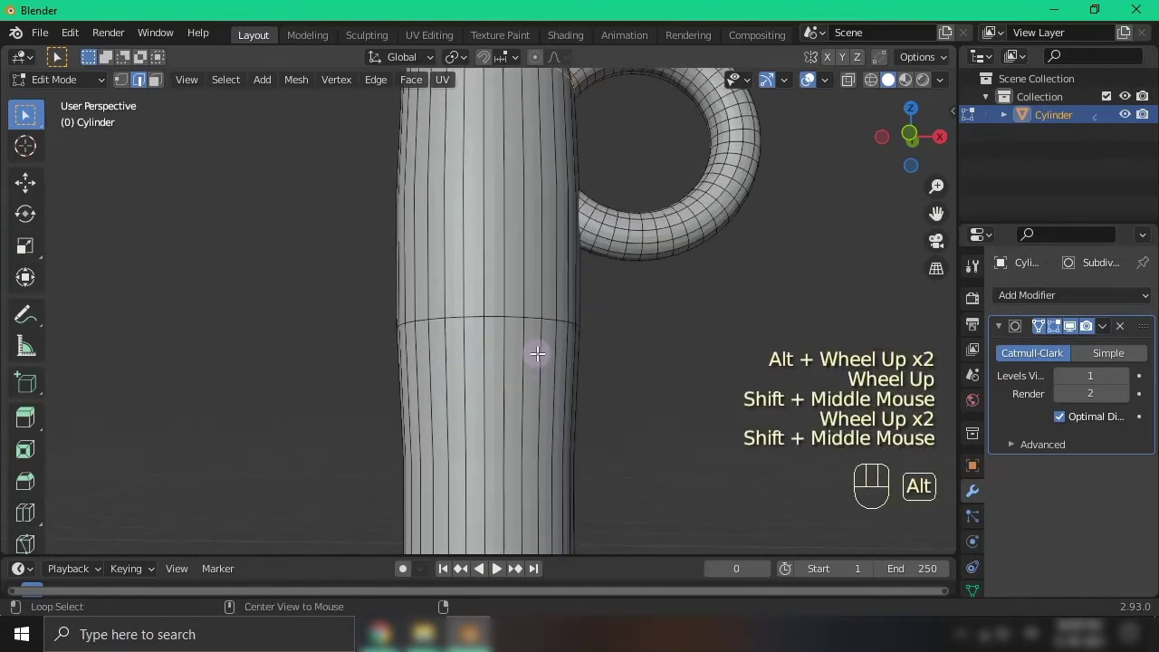
left_click(518, 317, "alt+shift")
Apply an edge crease to the three selected loops so the section carrying the ring gets sharp ends
scroll(548, 308, "down", 2)
middle_click_drag(548, 307, 556, 344)
key("shift+e")
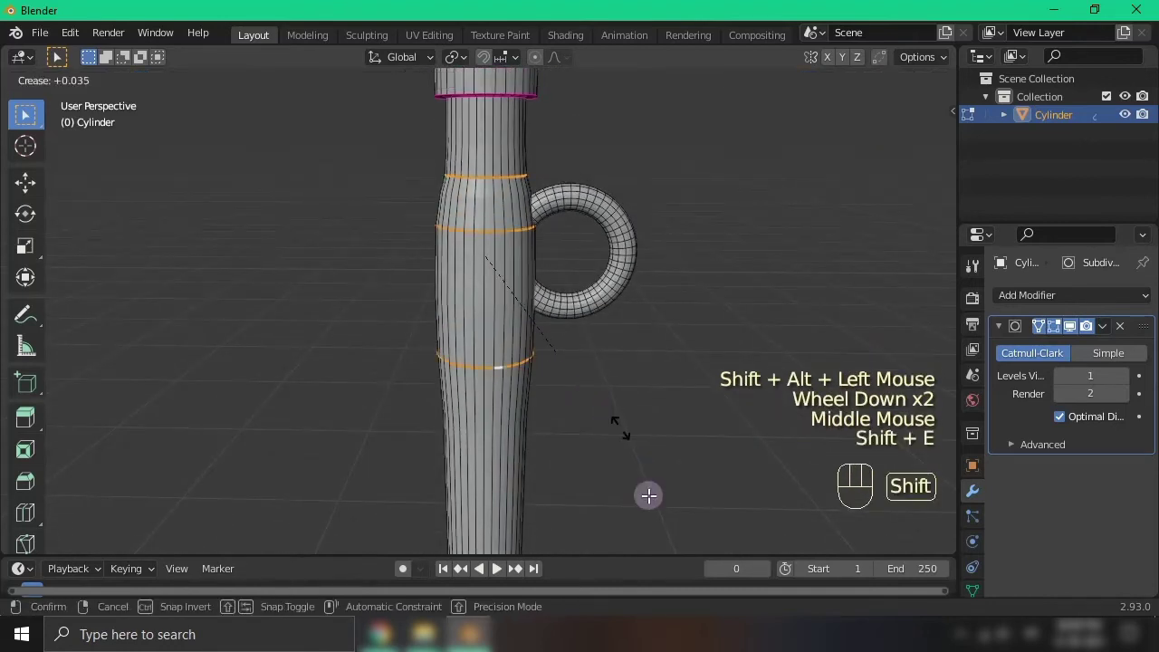
left_click(298, 526)
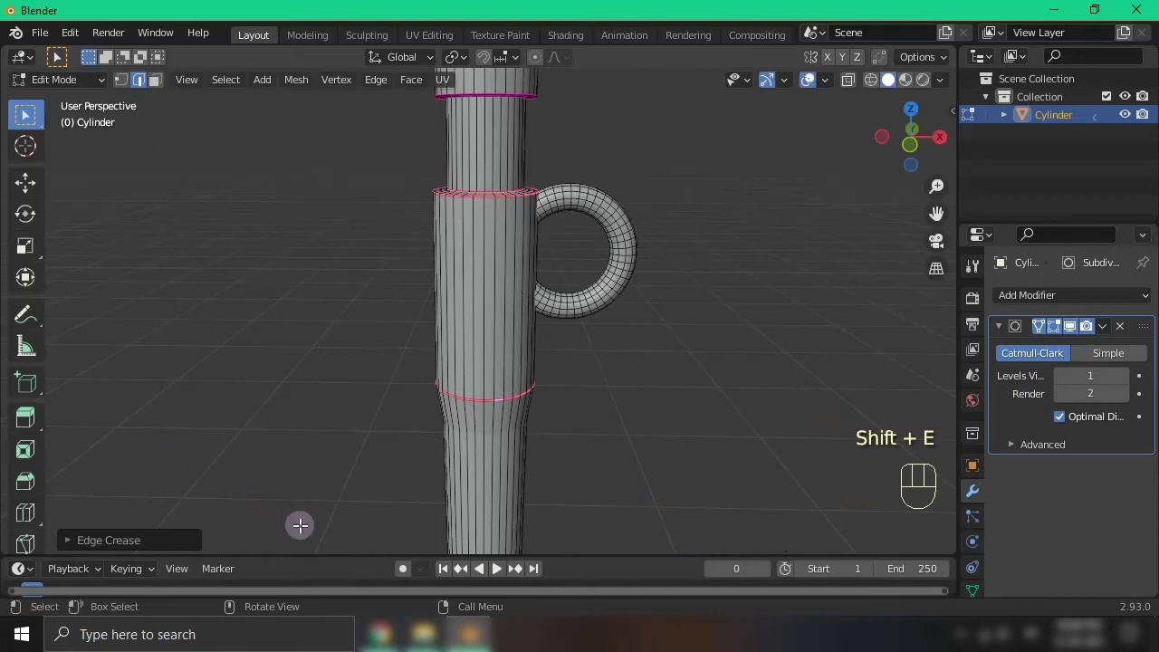
Leave Edit Mode and examine the rod's creased steps and the taper below the ring
middle_click_drag(510, 460, 530, 396, "shift")
scroll(589, 422, "up", 2)
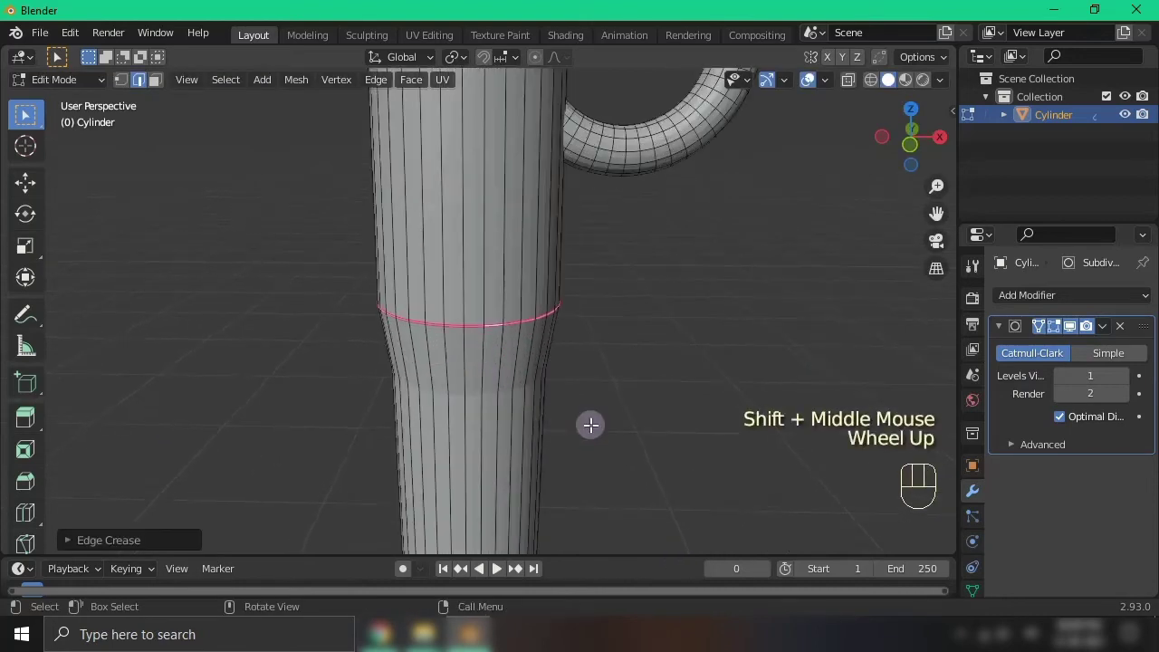
middle_click_drag(590, 422, 525, 263)
scroll(606, 274, "down", 3)
key("Tab")
scroll(513, 423, "down", 2)
scroll(227, 305, "up", 1)
scroll(462, 304, "up", 3)
scroll(462, 303, "up", 2)
scroll(462, 303, "down", 1)
scroll(525, 264, "down", 1)
middle_click_drag(423, 295, 475, 351)
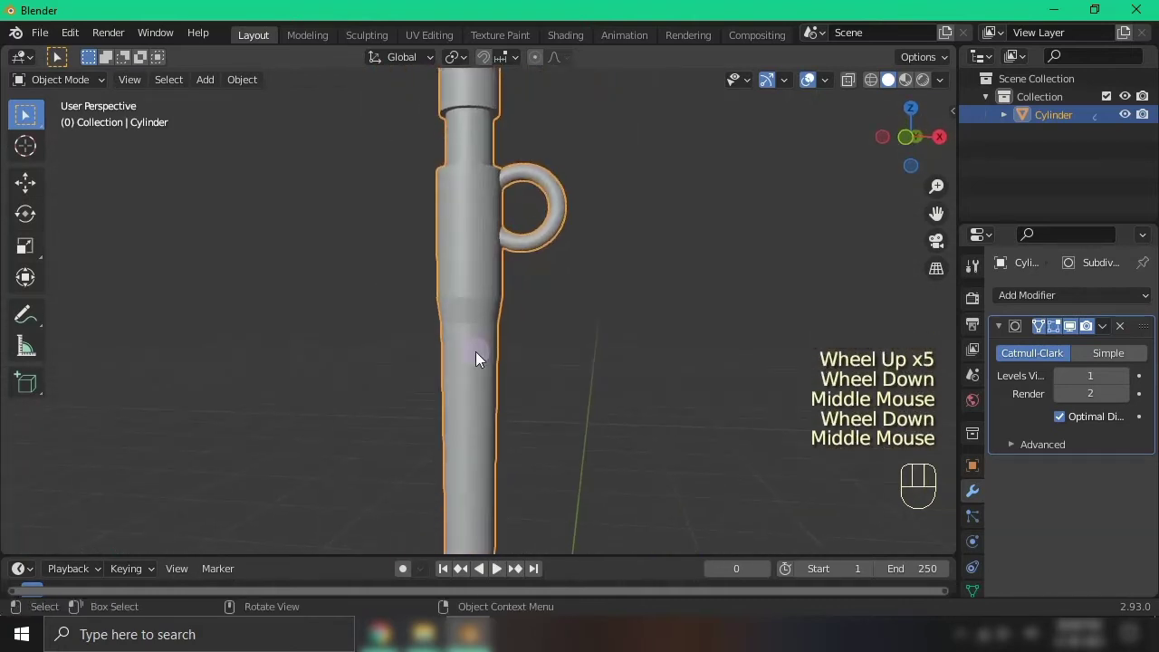
scroll(450, 277, "down", 2)
scroll(452, 252, "up", 3)
Return to Edit Mode and add two loop cuts on the shaft below the ring, sliding the first up against the creased edge
key("Tab")
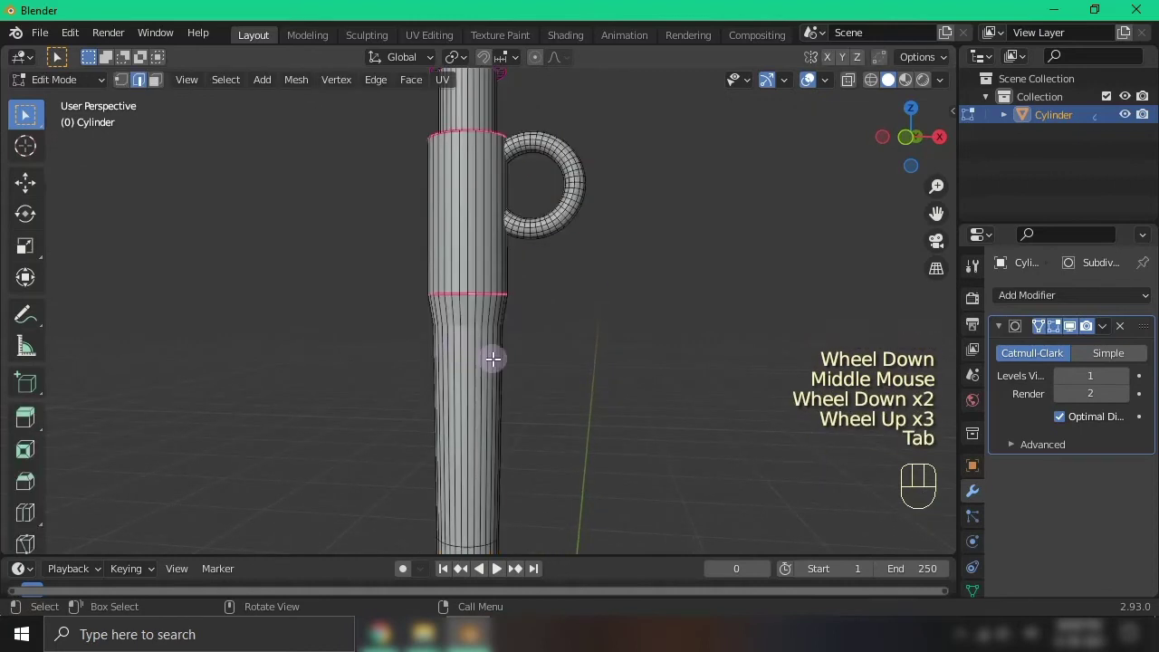
key("ctrl+r")
left_click(494, 359)
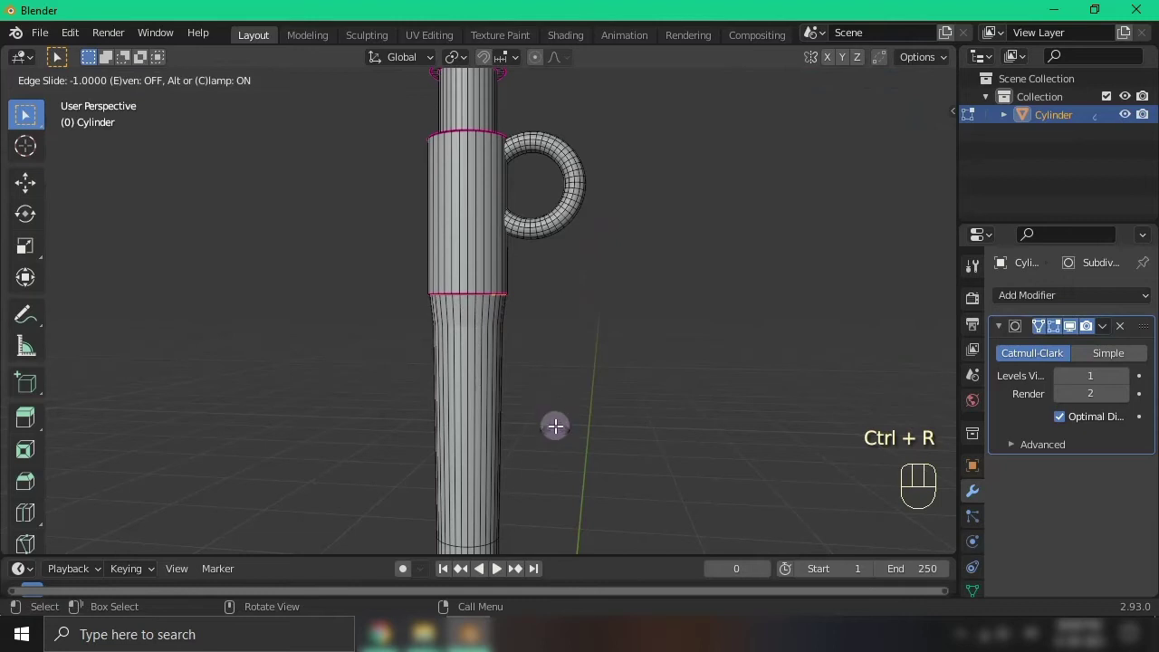
left_click(579, 442)
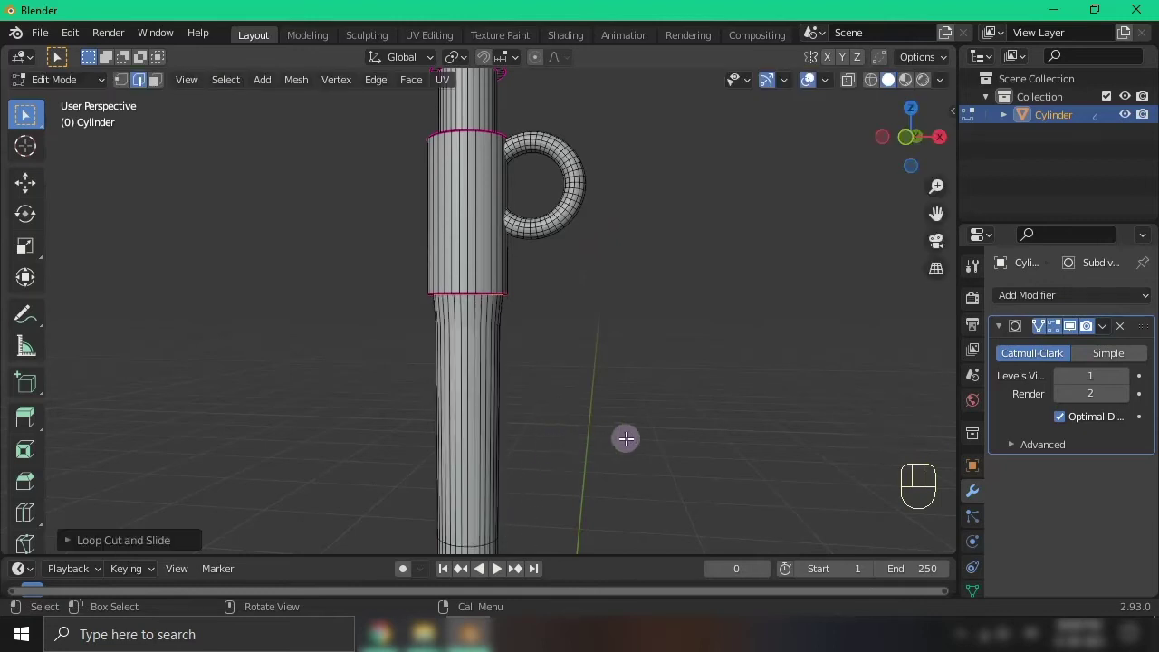
key("ctrl+e")
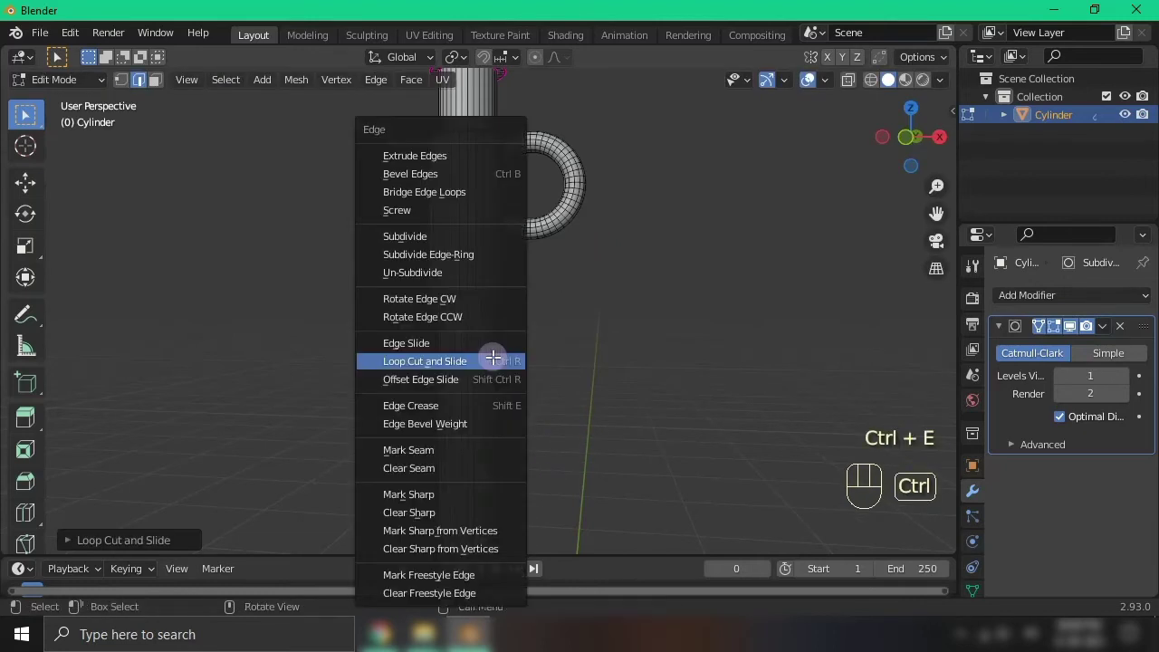
key("ctrl+r")
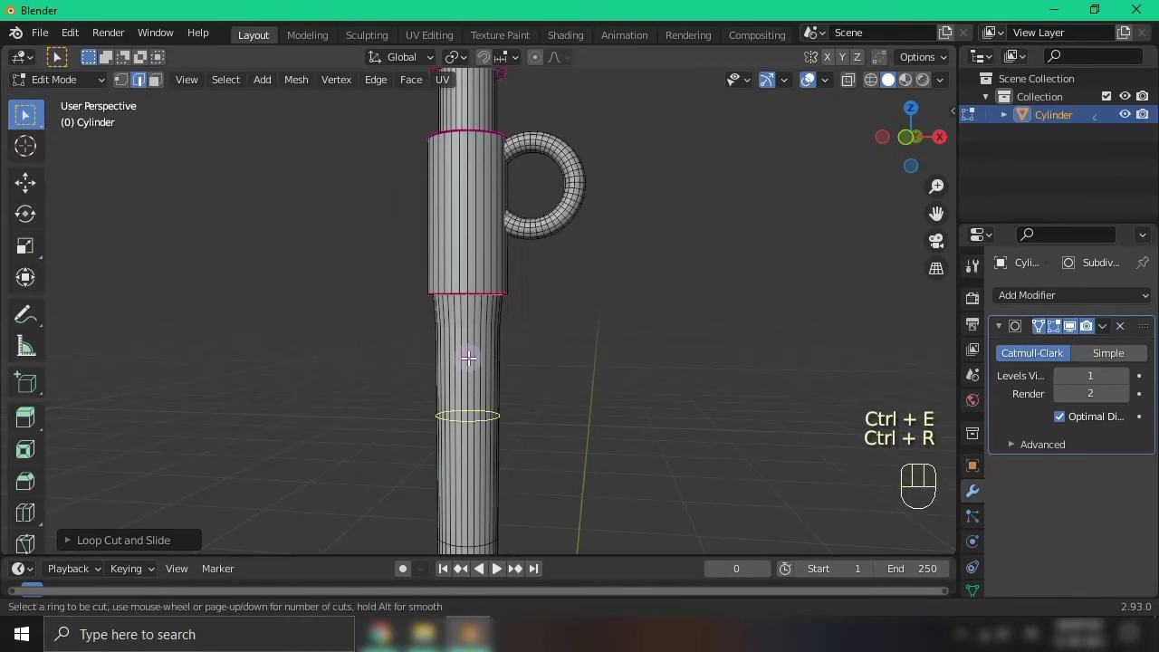
left_click(491, 325)
left_click(489, 339)
scroll(517, 325, "down", 2)
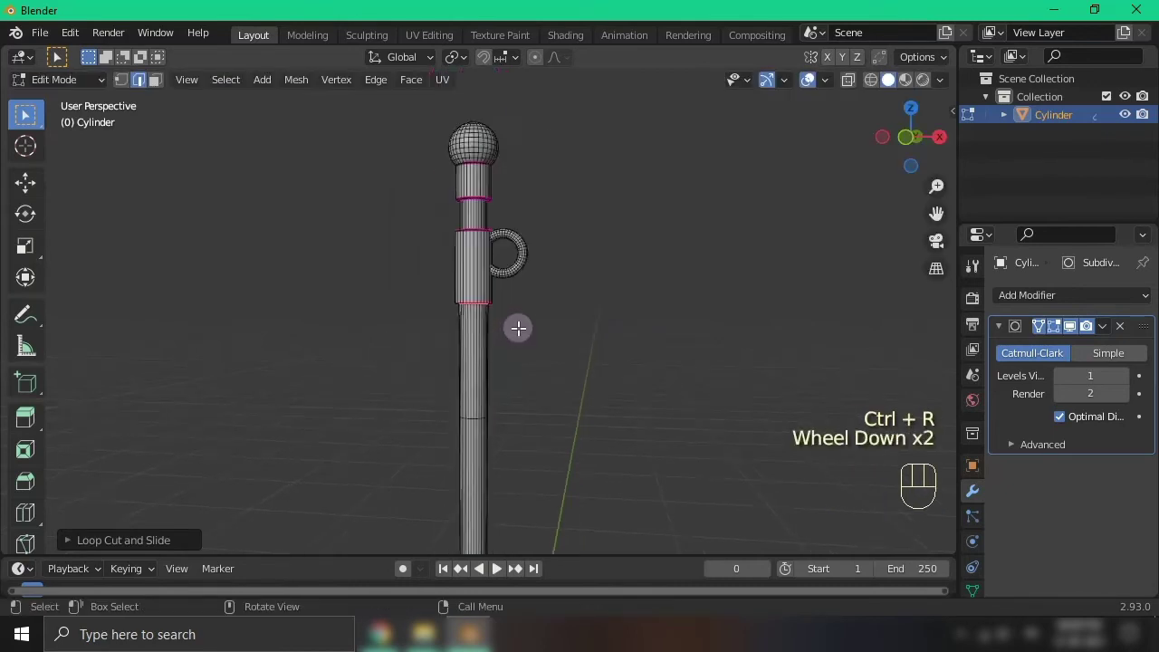
Return to Object Mode and shade the rod smooth
key("Tab")
scroll(556, 323, "down", 2)
middle_click_drag(555, 323, 506, 380)
scroll(514, 322, "up", 5)
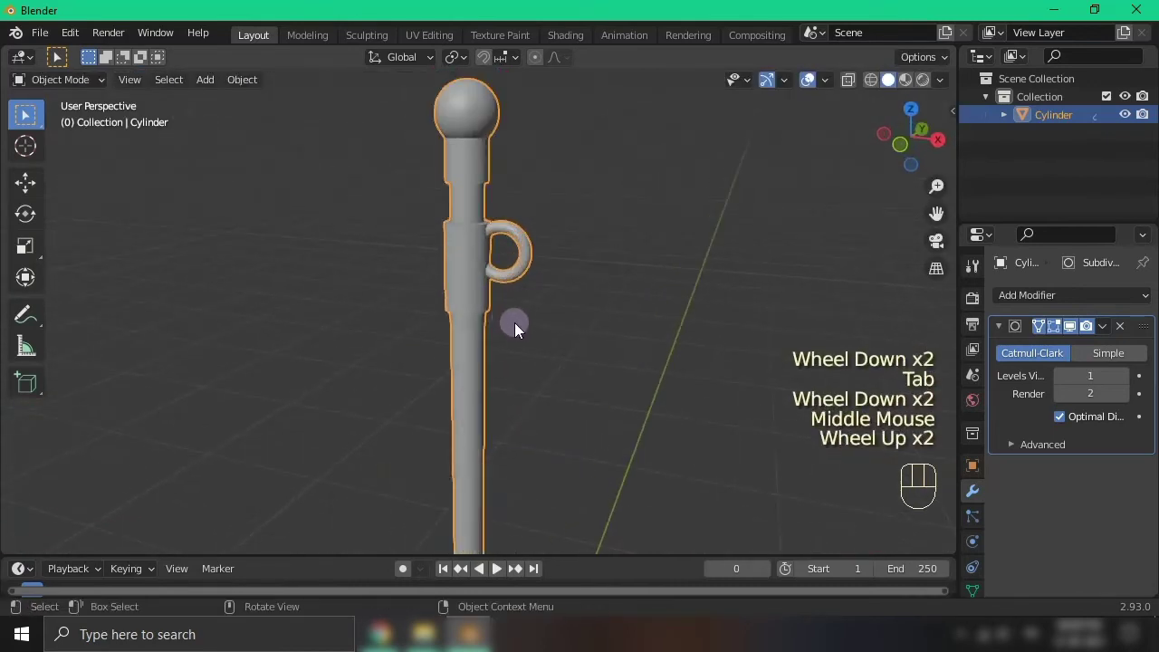
middle_click_drag(594, 245, 534, 266, "shift")
right_click(476, 282)
left_click(476, 282)
Show the rod's material properties and collapse the Poliigon Material Converter section
scroll(593, 324, "down", 2)
scroll(971, 543, "down", 4)
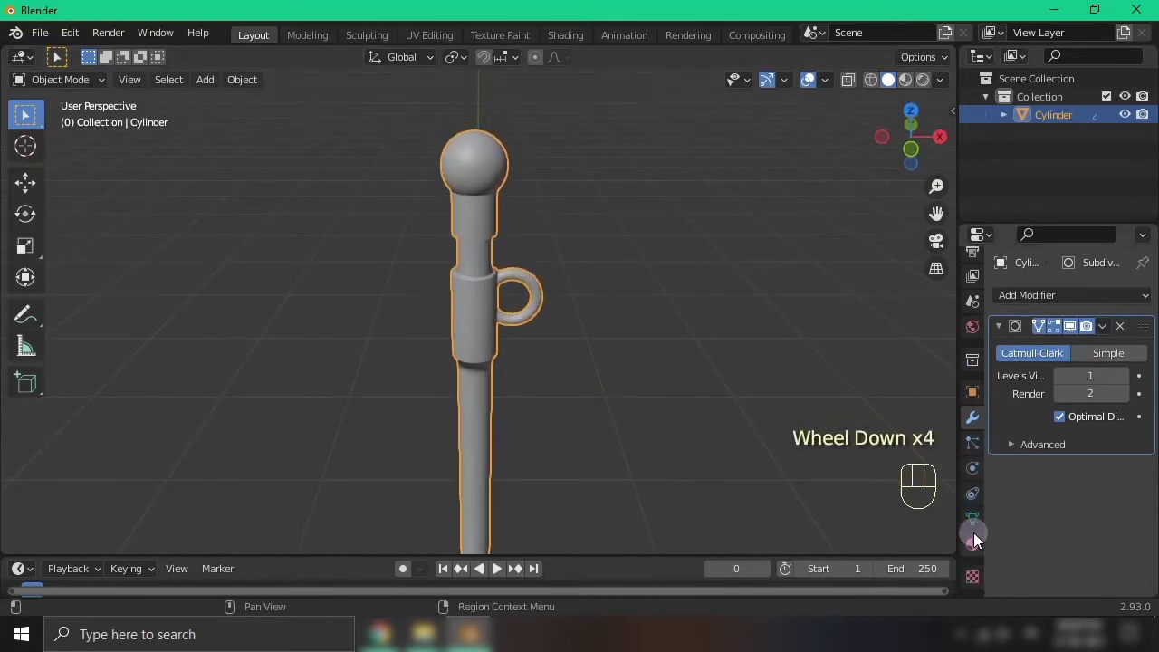
left_click(973, 534)
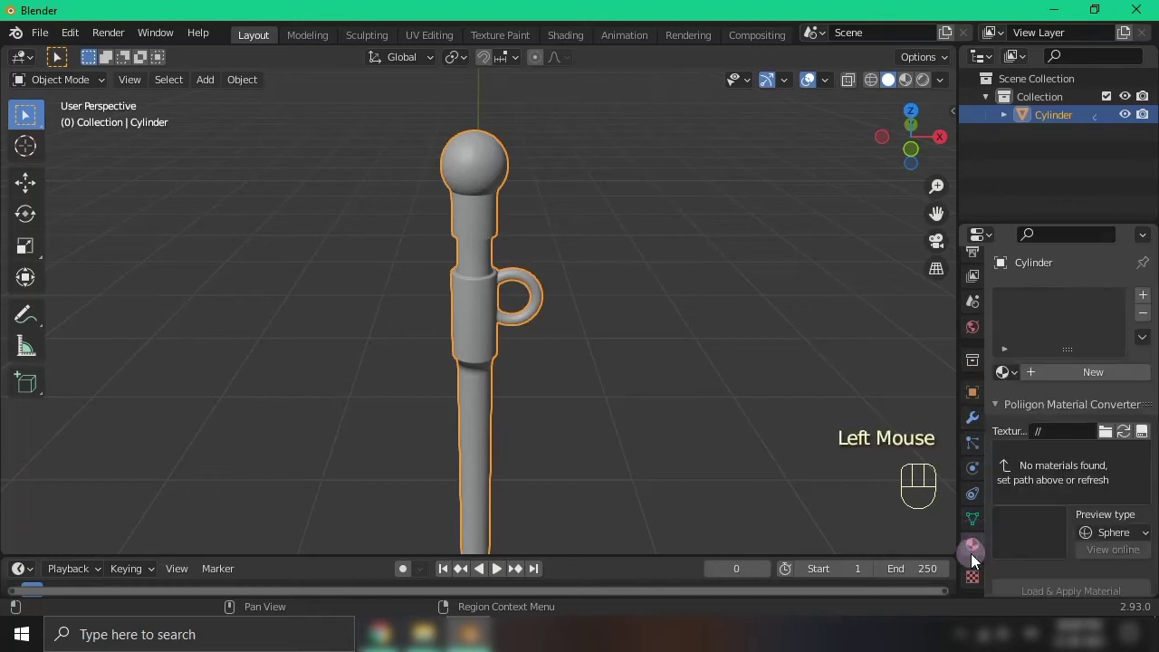
left_click(1013, 405)
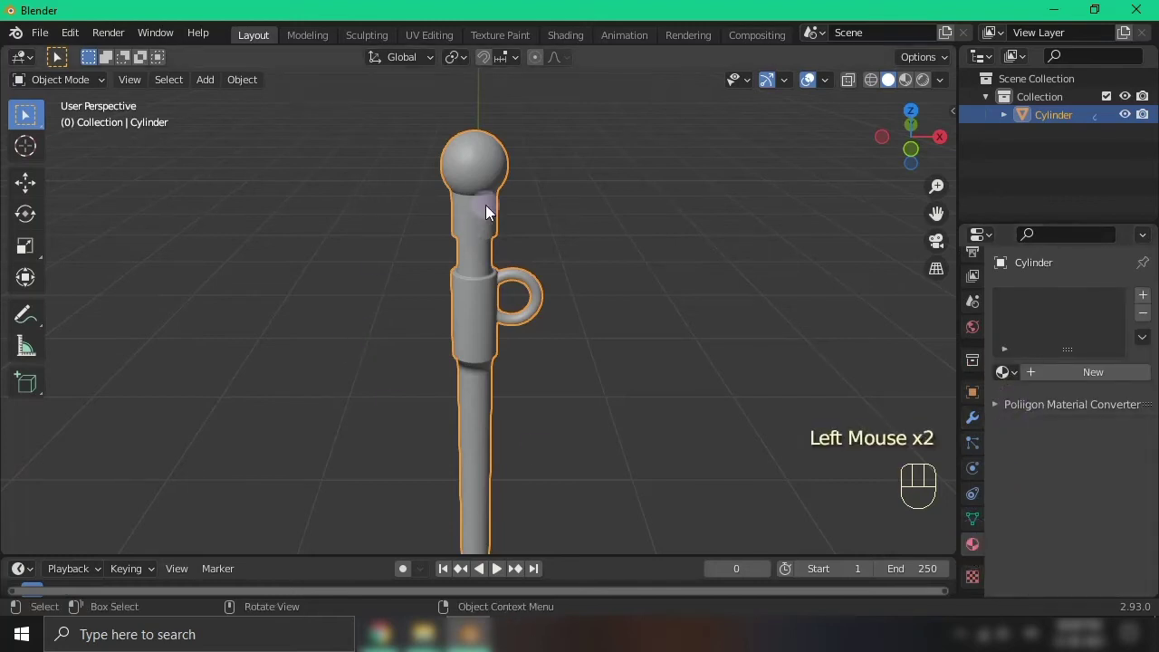
Frame the rod's upper part in Object Mode and switch the viewport shading to Material Preview
scroll(642, 187, "up", 1)
middle_click_drag(642, 186, 530, 303, "shift")
key("Tab")
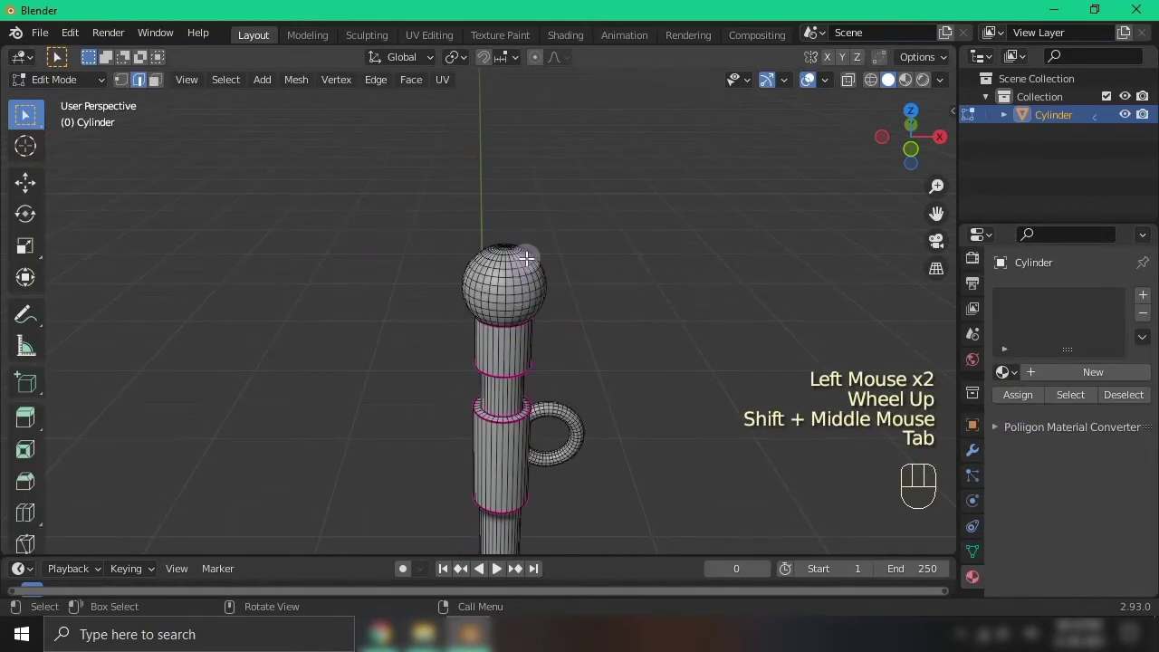
middle_click_drag(669, 334, 639, 266, "shift")
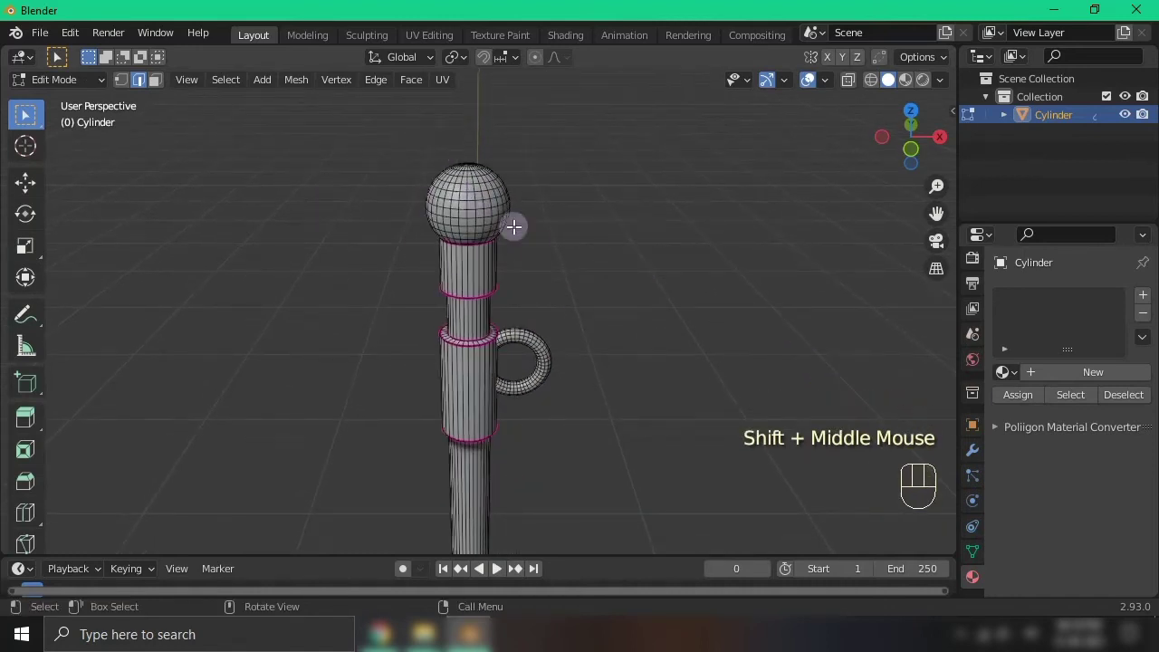
key("Tab")
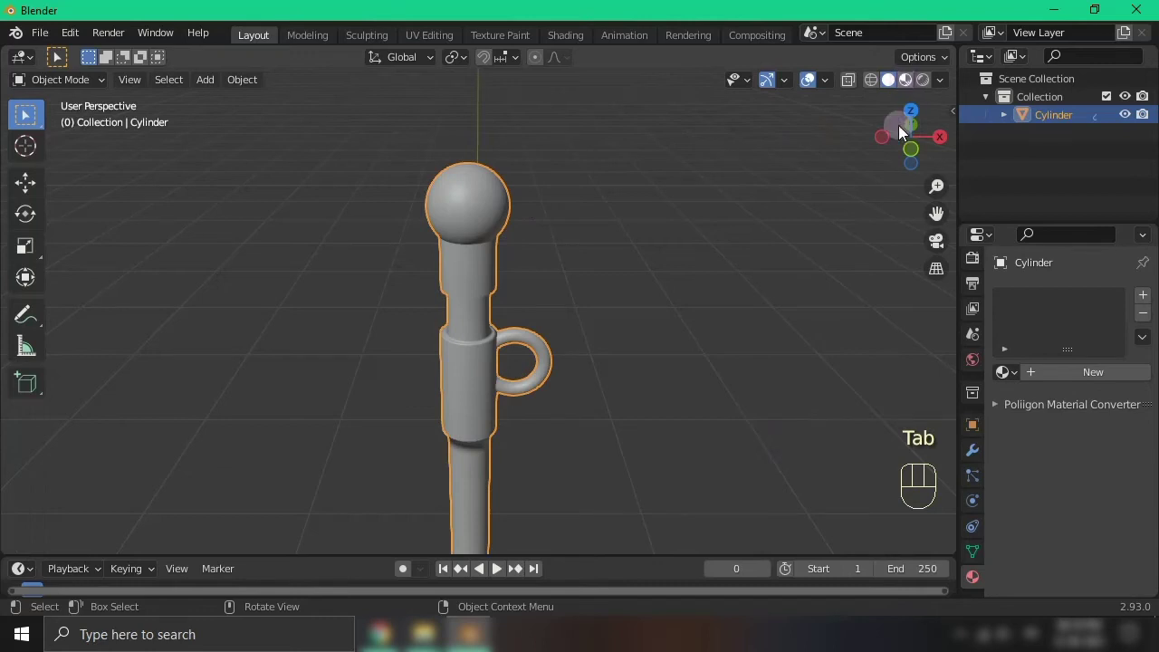
left_click(905, 80)
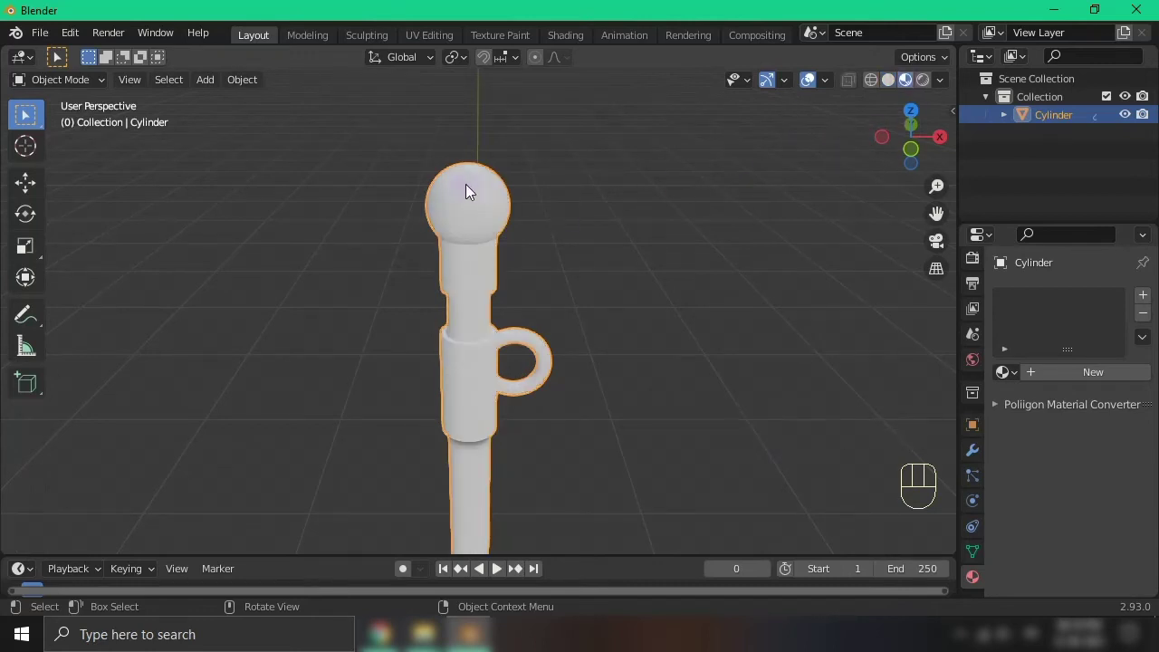
Select all the connected geometry of the sphere at the rod's top in Edit Mode
key("Tab")
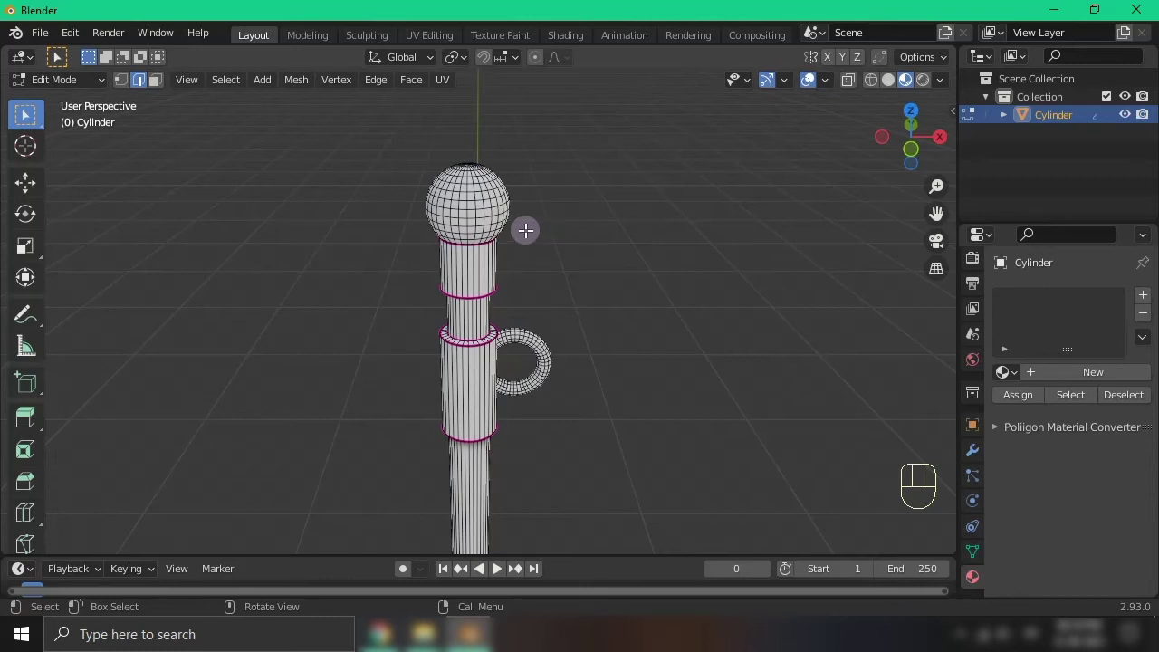
key("l")
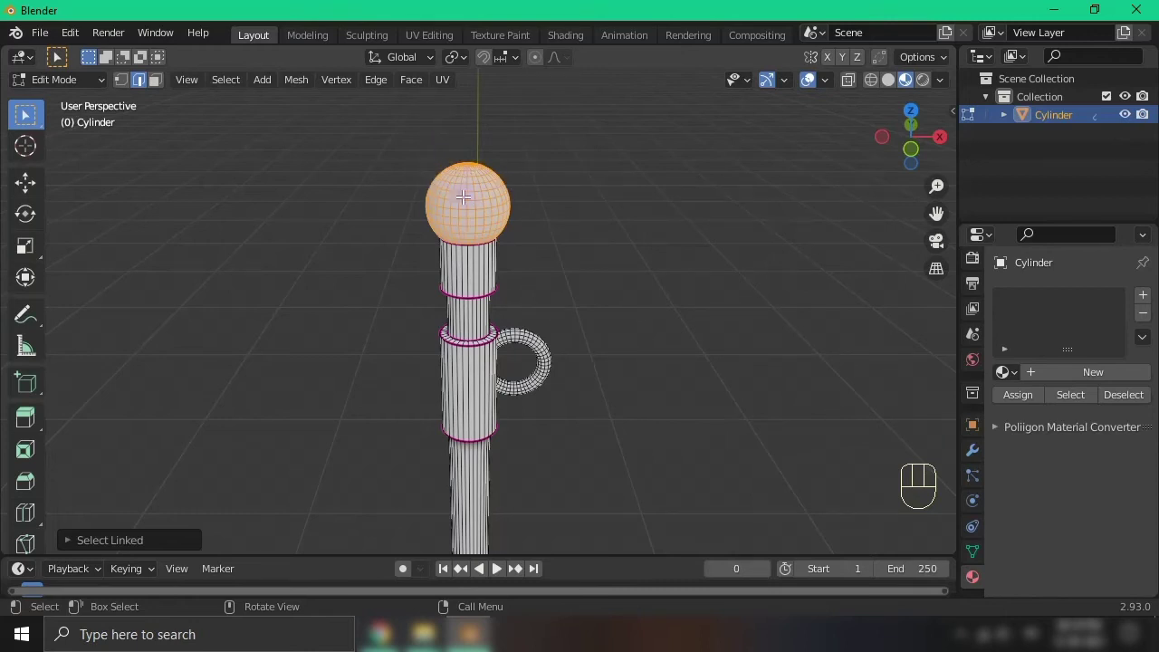
left_click(636, 228)
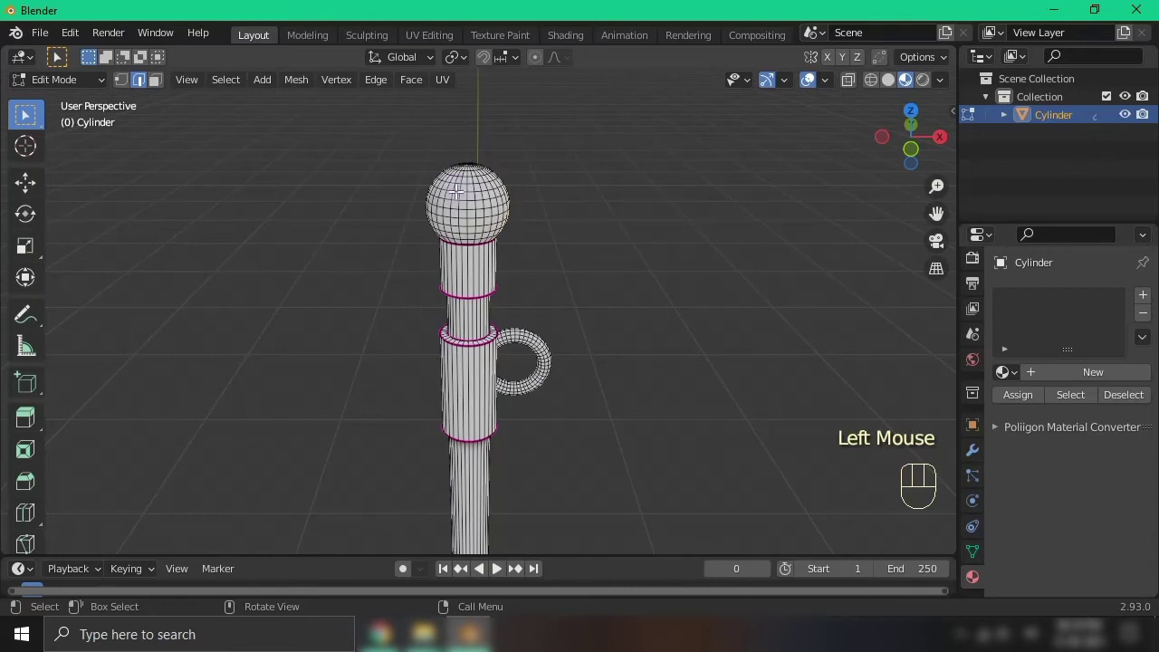
key("l")
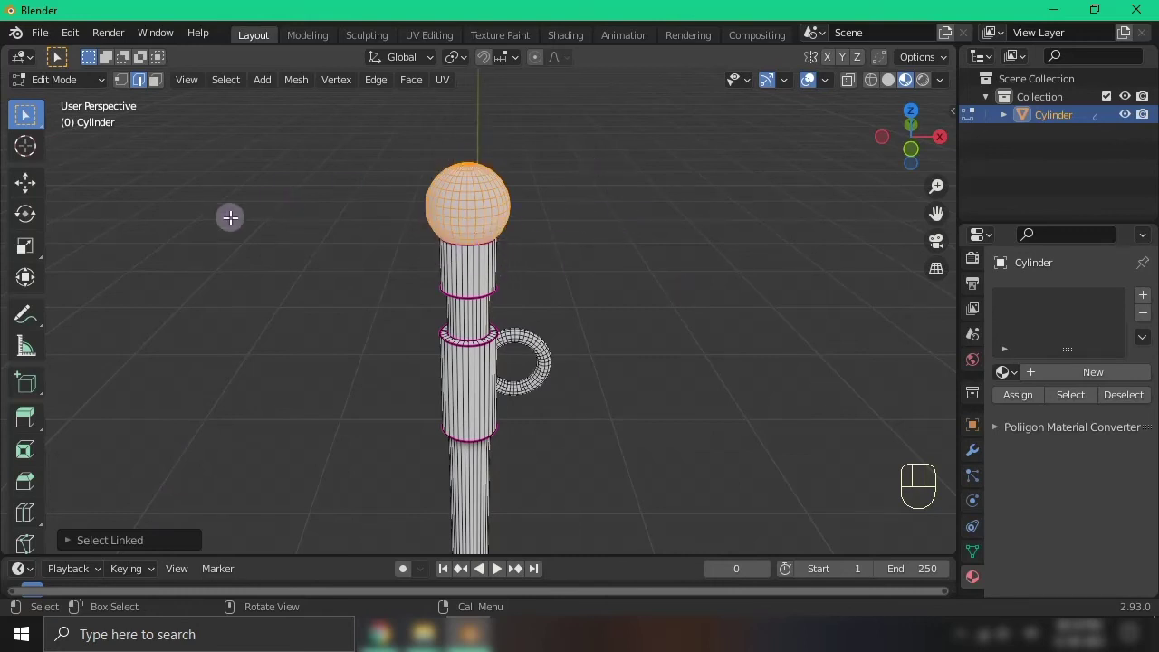
key("Tab")
left_click(462, 241)
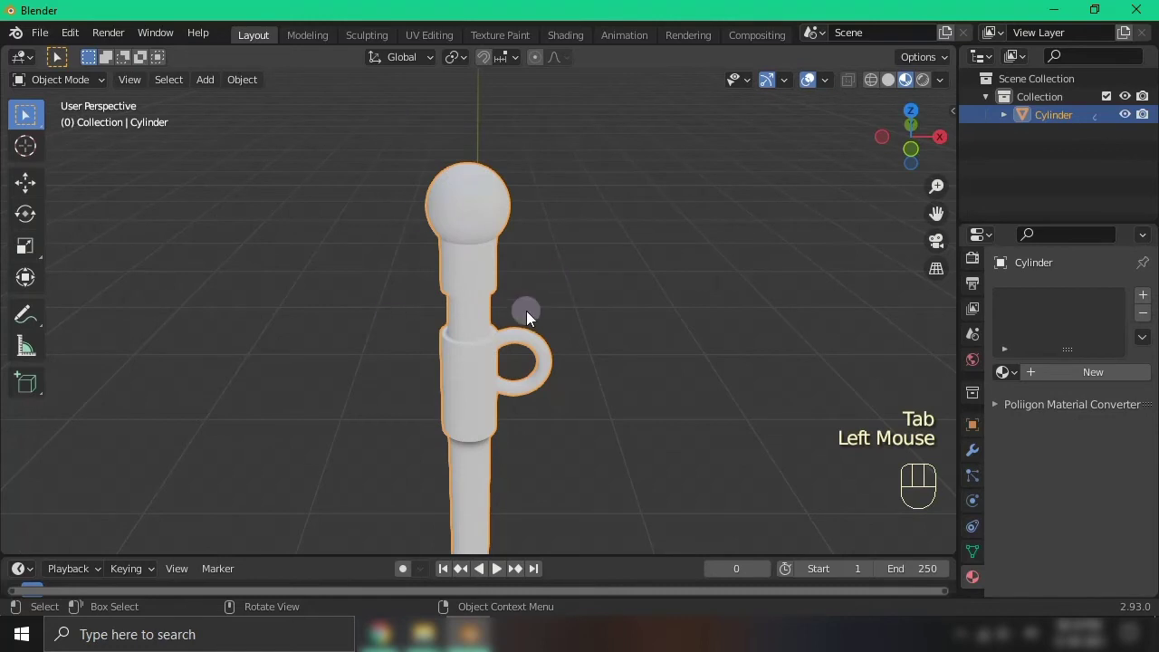
key("Tab")
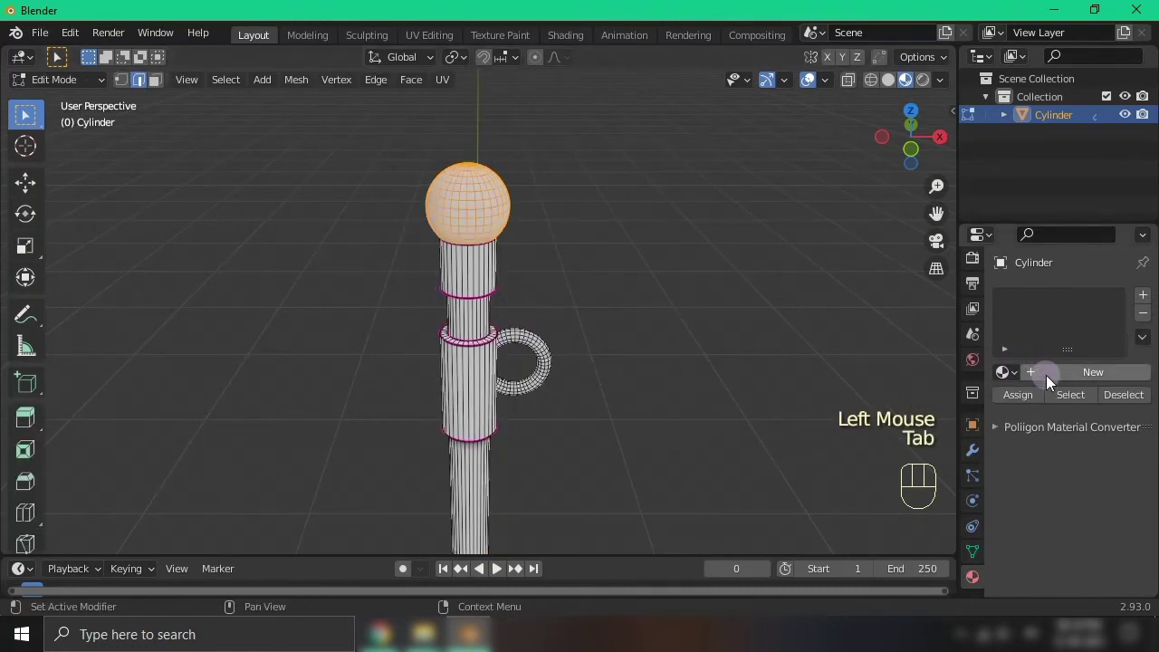
Create a new material, assign it to the selected sphere and give it a yellow base color with hue 0.100 and saturation 0.983
left_click(1045, 375)
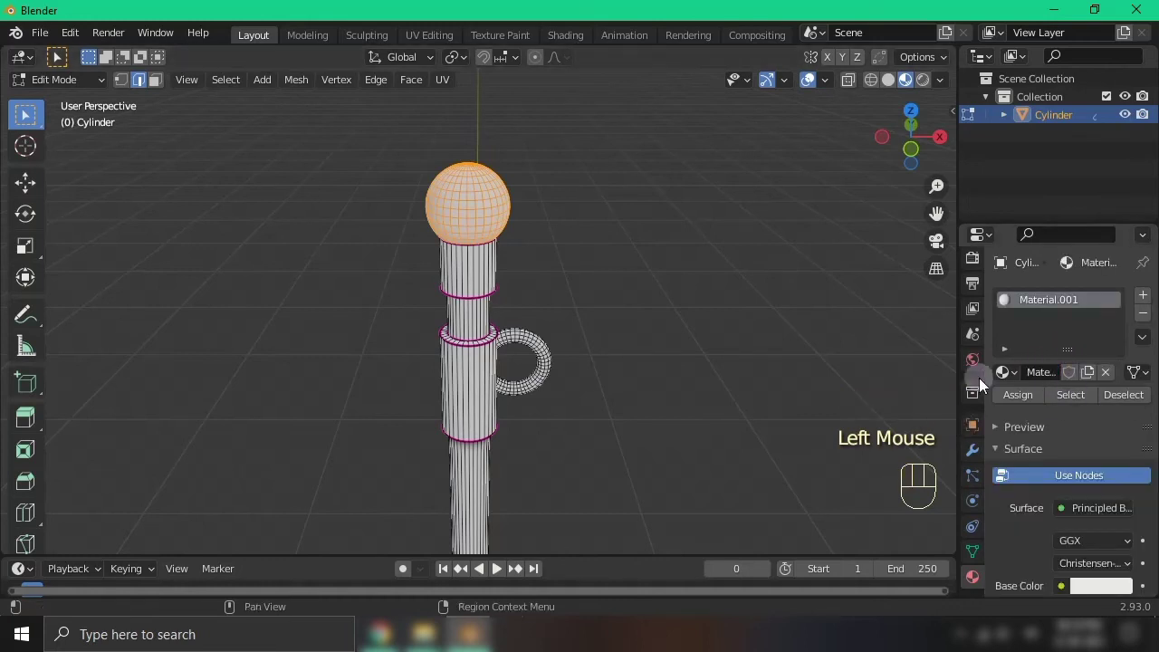
double_click(1011, 394)
scroll(1077, 493, "down", 3)
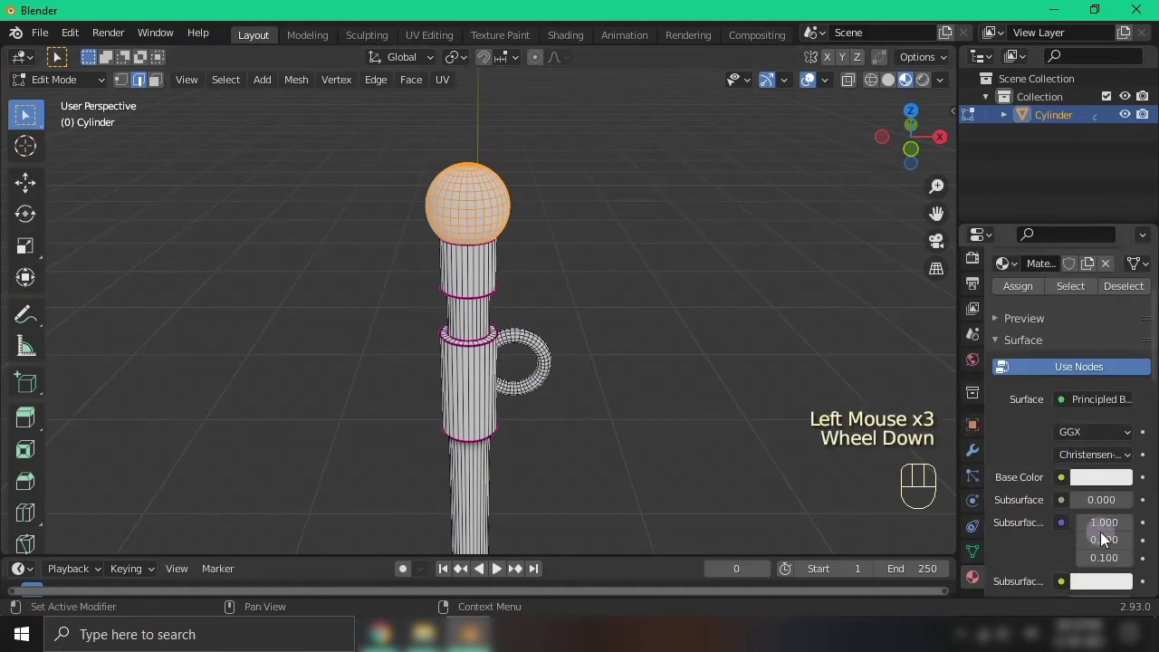
left_click(1099, 477)
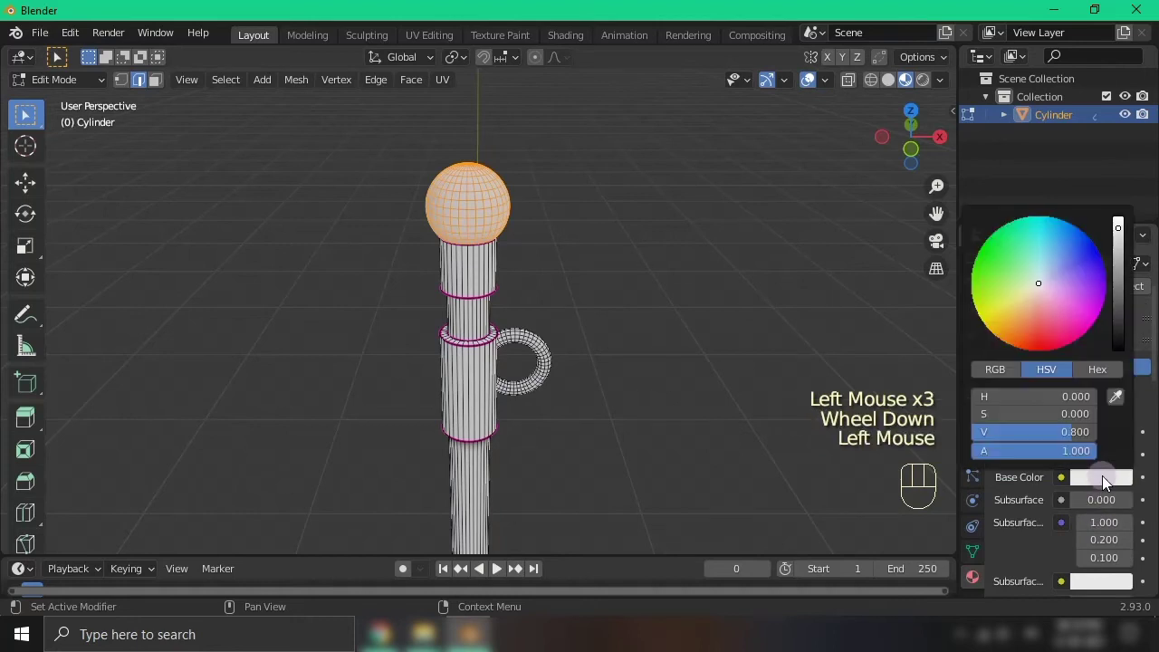
left_click(1023, 290)
left_click_drag(1023, 290, 998, 324)
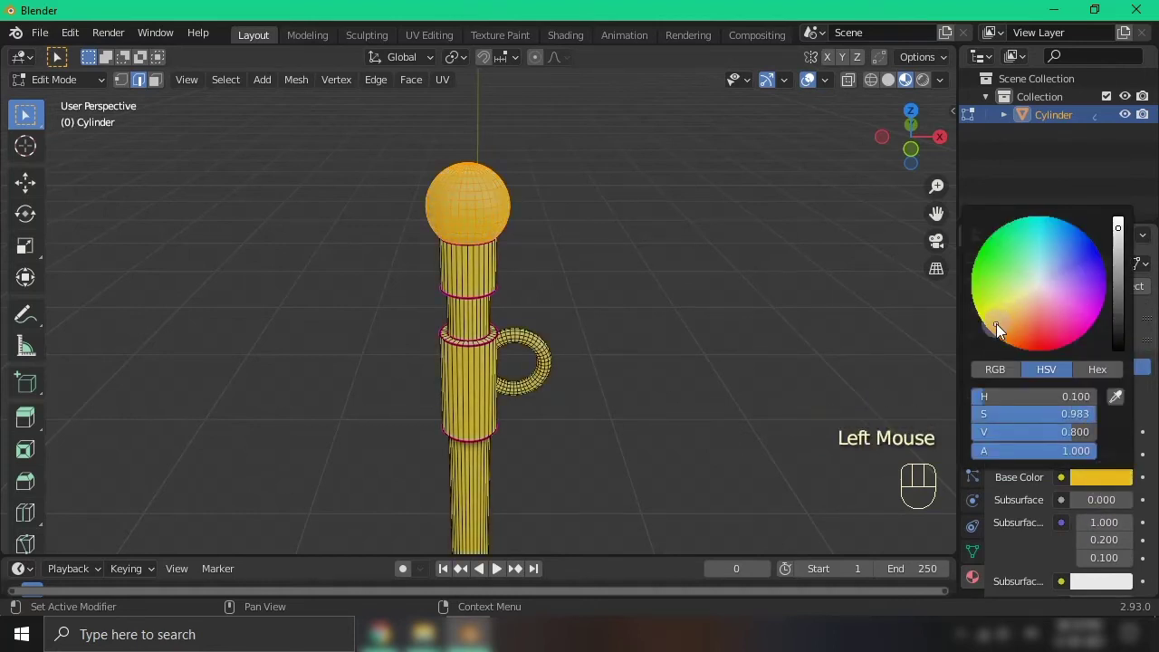
scroll(1092, 431, "up", 2)
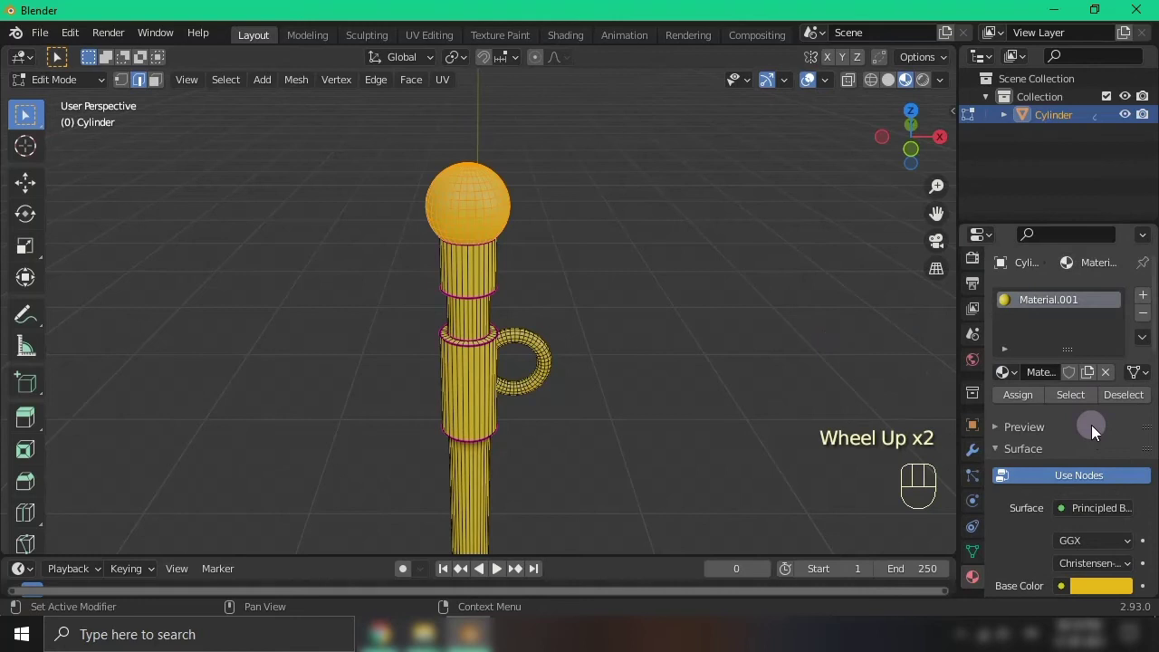
Unlink the yellow material and remove its slot from the rod in Object Mode, keeping the sphere selected in Edit Mode
left_click(1143, 313)
key("Tab")
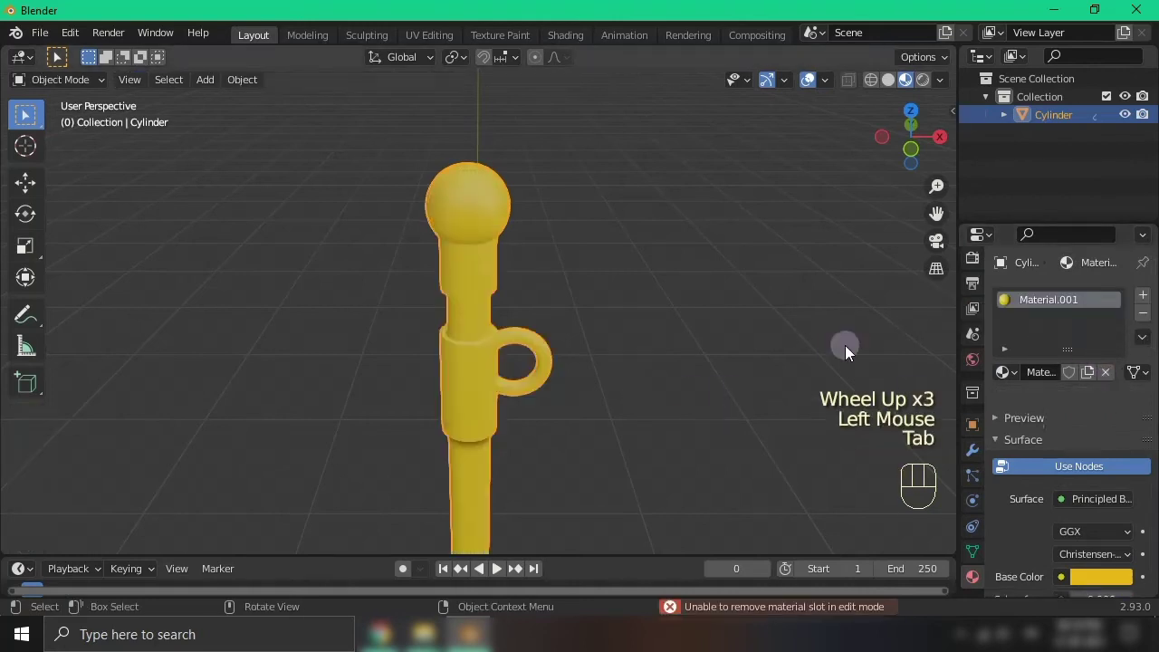
left_click(1106, 372)
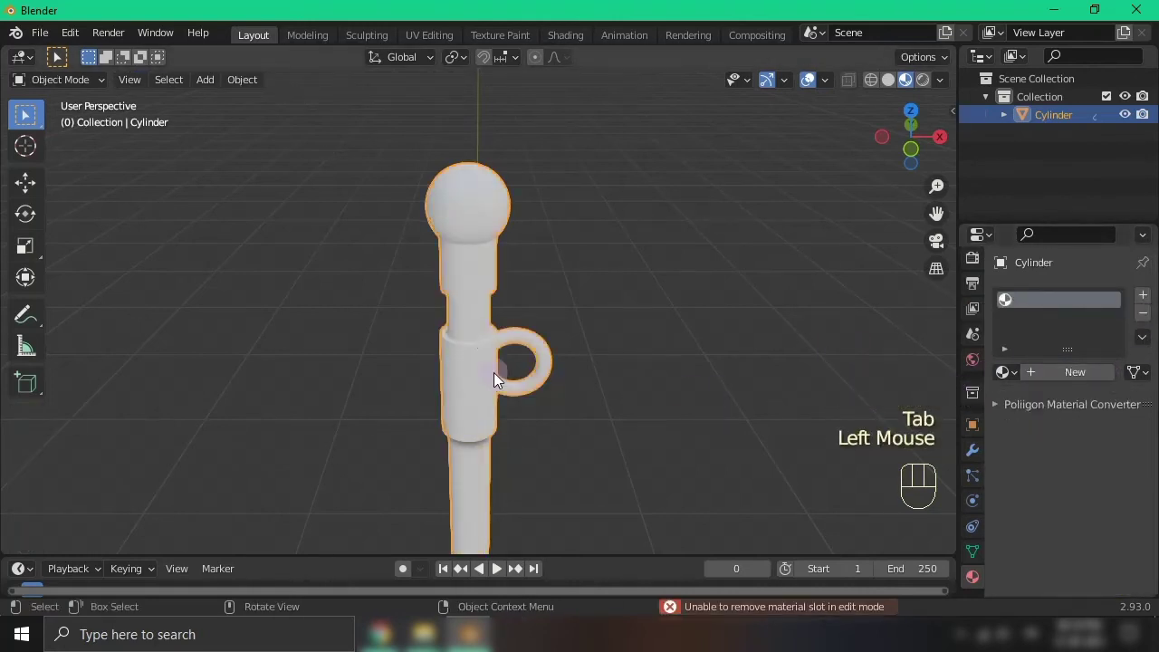
key("Tab")
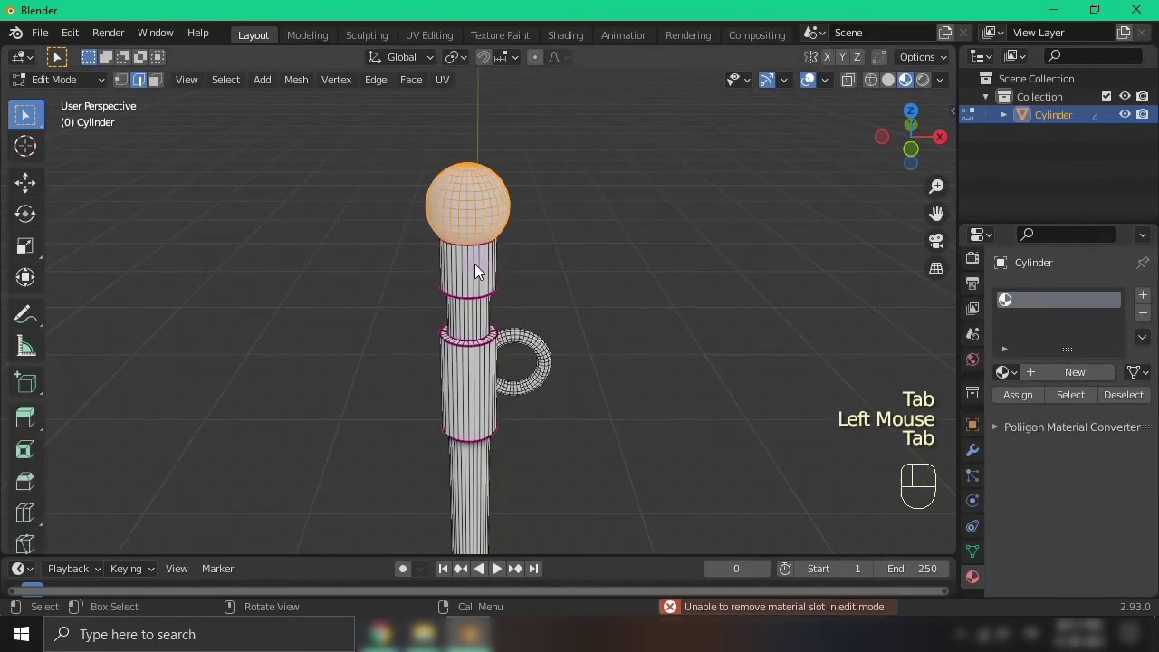
left_click(1143, 310)
key("Tab")
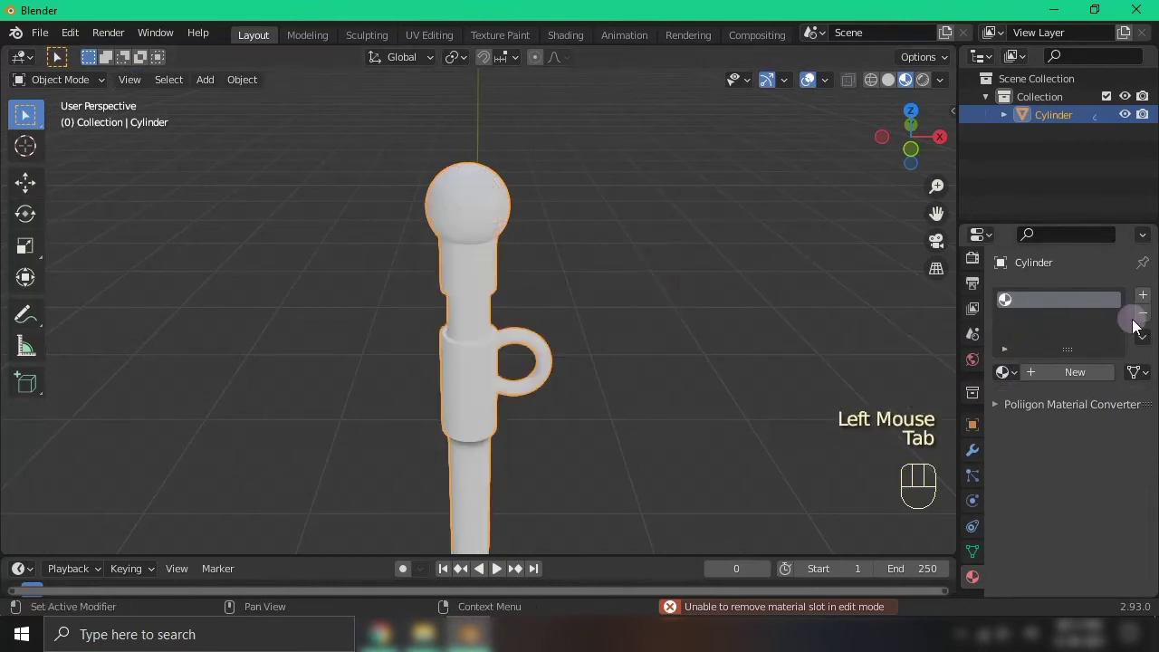
left_click(1142, 313)
key("Tab")
key("Tab")
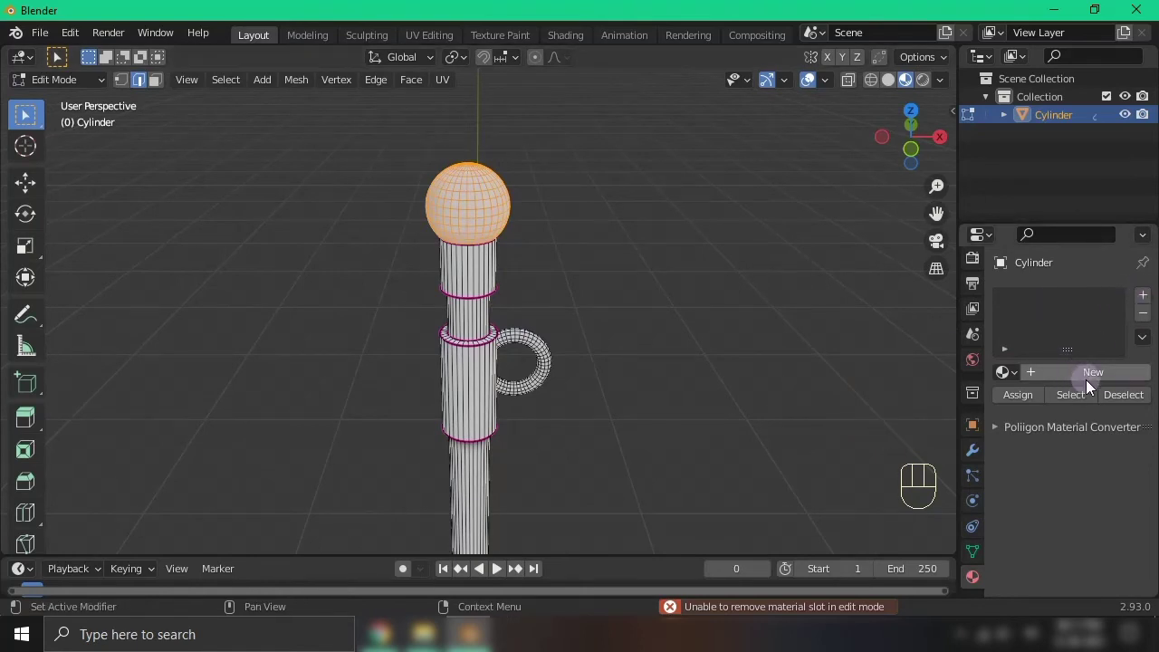
Add a slot for the selected sphere and create a material with an orange base color, hue 0.042 and saturation 0.963
left_click(1141, 296)
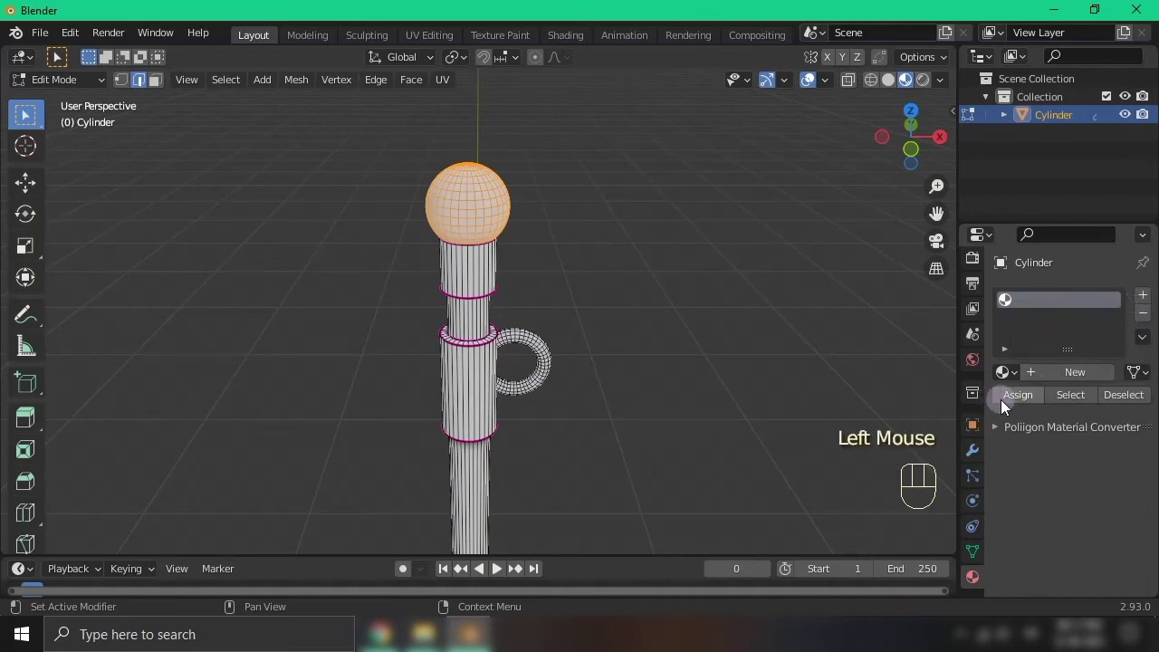
left_click(1017, 396)
left_click(1060, 369)
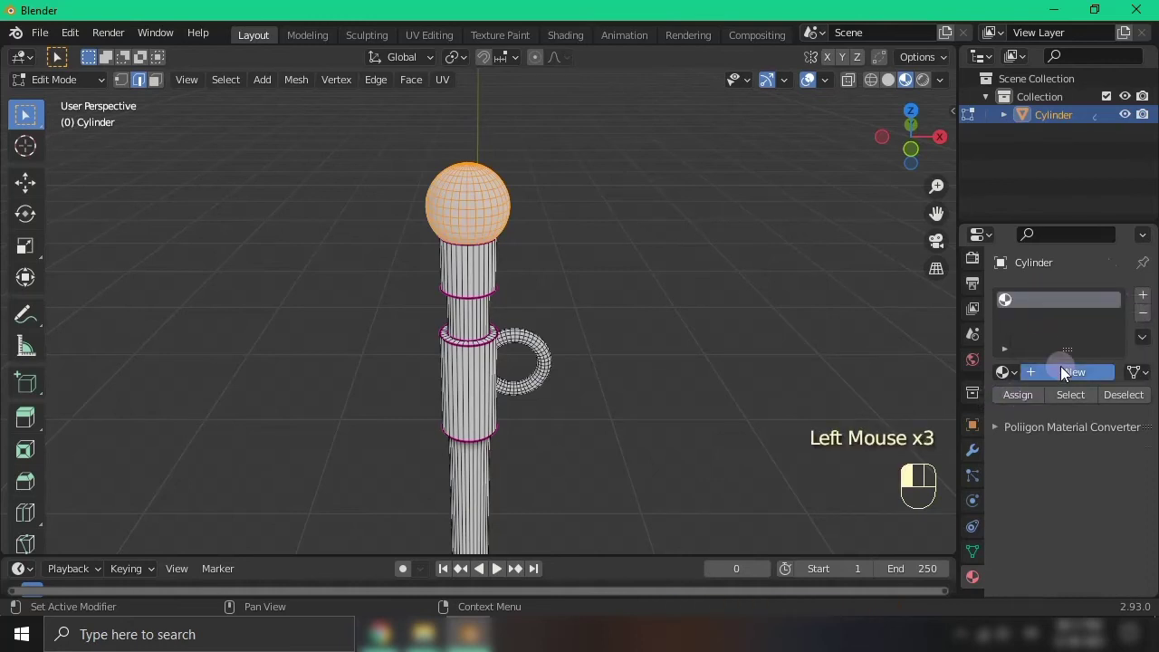
scroll(1081, 482, "down", 2)
left_click(1089, 449)
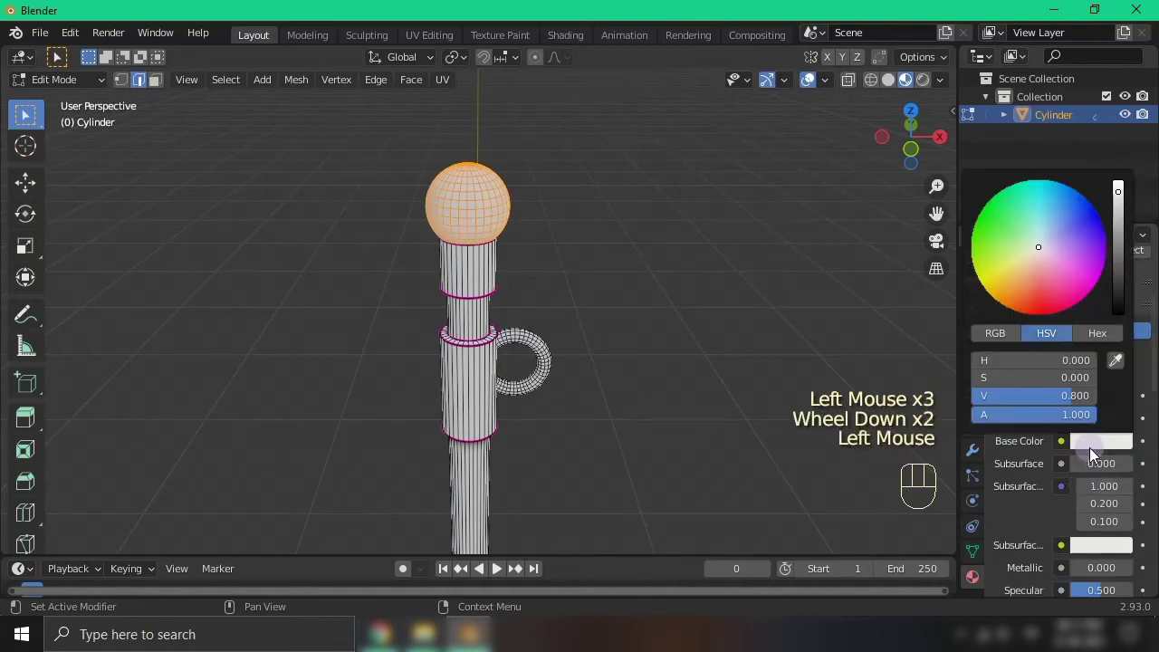
left_click(1077, 448)
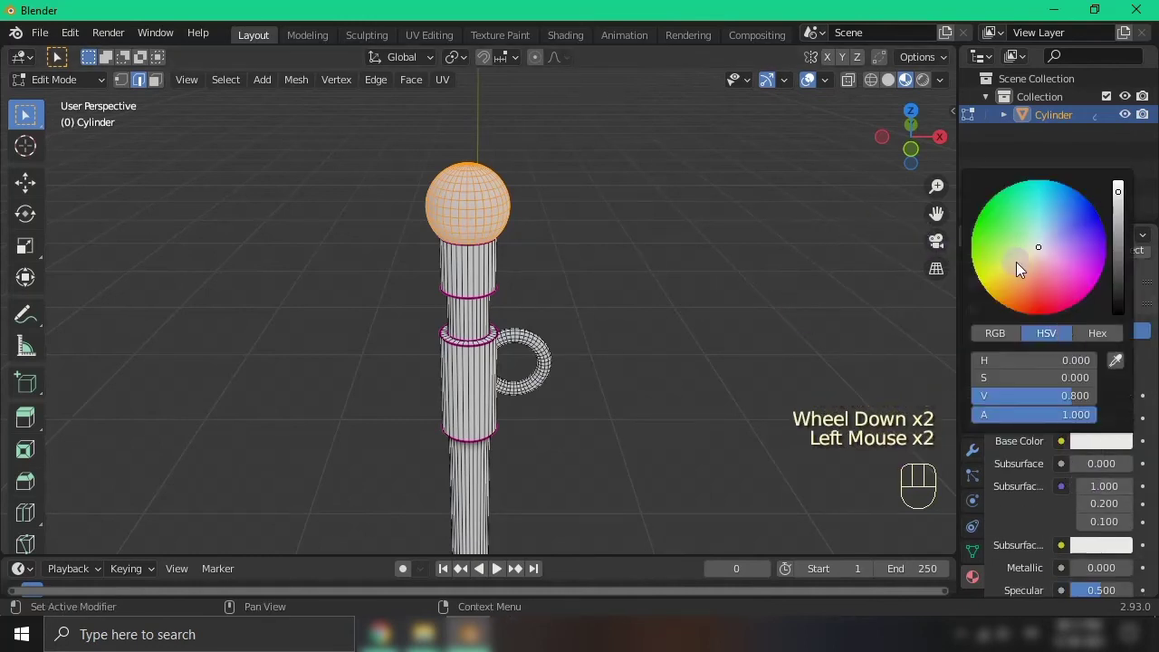
left_click_drag(1015, 261, 1013, 296)
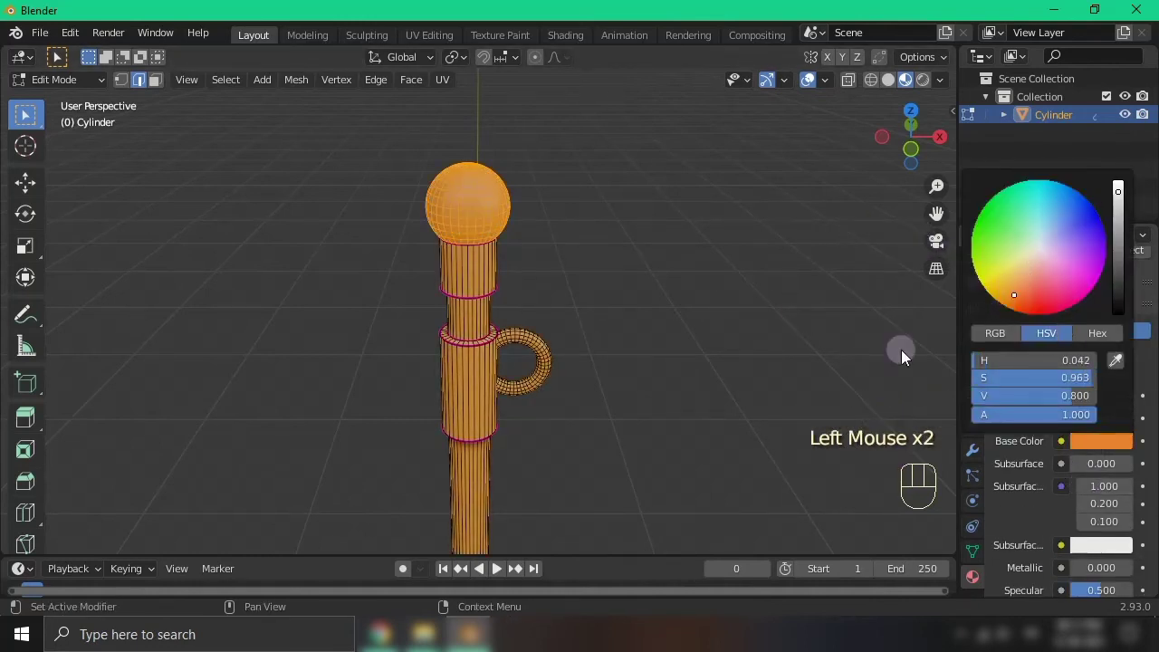
scroll(1066, 339, "up", 4)
left_click(1006, 397)
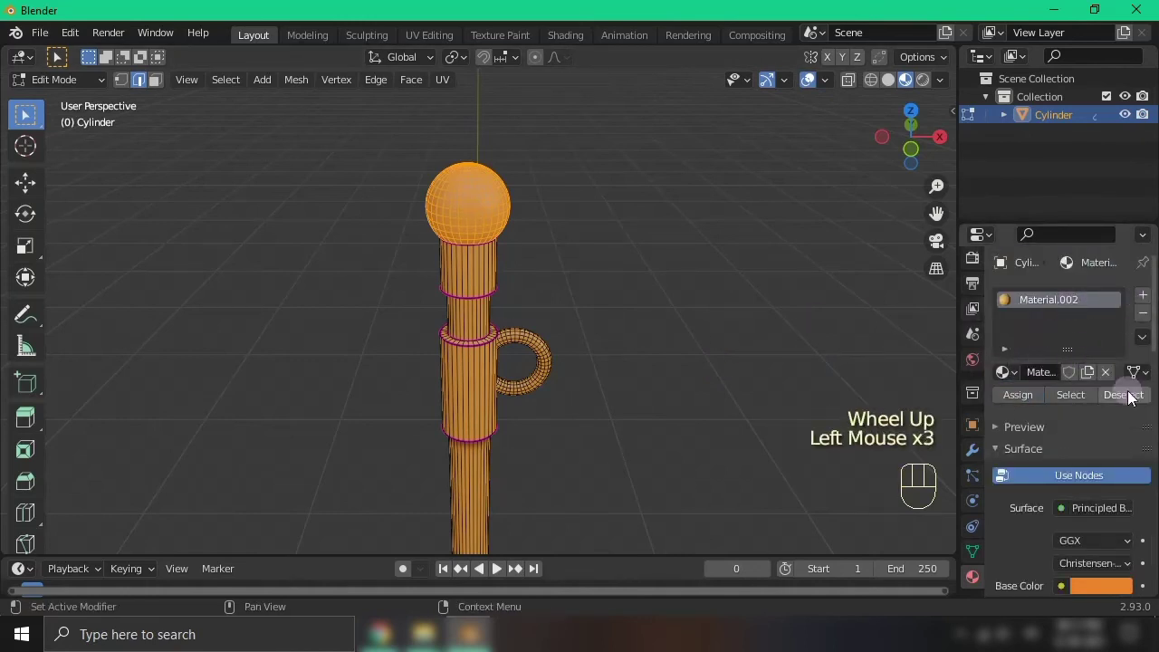
Unlink the orange material, remove its slot in Object Mode and return to Edit Mode
left_click(1105, 372)
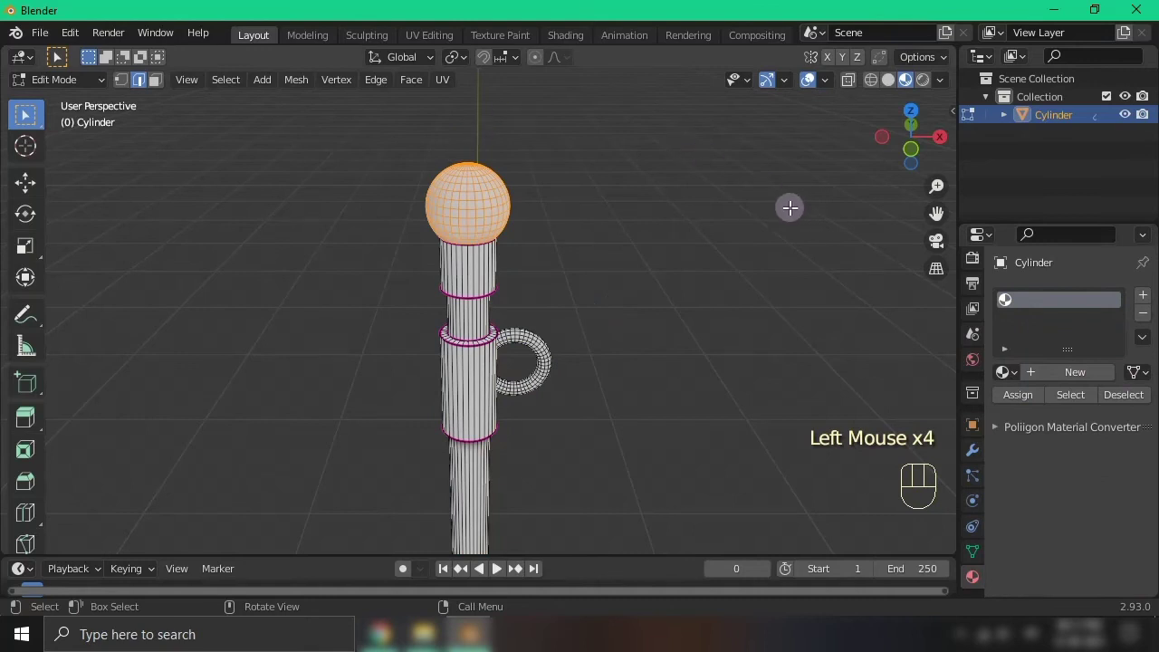
key("Tab")
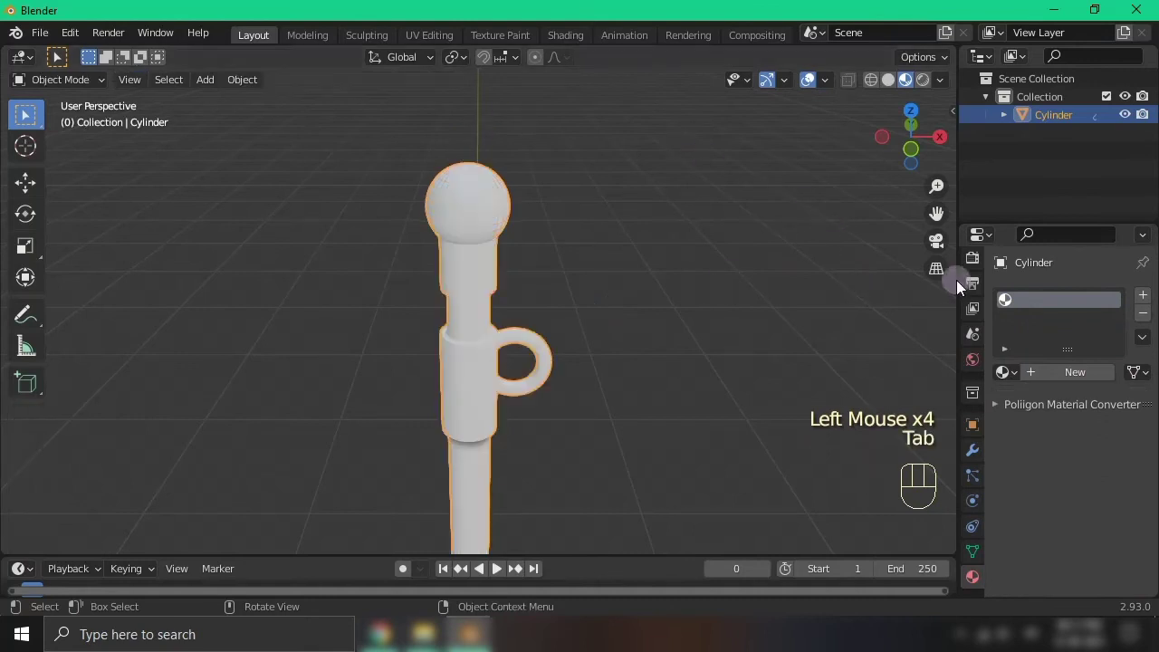
left_click(1142, 312)
key("Tab")
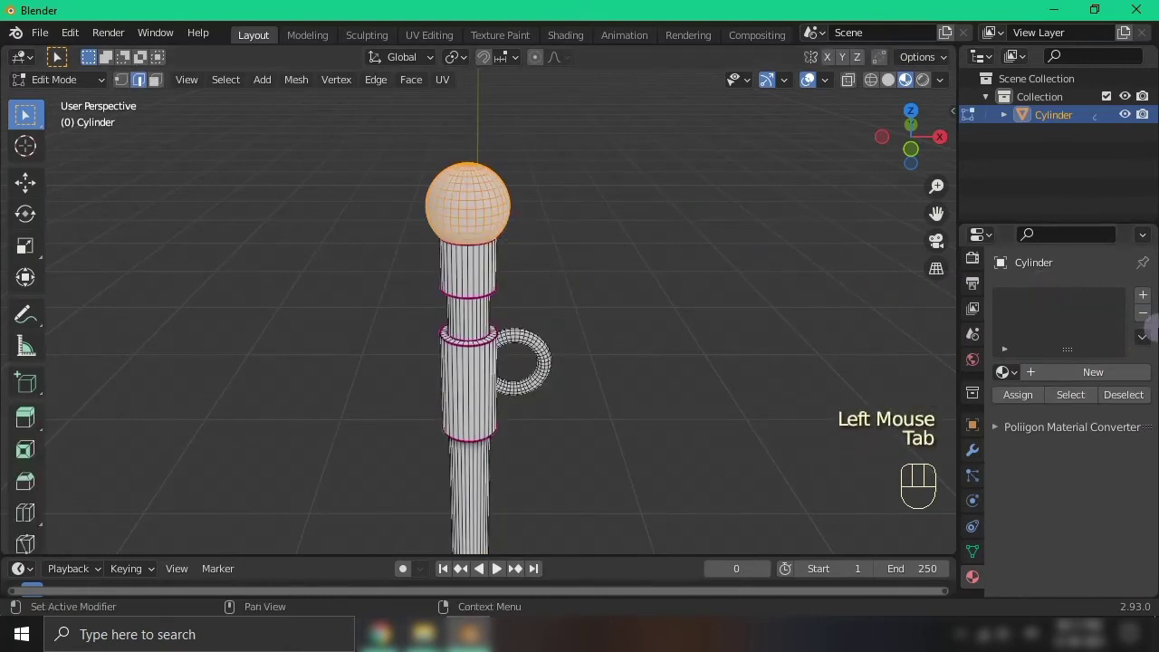
Add a material slot, assign it to the sphere and create a new material with a white base color
left_click(1142, 295)
left_click(1021, 395)
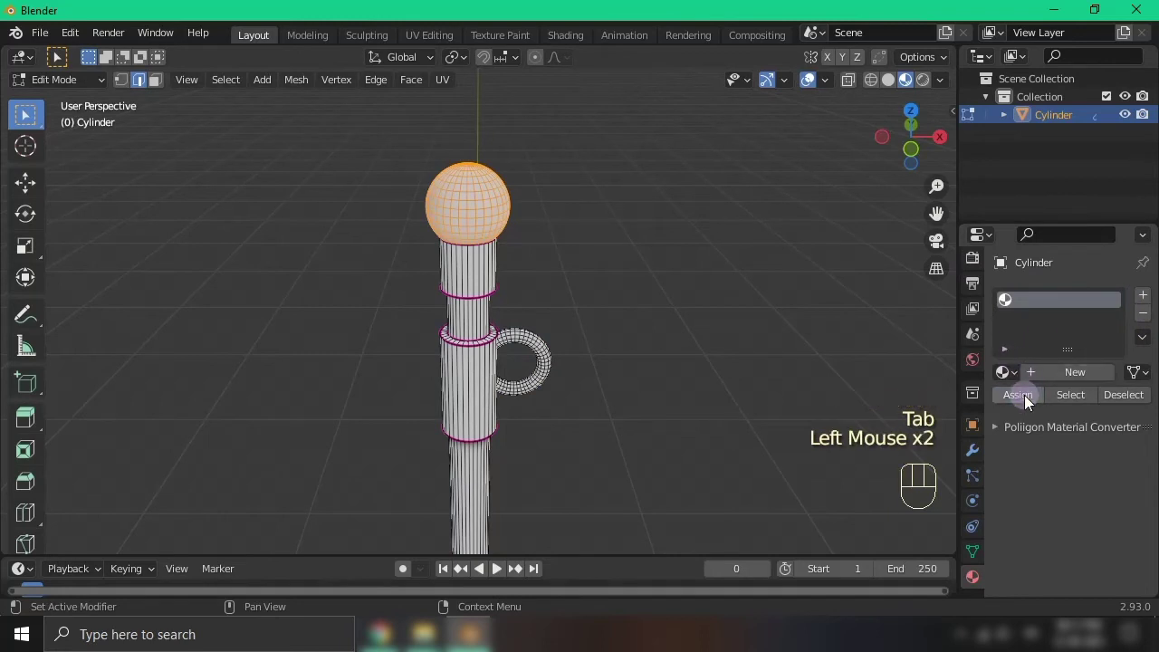
left_click(1050, 366)
scroll(1082, 464, "down", 2)
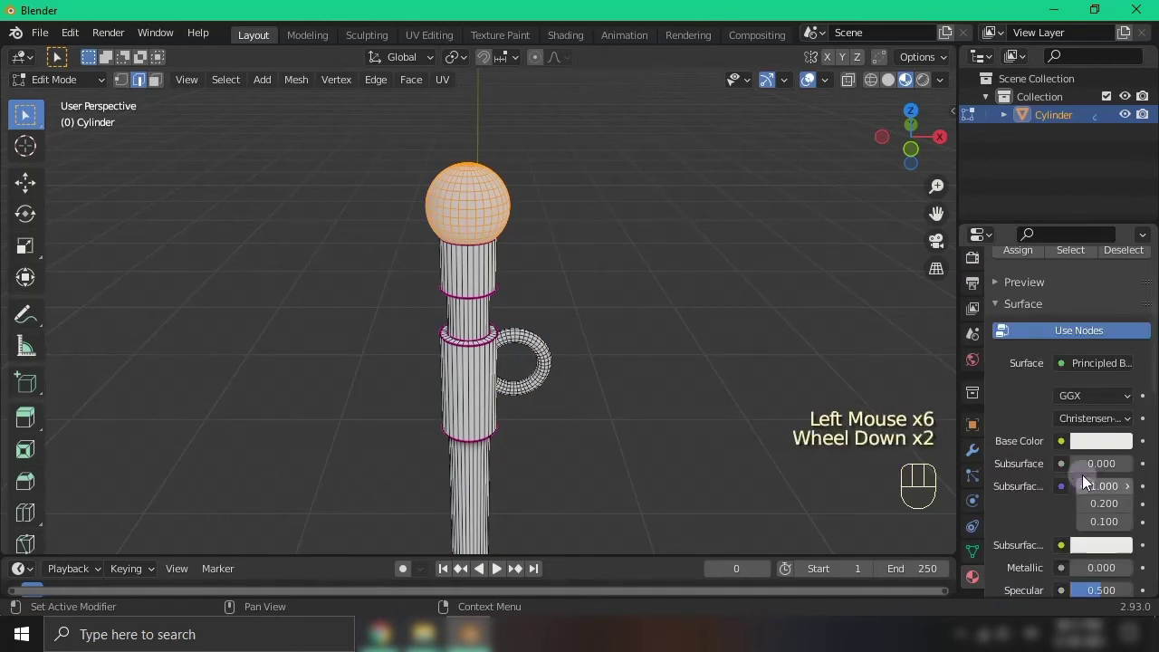
left_click(1097, 441)
left_click_drag(1054, 278, 1039, 259)
scroll(1043, 364, "up", 3)
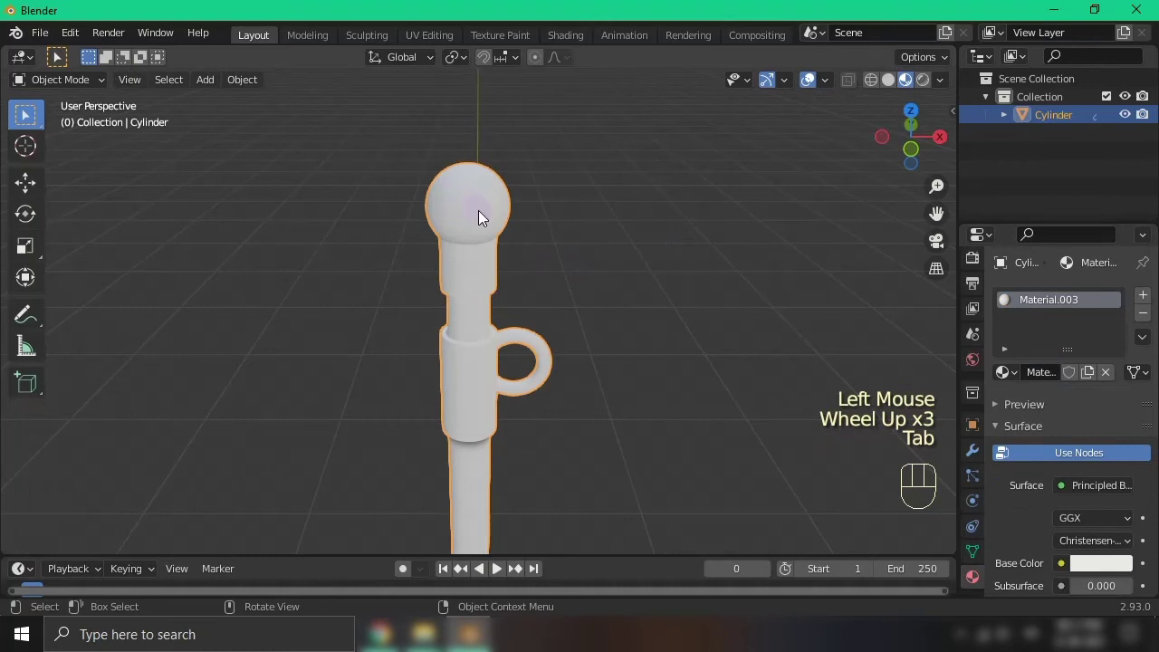
Set the white material's Metallic to 0.743 and Roughness to 0.700 in Object Mode
key("Tab")
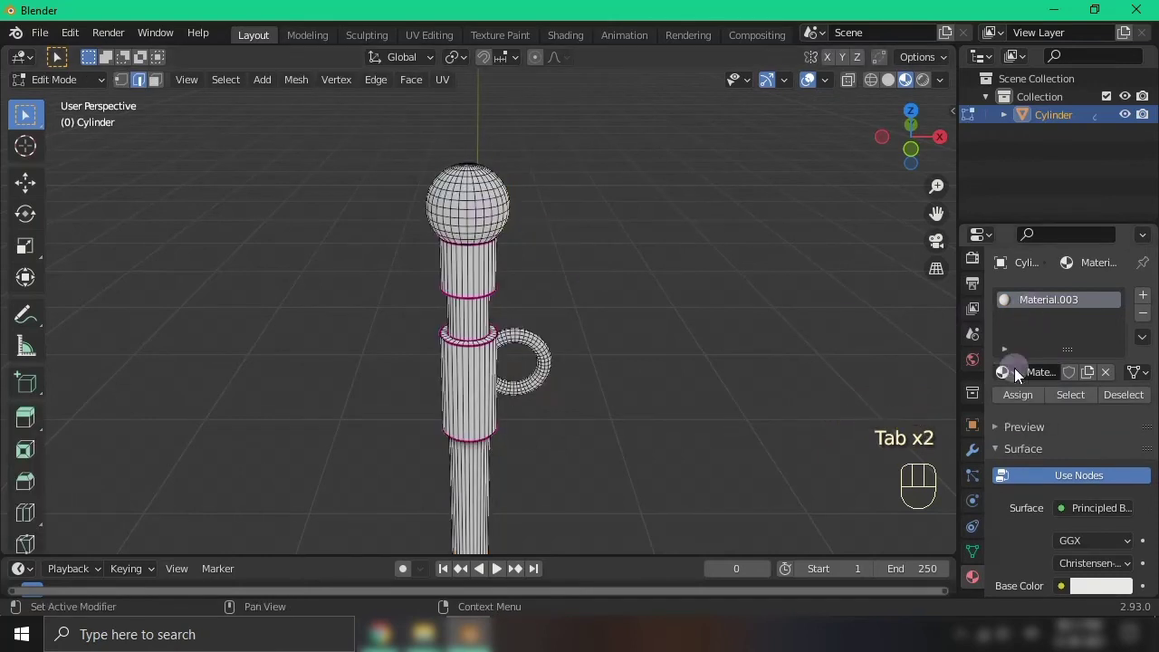
scroll(548, 248, "down", 2)
middle_click_drag(549, 248, 362, 320, "shift")
key("Tab")
scroll(1068, 518, "down", 2)
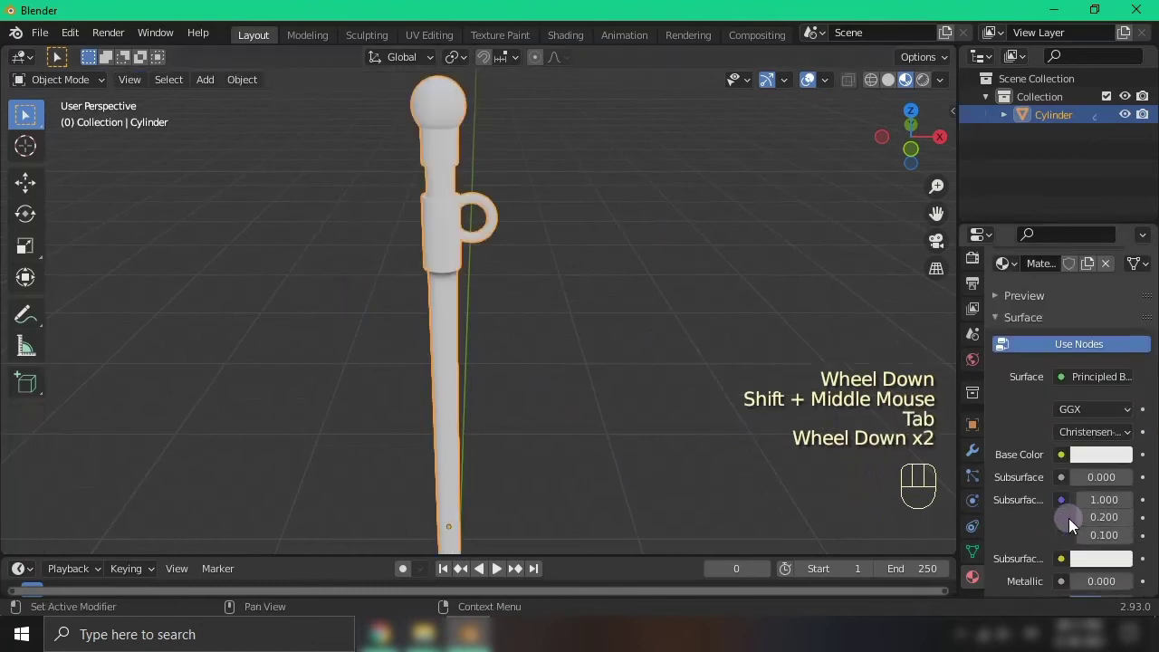
middle_click_drag(1068, 517, 1065, 434)
left_click_drag(1081, 439, 1110, 444)
scroll(1109, 443, "down", 2)
mouse_move(1089, 399)
left_mouse_down()
mouse_move(1077, 407)
mouse_move(1105, 419)
left_mouse_up()
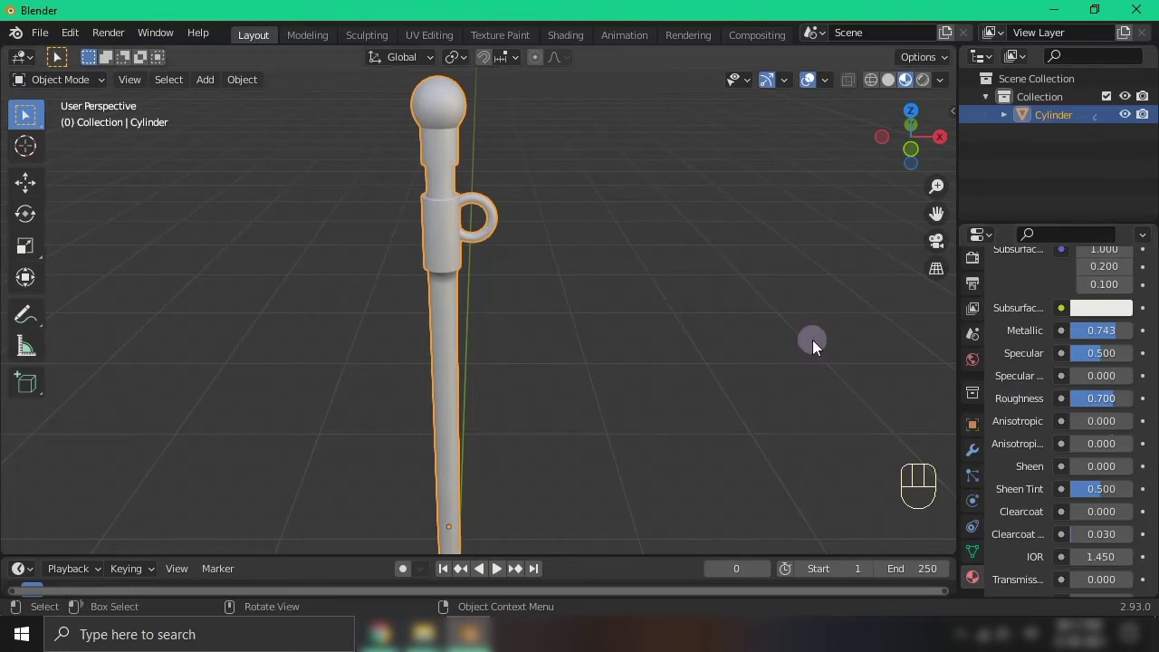
In Edit Mode, crease the inner edge loops on the underside of the wide collar beside the ring by 1.000
scroll(724, 332, "down", 1)
scroll(679, 327, "up", 3)
middle_click_drag(675, 279, 810, 217, "shift")
middle_click_drag(810, 217, 706, 250)
key("Tab")
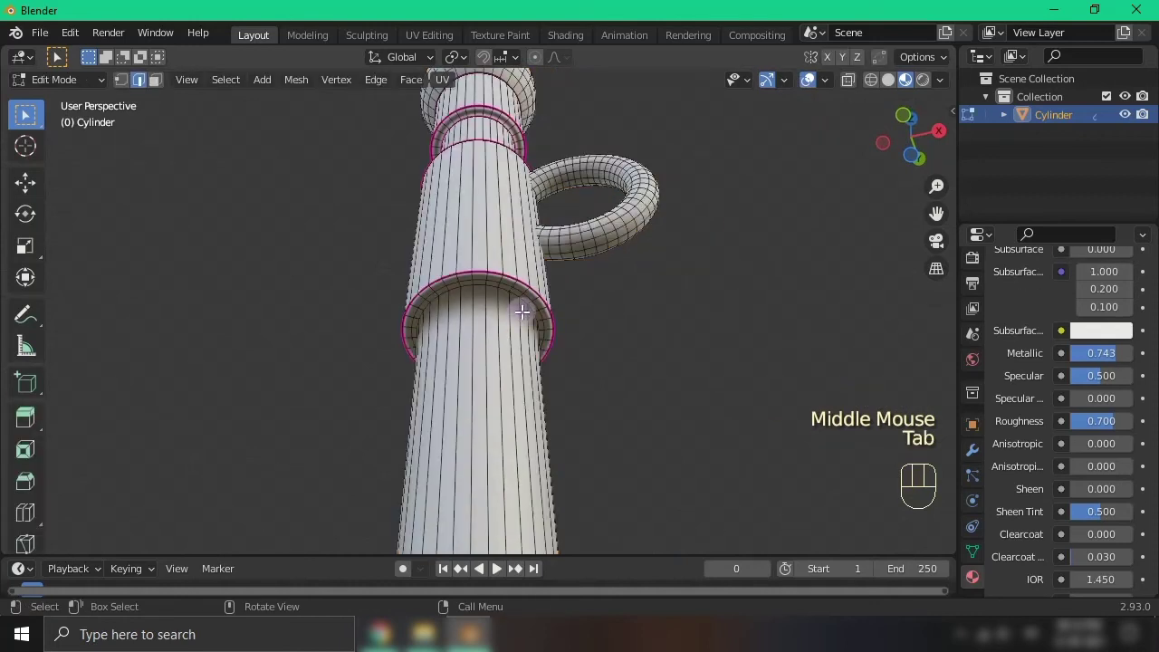
scroll(523, 311, "down", 2)
middle_click_drag(523, 311, 575, 316)
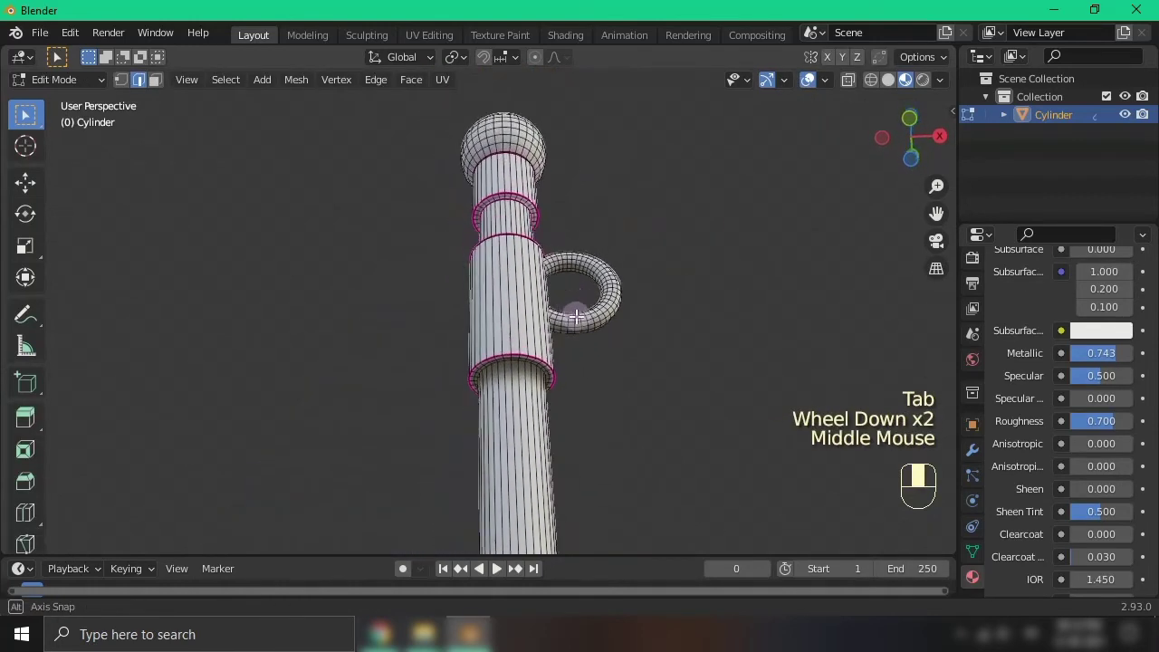
scroll(575, 315, "down", 1)
middle_click_drag(580, 380, 600, 175)
scroll(586, 361, "up", 1)
scroll(600, 176, "up", 2)
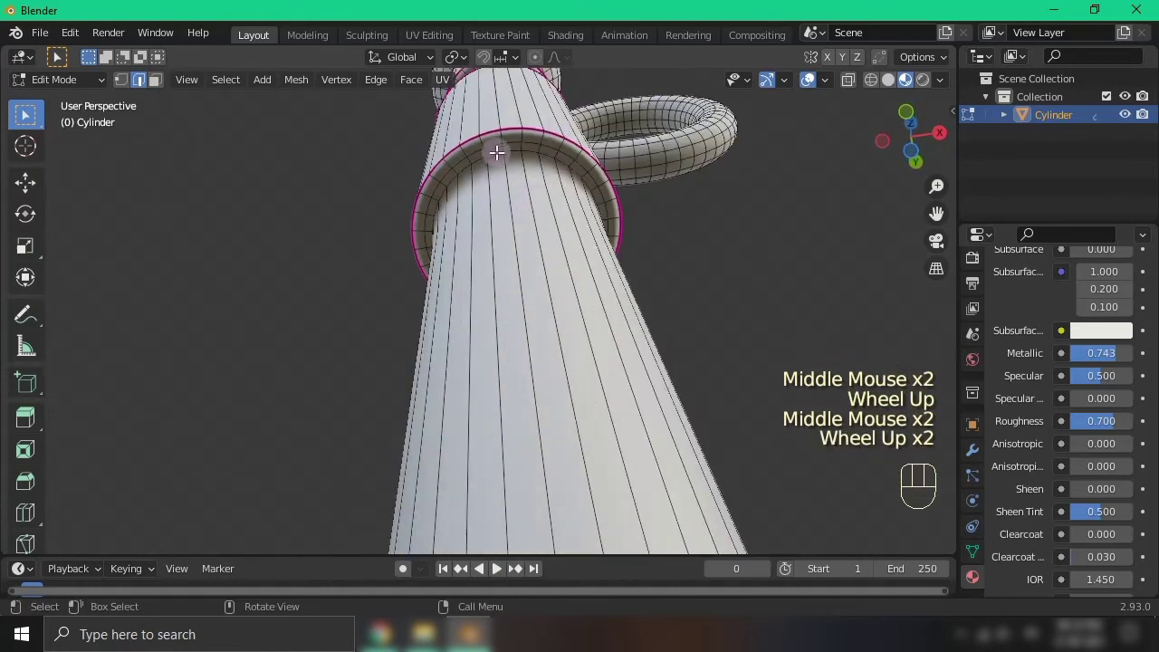
key("alt")
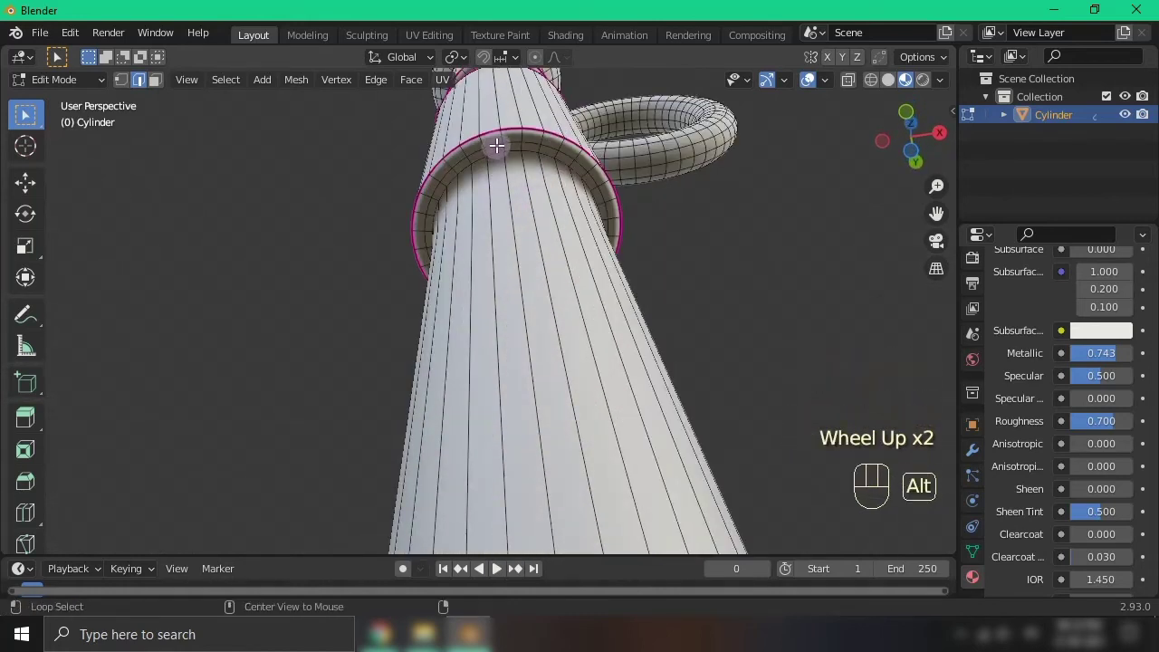
left_click(496, 151, "alt+shift")
left_click(496, 154, "alt+shift")
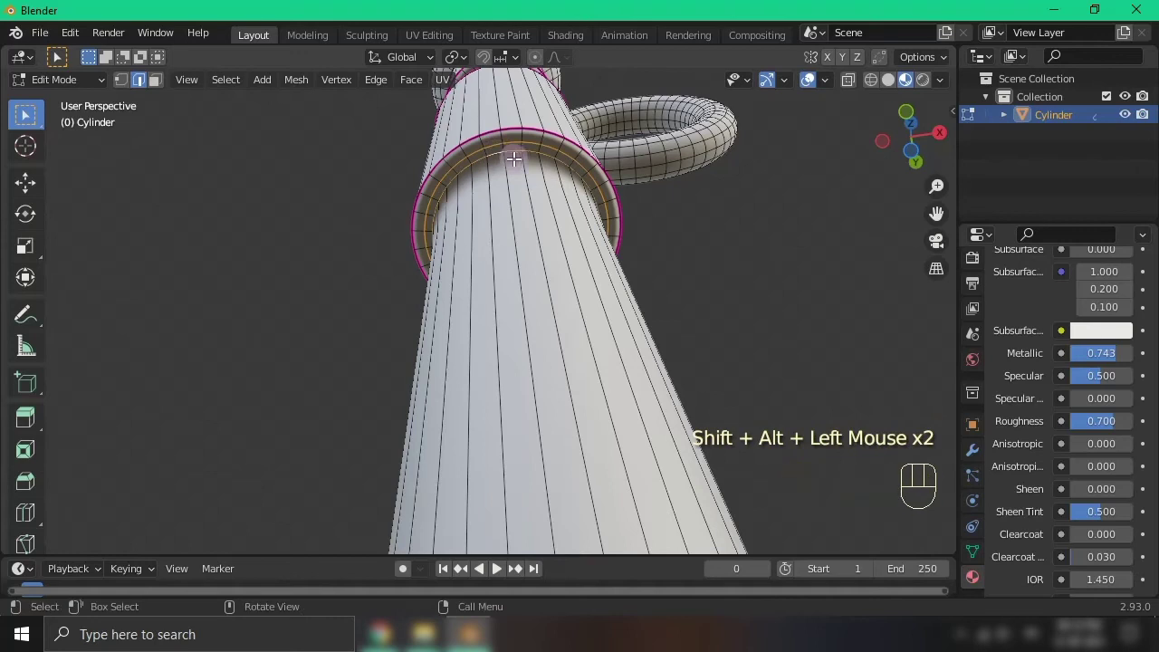
key("shift+e")
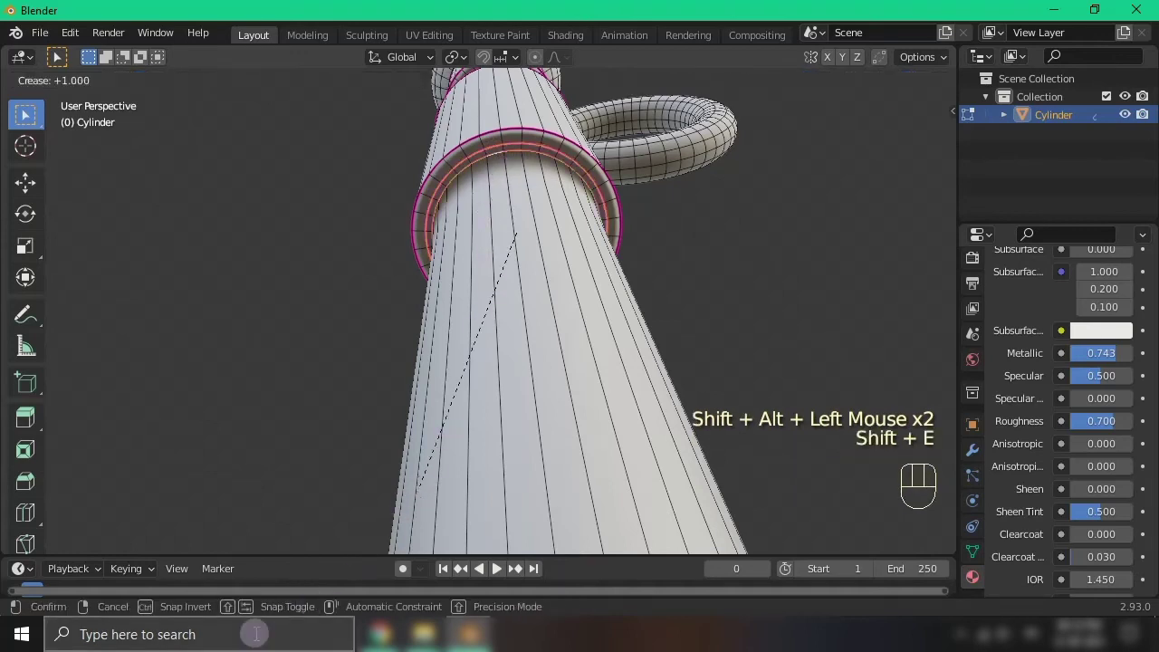
left_click(63, 637)
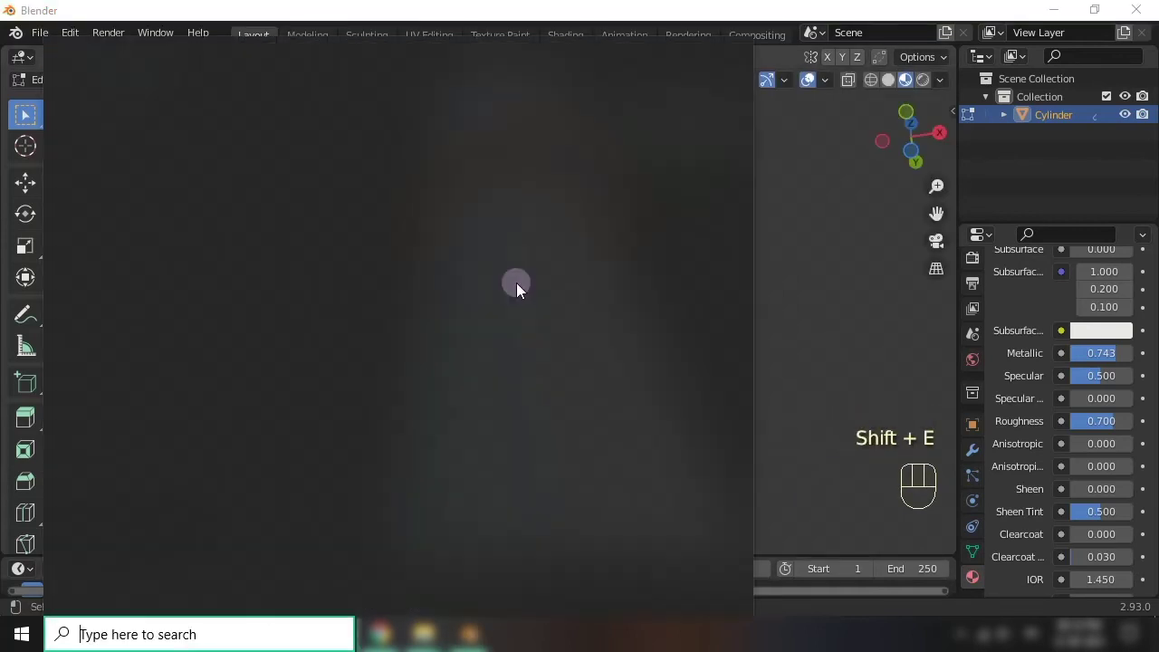
left_click(796, 344)
Select the whole sphere at the rod's top, add a material slot, assign it to the sphere and create a new material
key("Tab")
middle_click_drag(679, 329, 707, 443)
scroll(707, 439, "down", 2)
middle_click_drag(748, 362, 410, 263)
scroll(710, 380, "up", 2)
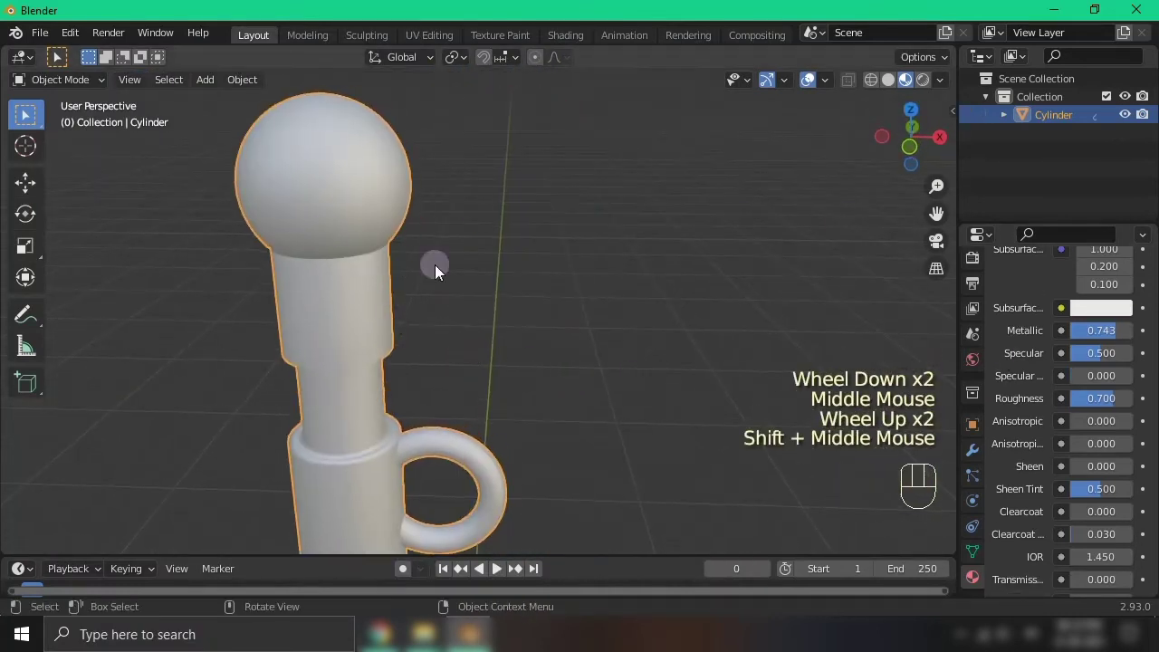
key("Tab")
scroll(329, 230, "down", 2)
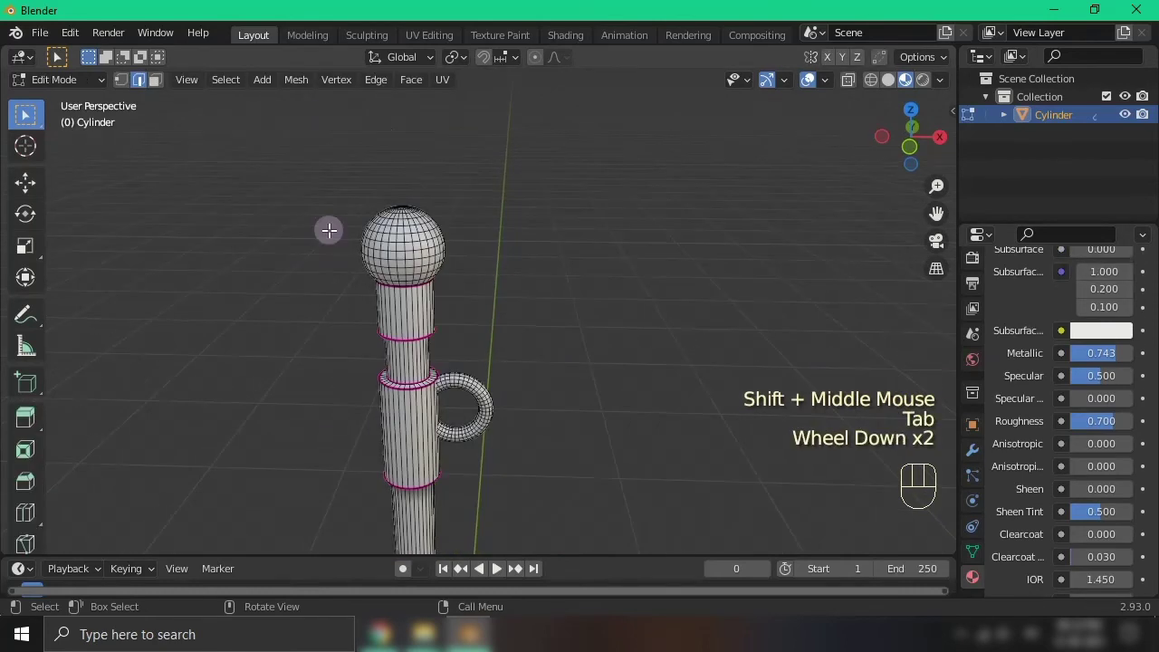
key("l")
scroll(1044, 263, "up", 5)
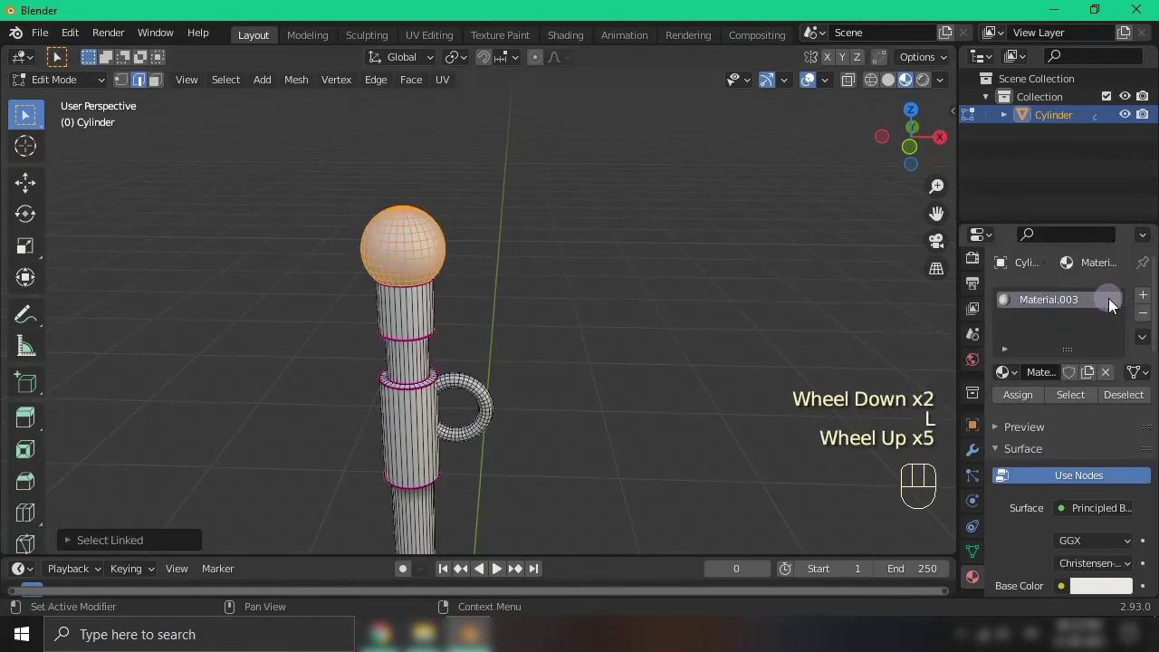
left_click(1144, 296)
left_click(1143, 296)
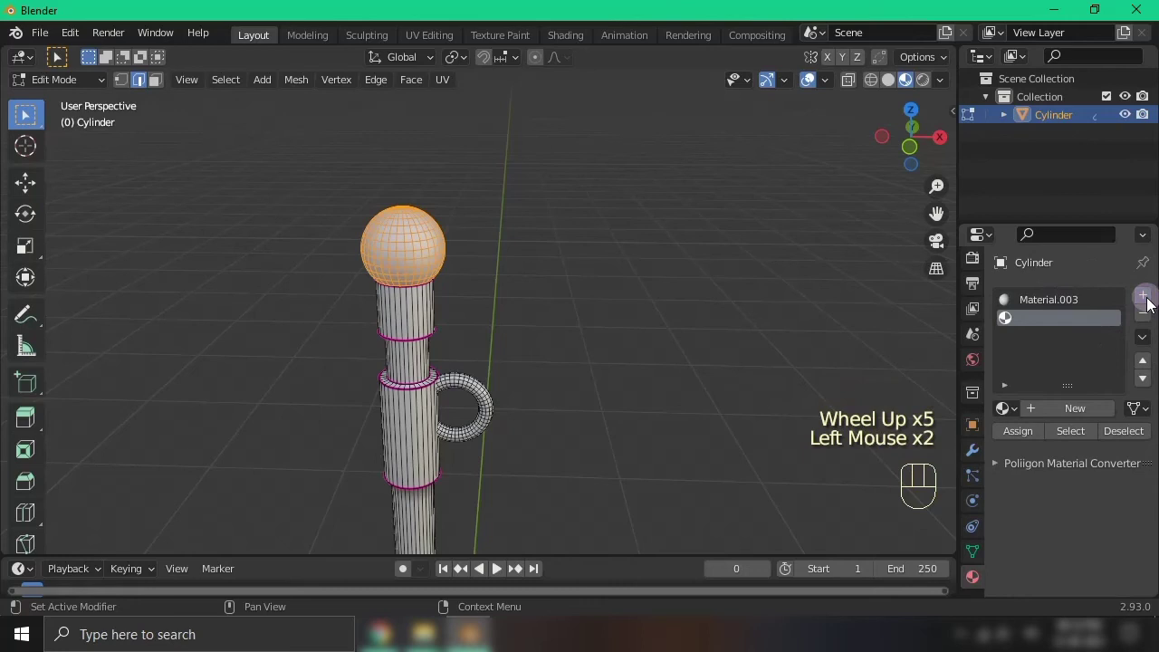
left_click(1027, 427)
left_click(1027, 427)
left_click(1026, 427)
left_click(1026, 427)
left_click(1045, 409)
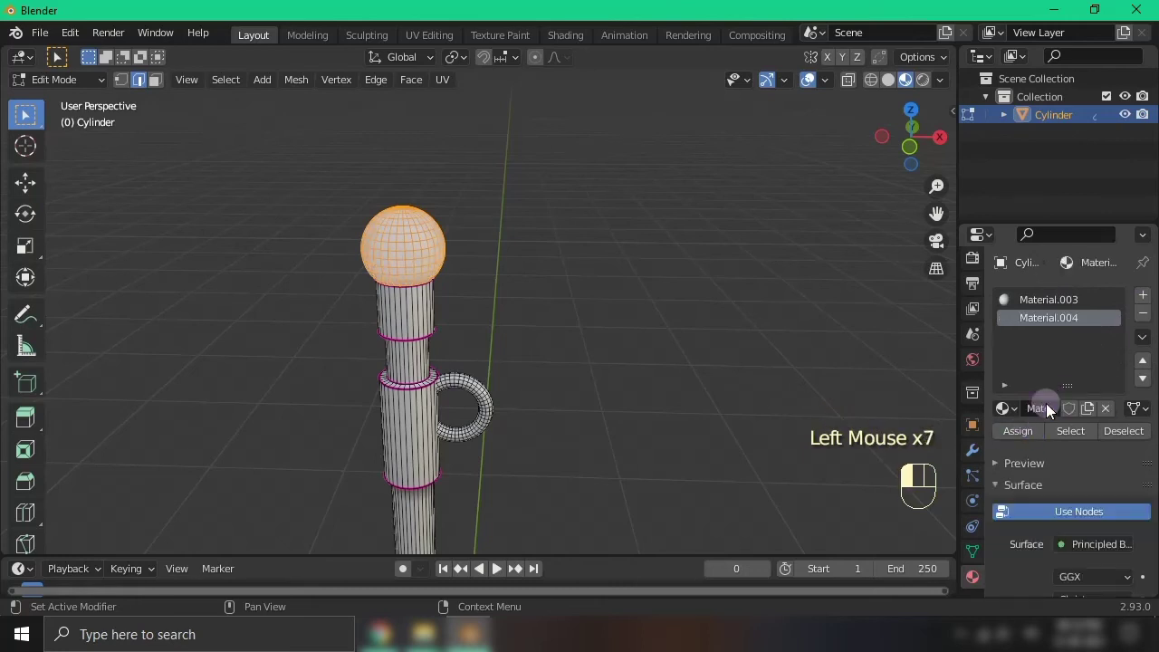
Set the sphere material's base color to dark golden orange with hue 0.083, saturation 0.985 and value 0.342
scroll(1041, 399, "down", 4)
left_click(1088, 404)
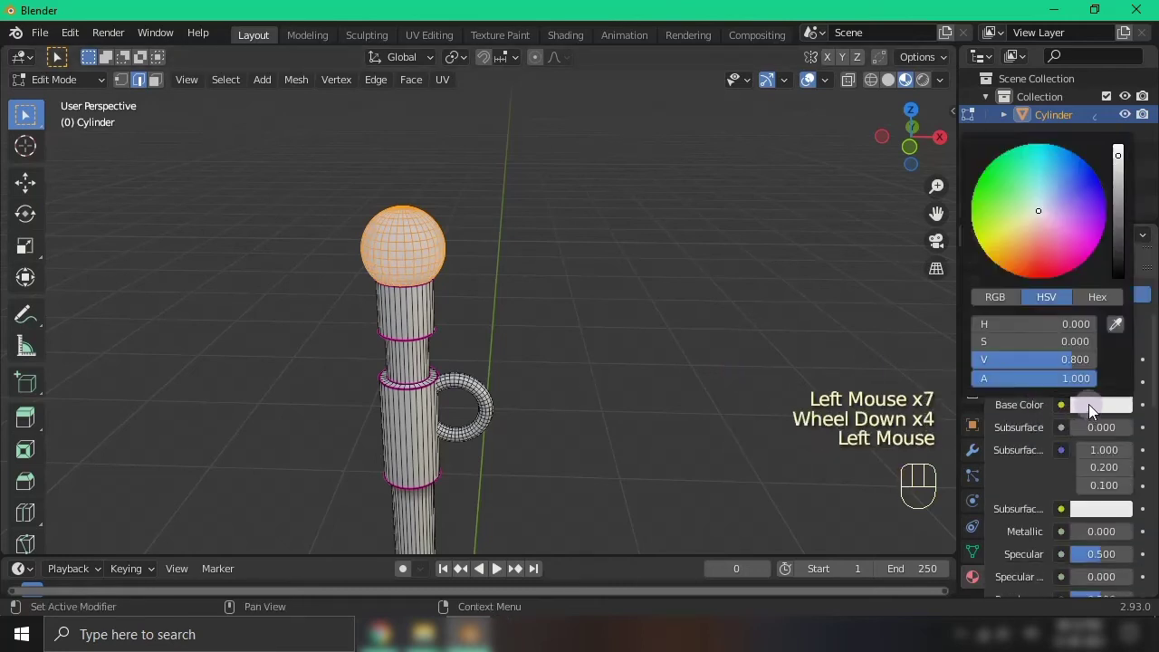
left_click(997, 255)
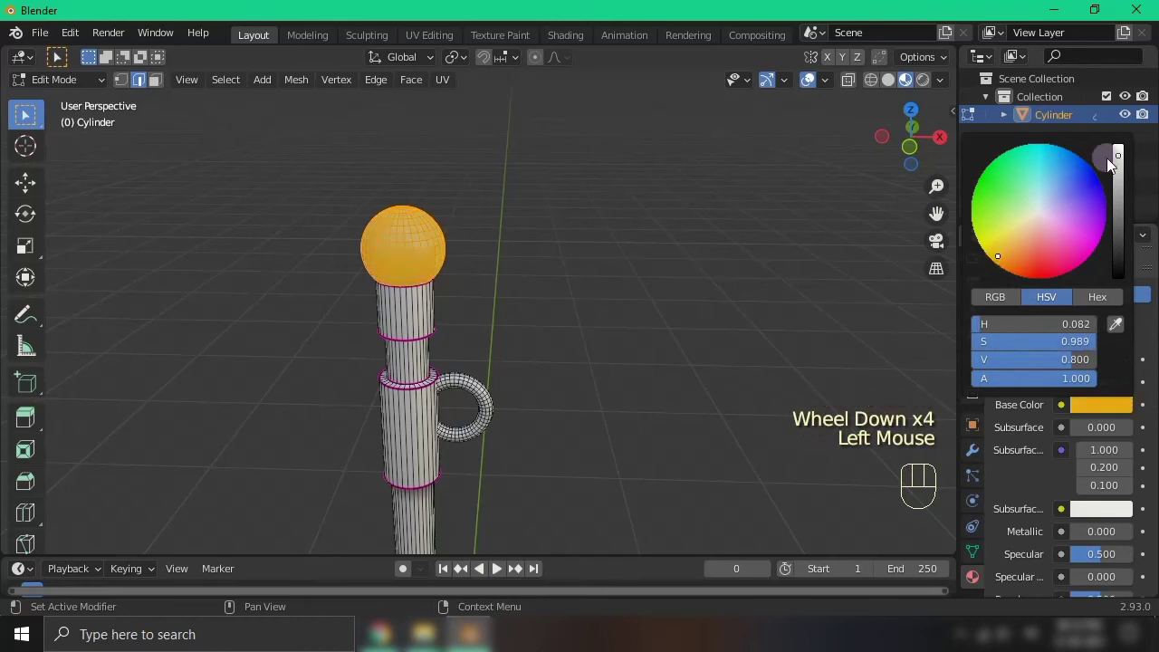
left_click_drag(1116, 158, 1119, 198)
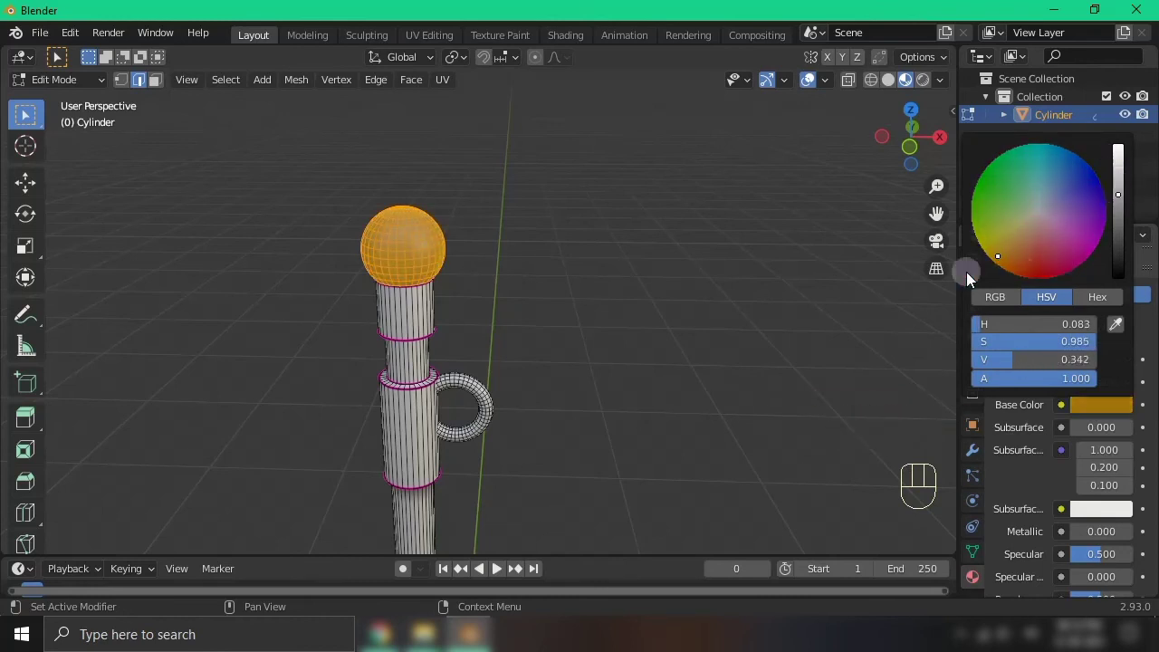
Set the gold material's Metallic to 0.929 and Roughness to 0.143, finishing in Object Mode
scroll(1104, 457, "down", 2)
left_click_drag(1085, 388, 1145, 396)
key("Tab")
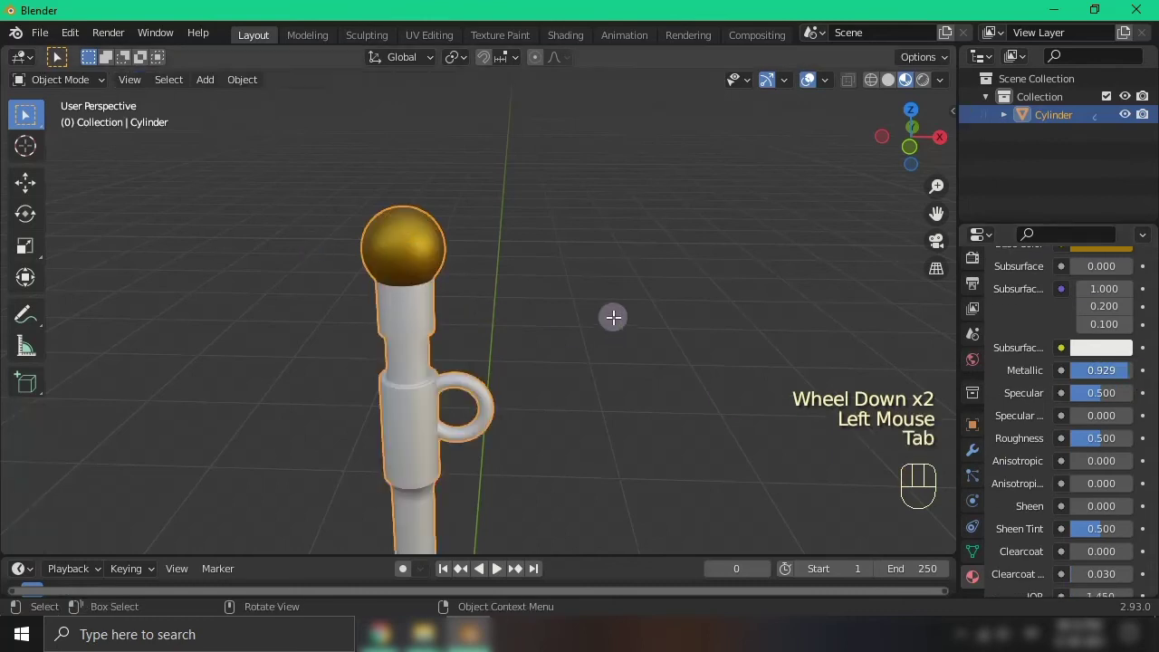
key("Tab")
scroll(1048, 419, "down", 2)
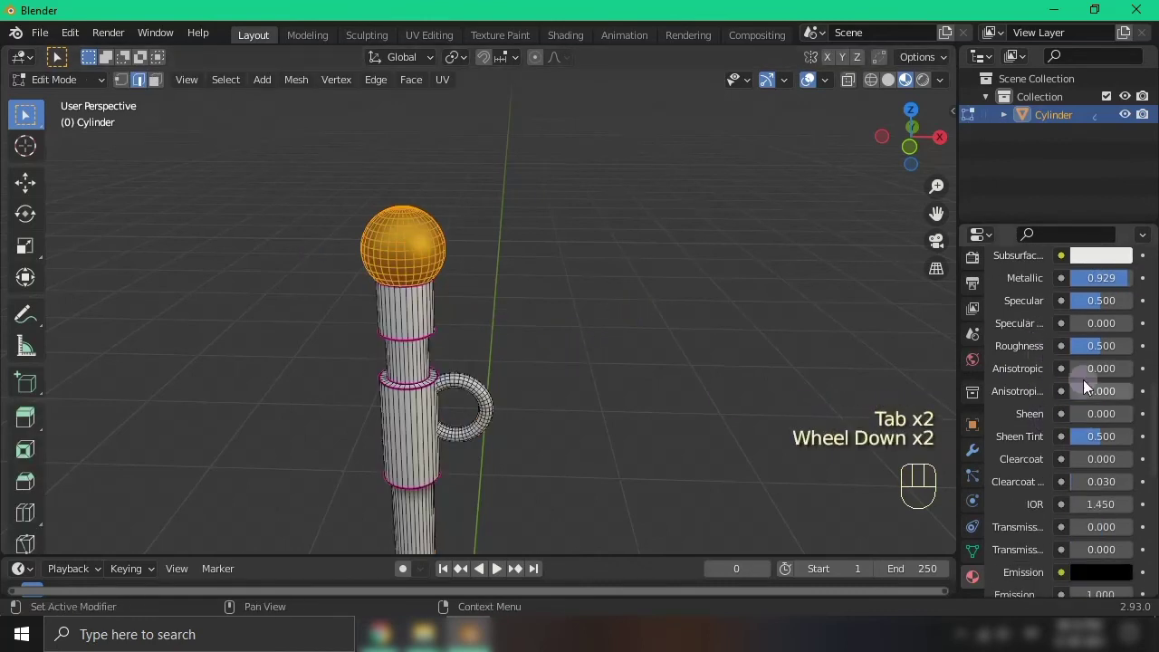
left_click_drag(1091, 344, 1067, 358)
scroll(535, 325, "down", 2)
key("Tab")
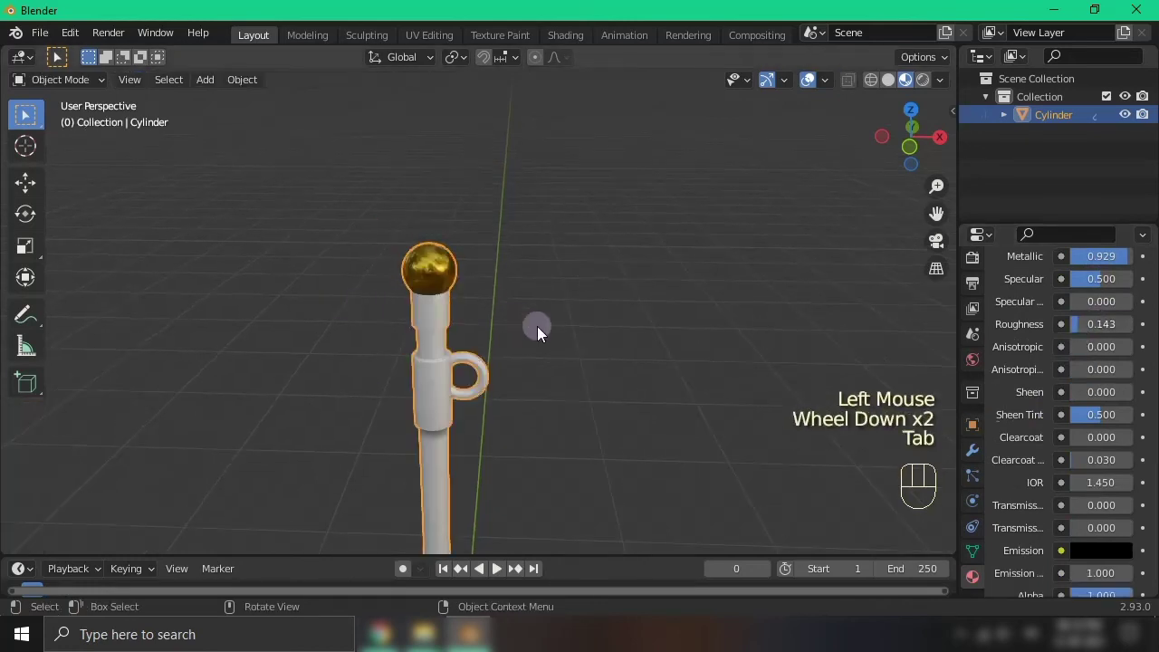
Return to Edit Mode on the rod and clear the selection of the gold sphere
middle_click_drag(535, 326, 545, 253)
scroll(545, 313, "down", 1)
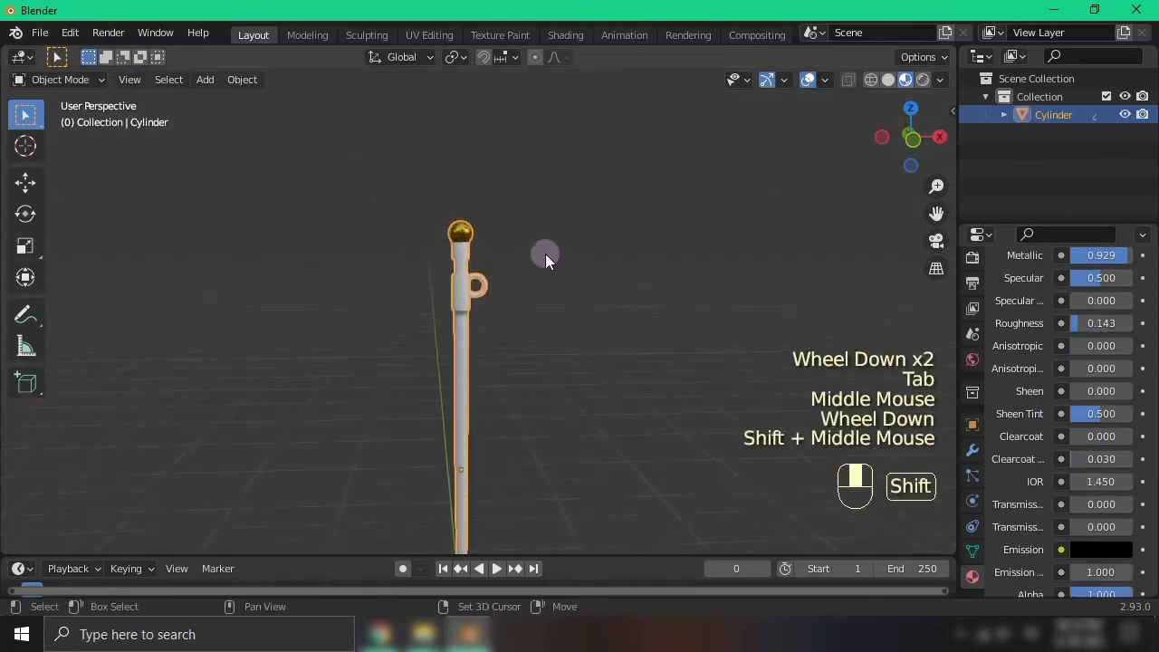
scroll(465, 293, "up", 1)
scroll(423, 250, "up", 2)
scroll(408, 272, "down", 1)
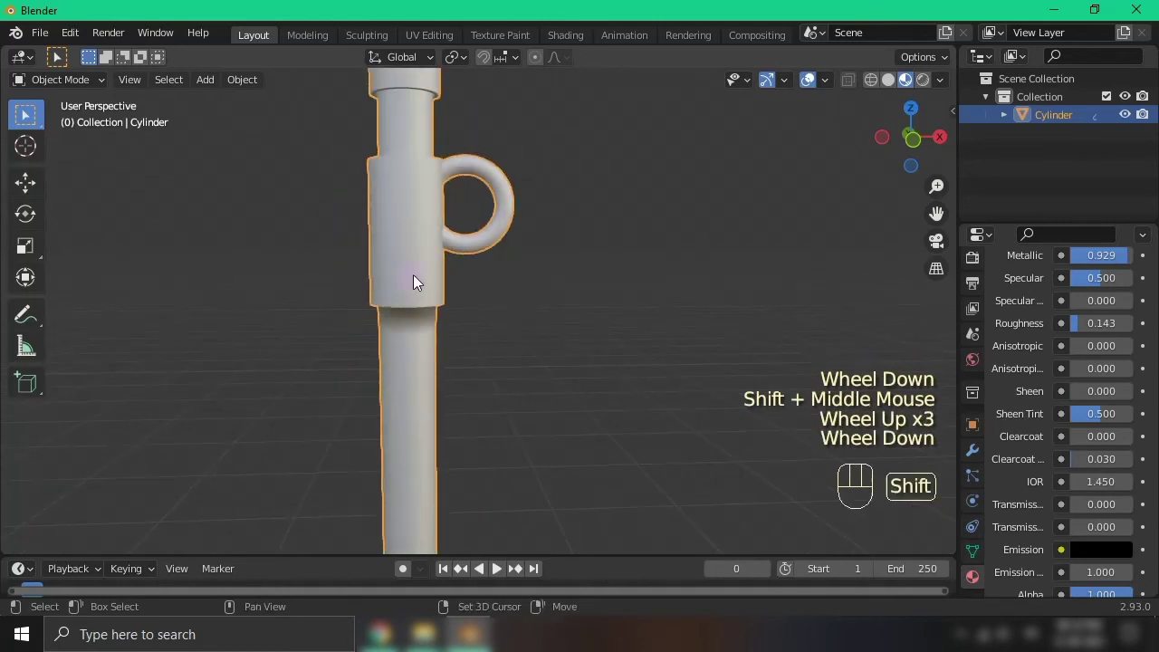
middle_click_drag(413, 274, 420, 240, "shift")
scroll(537, 263, "down", 1, "shift")
key("Tab")
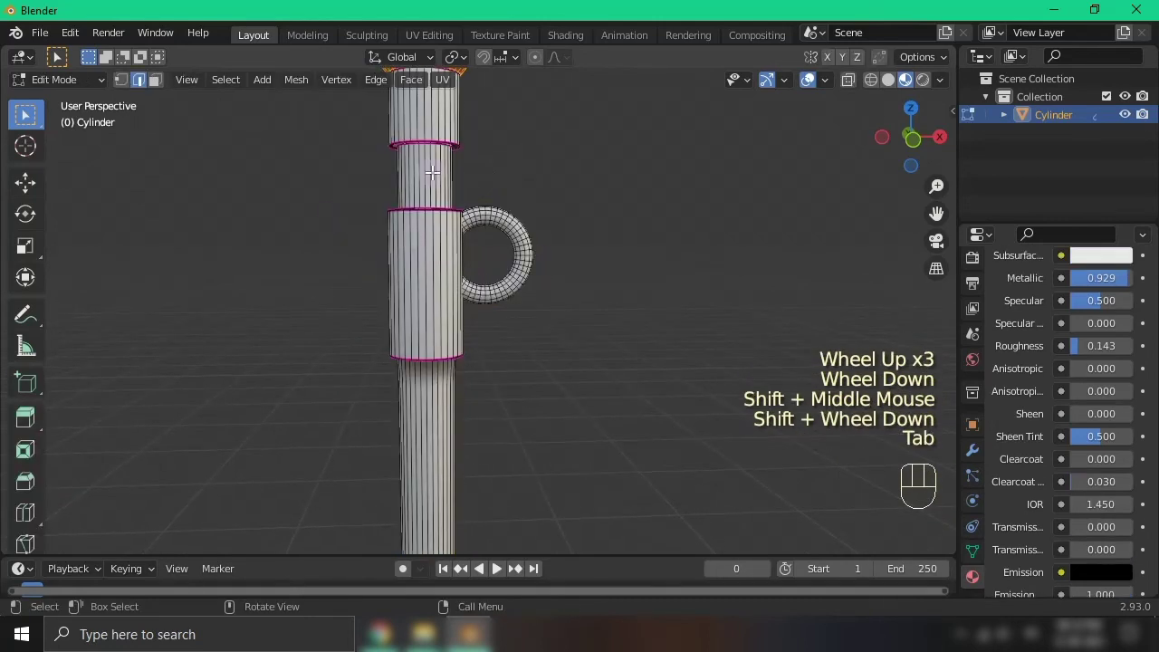
scroll(543, 236, "down", 2)
left_click(556, 201)
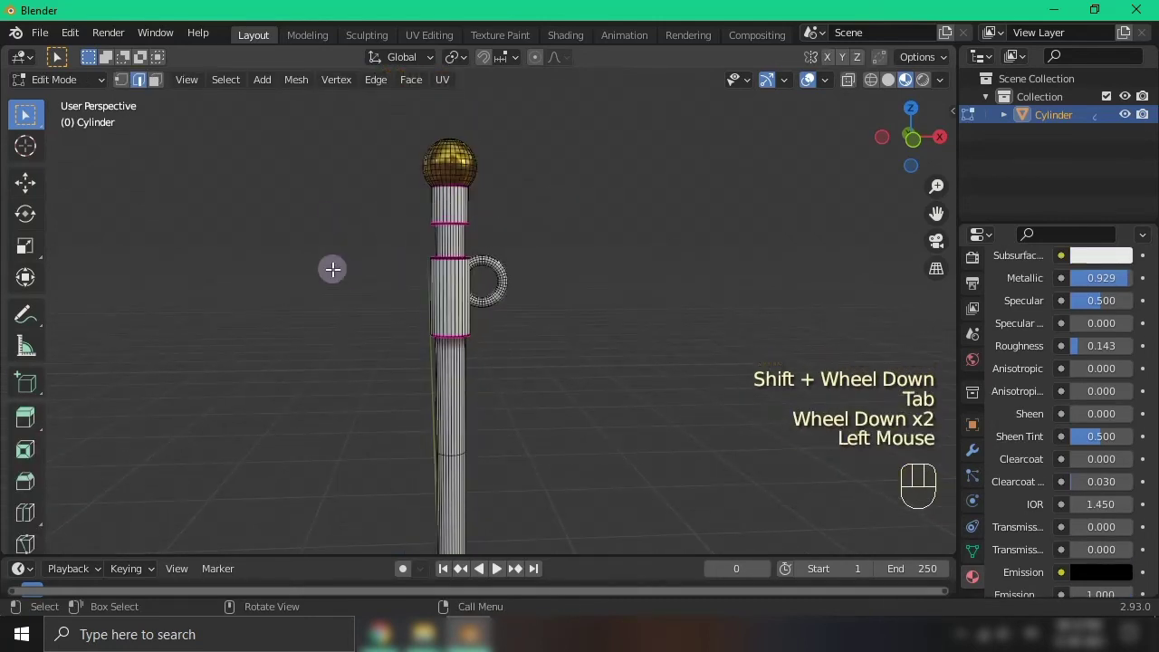
Try to select the rod's linked geometry with the selection delimited by Sharp
key("l")
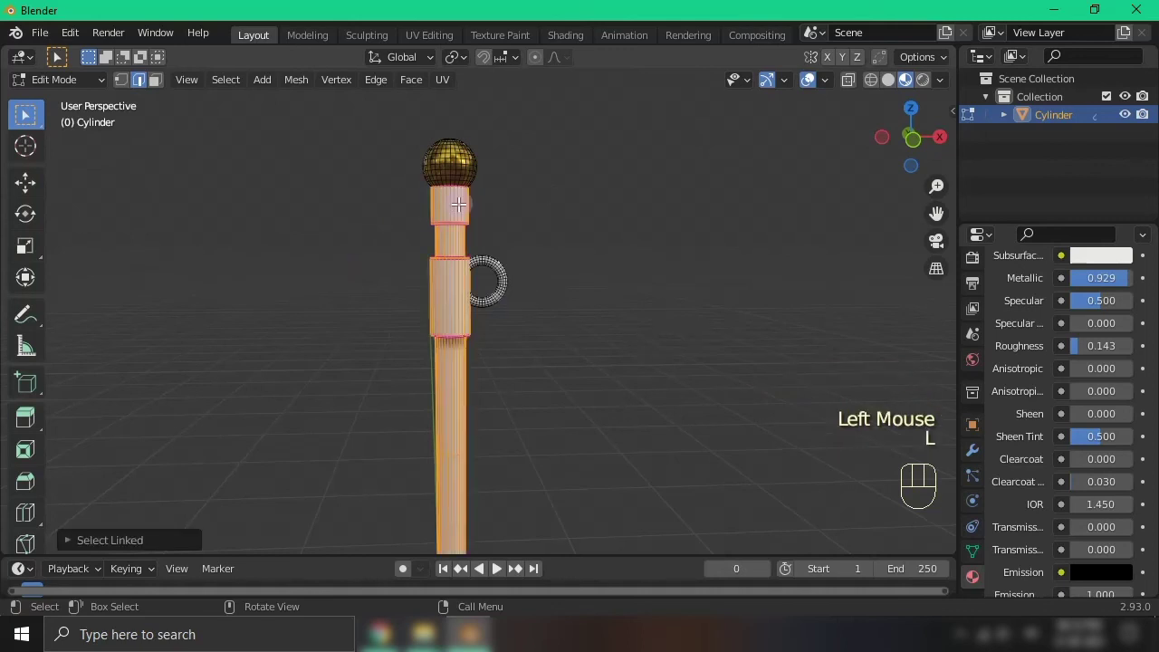
left_click(135, 540)
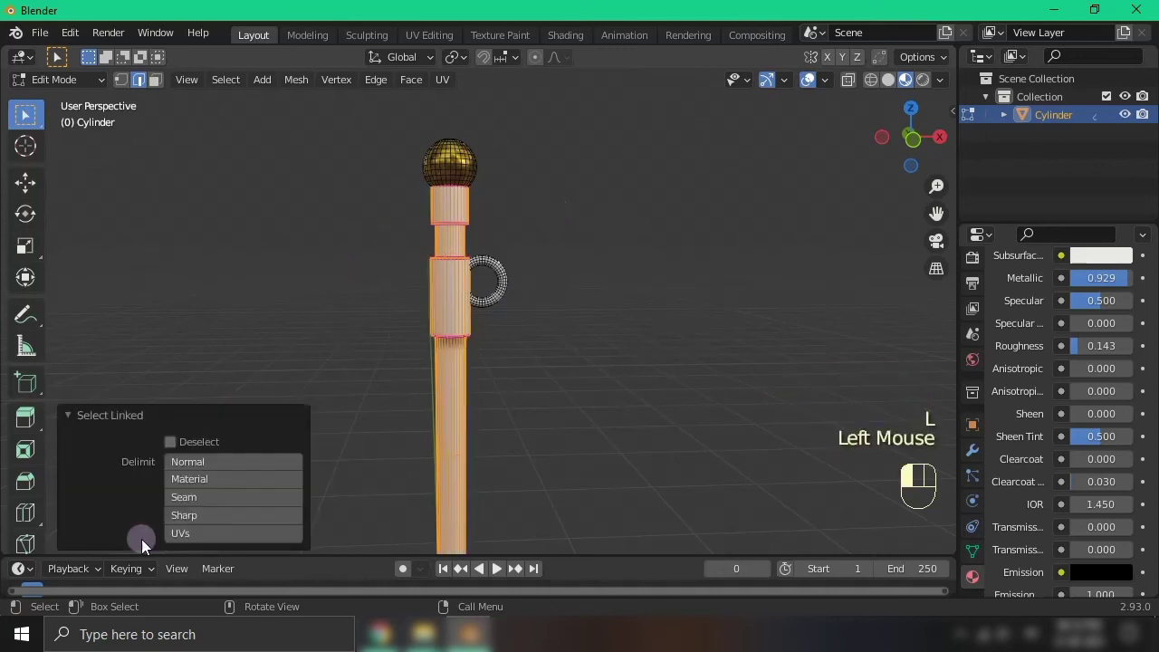
left_click(185, 513)
left_click(691, 383)
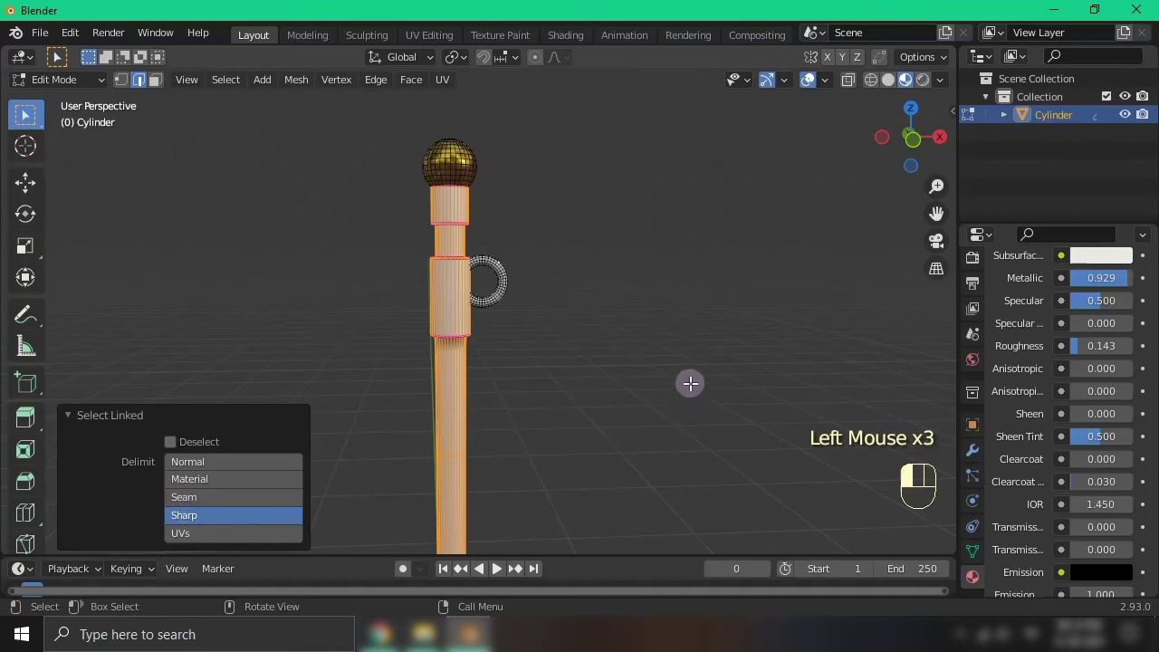
In face select mode, select the face loops around the wide collar and the upper collar below the sphere
scroll(504, 305, "up", 2)
middle_click_drag(504, 305, 491, 305, "shift")
scroll(403, 300, "up", 1, "shift")
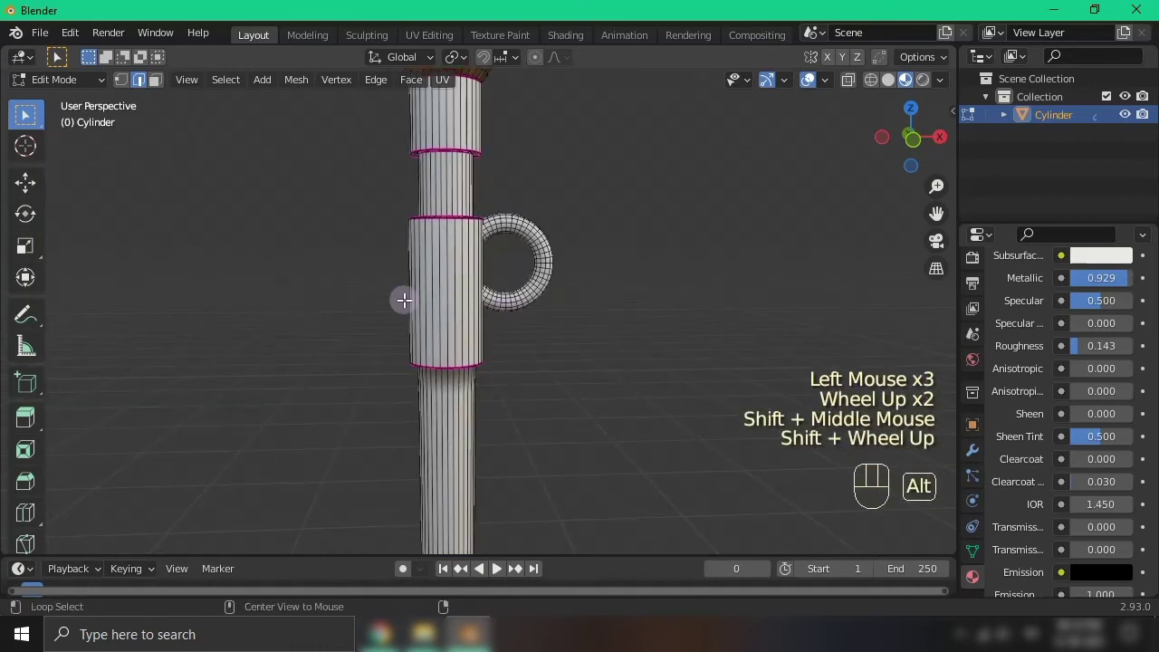
left_click(445, 282, "alt")
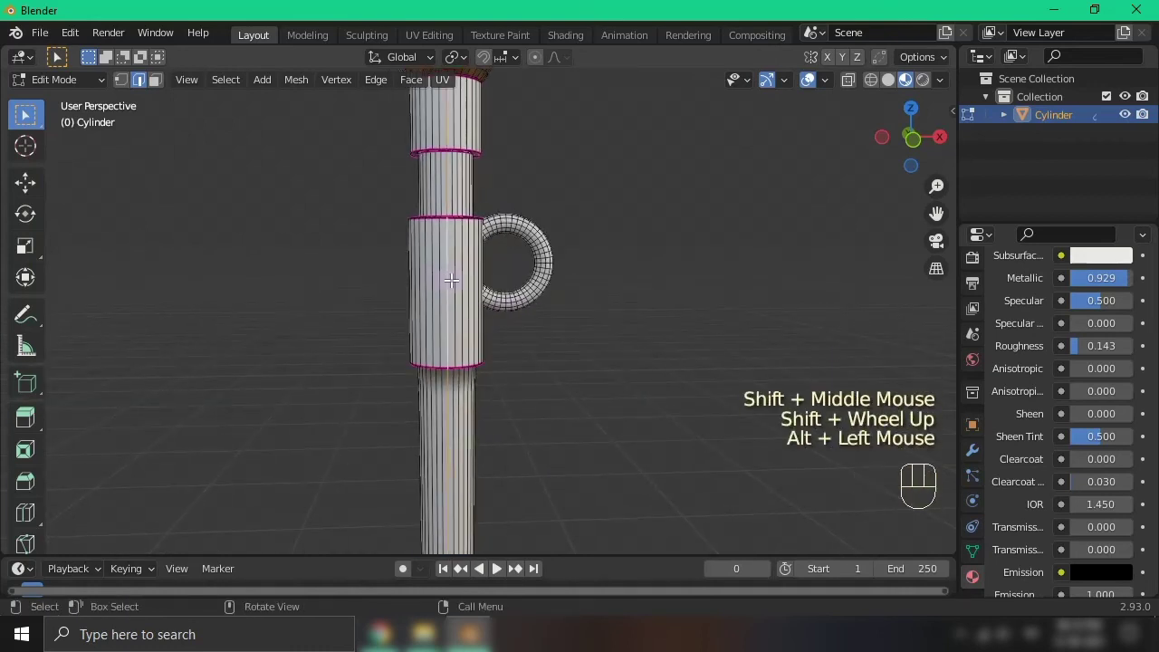
key("3")
left_click(425, 316, "alt")
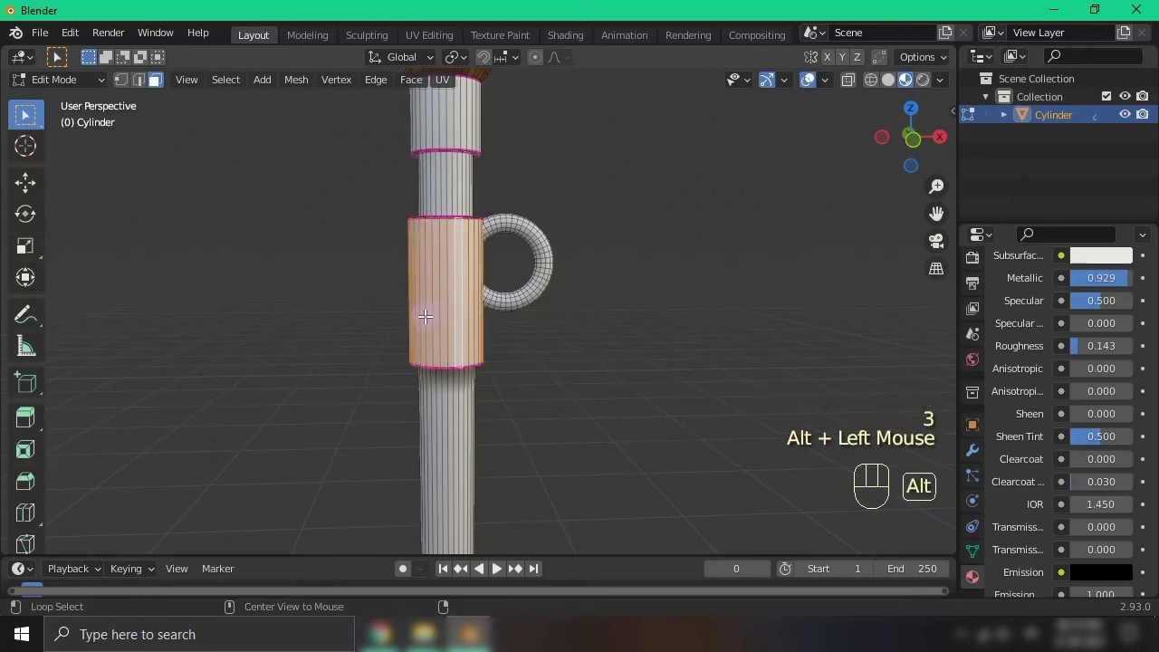
middle_click_drag(522, 214, 546, 319, "shift")
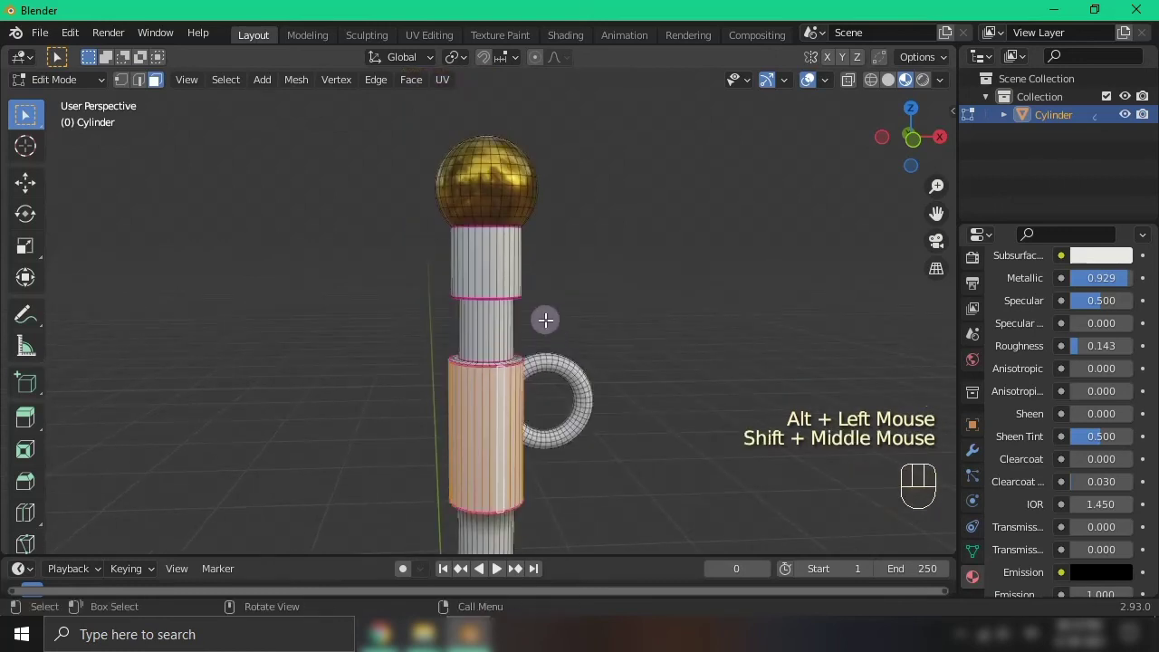
left_click(505, 287, "alt+shift")
Add the face loops on the wide collar's top ledge and the upper collar's underside to the selection
middle_click_drag(541, 378, 549, 474)
scroll(548, 474, "up", 2)
middle_click_drag(543, 543, 537, 450, "shift")
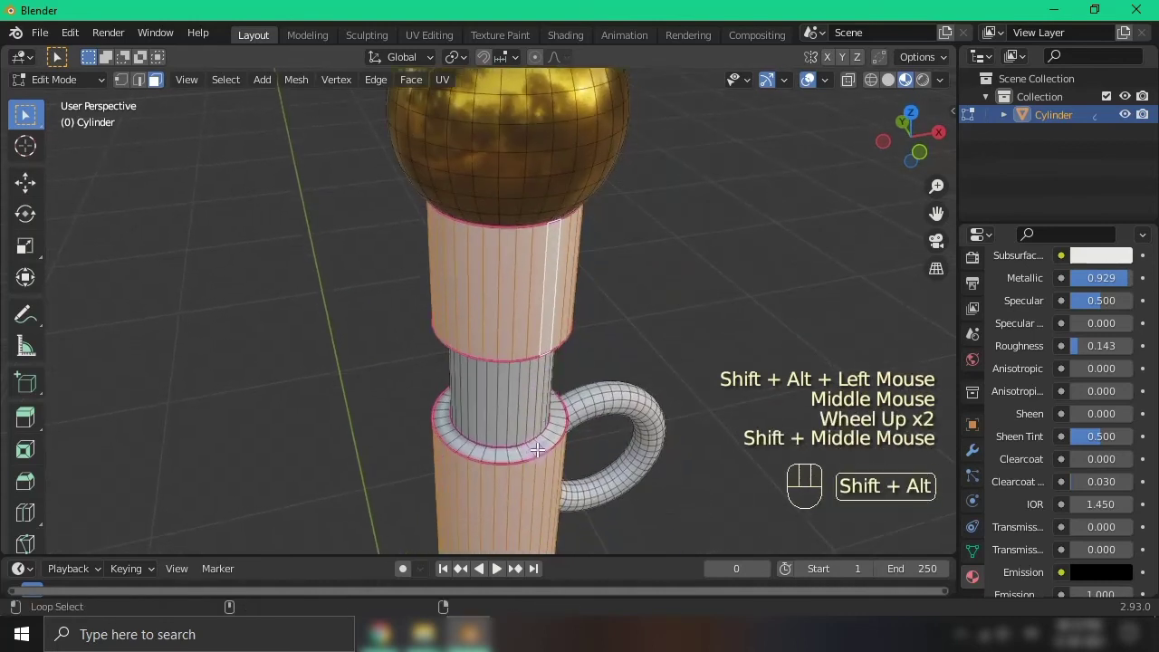
left_click(536, 450, "alt+shift")
scroll(550, 344, "down", 1)
scroll(551, 344, "down", 1)
middle_click_drag(550, 344, 522, 190)
scroll(523, 190, "up", 1)
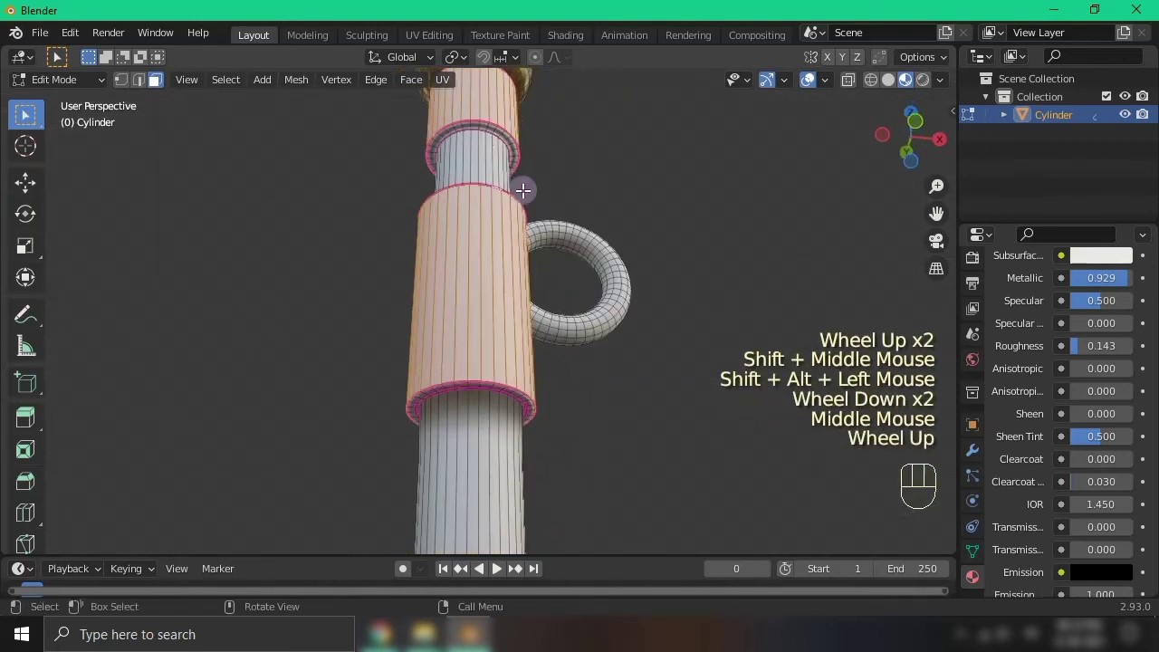
left_click(494, 131, "alt+shift")
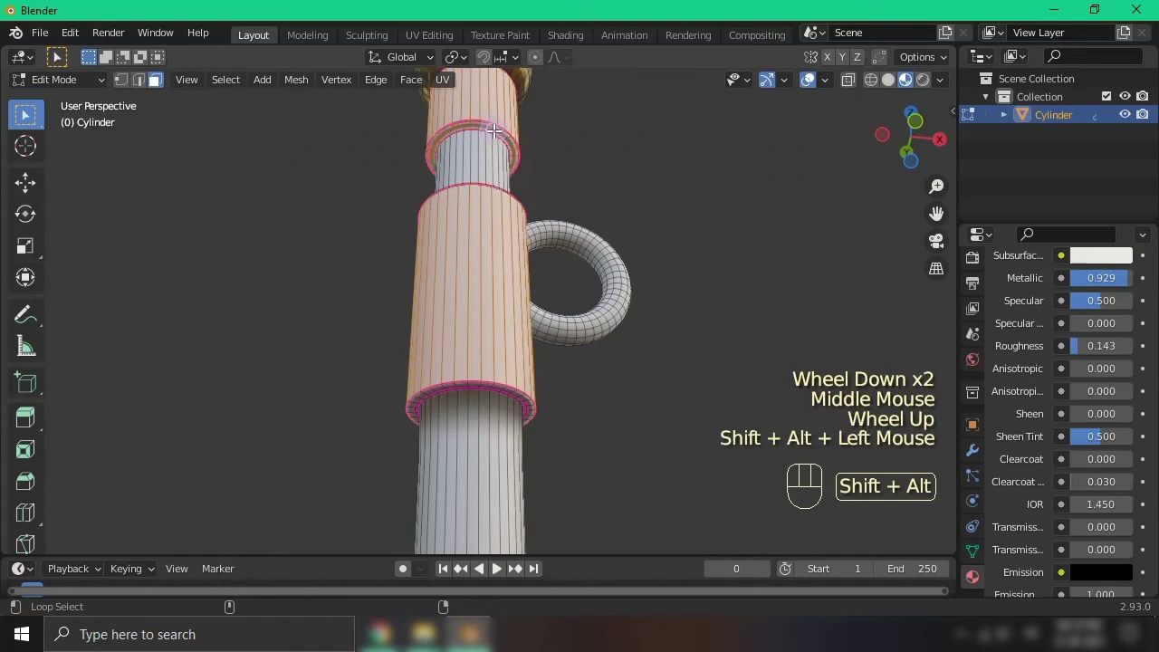
Try to add the face loop on the wide collar's underside to the selection
middle_click_drag(564, 422, 587, 426)
left_click(522, 329, "alt+shift")
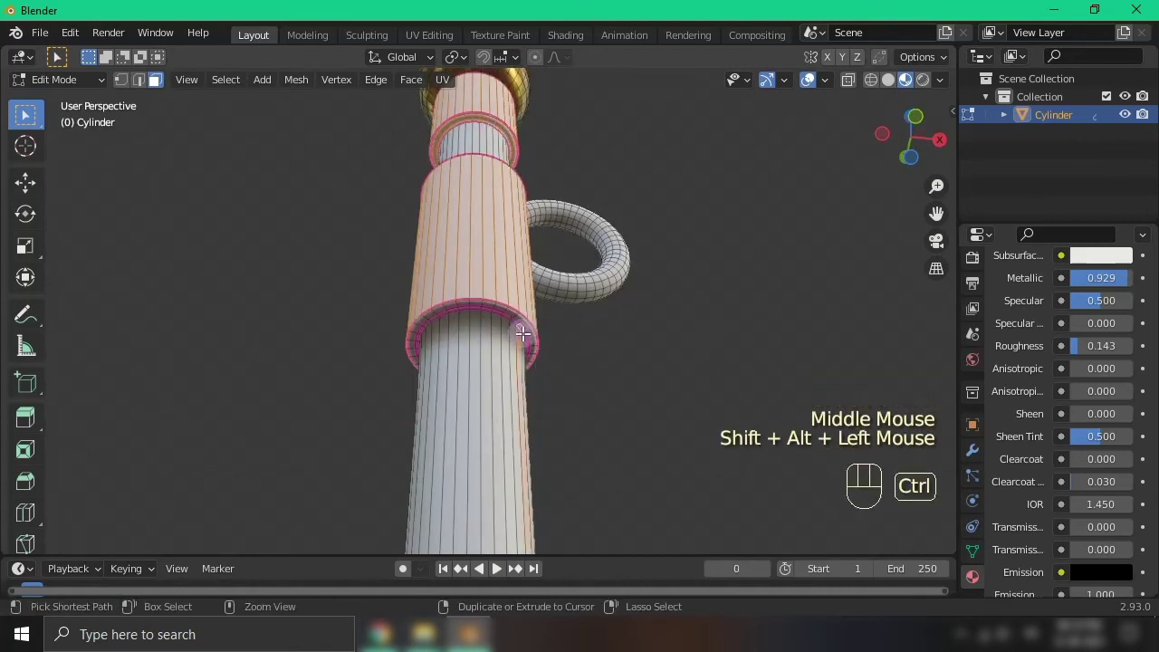
key("ctrl+z")
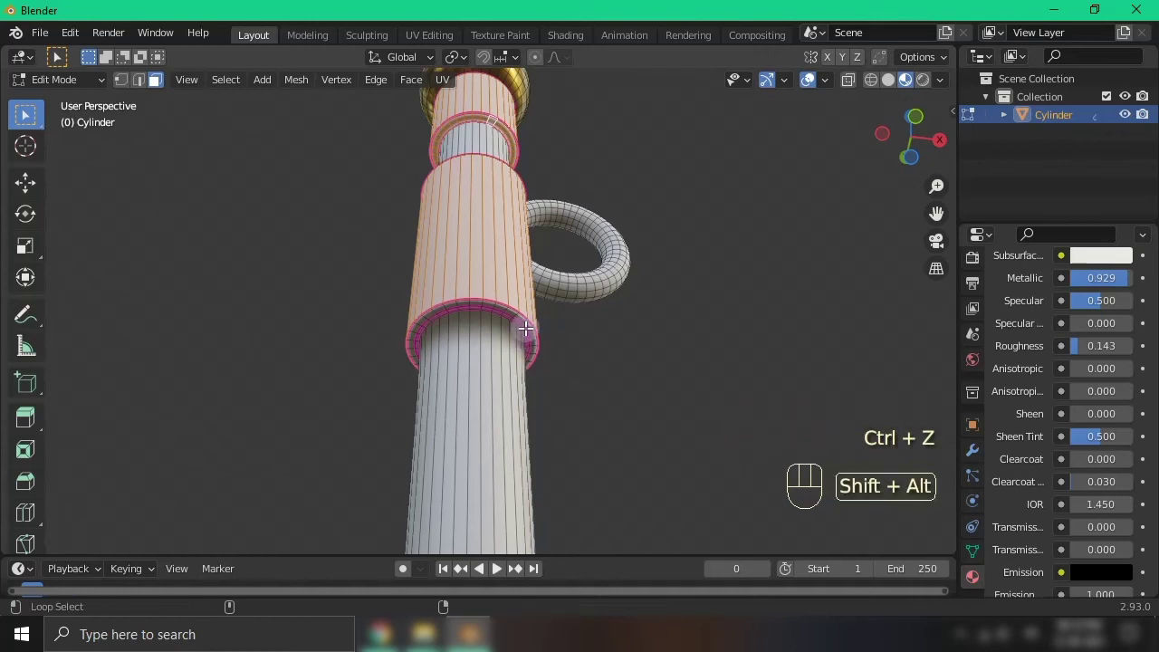
left_click(526, 326, "alt+shift")
scroll(641, 375, "up", 2)
middle_click_drag(641, 375, 639, 362)
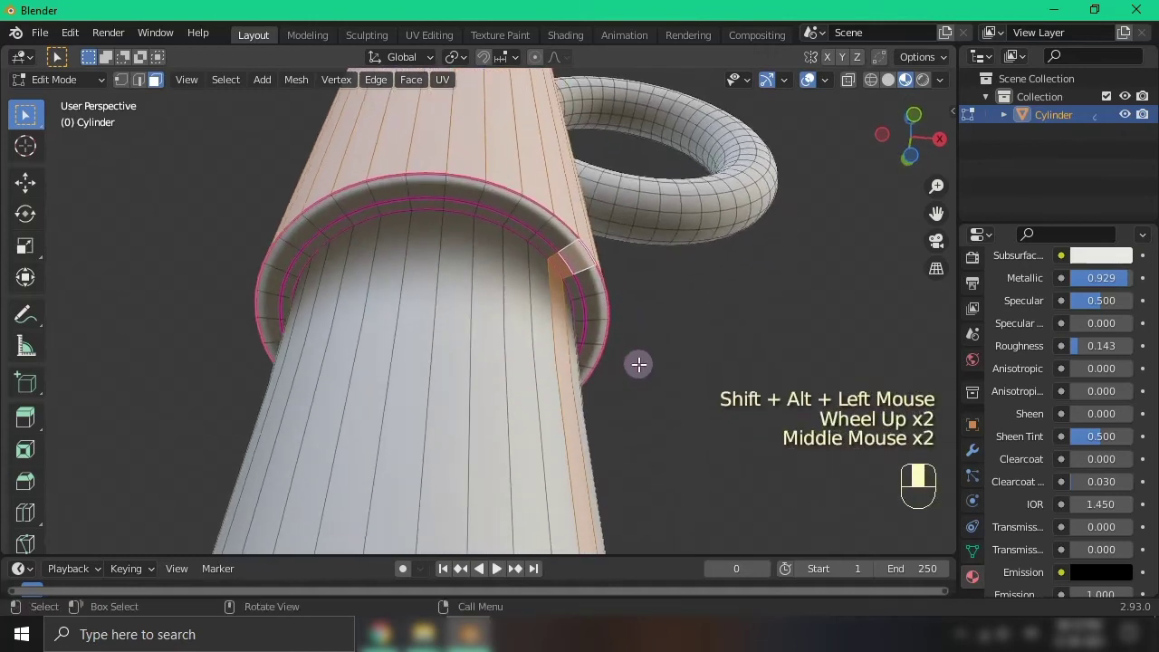
key("ctrl+z")
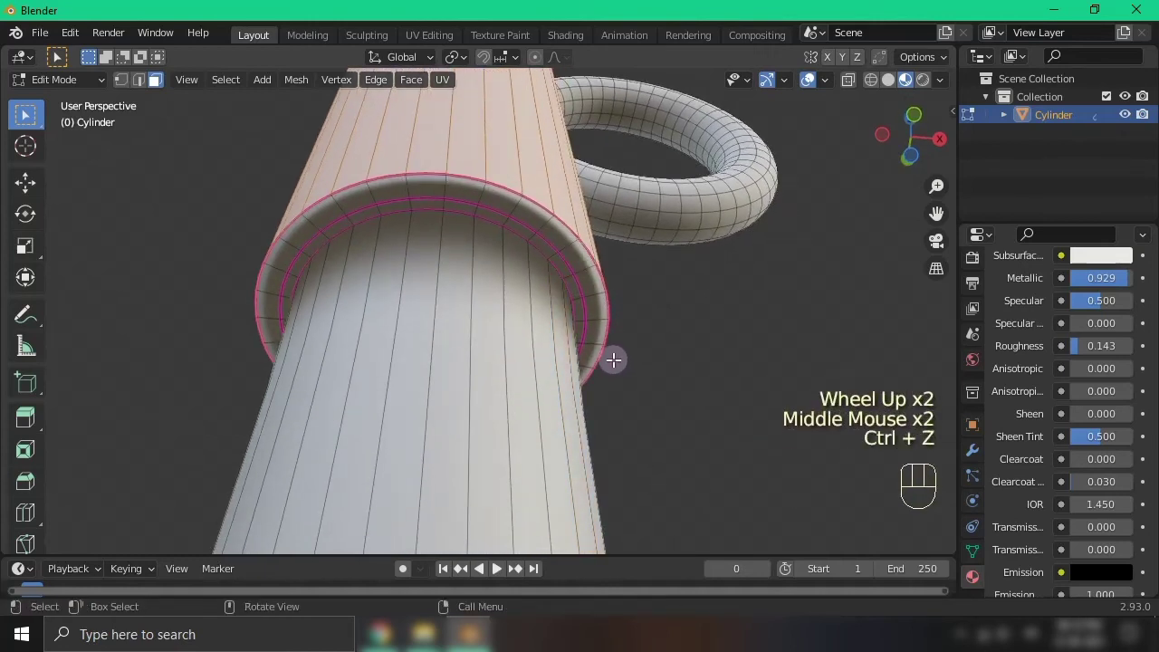
Add the two face loops under the wide collar and the whole linked side ring to the selection
left_click(549, 224, "alt+shift")
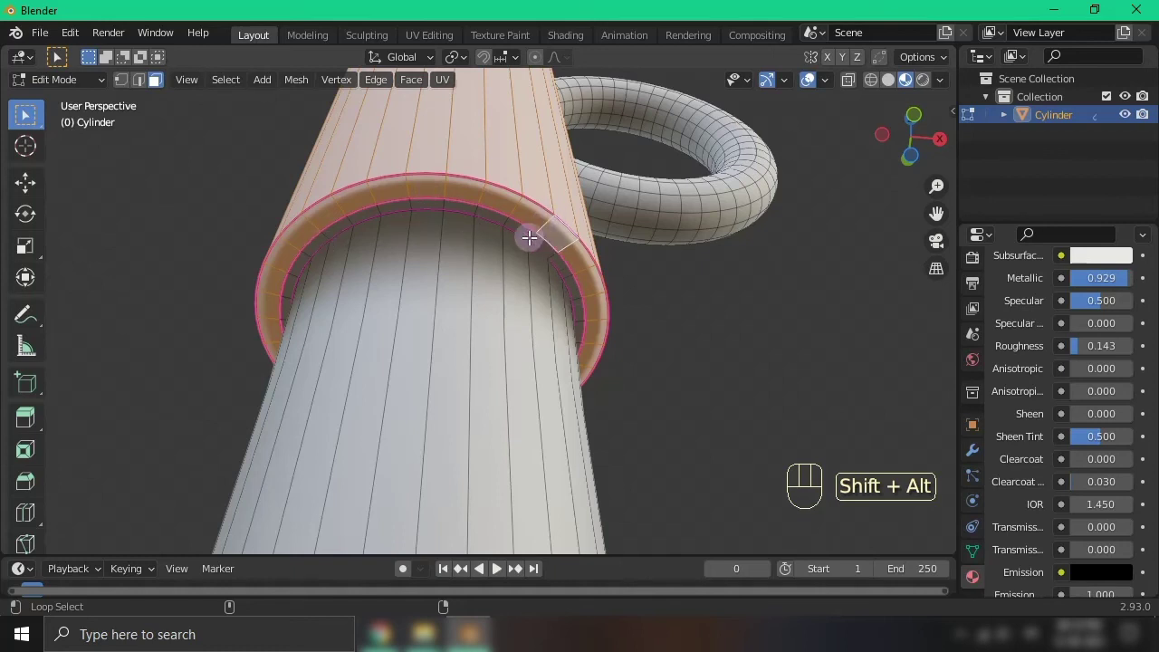
left_click(535, 240, "alt+shift")
scroll(535, 238, "down", 2)
middle_click_drag(535, 238, 570, 335)
scroll(596, 339, "up", 1)
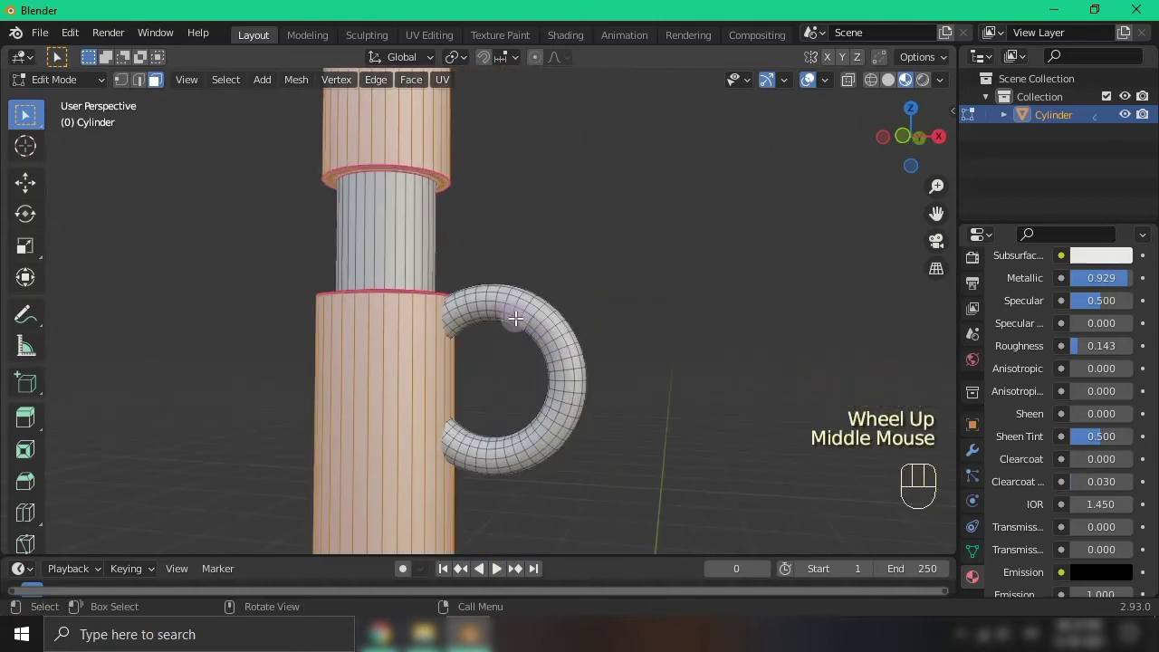
key("l")
scroll(531, 416, "down", 2)
middle_click_drag(531, 416, 667, 468)
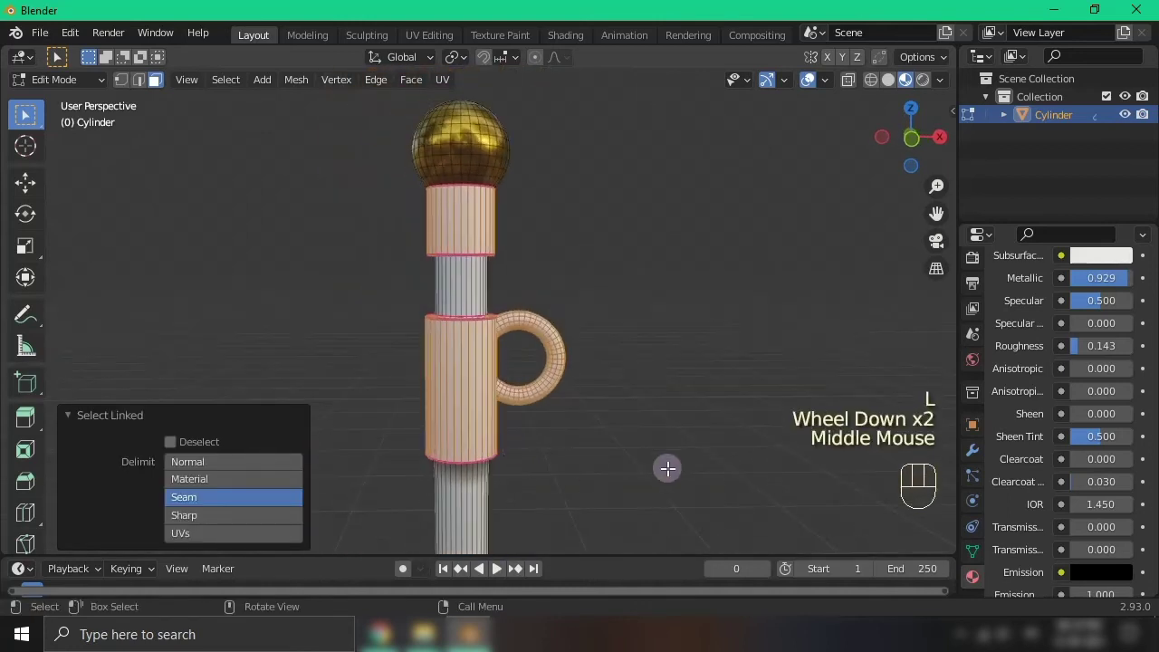
Add a material slot, assign it to the selected collars and side ring, and create a new material in it
scroll(1041, 353, "up", 8)
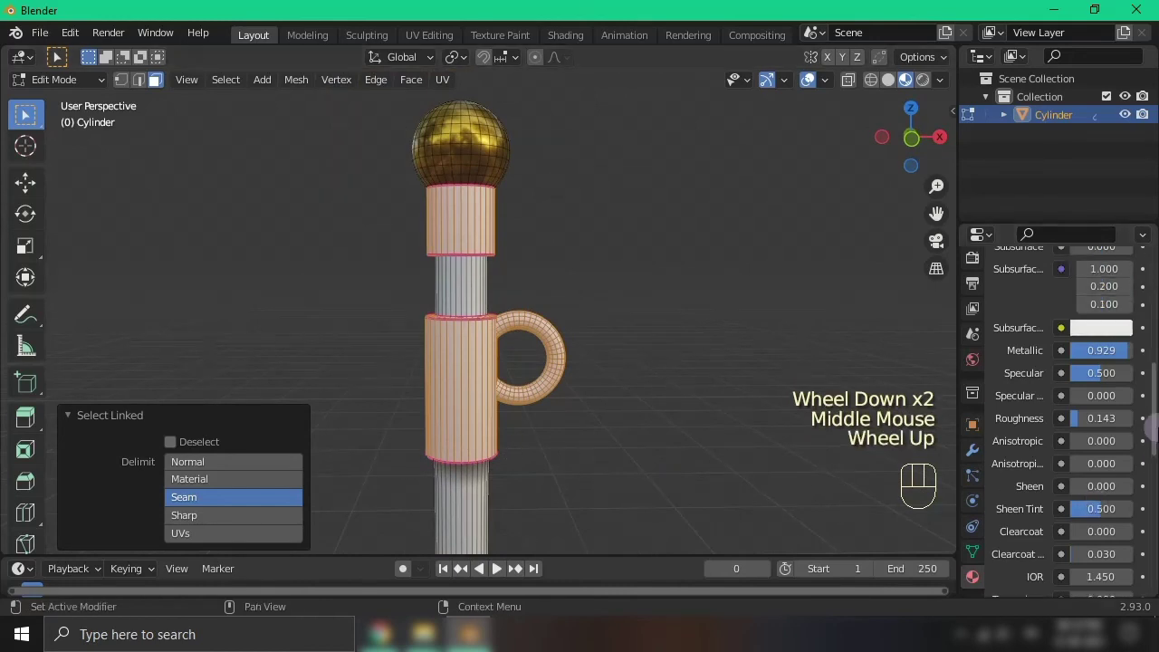
left_click(1143, 260)
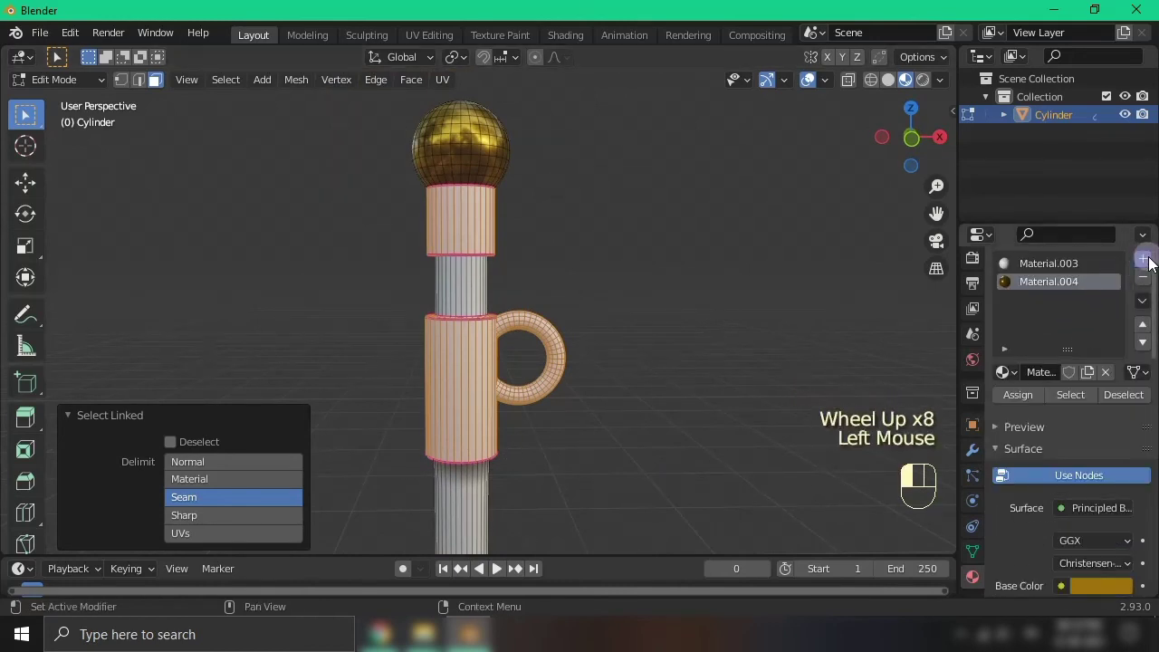
left_click(1021, 431)
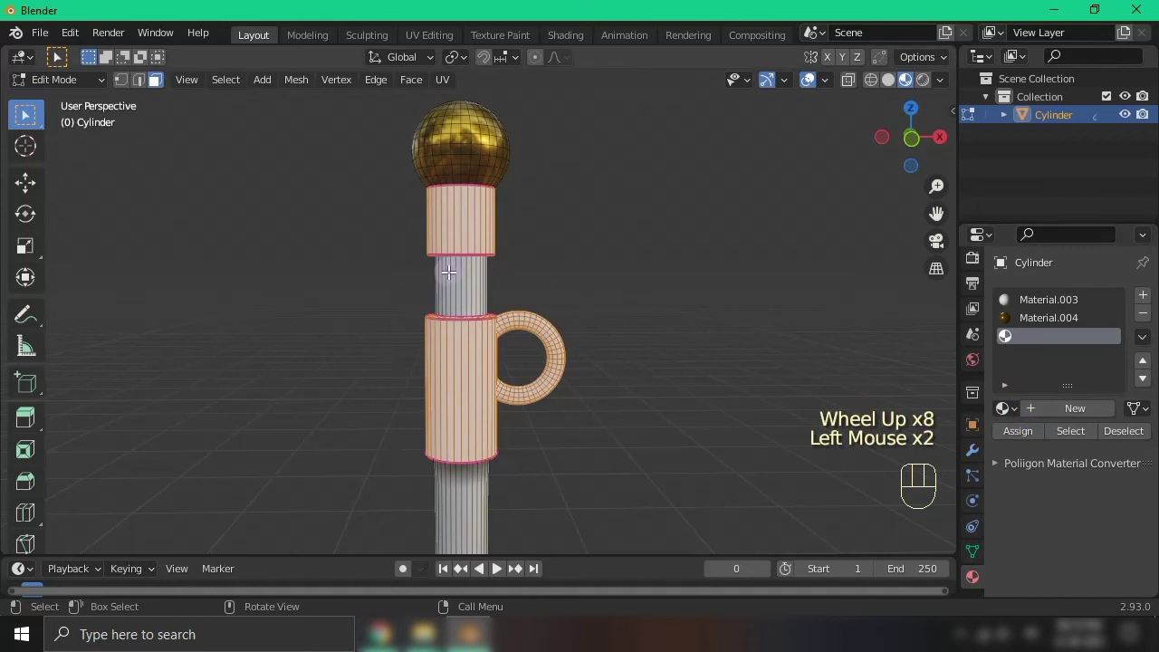
left_click(1048, 408)
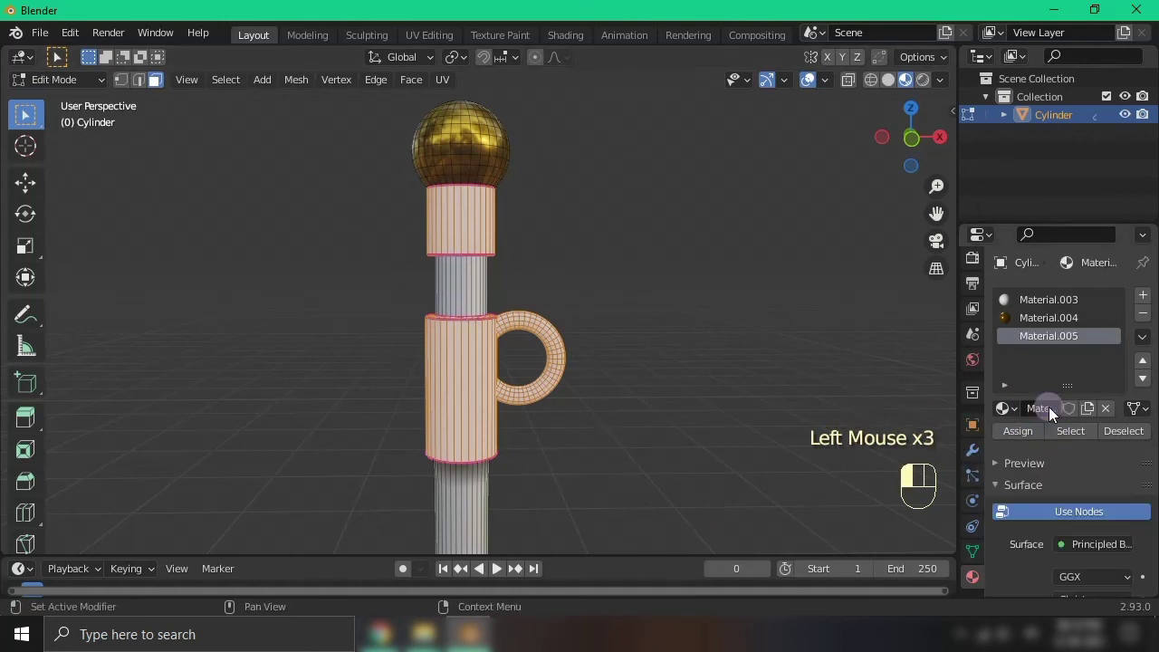
Darken the new material's base color to near black and set Metallic to 0.871 and Roughness to 0.200
scroll(1050, 418, "down", 3)
left_click(1099, 333)
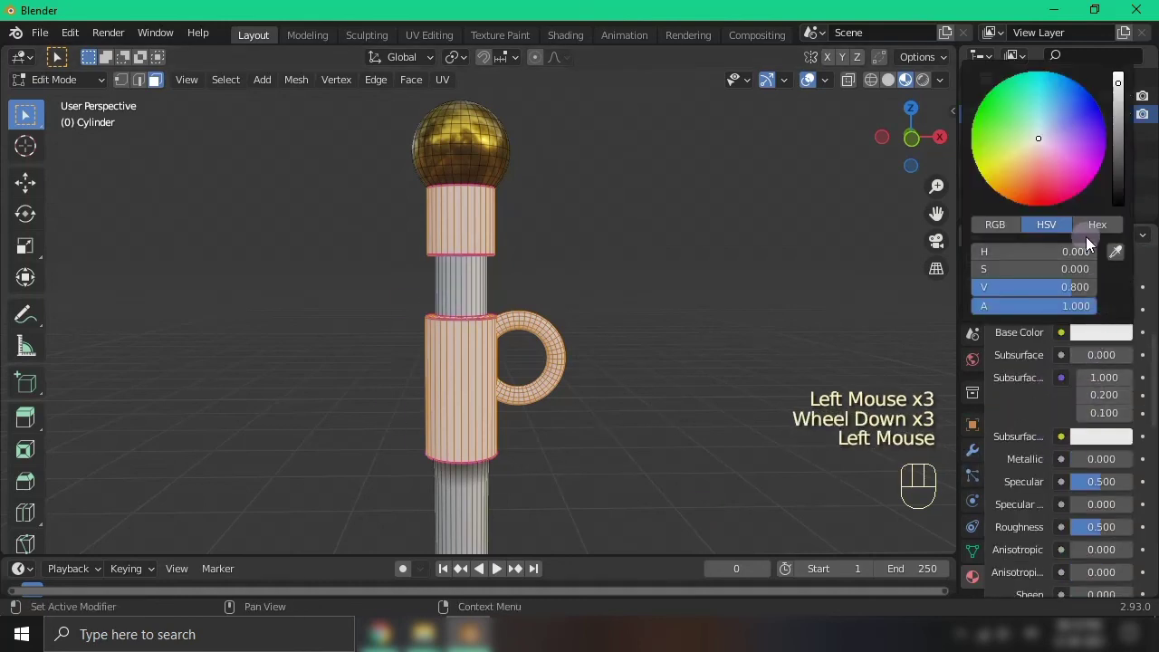
left_click_drag(1118, 79, 1122, 187)
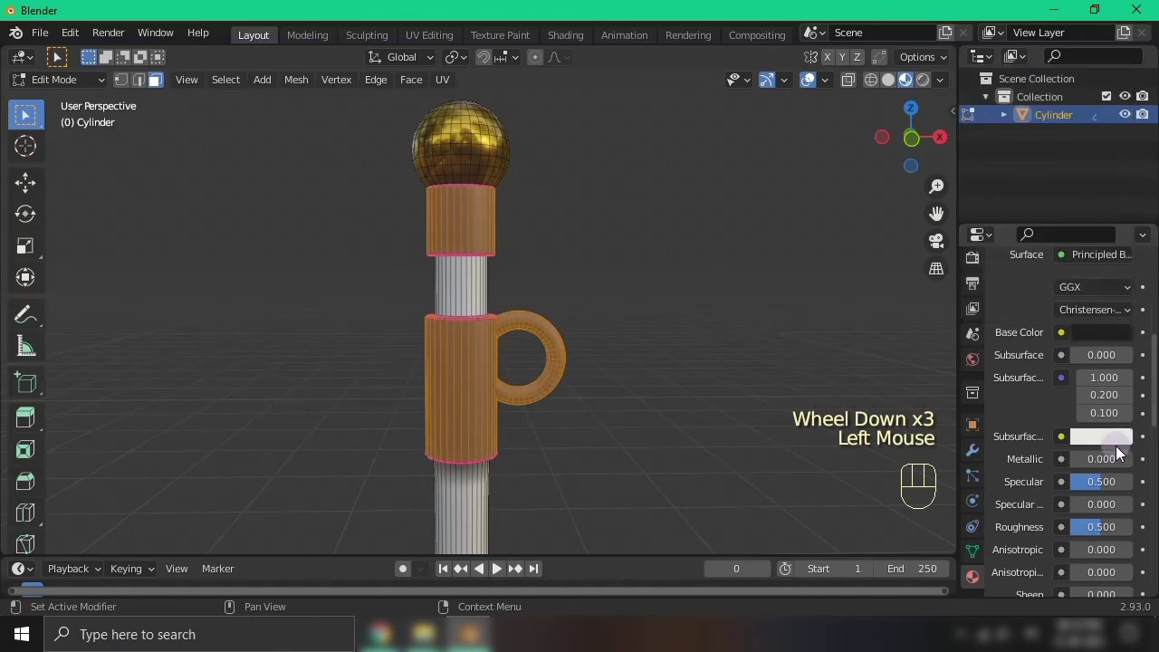
left_click_drag(1079, 463, 1152, 465)
scroll(1058, 495, "down", 2)
left_click_drag(1100, 417, 1071, 429)
Return to Object Mode and lighten the black material's base color to a V value of 0.058
key("Tab")
scroll(641, 309, "down", 1)
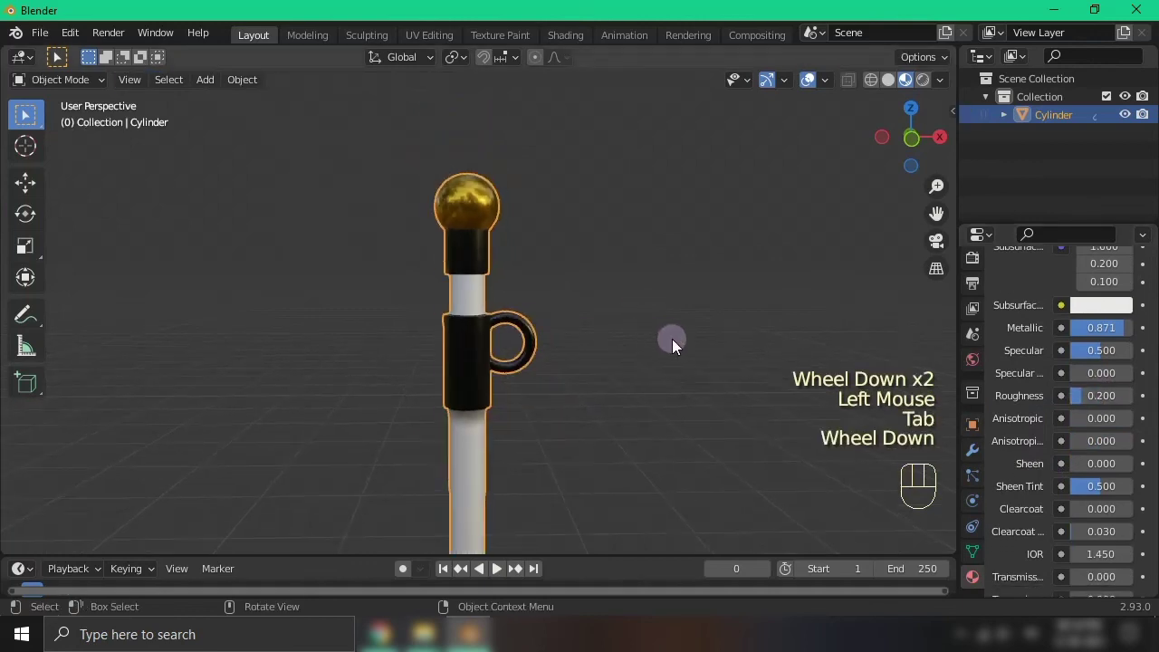
scroll(1092, 422, "up", 4)
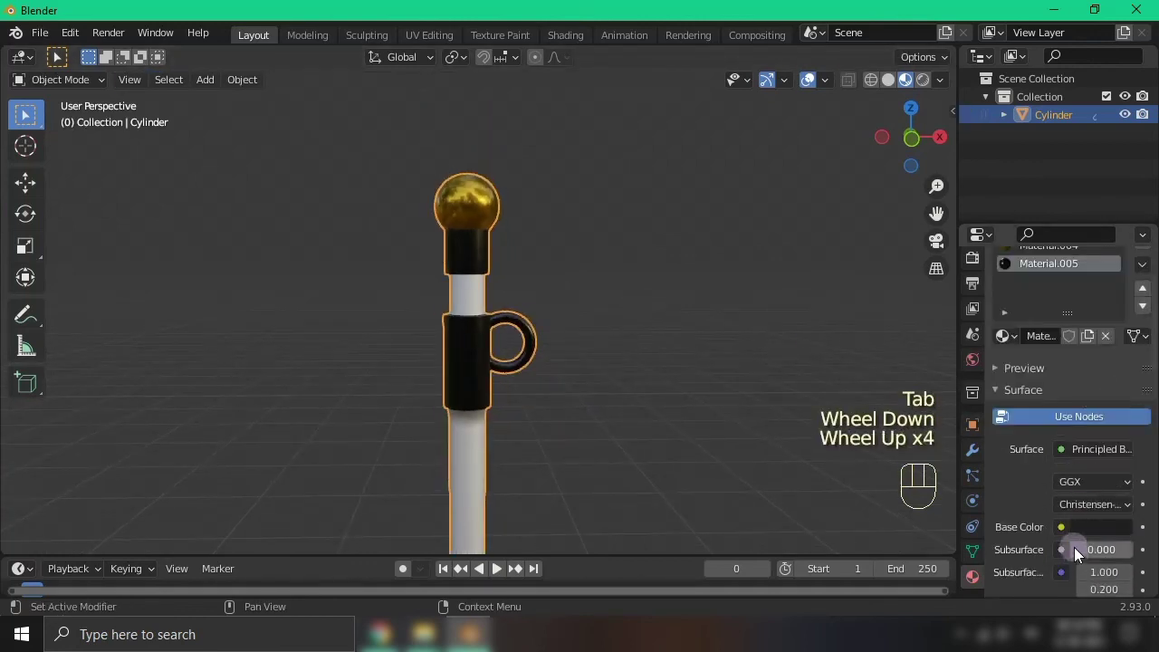
left_click(1091, 526)
left_click_drag(1121, 375, 1119, 364)
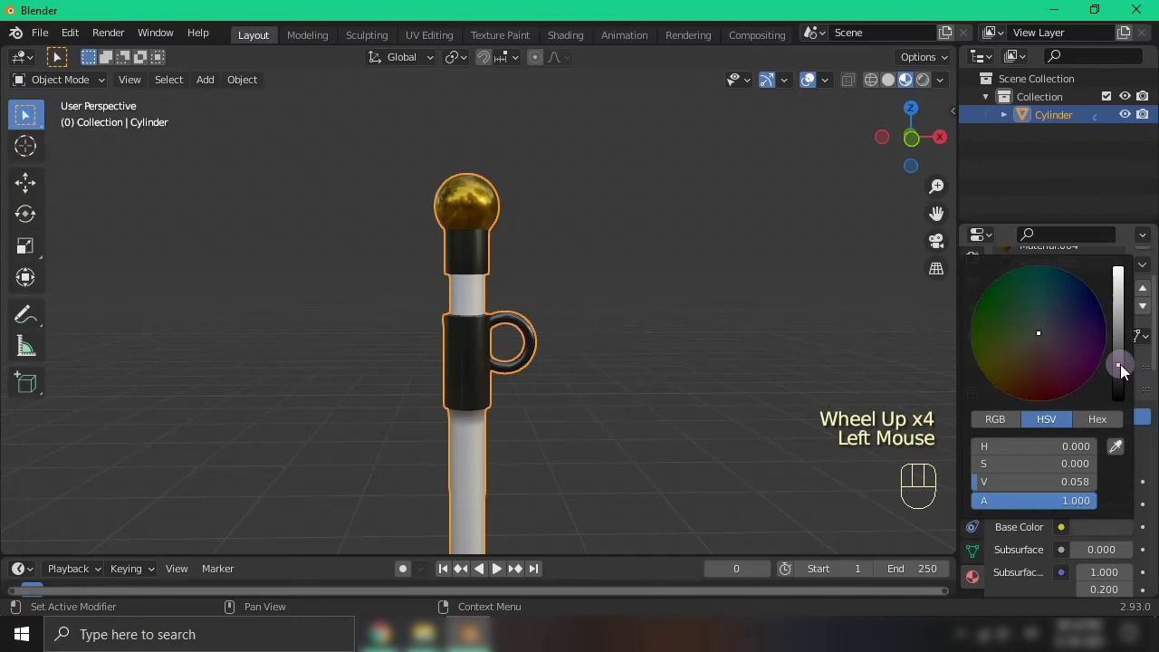
Apply the rod's location transform
scroll(735, 420, "down", 1)
scroll(735, 420, "down", 1)
middle_click_drag(735, 420, 604, 432)
scroll(576, 412, "up", 4)
scroll(576, 408, "down", 1)
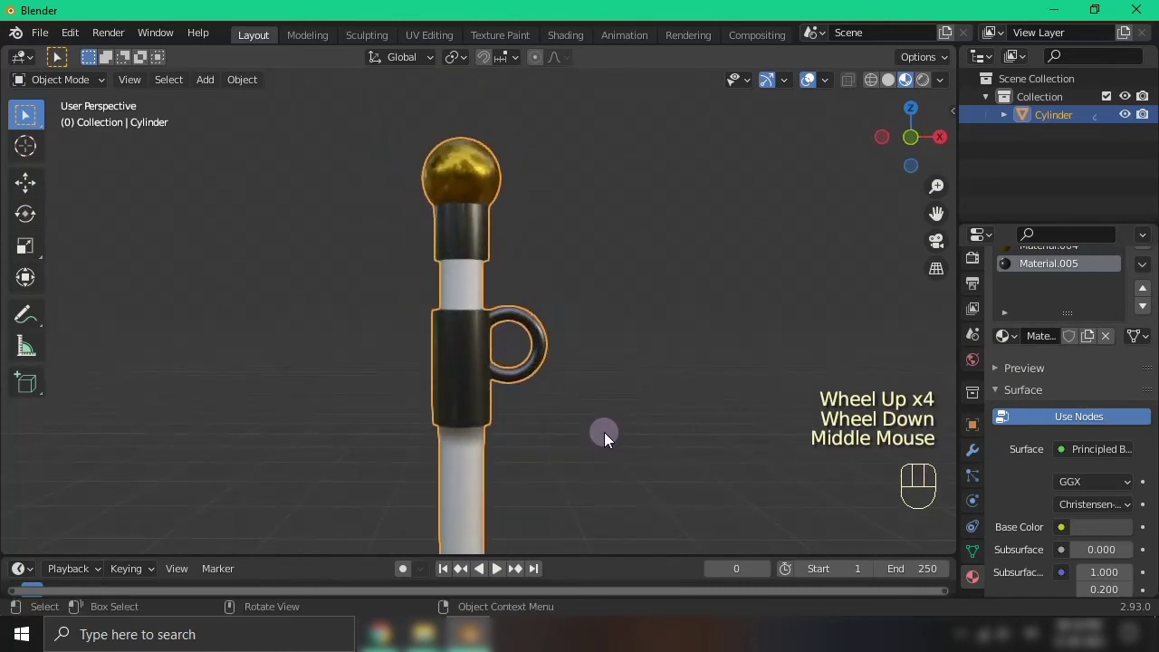
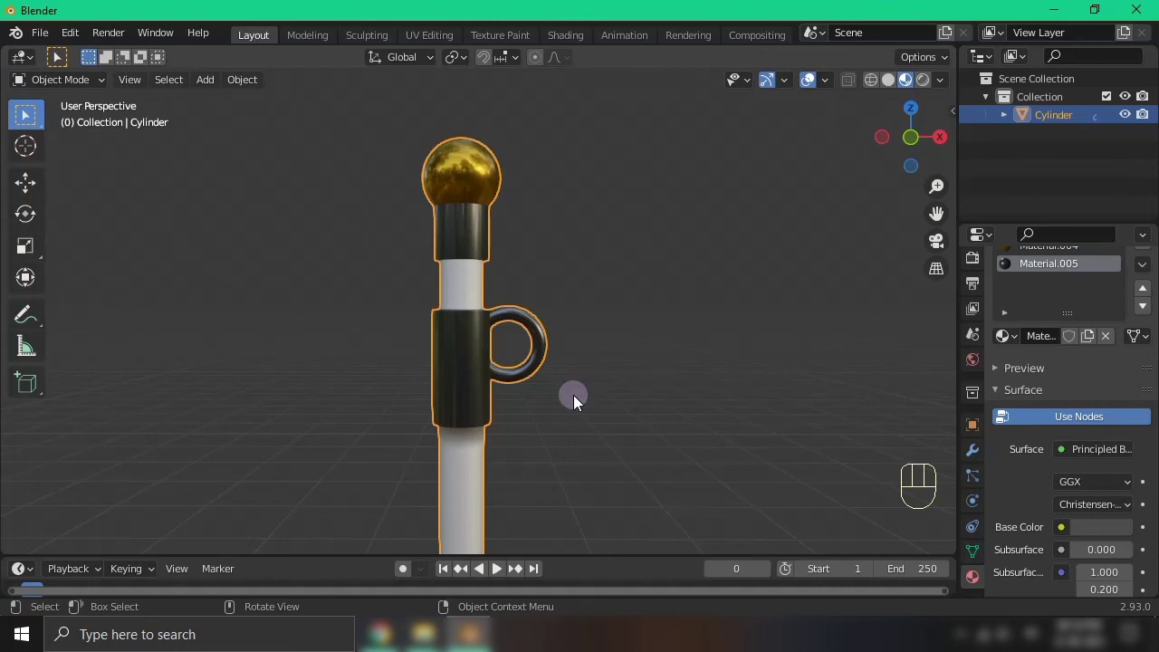
key("ctrl+a")
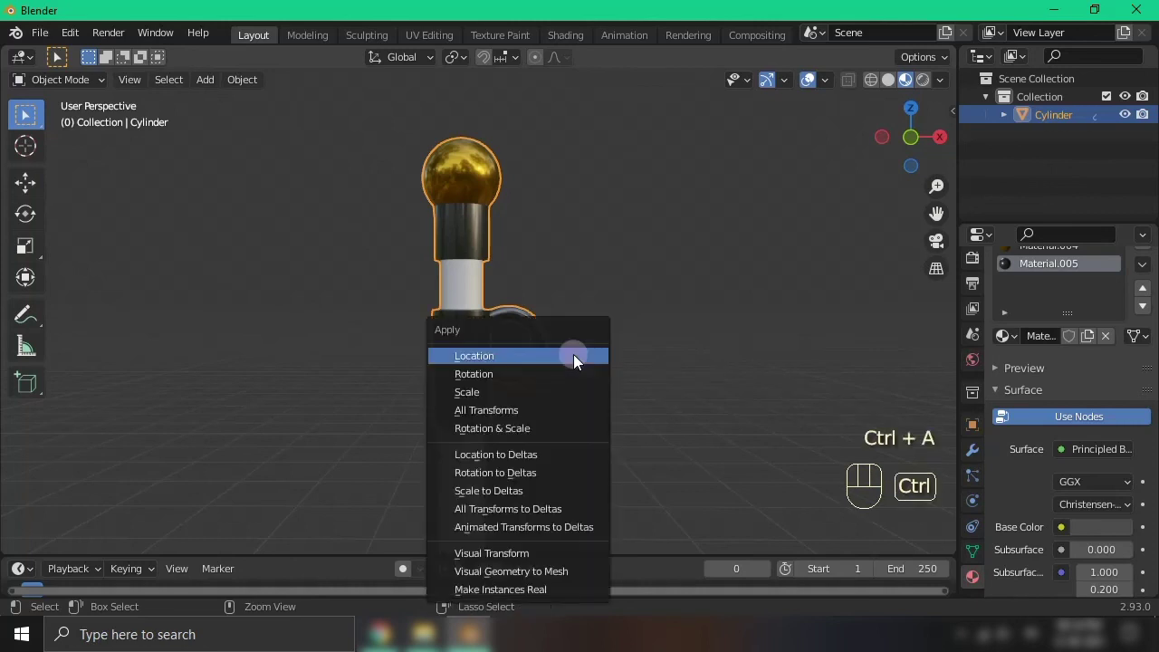
left_click(572, 354)
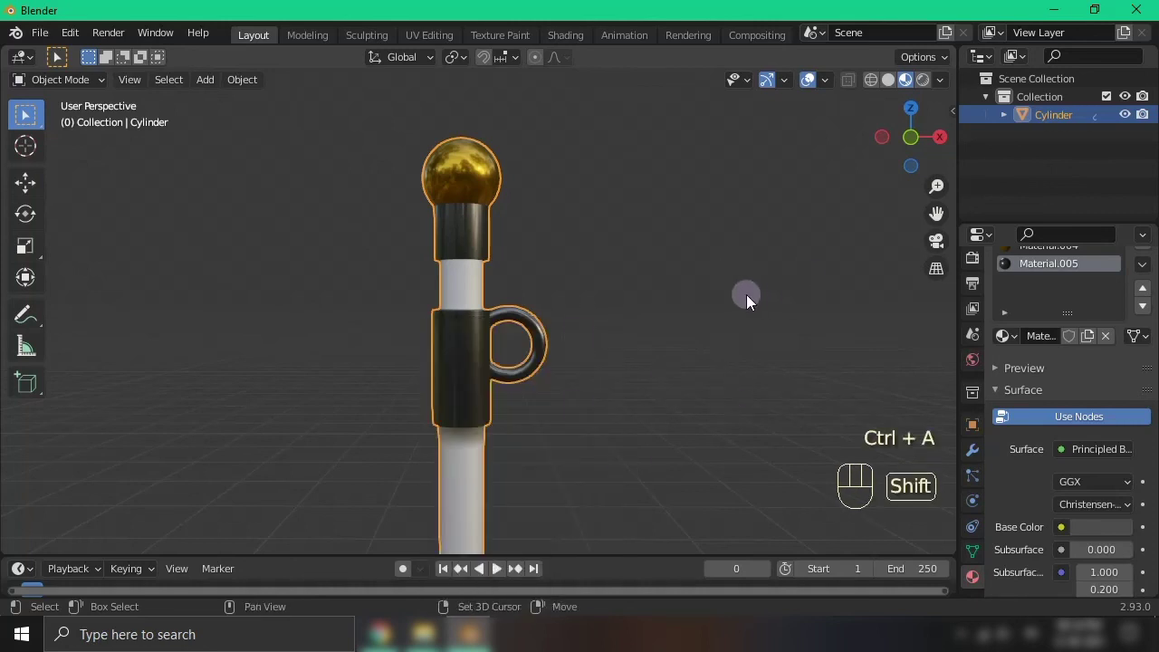
Add a separate cylinder object at the world origin in Object Mode and delete it
key("shift+a")
mouse_move(621, 243)
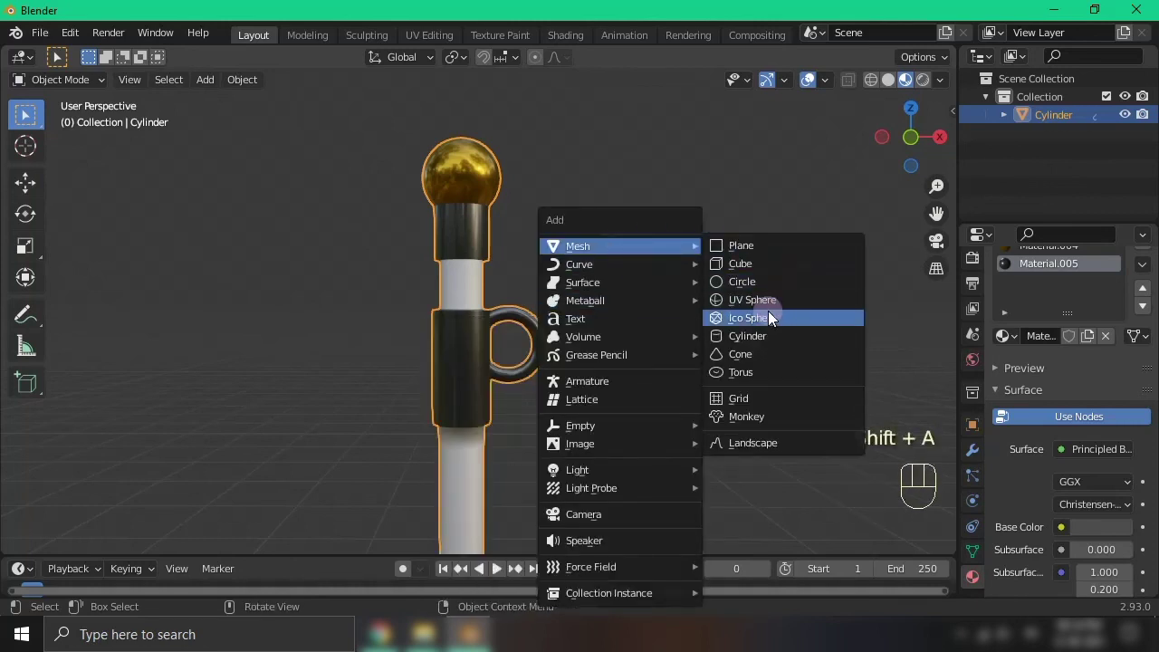
left_click(748, 335)
scroll(746, 334, "down", 3)
scroll(711, 349, "down", 4)
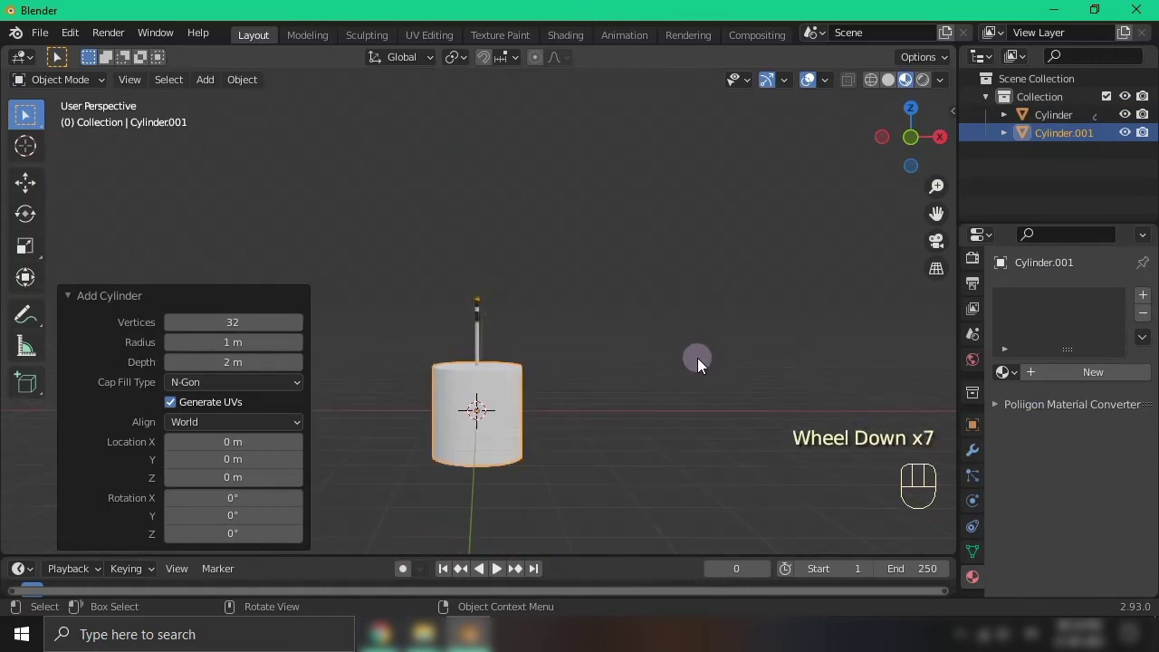
key("x")
left_click(783, 392)
Enter Edit Mode on the rod, add a cylinder to its mesh, and delete the added geometry
key("Tab")
scroll(511, 262, "up", 2)
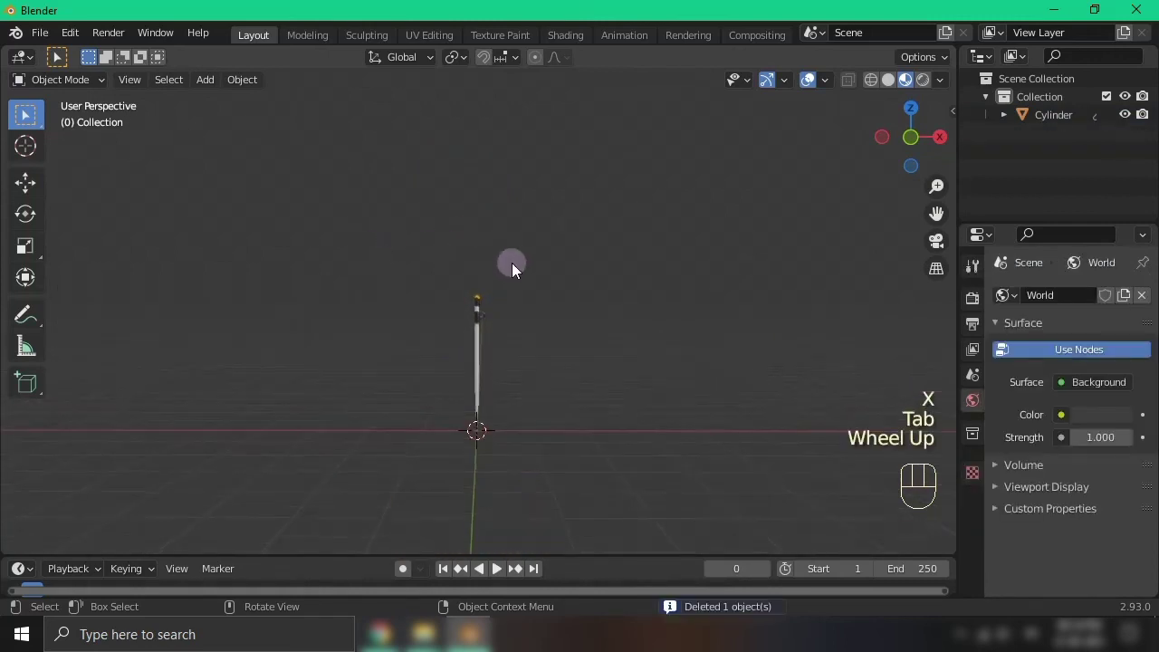
left_click(469, 339)
key("Tab")
scroll(492, 322, "up", 2)
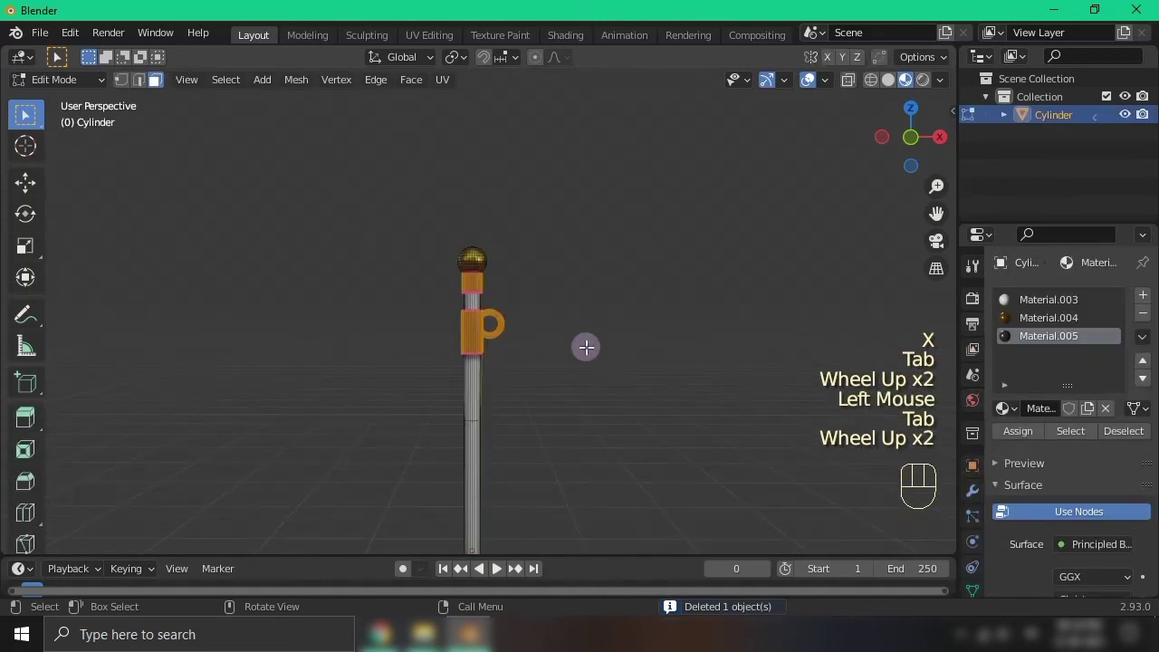
key("shift+a")
left_click(534, 329)
key("shift+a")
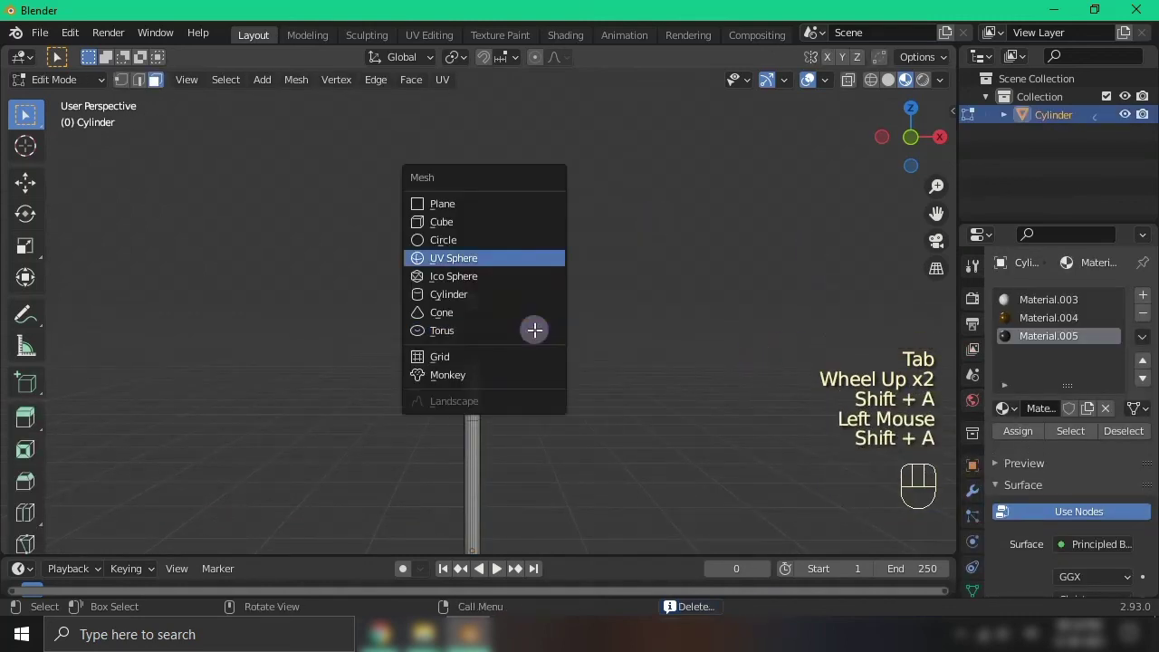
left_click(443, 292)
scroll(645, 421, "down", 3)
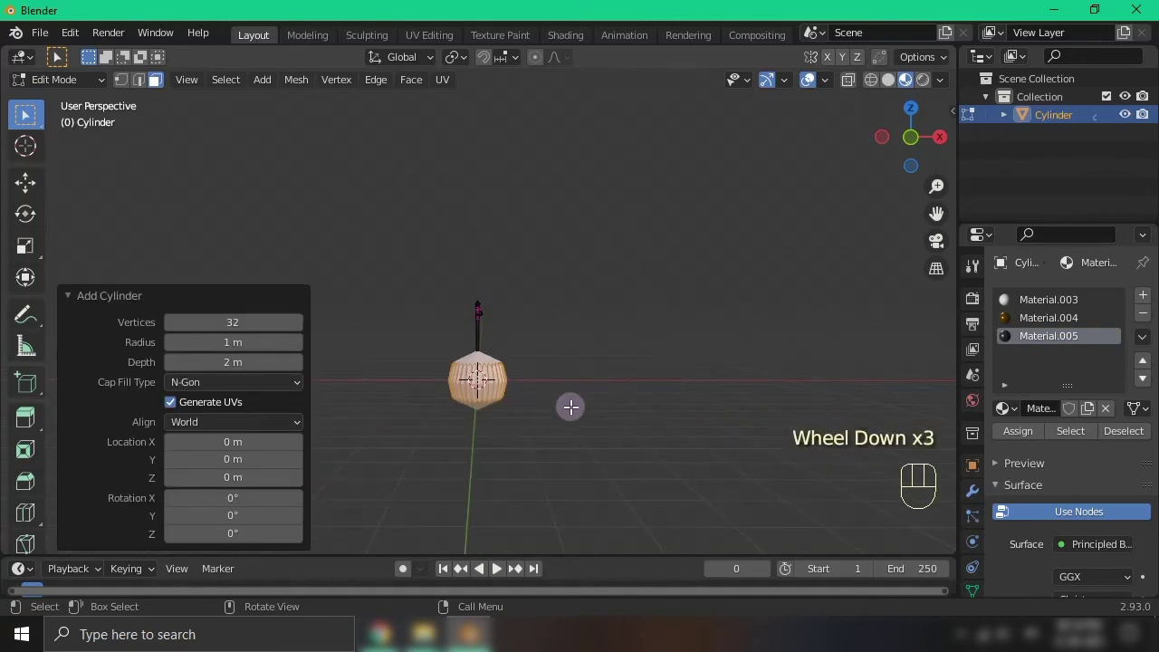
key("x")
left_click(603, 407)
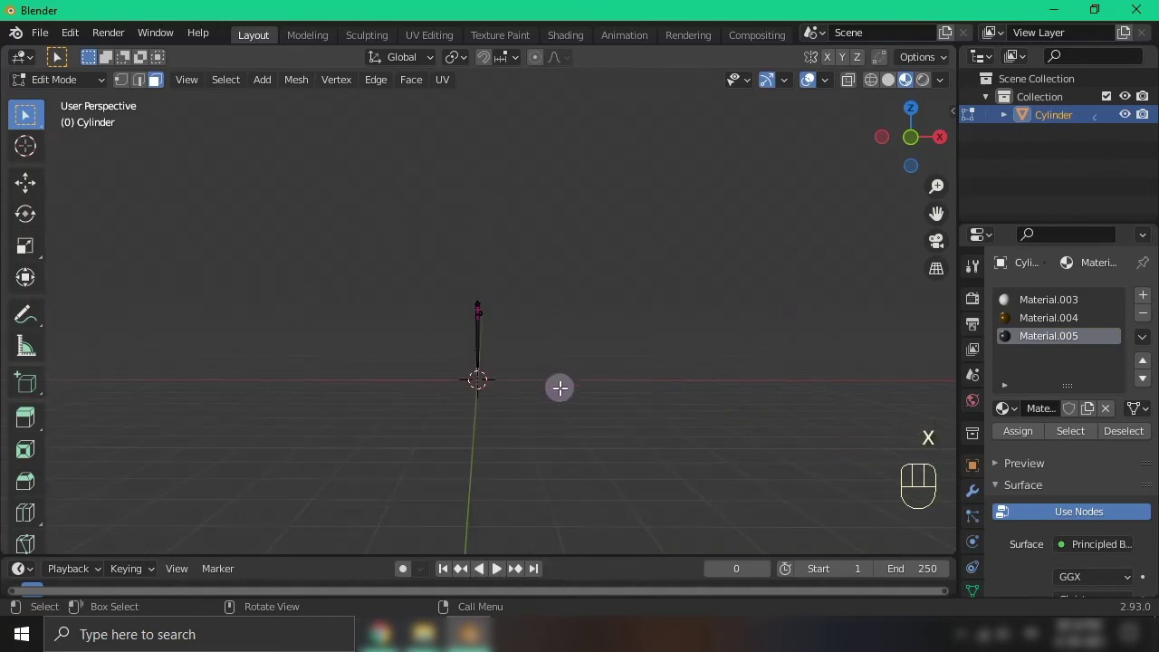
Undo the edits inside the rod's mesh and the deletion of the separately added cylinder object
key("Tab")
key("ctrl+z")
key("ctrl+z")
key("ctrl+z")
key("ctrl+z")
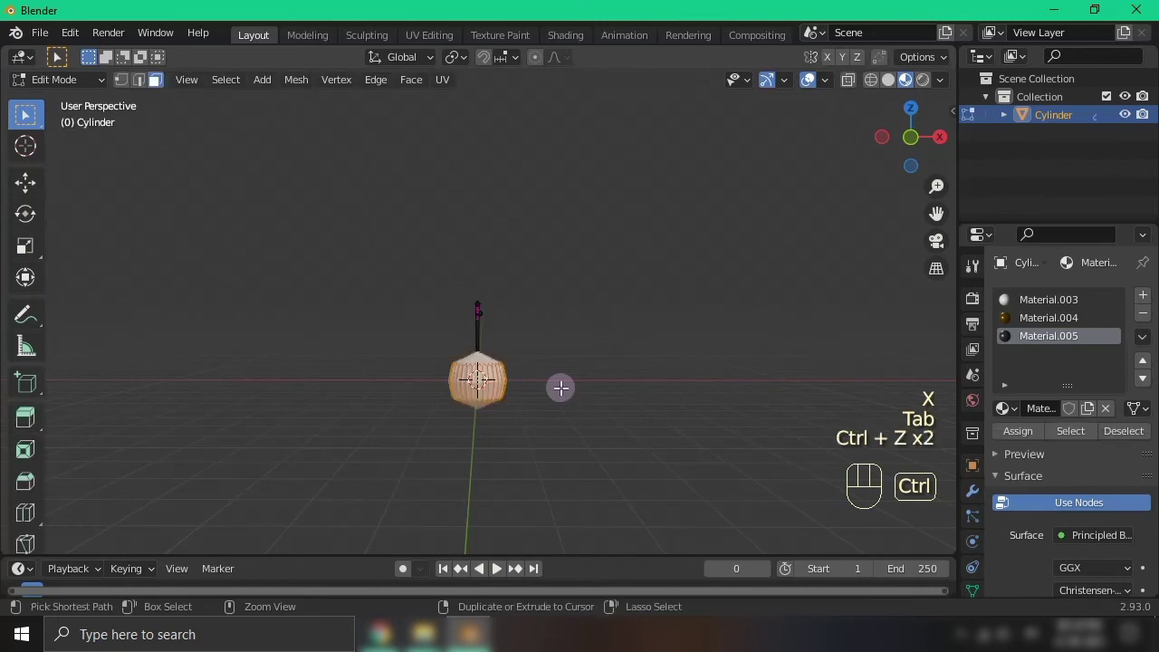
key("ctrl+z")
key("ctrl+z")
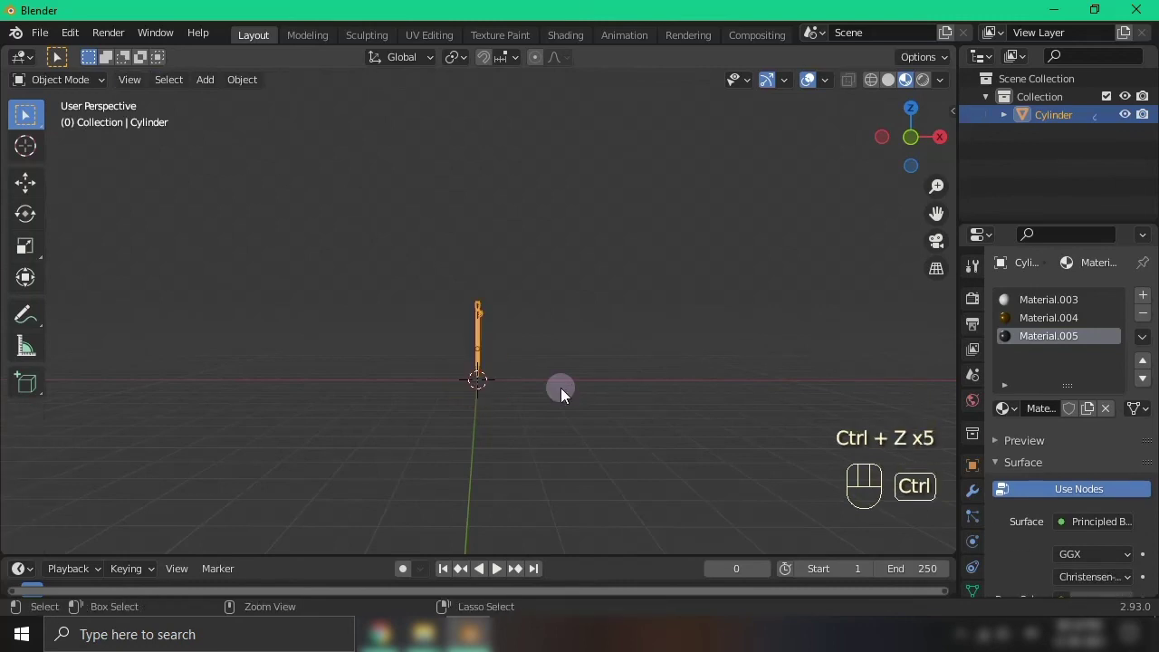
key("ctrl+z")
scroll(561, 380, "up", 2)
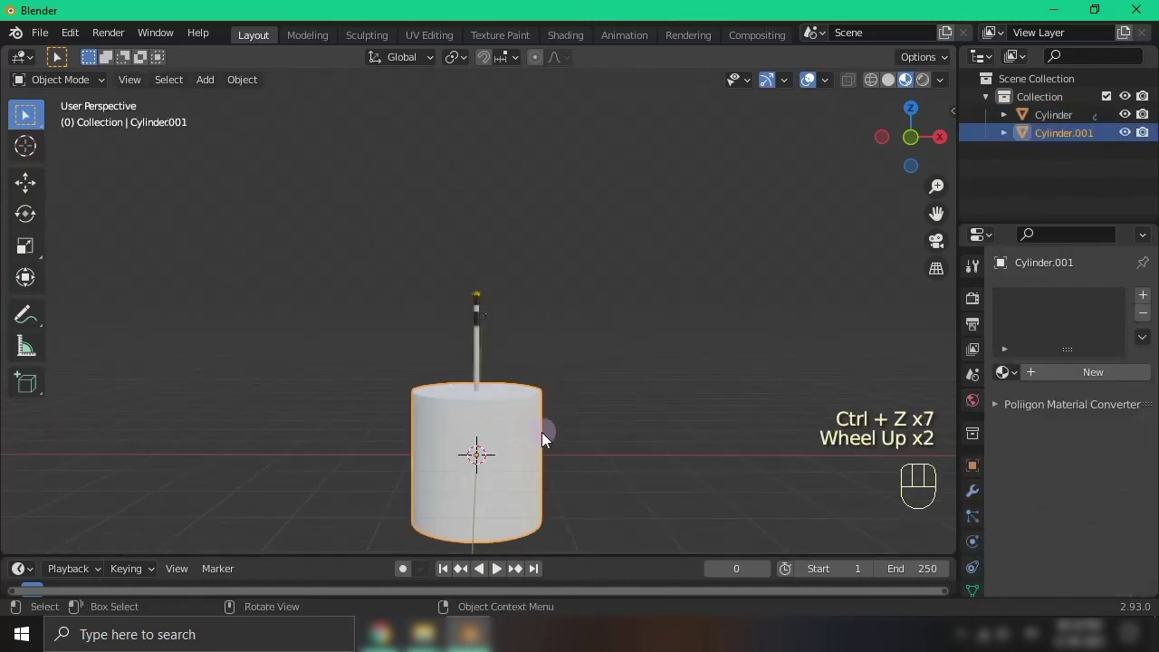
Move the separate cylinder beside the rod, about 1.34 m in X and 1.46 m in Z, and delete it
key("g")
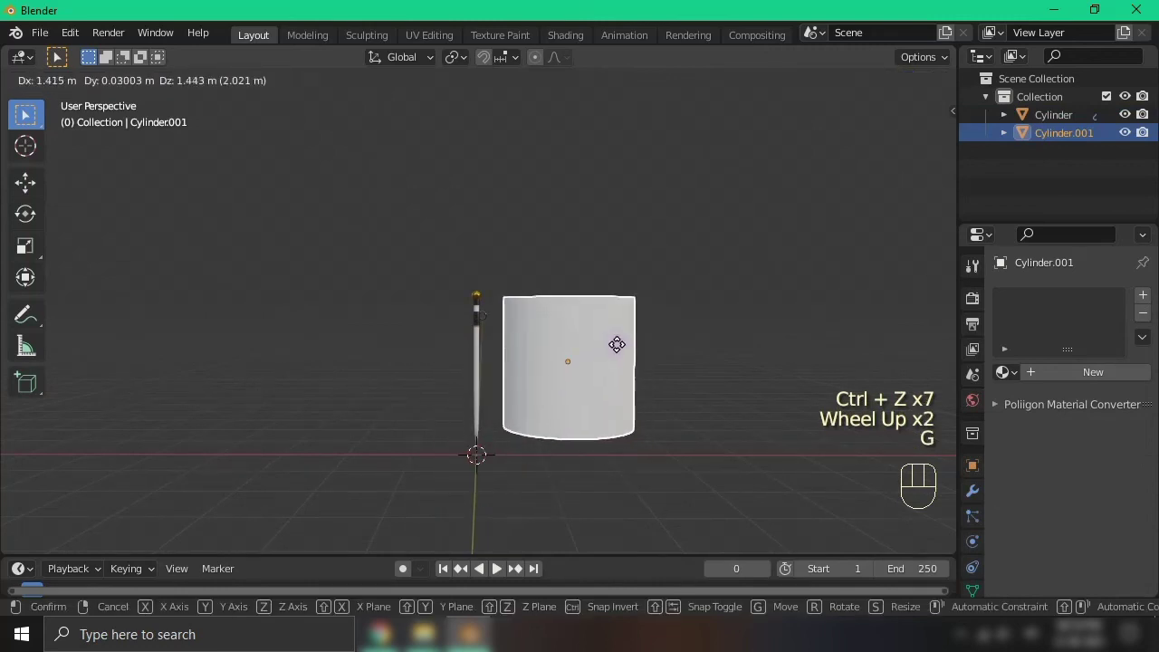
left_click(667, 359)
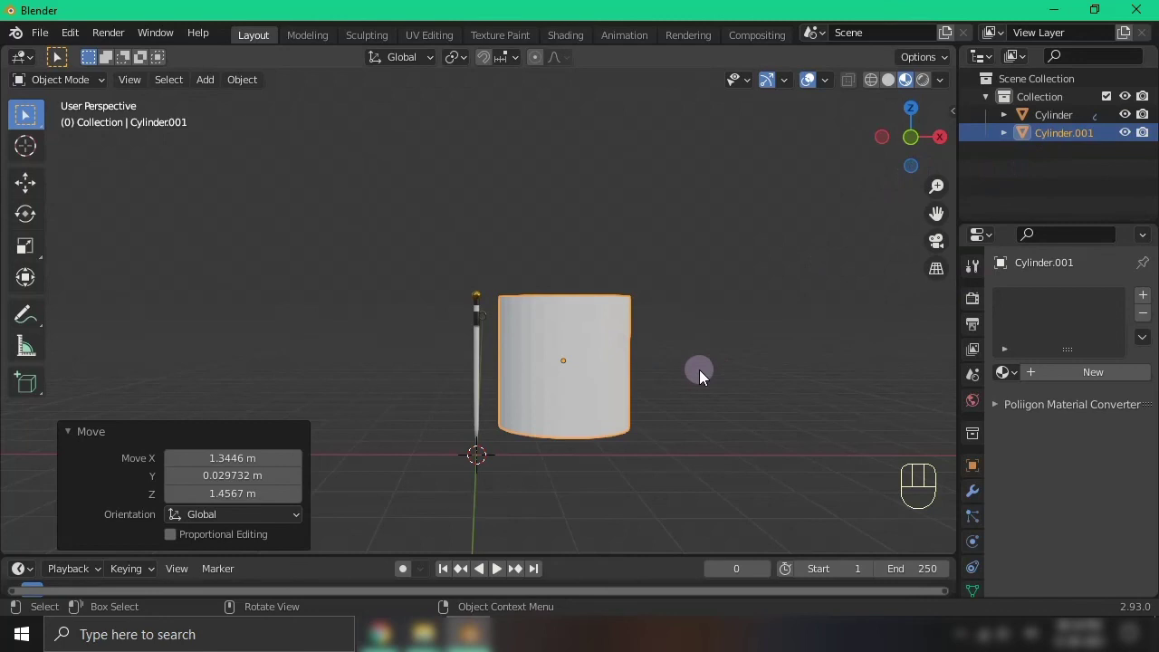
key("x")
left_click(667, 370)
Add a new mesh cylinder at the world origin and scale it to about 0.024 in X and Y, keeping its height
key("shift+a")
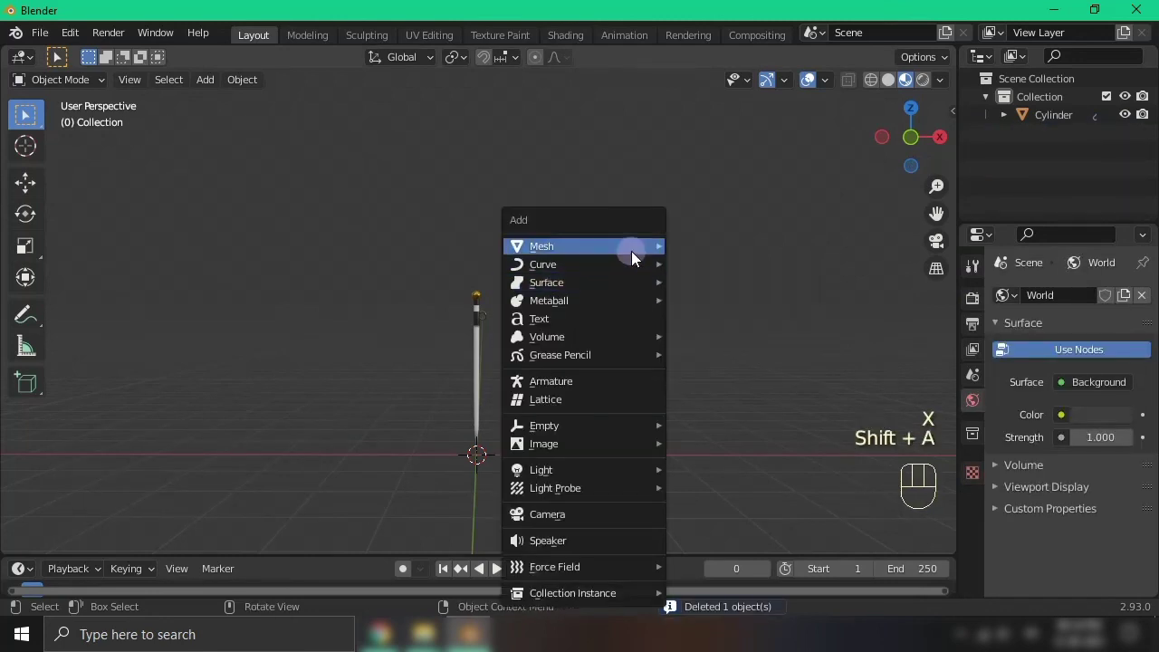
mouse_move(620, 245)
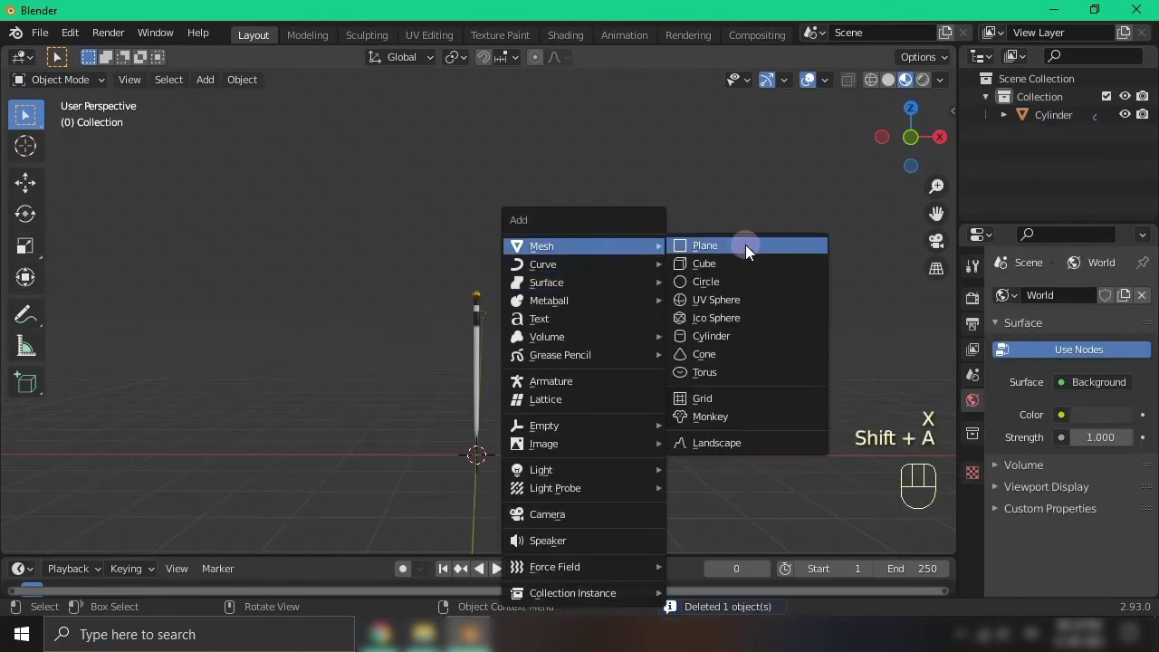
left_click(712, 331)
scroll(673, 401, "down", 3)
key("s")
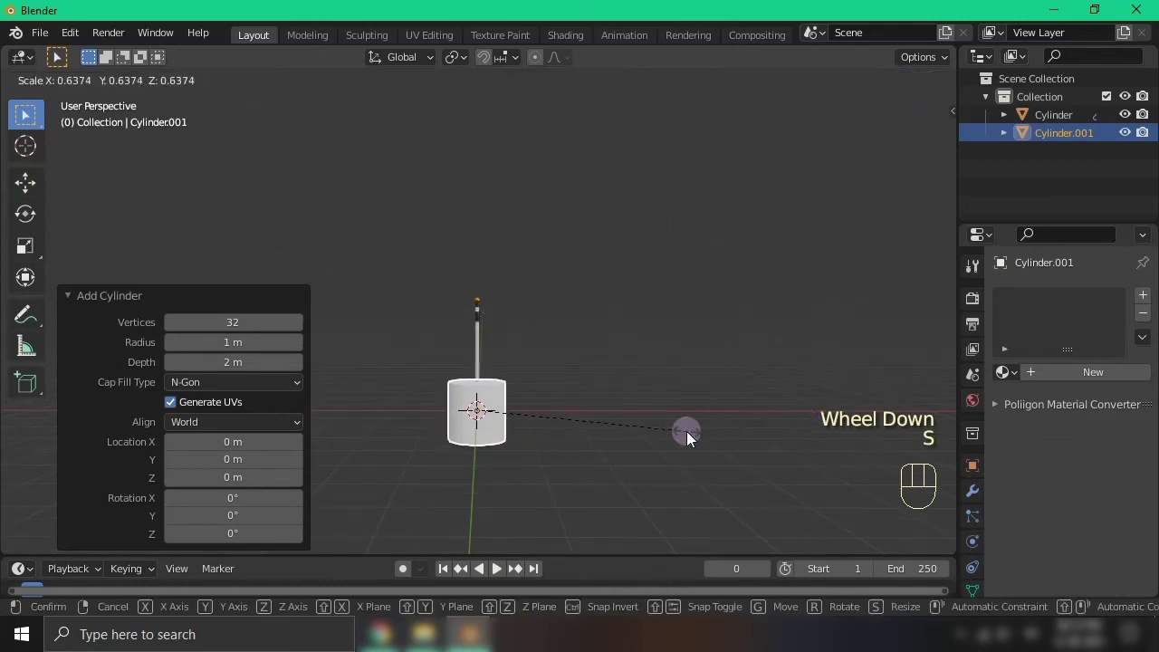
key("shift+z")
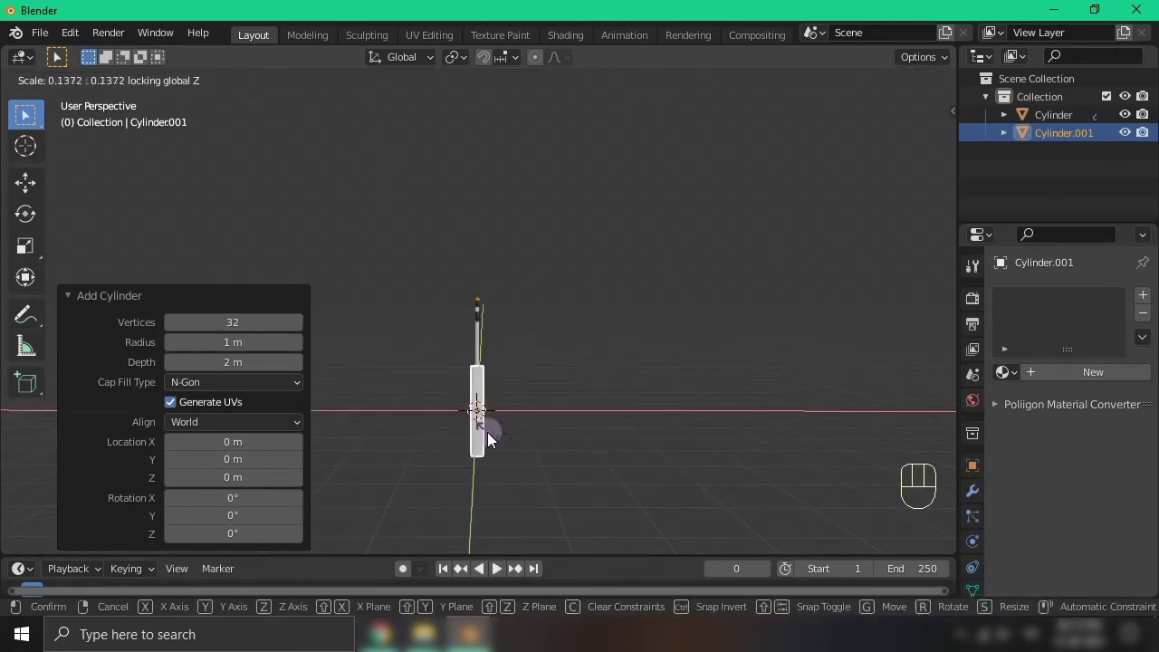
left_click(478, 402)
Move the thin cylinder beside the rod, about 0.41 m in X and 1.26 m in Z
scroll(572, 411, "up", 3)
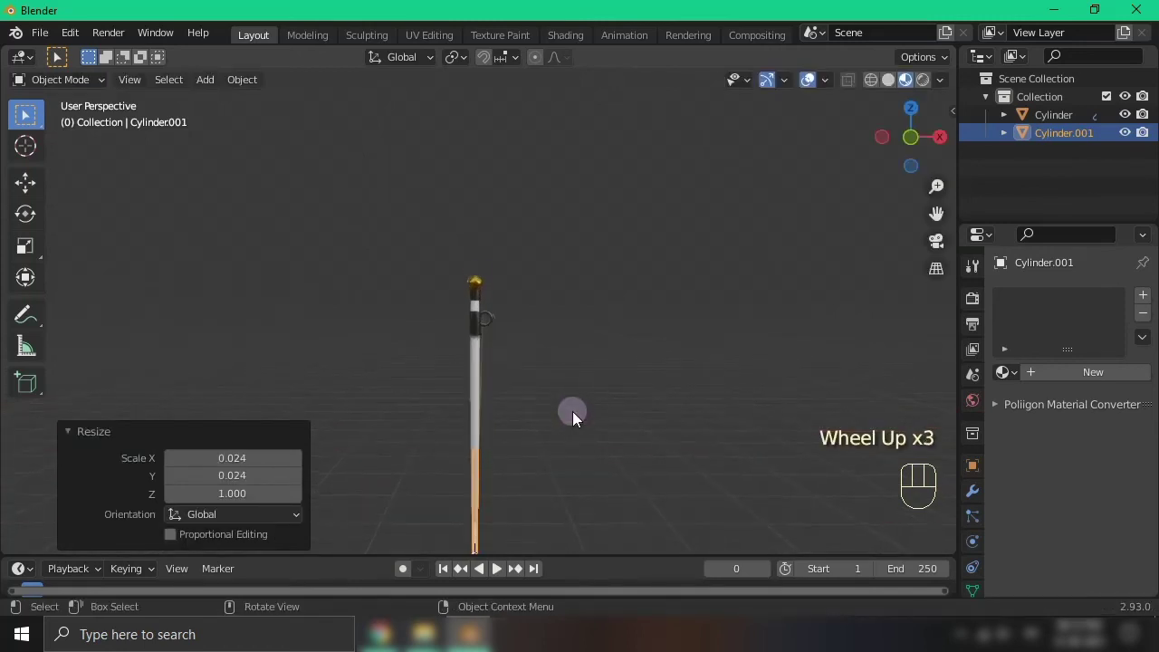
scroll(572, 411, "up", 1)
middle_click_drag(572, 411, 532, 367, "shift")
scroll(591, 424, "down", 2)
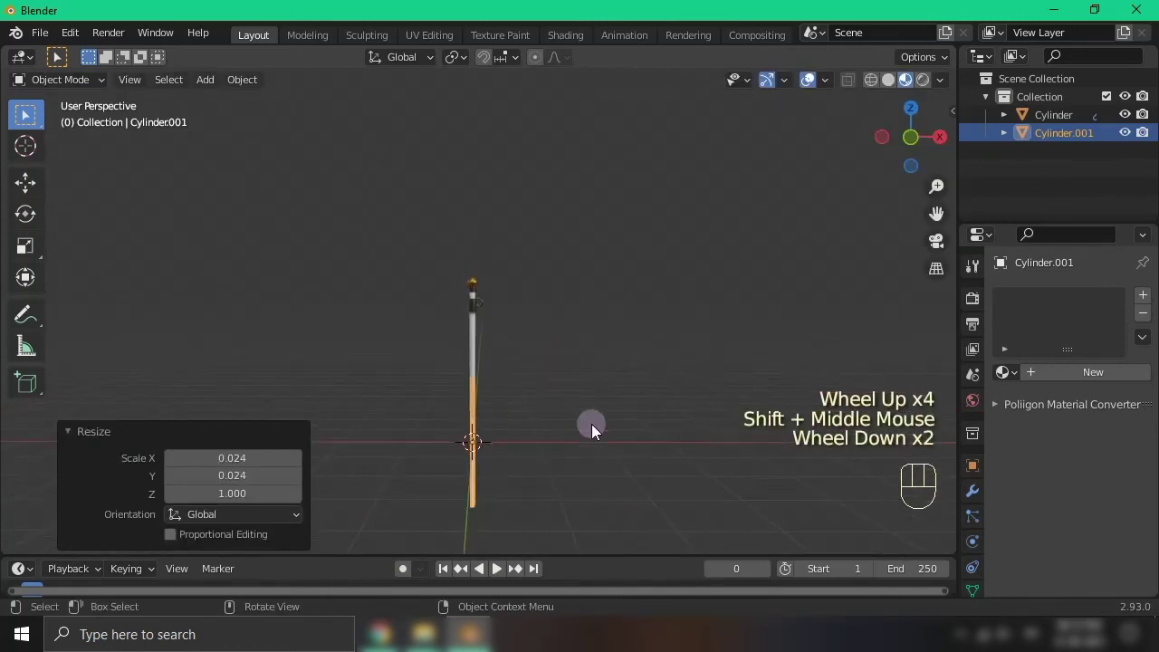
key("g")
left_click(540, 326)
Thin the separate cylinder in X and Y only, scaling by about 0.178 and again by about 0.895
scroll(539, 326, "up", 2)
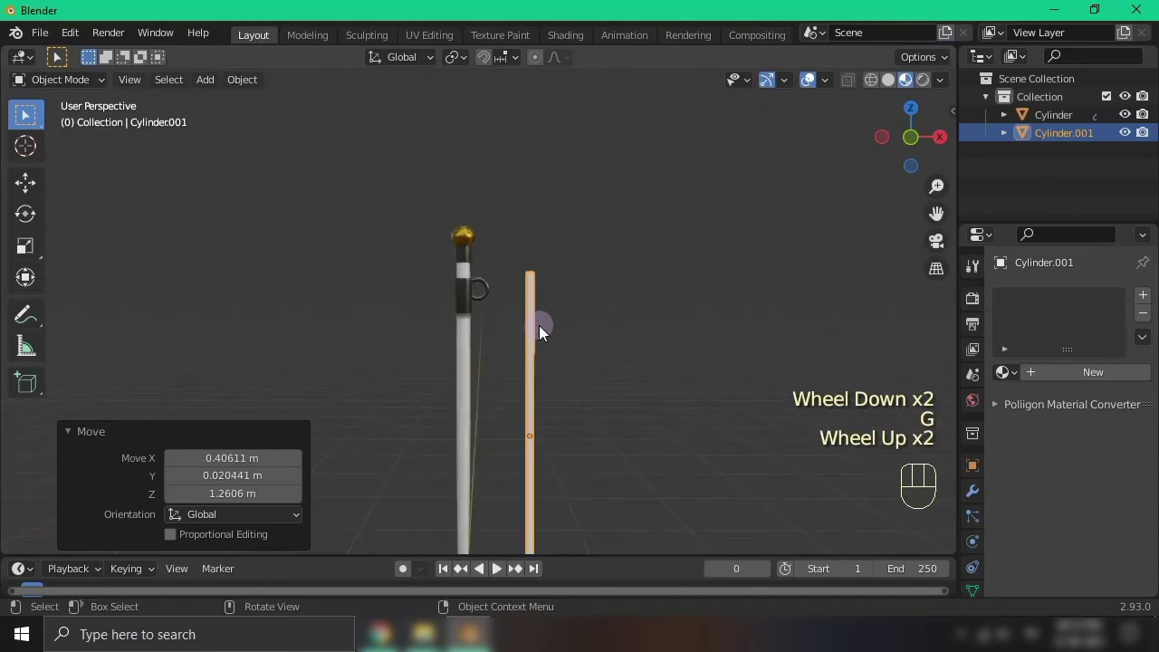
key("s")
key("shift+z")
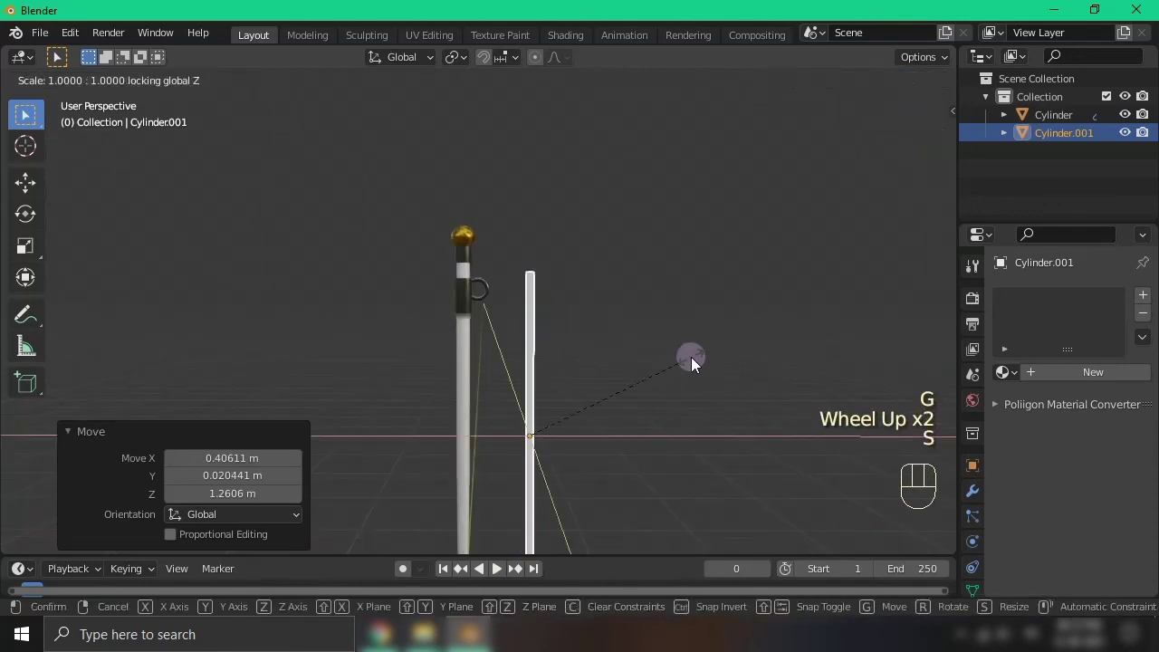
left_click(549, 410)
scroll(549, 410, "up", 2)
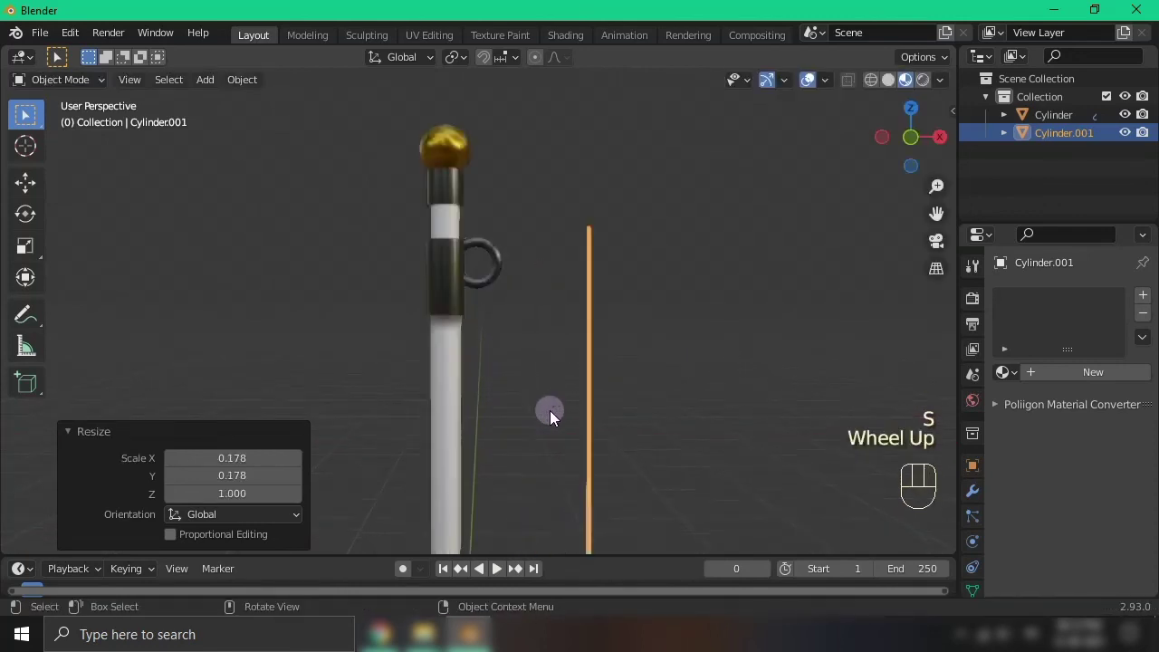
key("s")
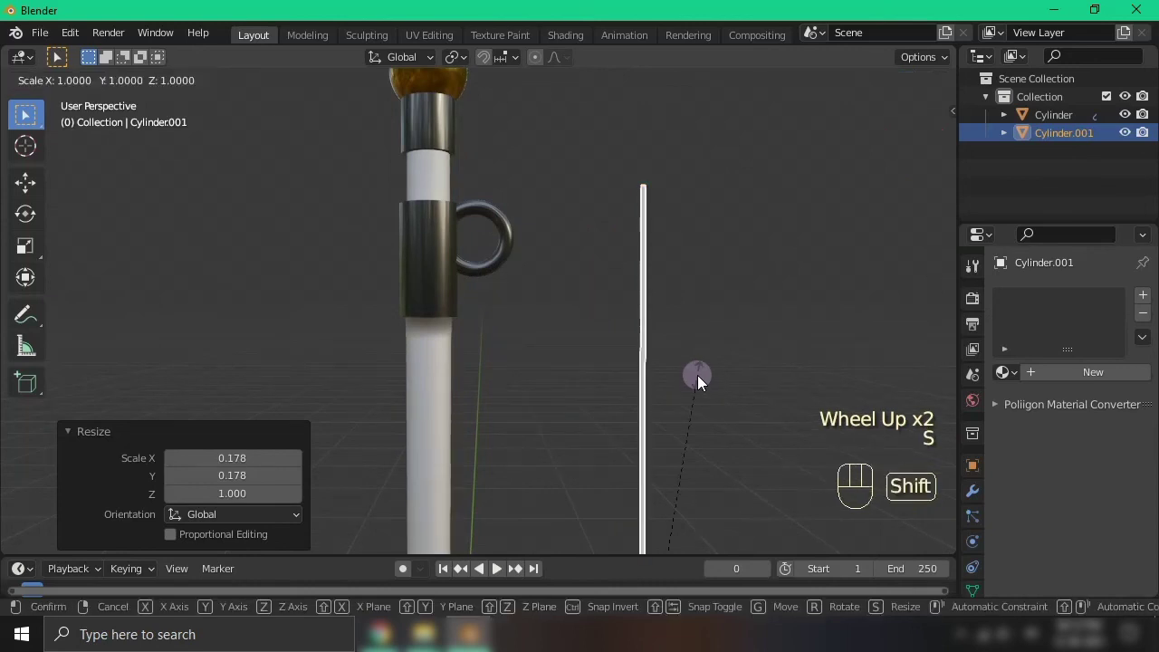
key("shift+z")
left_click(674, 404)
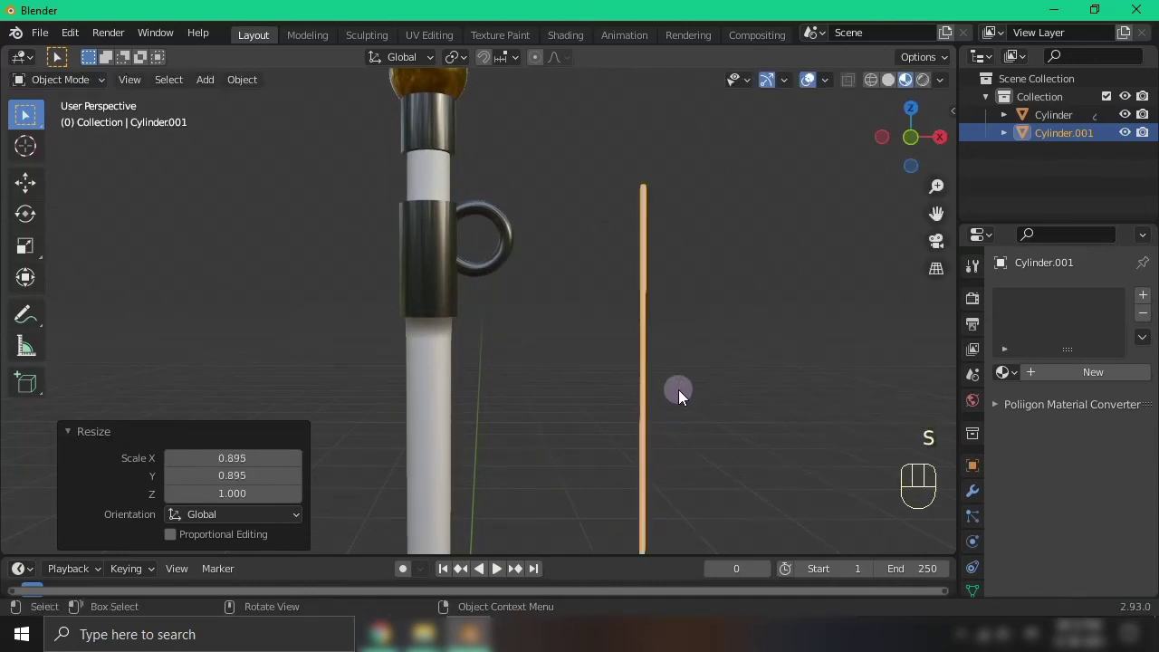
In front view, move the thin cylinder about -0.31 m in X and -0.11 m in Z so its upper end sits inside the side ring
key("KP_1")
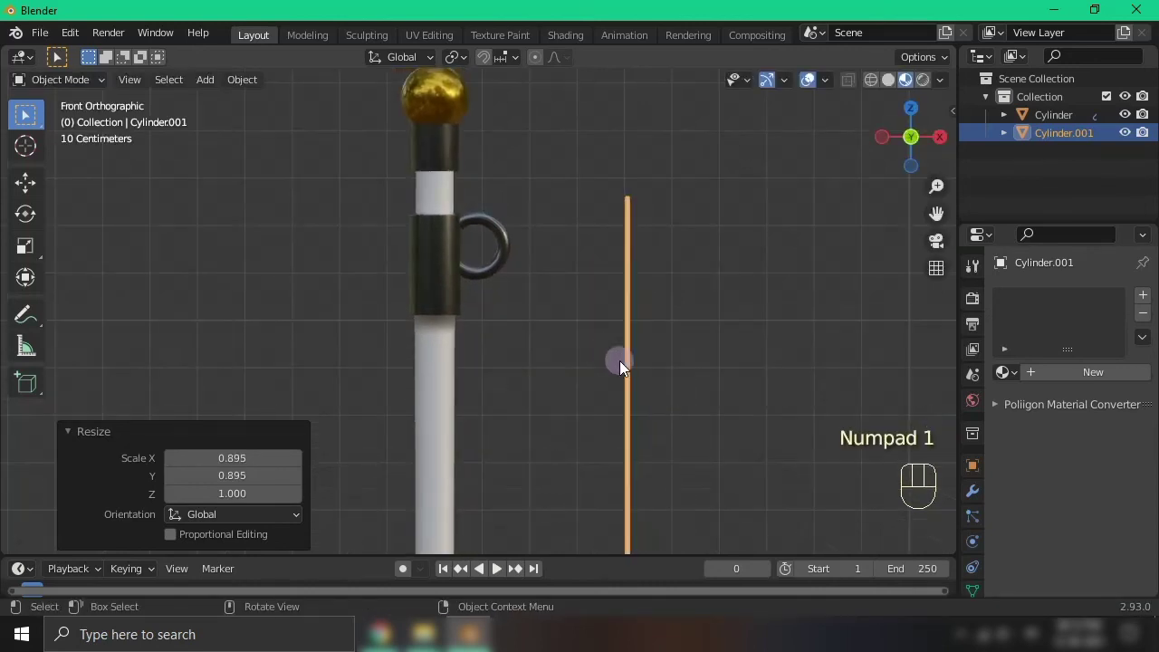
key("g")
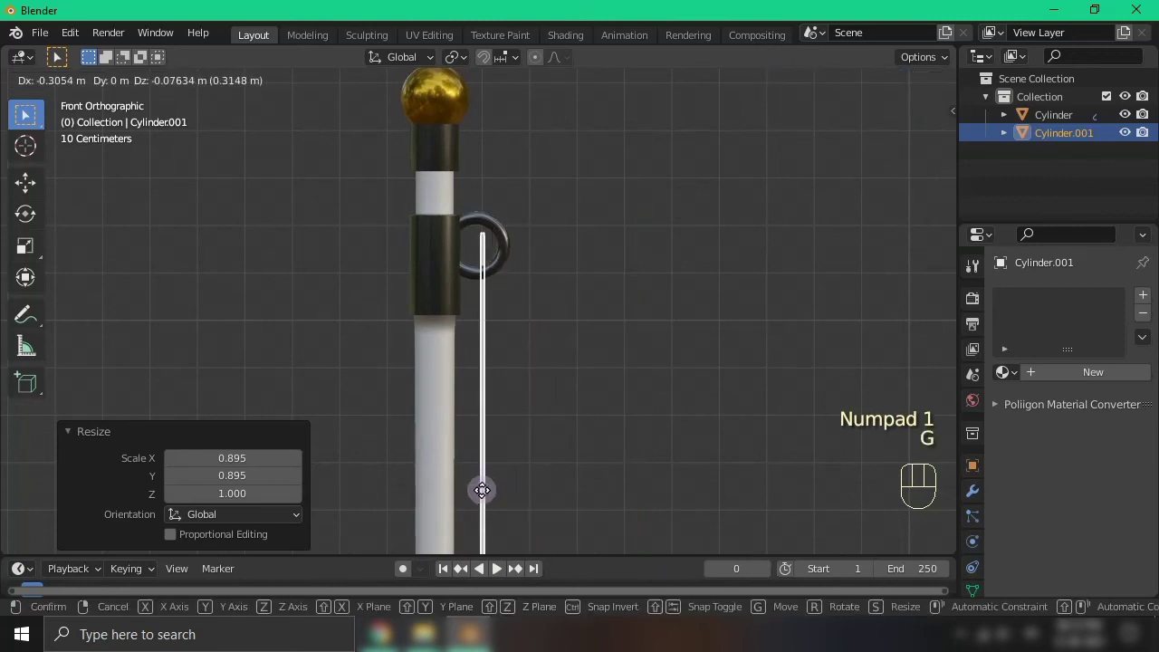
left_click(479, 499)
Examine the thin cylinder's alignment with the rod's side ring from several angles and in front view
scroll(661, 324, "down", 3)
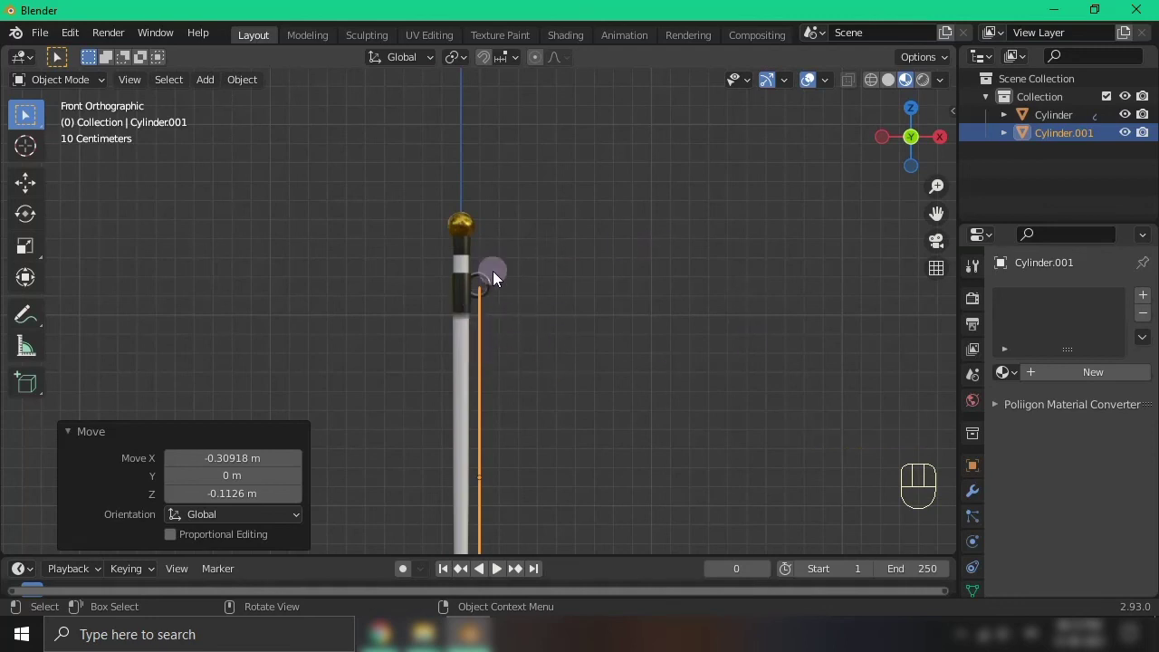
scroll(640, 360, "down", 1)
middle_click_drag(853, 373, 431, 422)
scroll(525, 343, "up", 2)
scroll(532, 343, "up", 2)
scroll(543, 342, "down", 1)
middle_click_drag(547, 342, 858, 301)
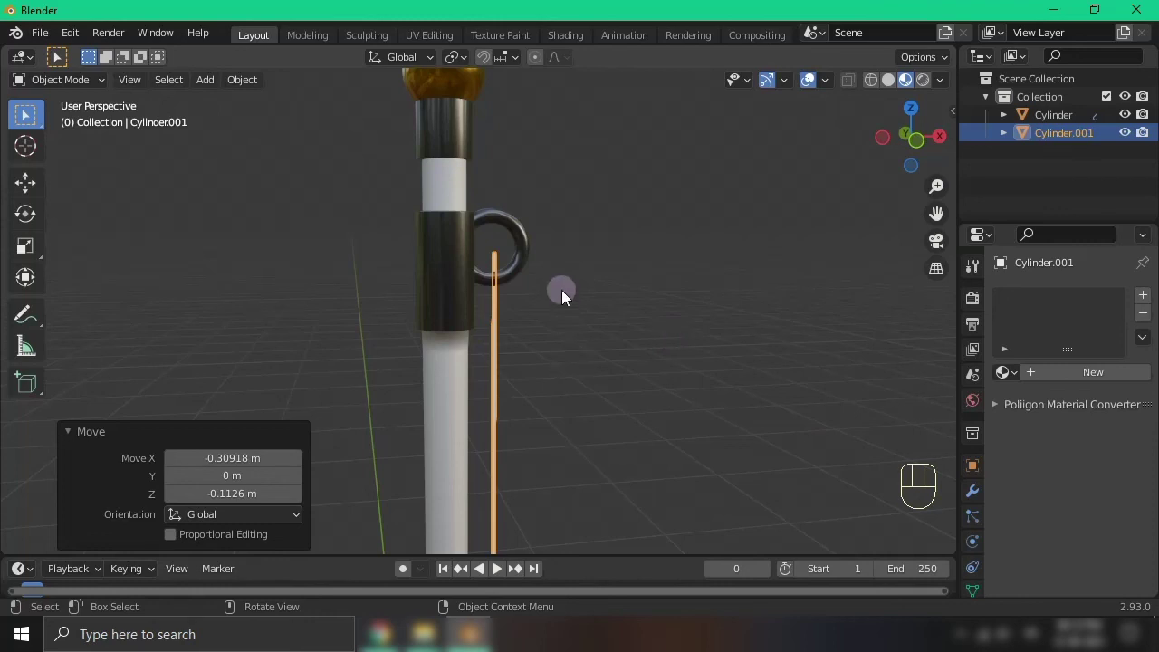
key("KP_1")
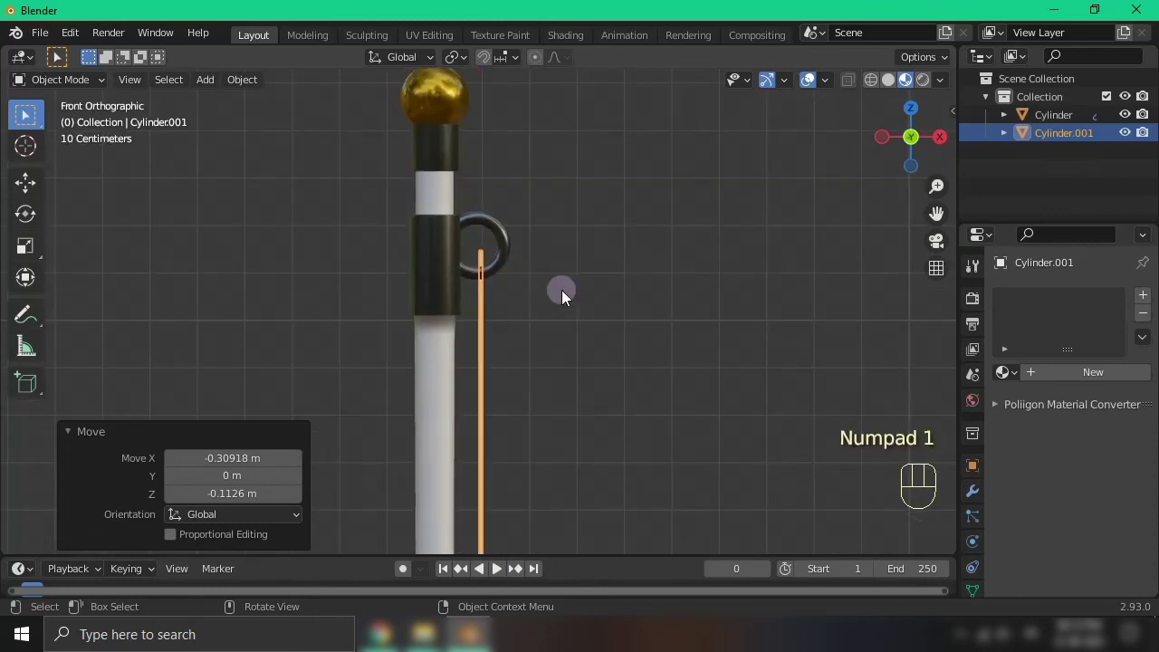
scroll(561, 290, "down", 2)
middle_click_drag(560, 282, 568, 294, "shift")
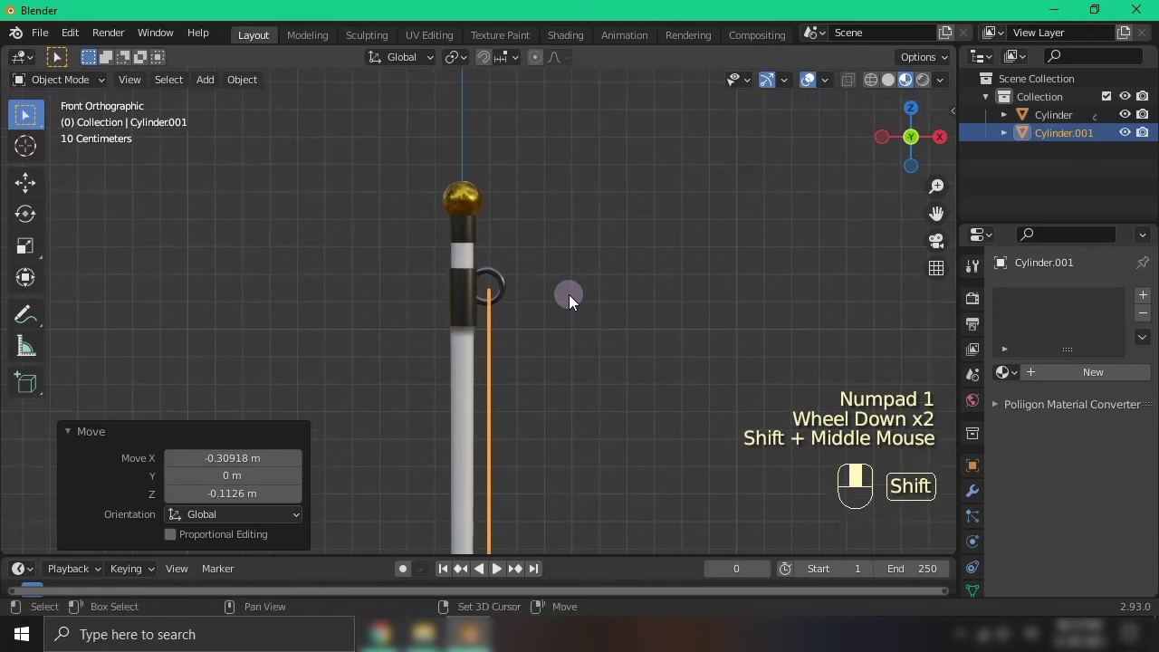